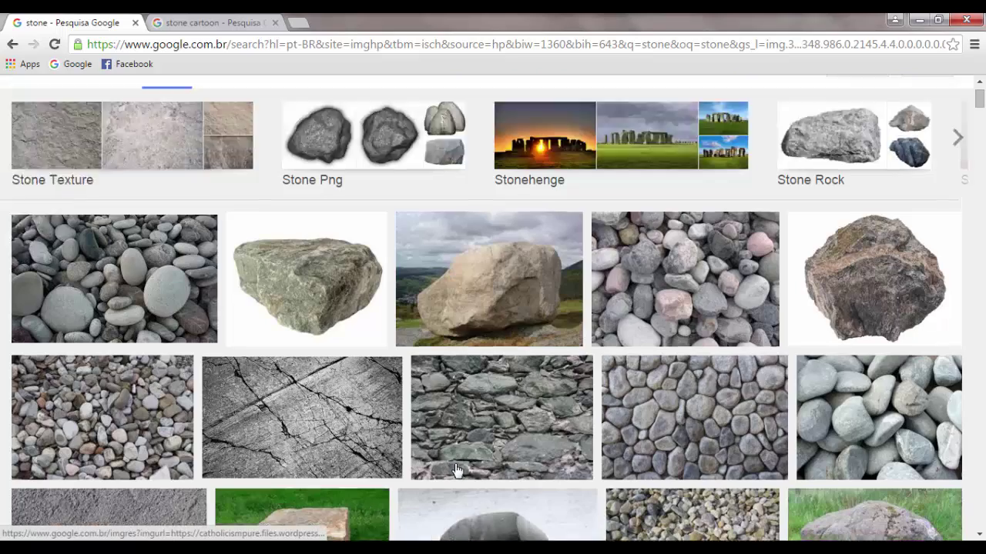
- Browse the stone image search results to examine the shapes, surfaces and shading of real stones as reference
scroll(507, 448, "down", 1)
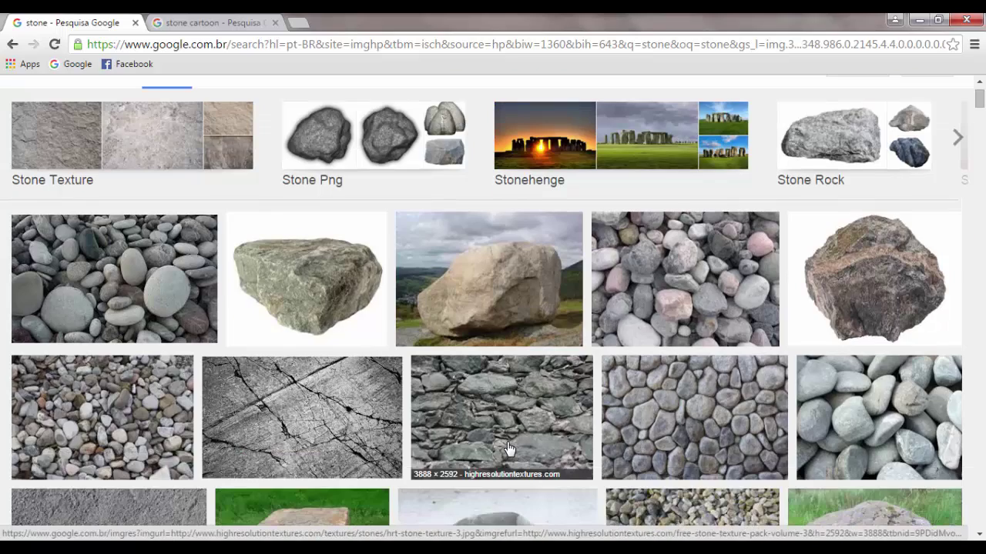
scroll(504, 339, "down", 5)
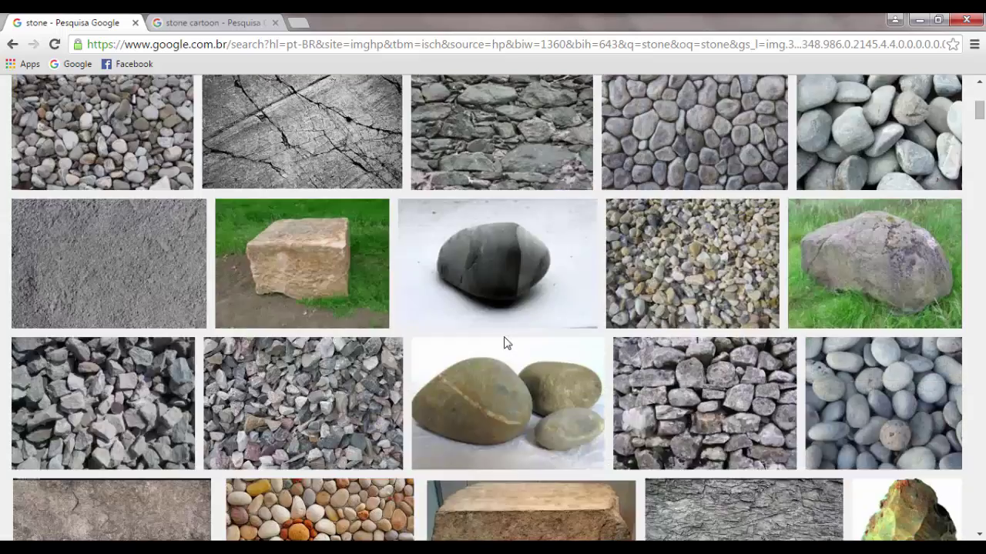
scroll(503, 343, "down", 2)
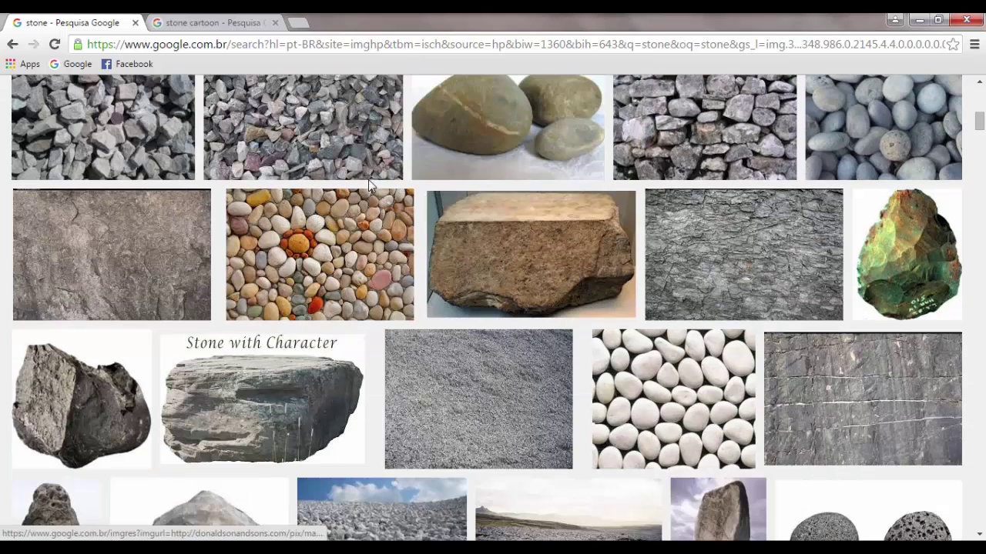
scroll(258, 282, "down", 5)
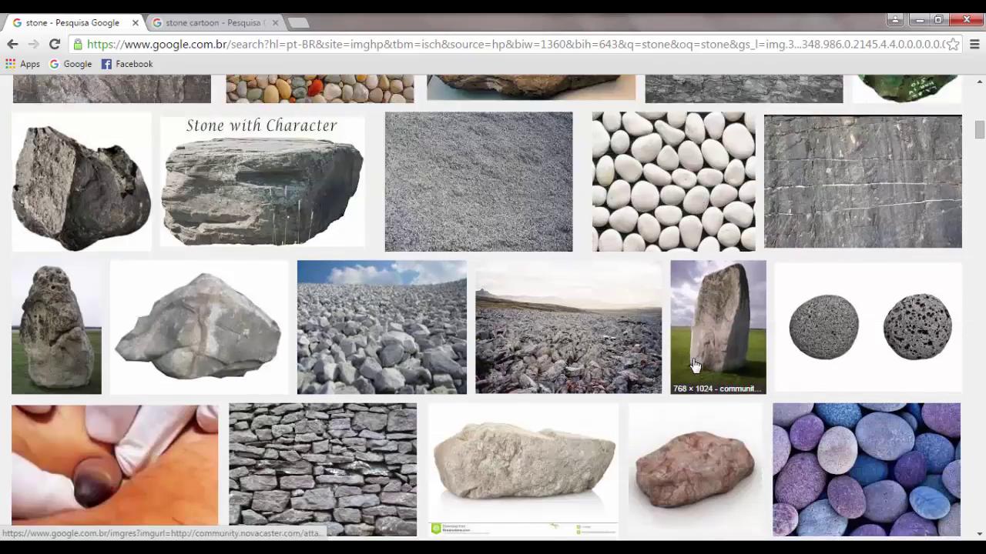
scroll(304, 285, "down", 1)
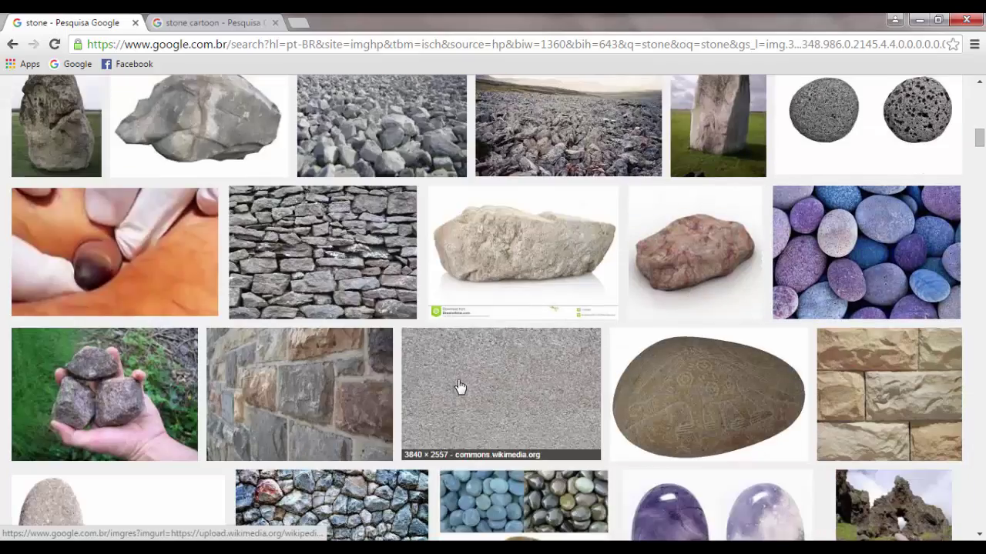
scroll(458, 387, "down", 5)
scroll(458, 386, "up", 2)
scroll(458, 386, "down", 10)
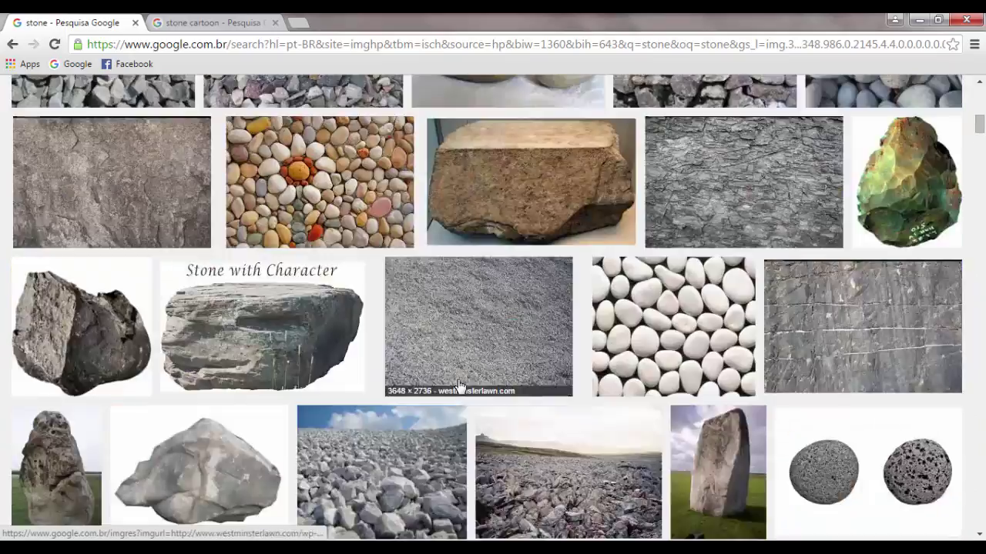
scroll(461, 386, "up", 4)
scroll(451, 428, "down", 1)
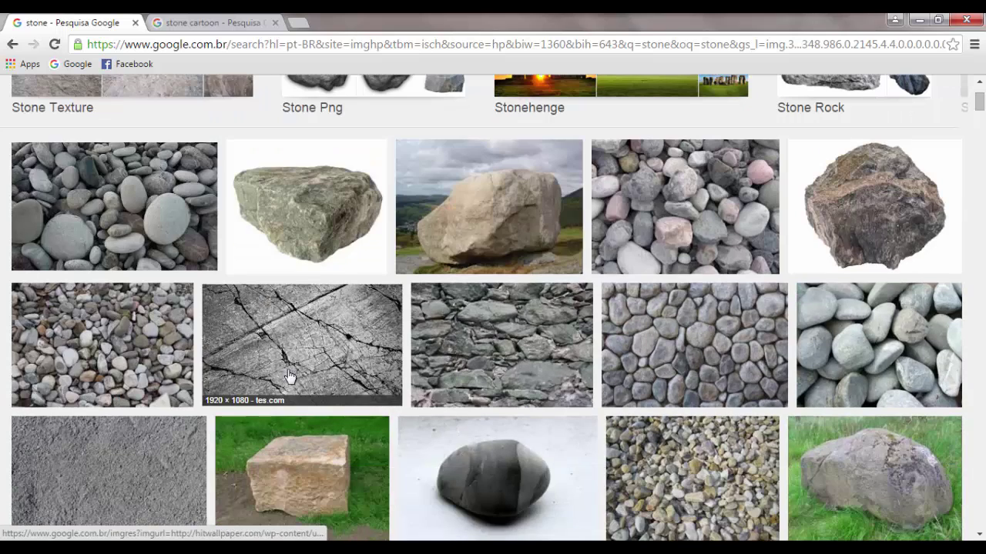
scroll(235, 341, "down", 4)
scroll(283, 376, "down", 2)
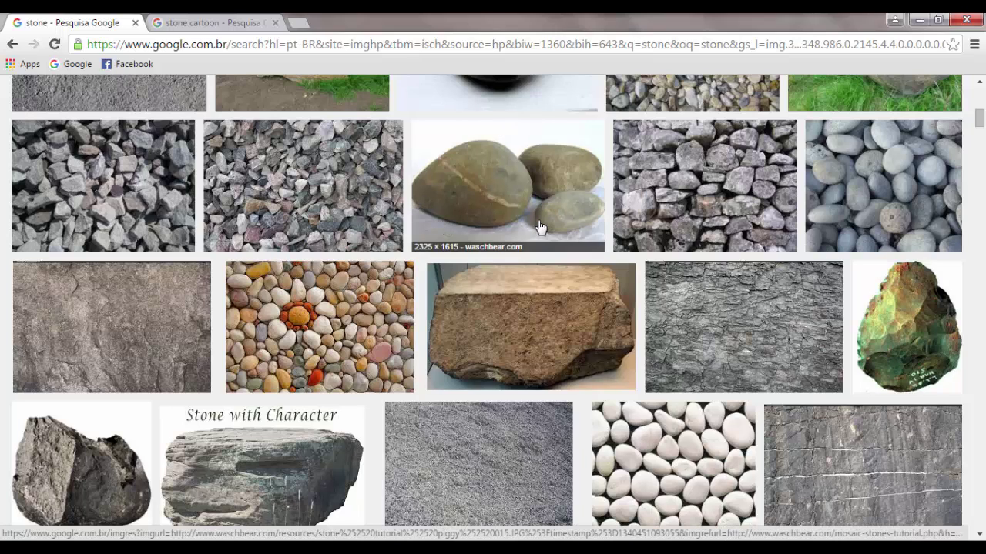
scroll(384, 375, "down", 2)
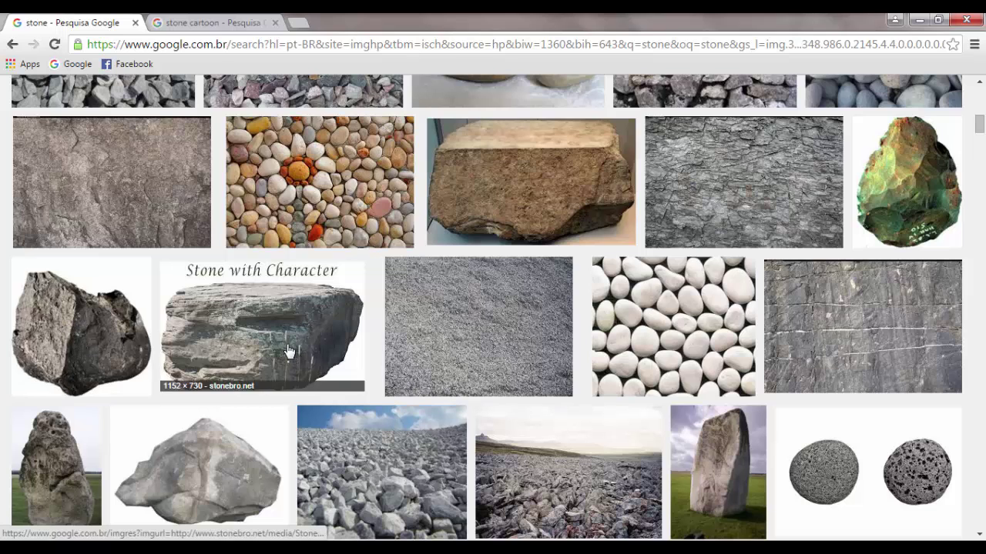
scroll(494, 302, "down", 2)
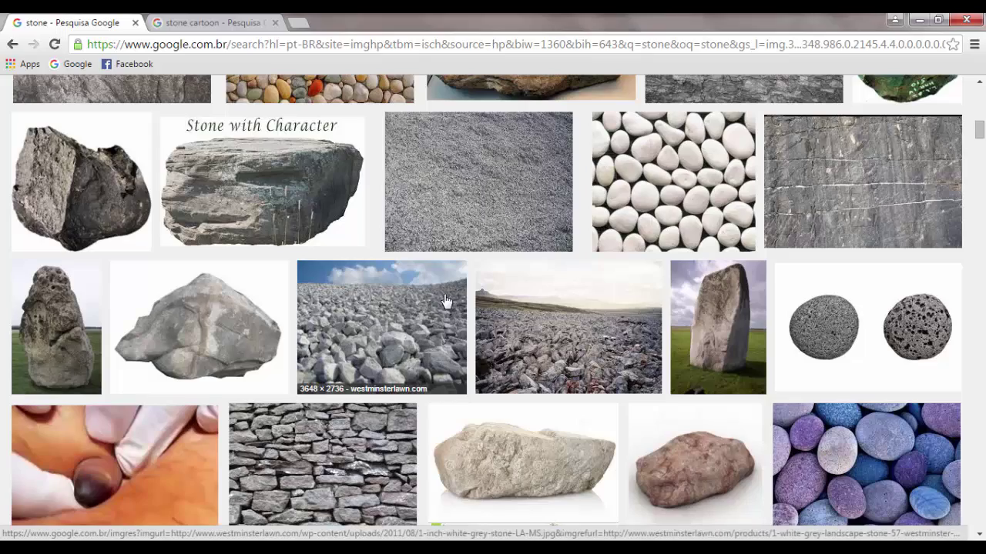
scroll(350, 375, "down", 6)
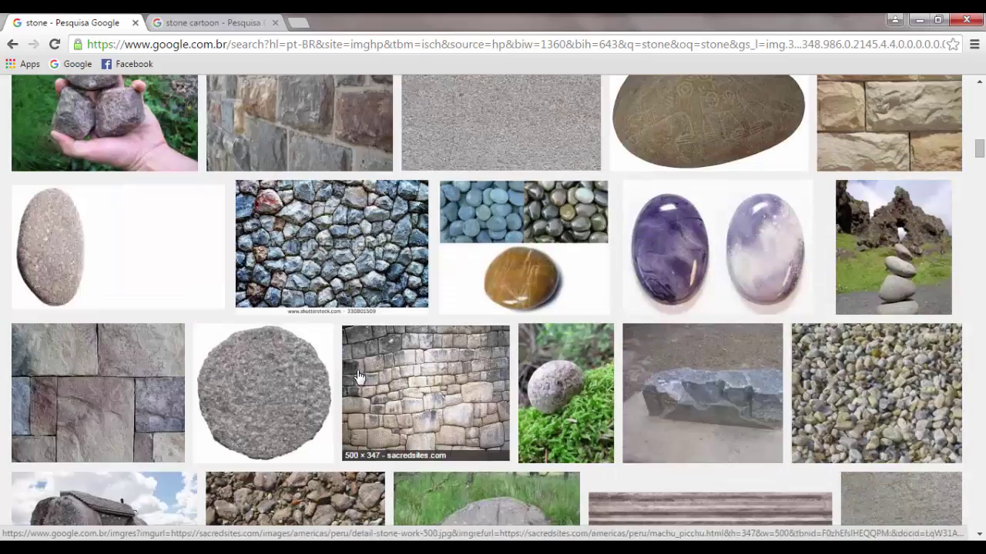
scroll(341, 286, "up", 10)
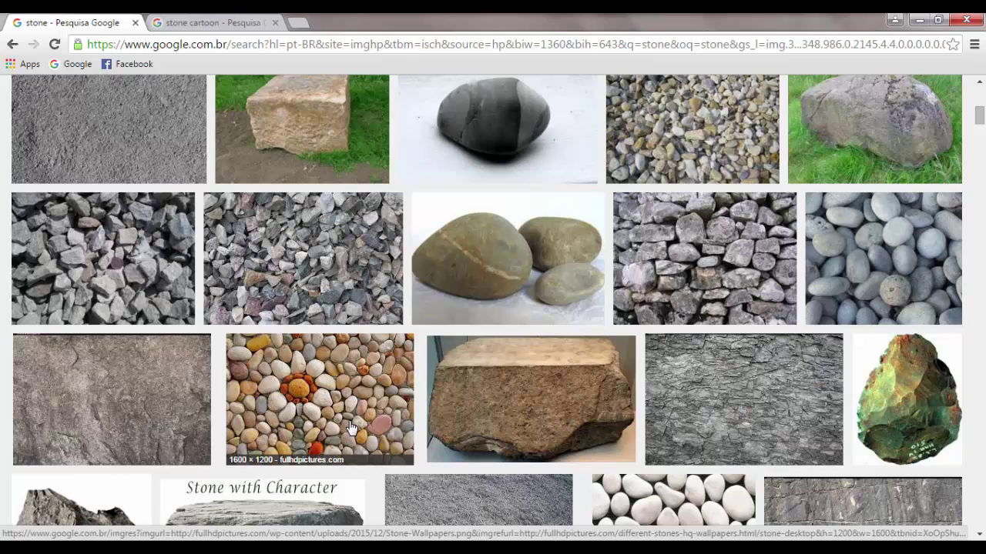
scroll(350, 428, "down", 1)
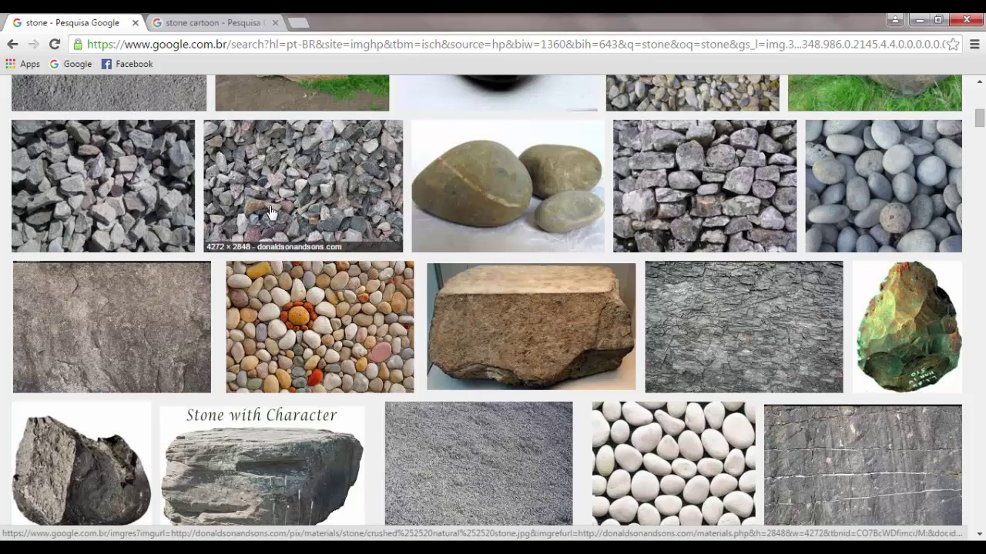
scroll(304, 258, "down", 1)
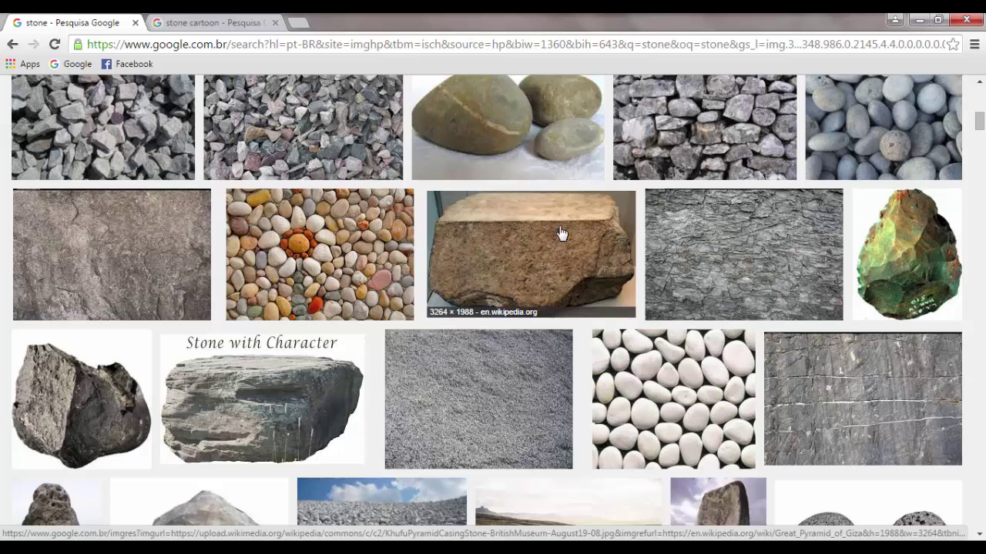
scroll(562, 234, "up", 2)
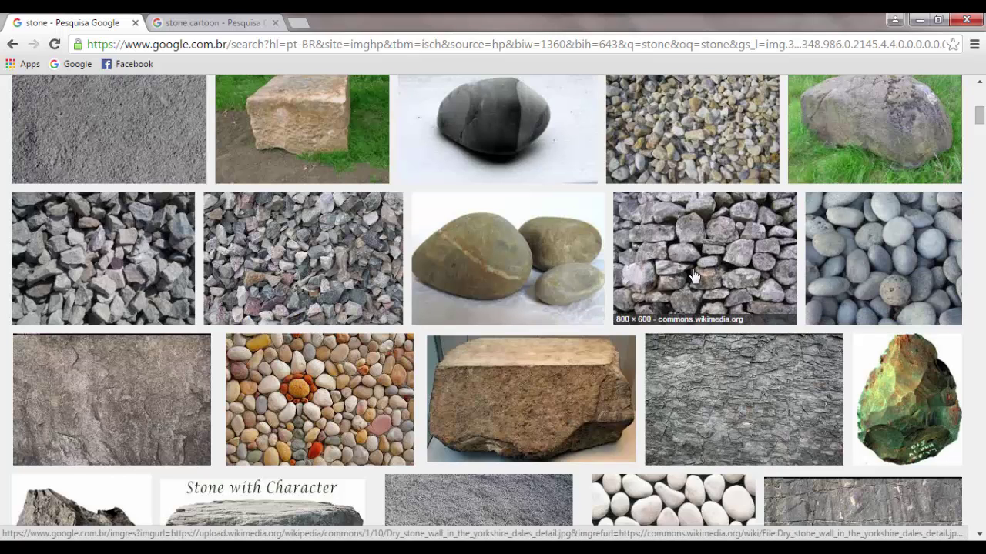
scroll(731, 327, "down", 2)
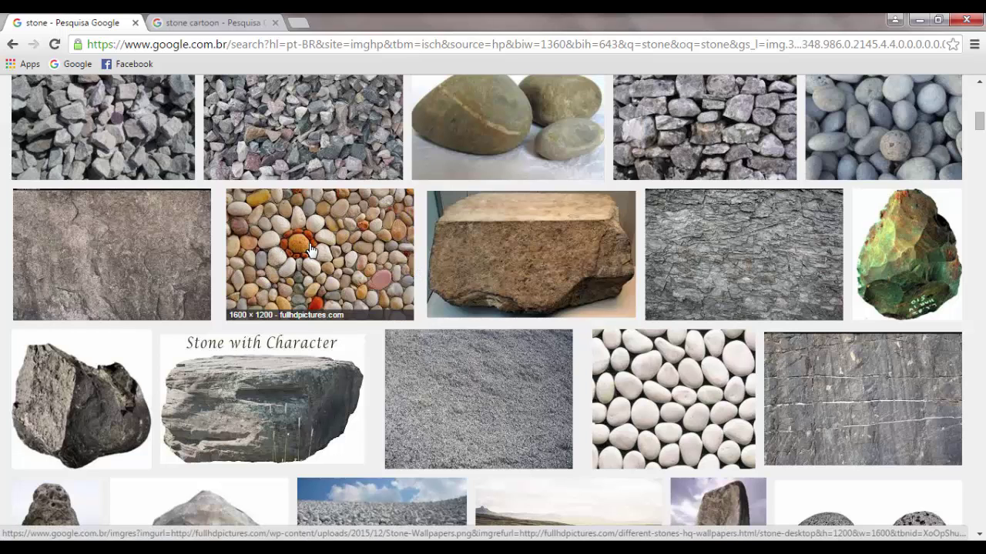
scroll(345, 258, "down", 2)
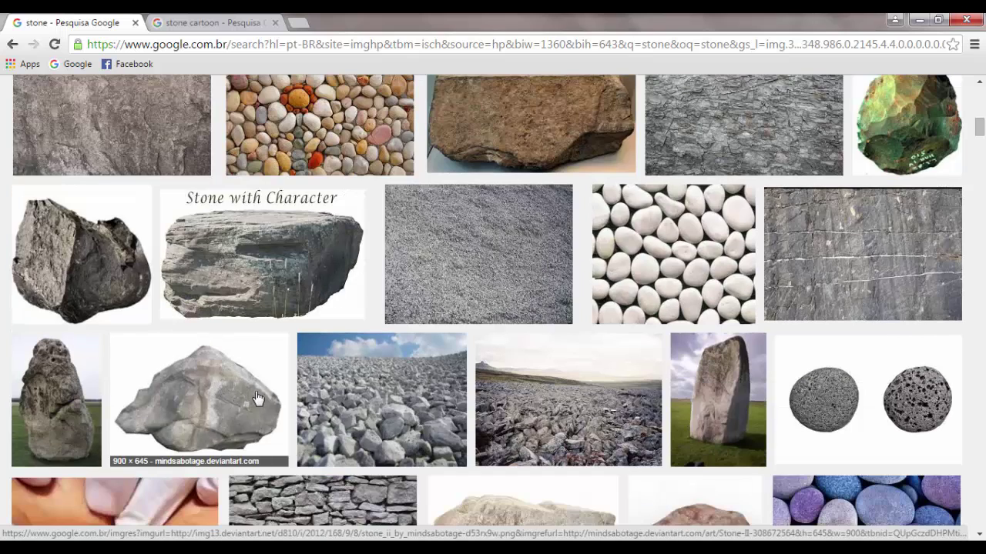
scroll(265, 400, "down", 1)
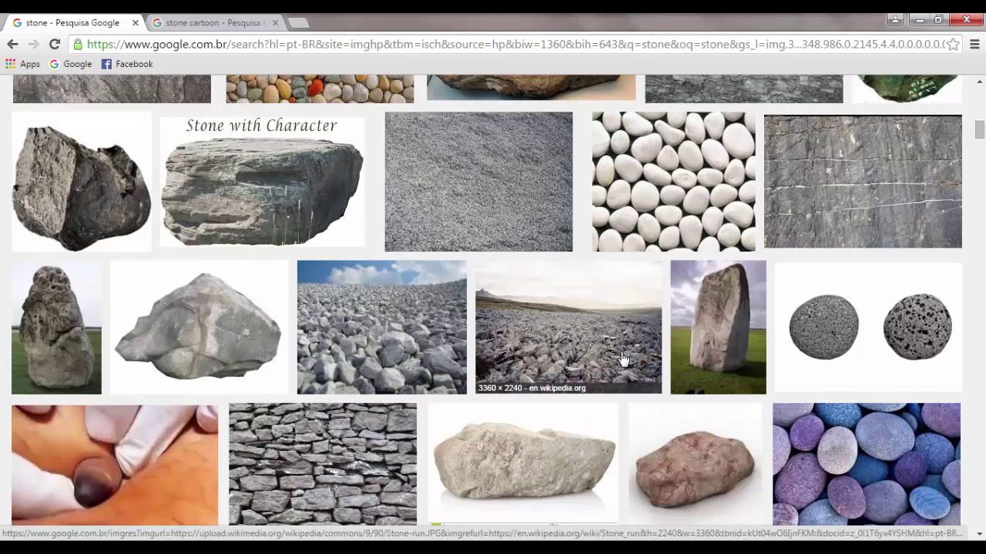
scroll(623, 360, "down", 3)
scroll(623, 360, "down", 3)
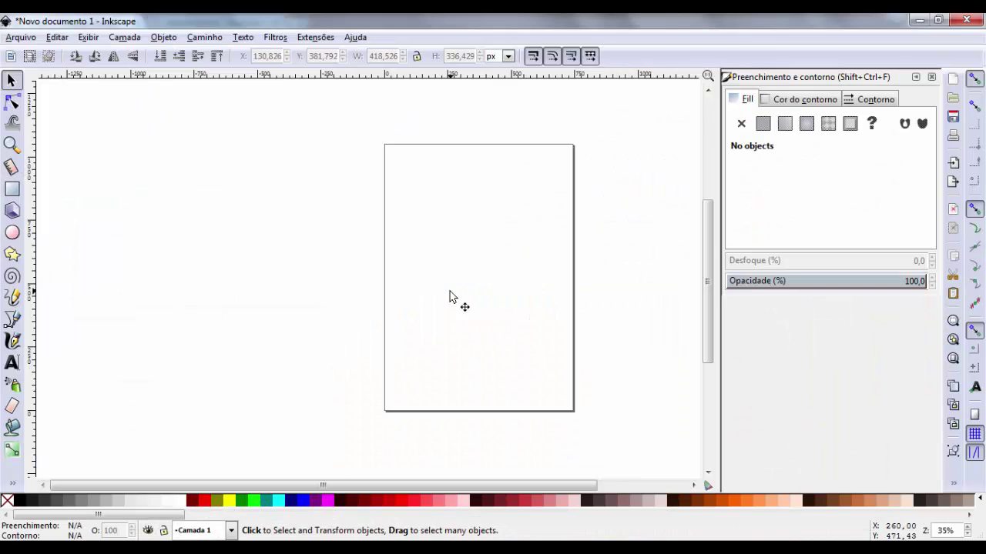
- Switch to Inkscape and set the A4 page orientation to landscape (Paisagem) in the document properties
left_click(22, 38)
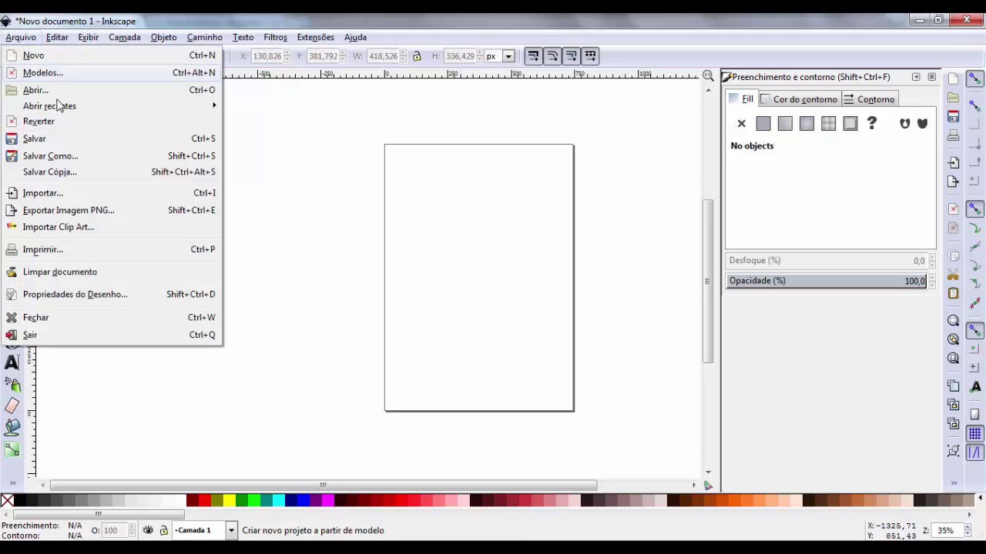
left_click(47, 271)
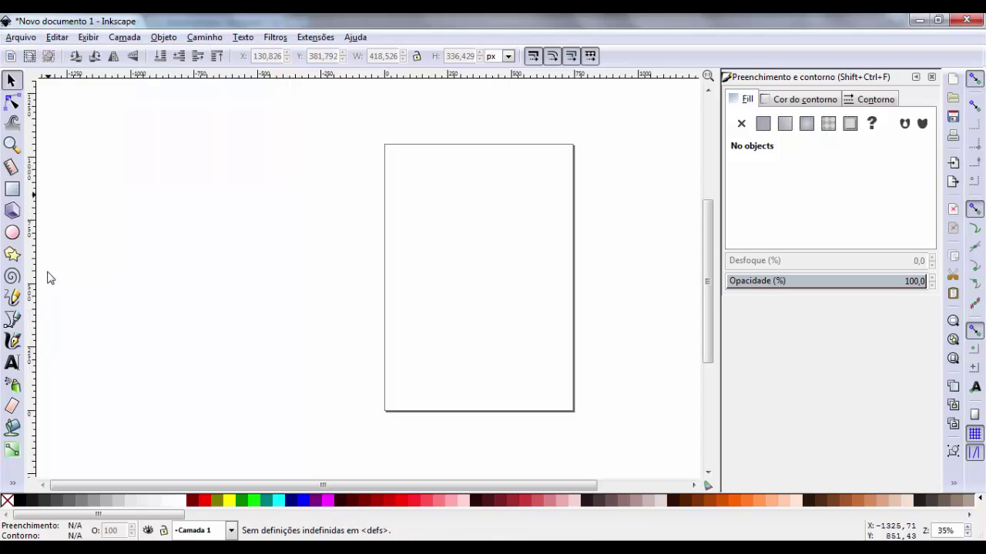
left_click(34, 40)
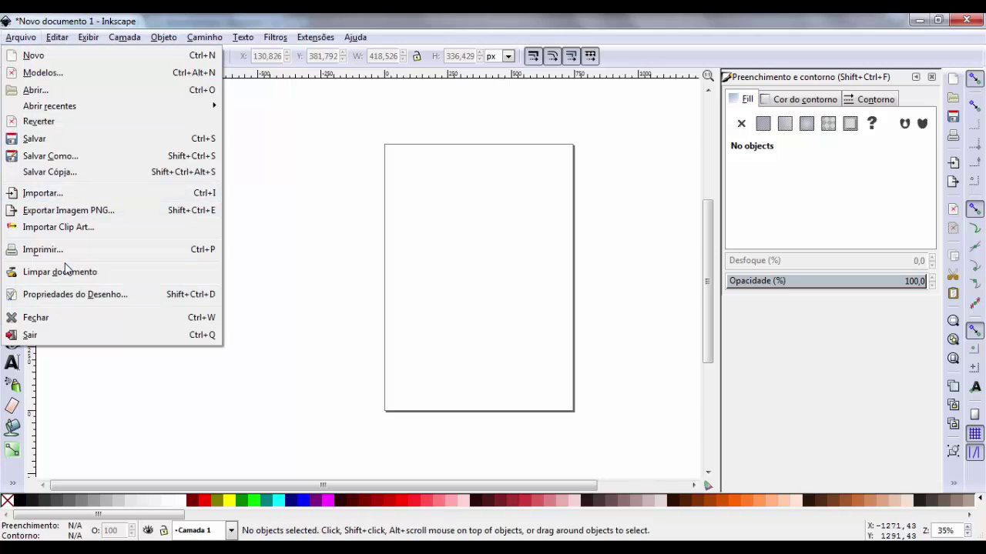
left_click(78, 295)
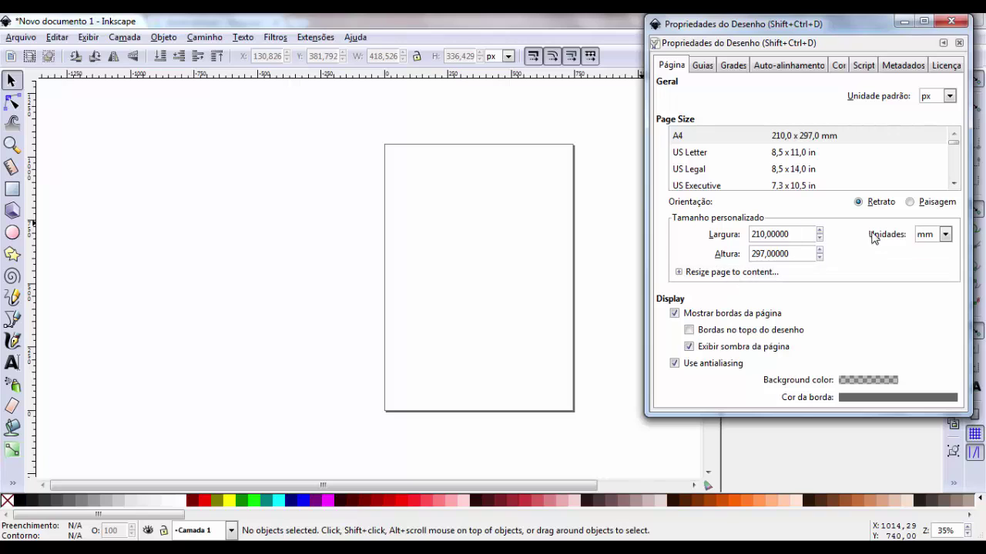
left_click(913, 202)
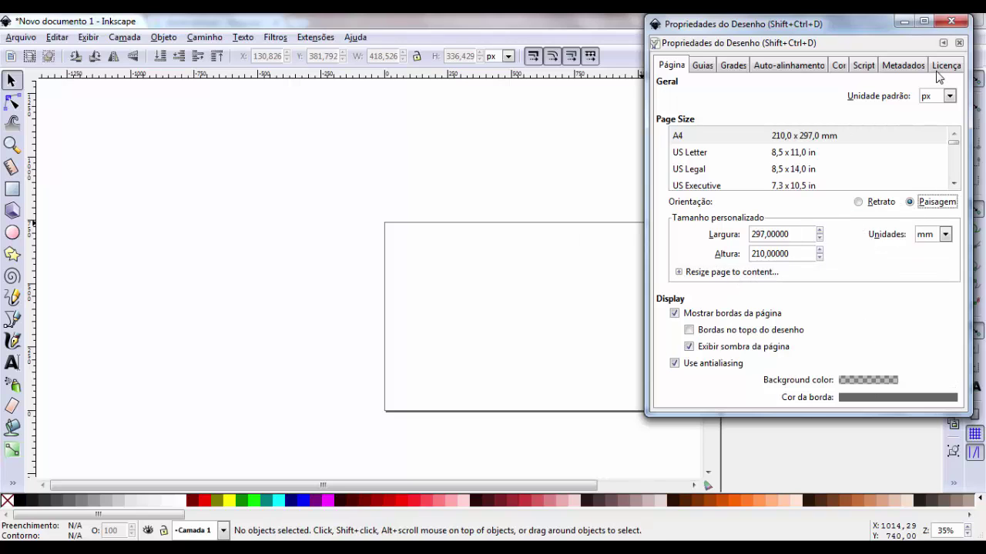
left_click(950, 22)
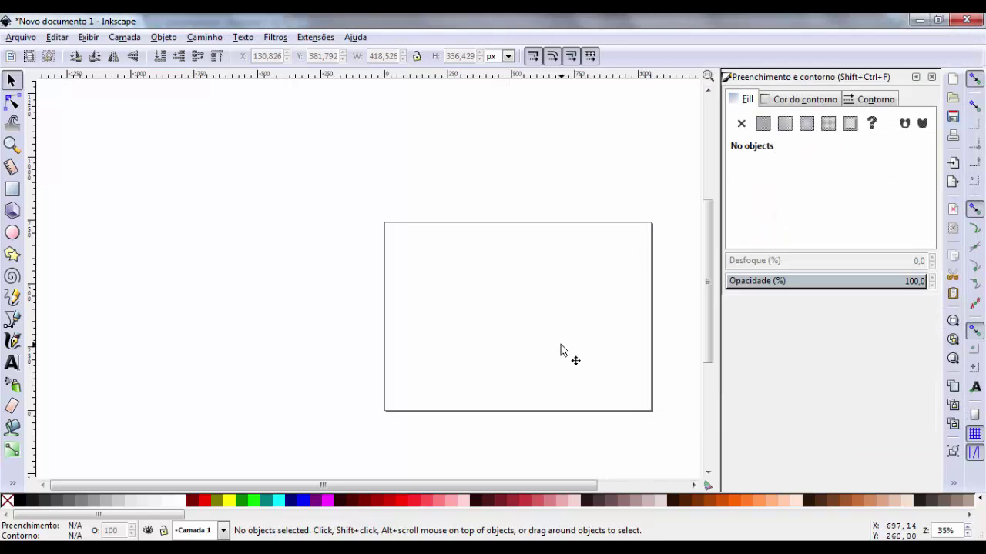
- Draw an ellipse about 269 by 179 px near the page's upper-left corner and fill it with dark gray 4d4d4d
key("plus")
key("plus")
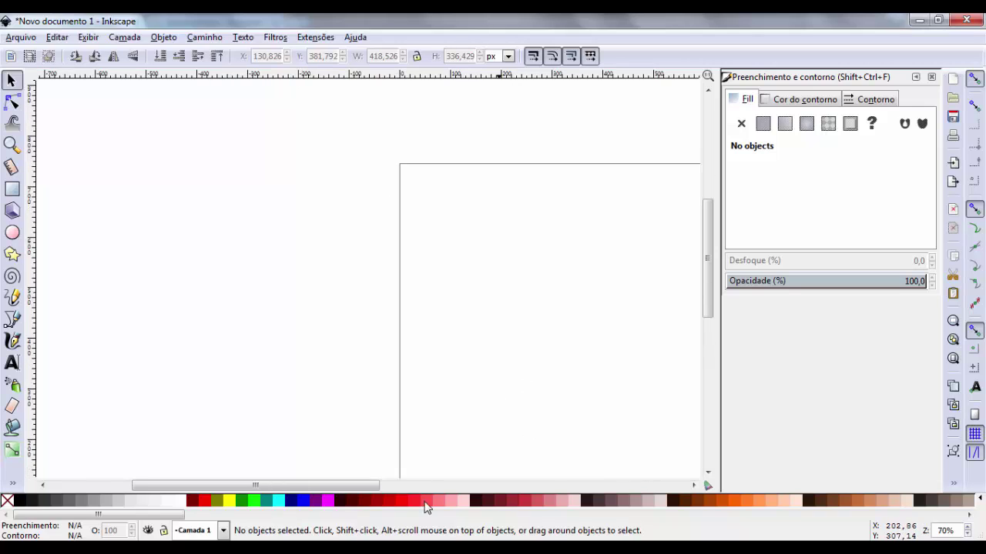
left_click_drag(339, 486, 419, 487)
scroll(387, 300, "down", 1)
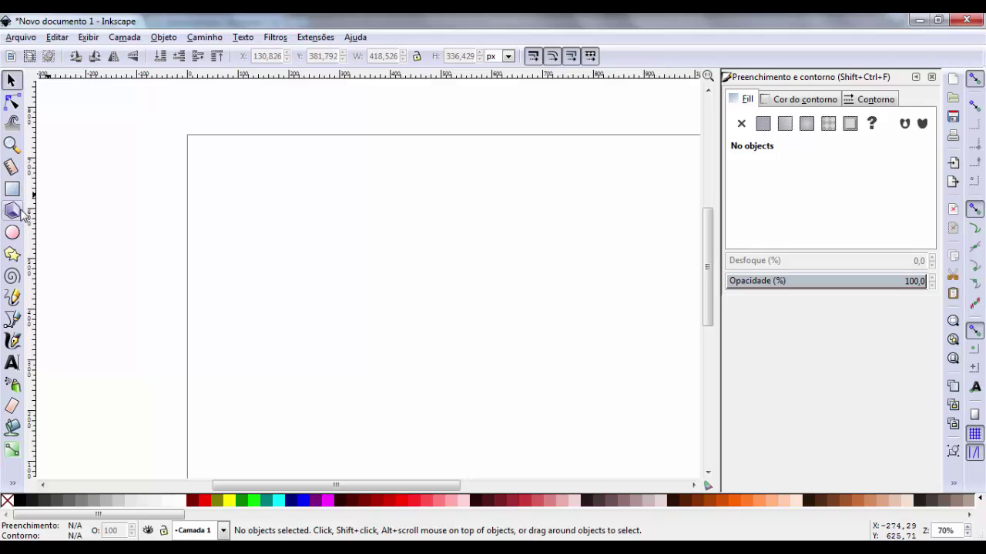
left_click(13, 232)
left_click_drag(220, 182, 355, 272)
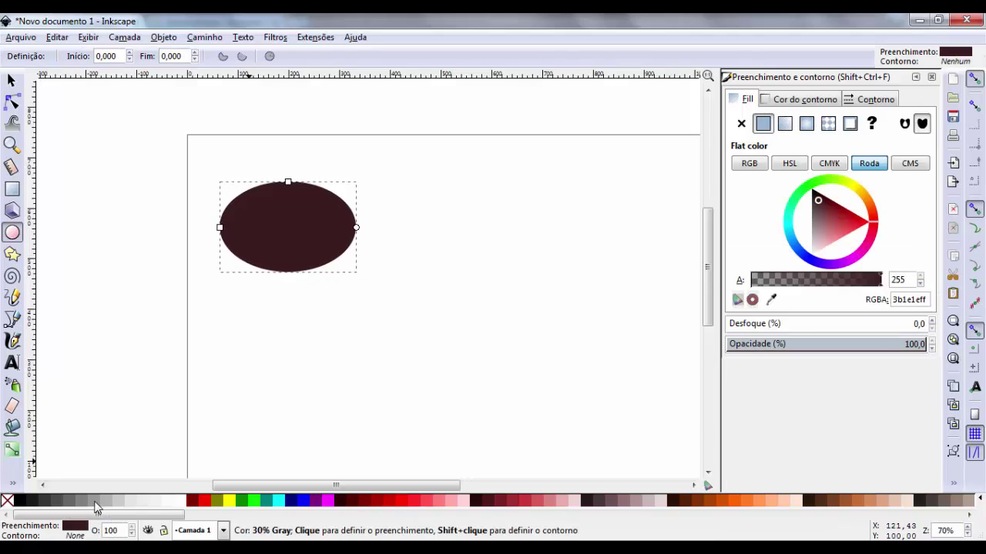
left_click(58, 504)
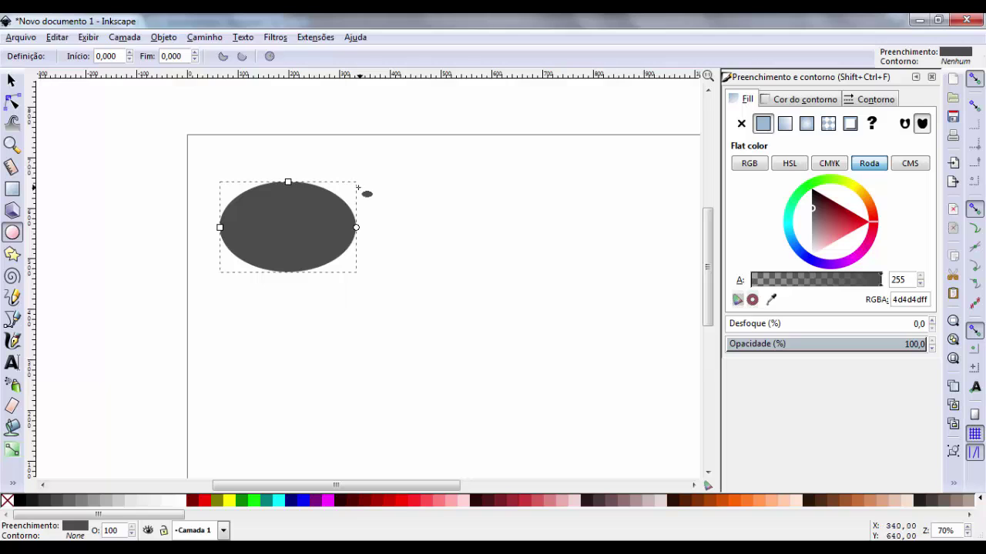
- Convert the dark gray ellipse to an editable path
left_click(12, 81)
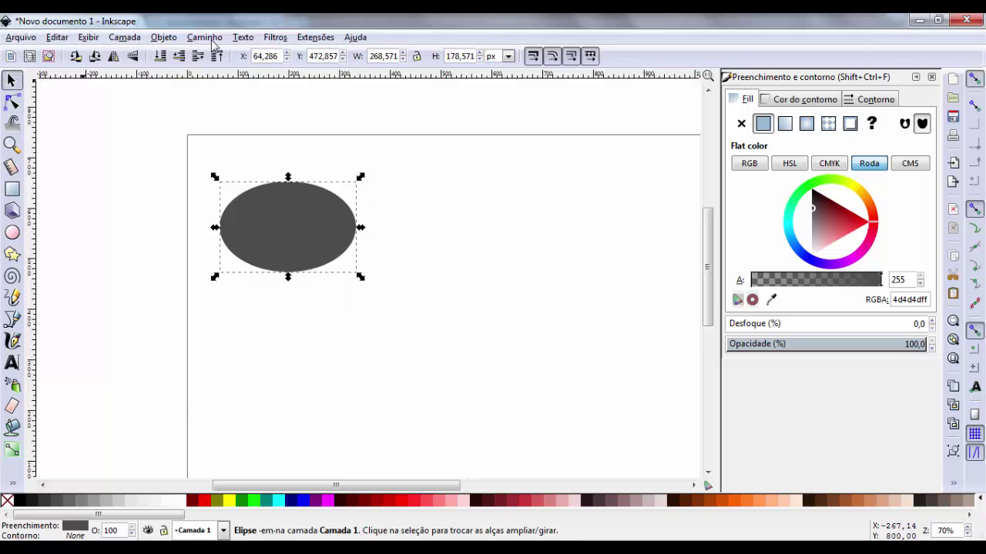
left_click(204, 37)
mouse_move(242, 37)
mouse_move(204, 37)
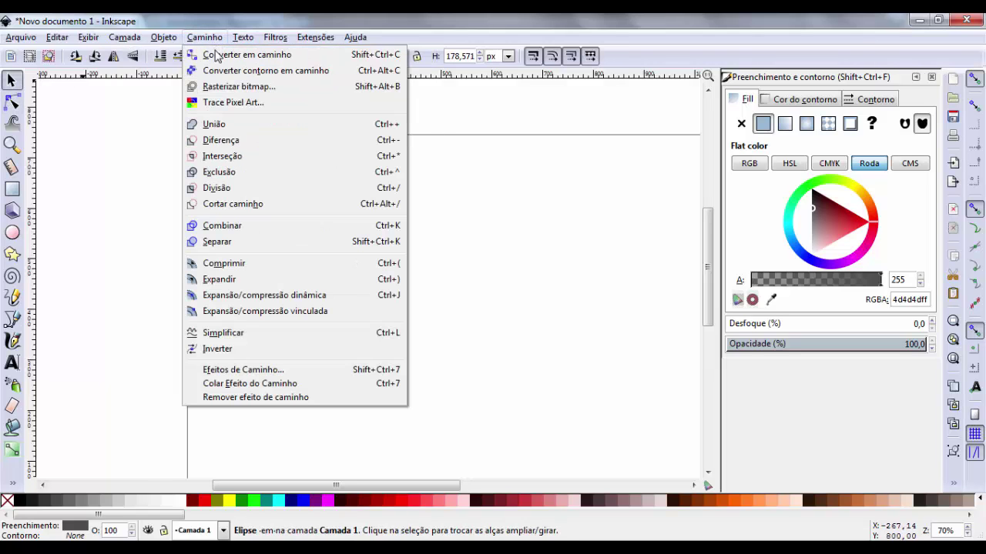
left_click(238, 53)
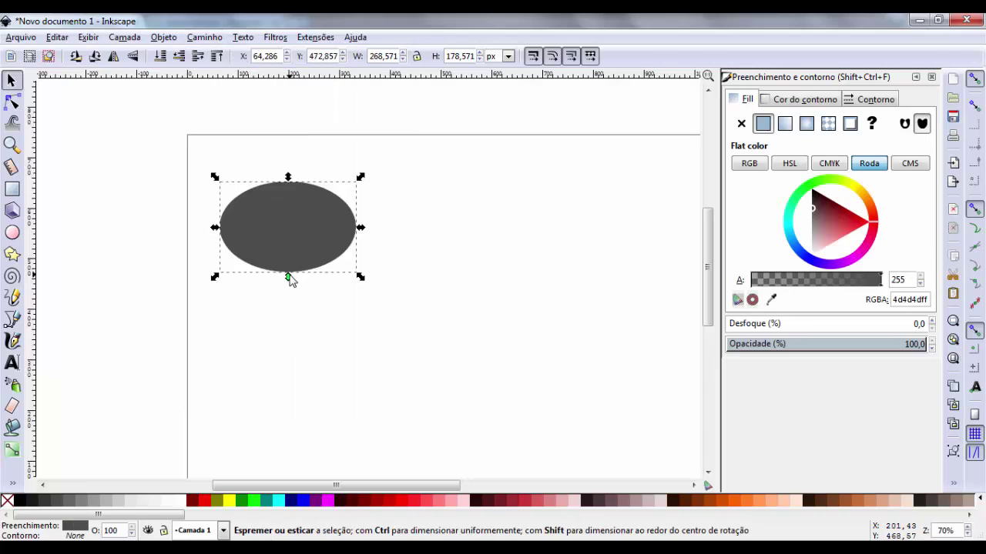
- Flatten the shape's underside by moving its bottom node up to about X 206, Y 507 px, and reselect the whole shape
key("n")
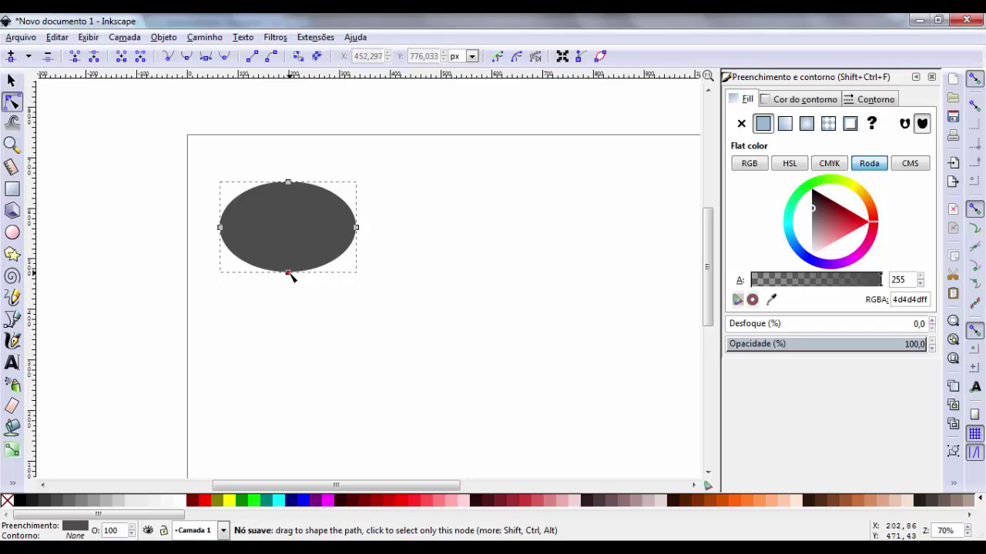
left_click_drag(290, 275, 292, 255)
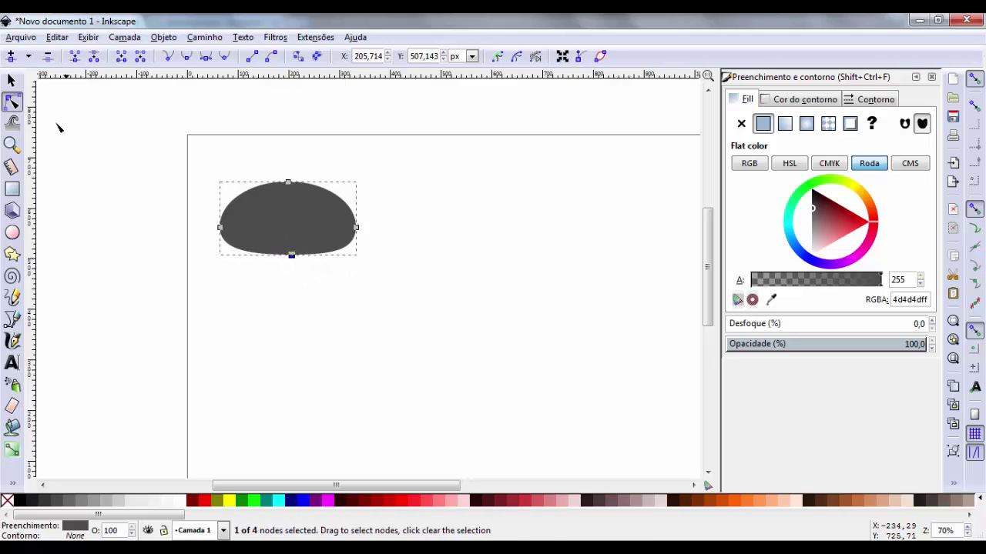
left_click(12, 80)
left_click(411, 264)
left_click(317, 215)
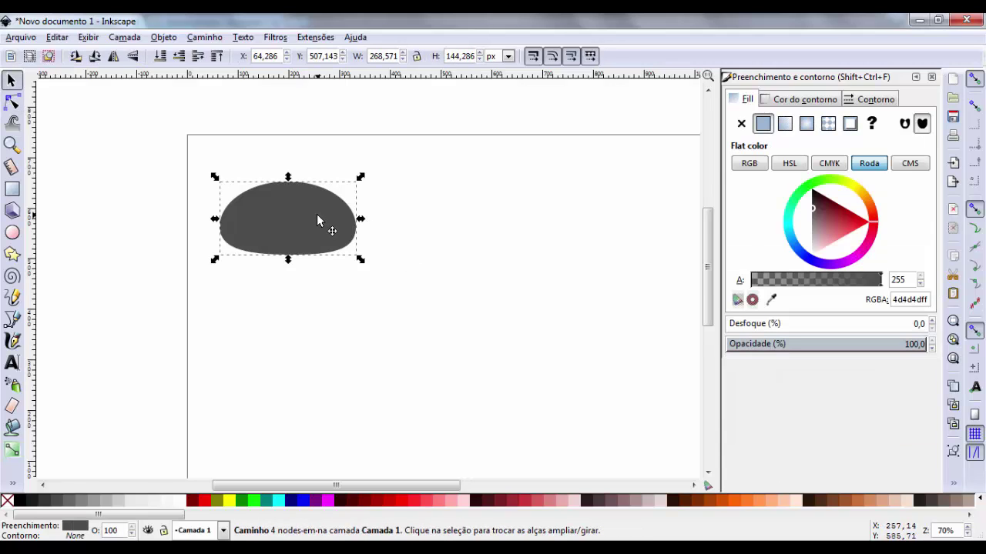
- Duplicate the dark gray stone, place the copy just below it, and select the original
key("ctrl")
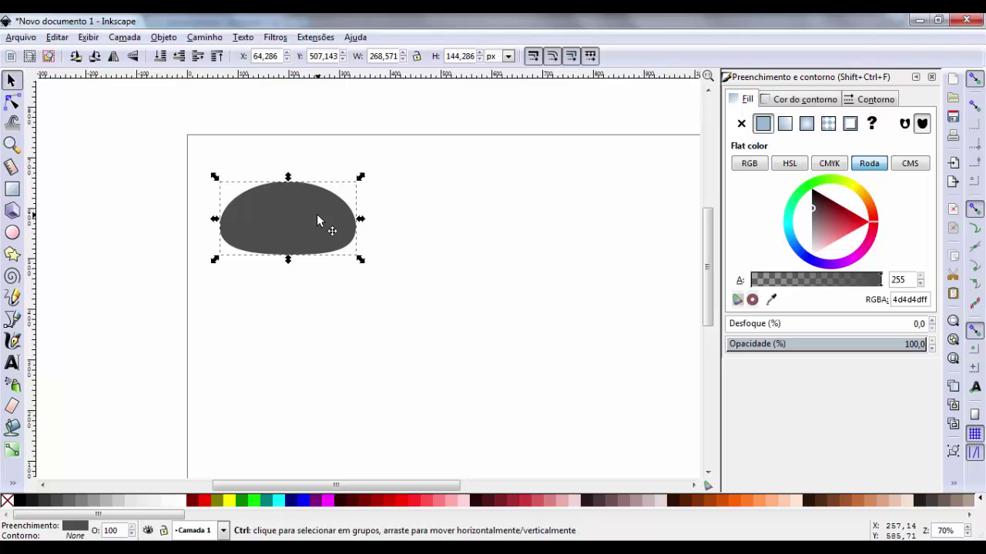
left_click_drag(317, 214, 320, 309)
left_click(319, 213)
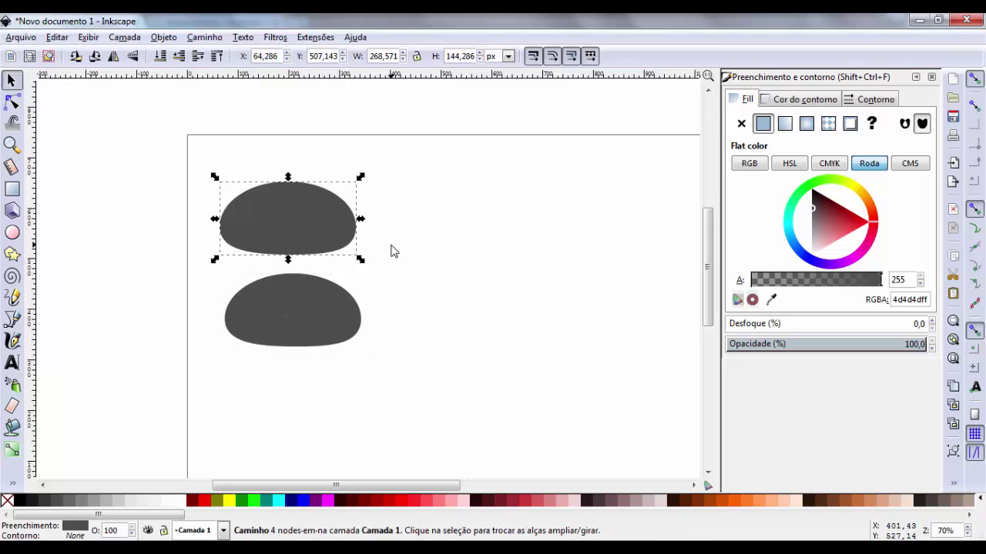
- Give the original stone a flat black outline 4 px wide
left_click(804, 100)
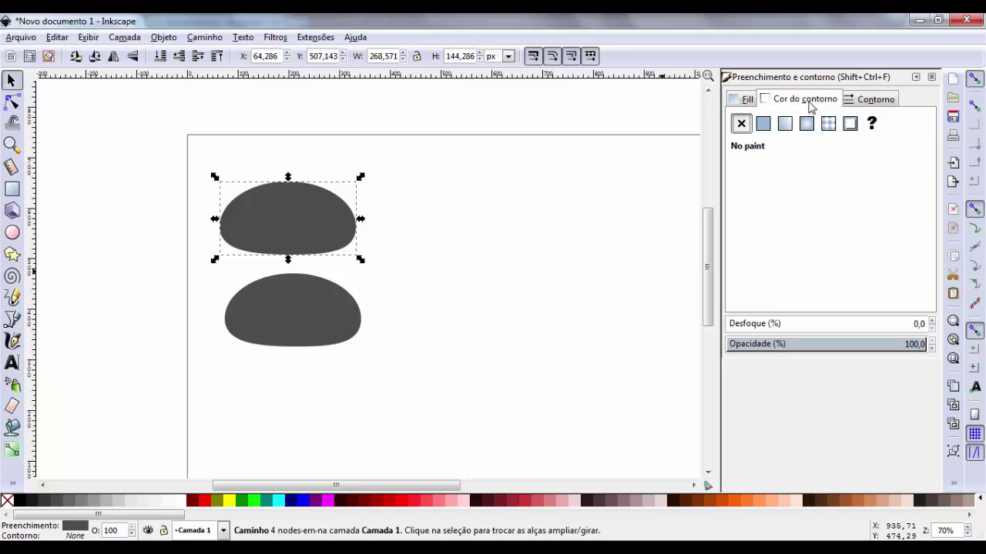
left_click(763, 123)
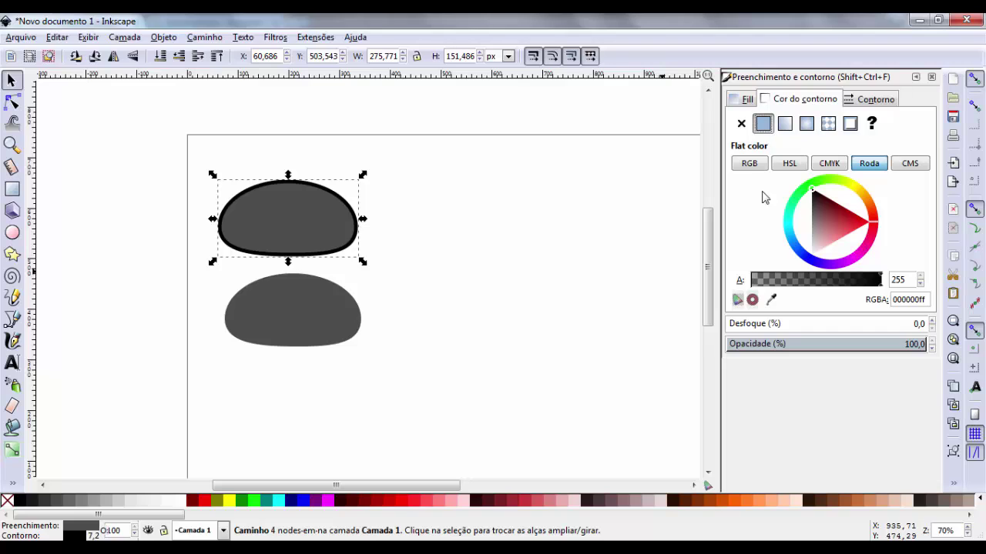
left_click(875, 98)
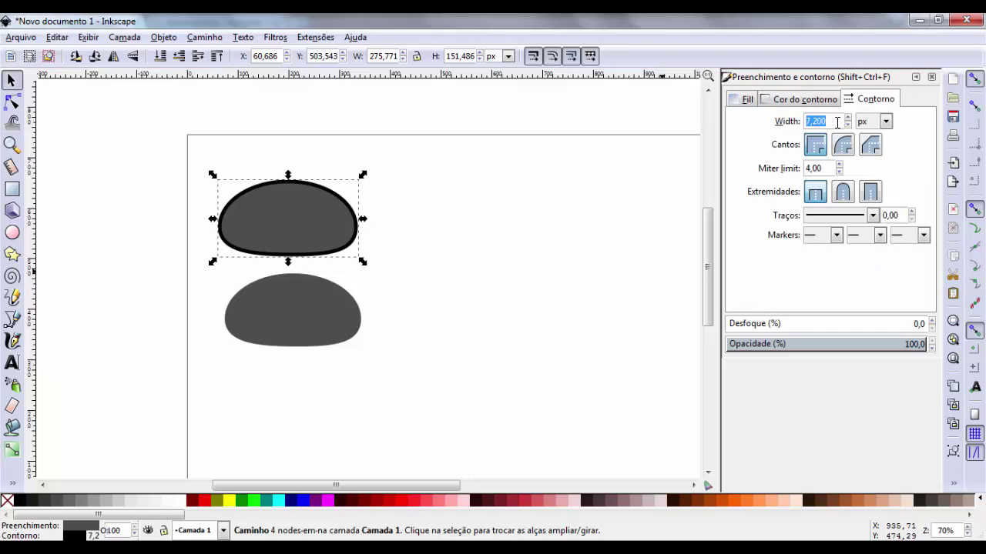
type("5")
key("Return")
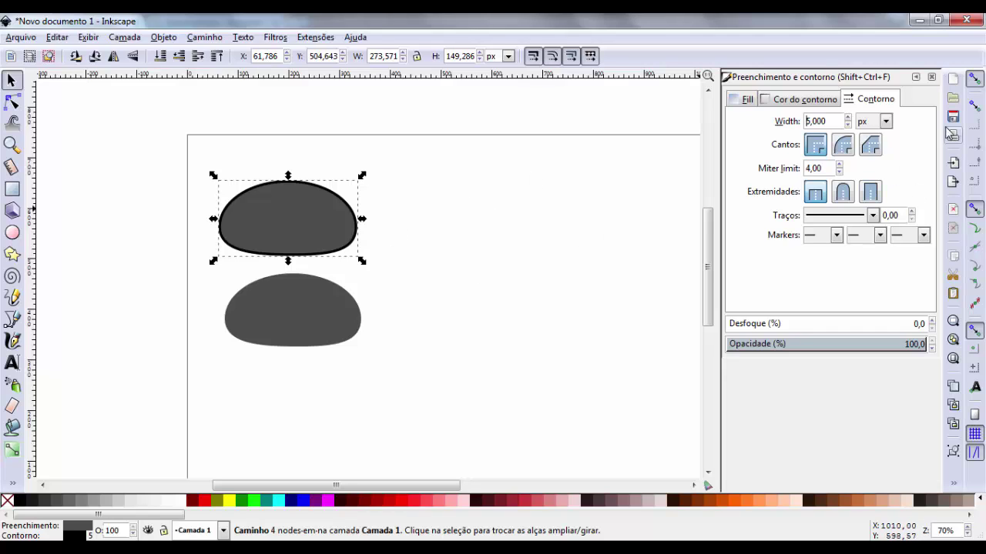
left_click(785, 121)
key("Return")
left_click(529, 256)
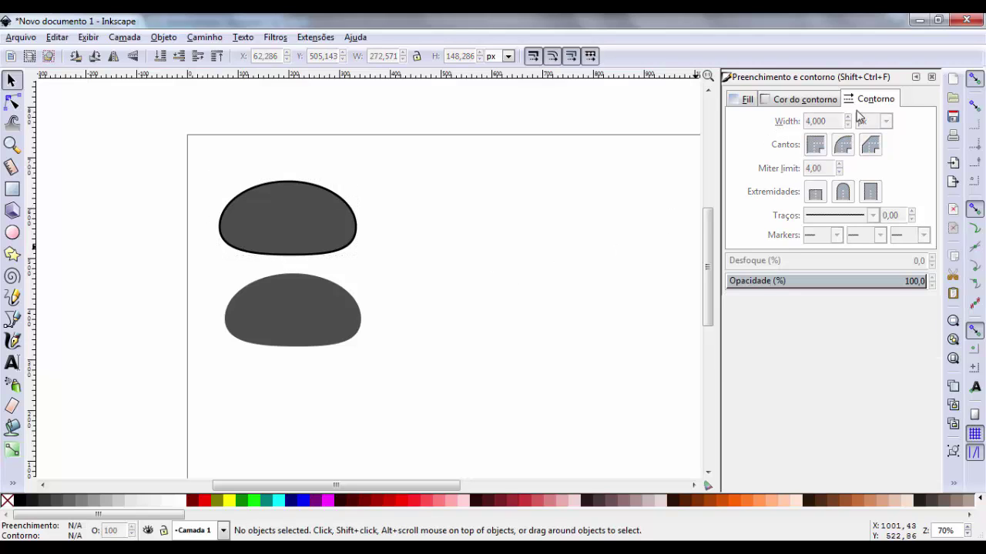
- Change the outlined stone's stroke color to the near-black 0a0d0d
left_click(822, 98)
left_click(266, 226)
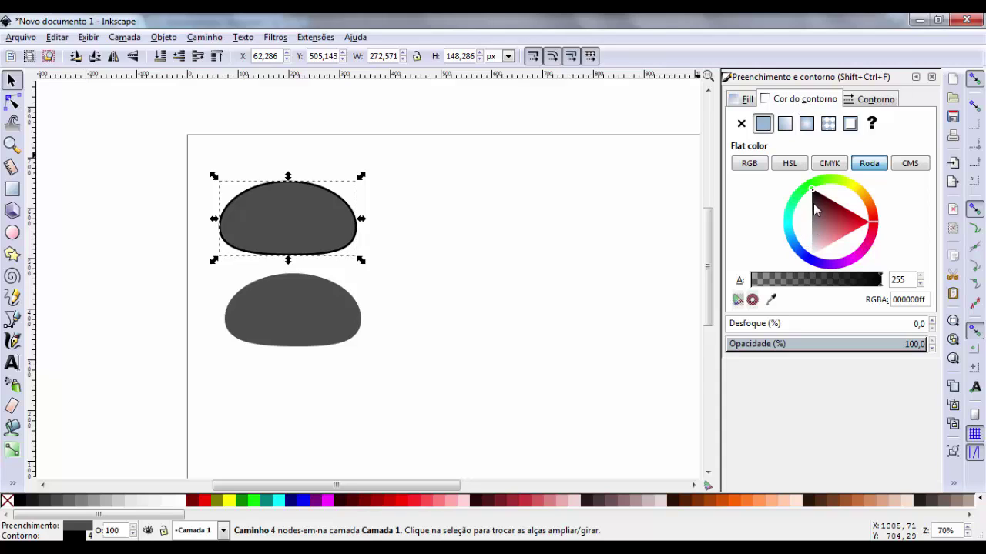
left_click_drag(815, 200, 813, 190)
left_click(789, 167)
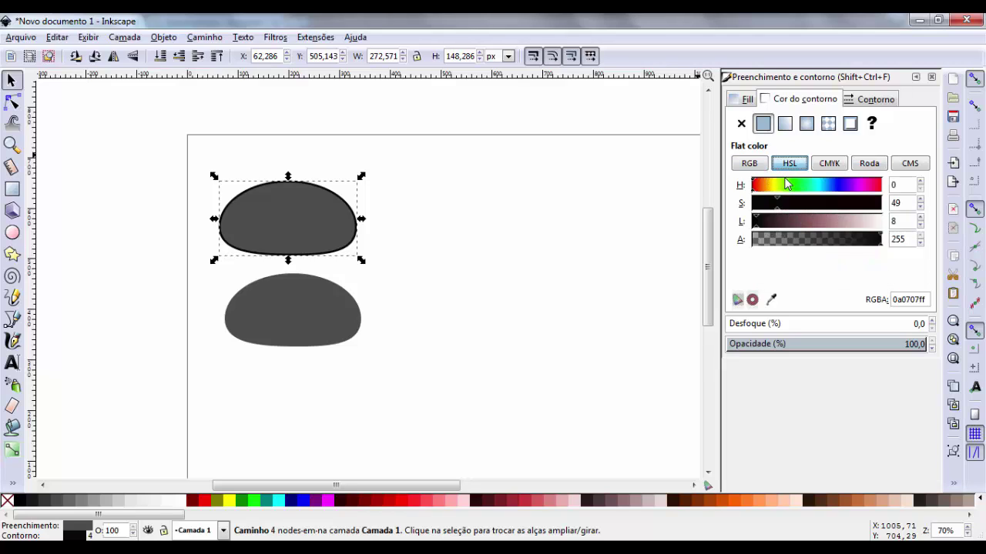
left_click(753, 168)
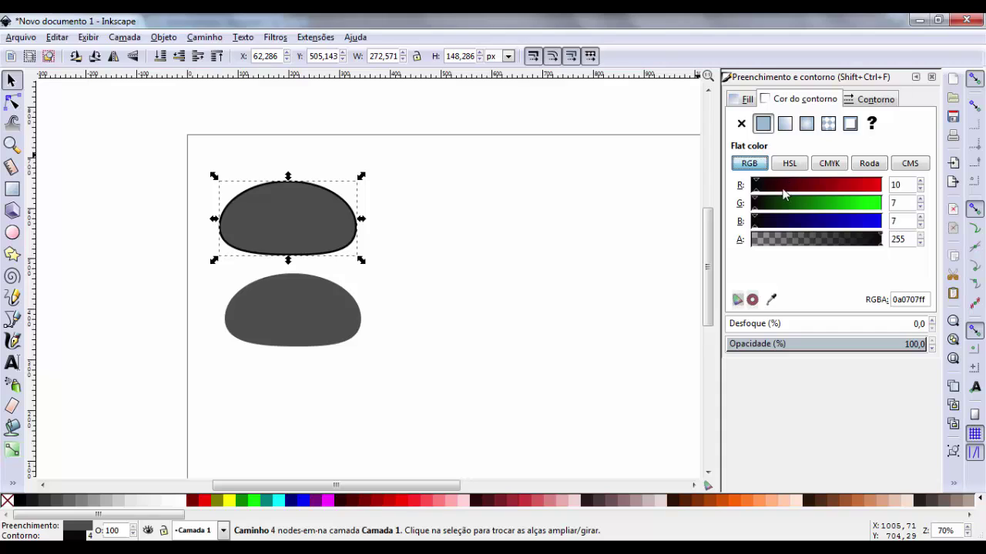
left_click(786, 165)
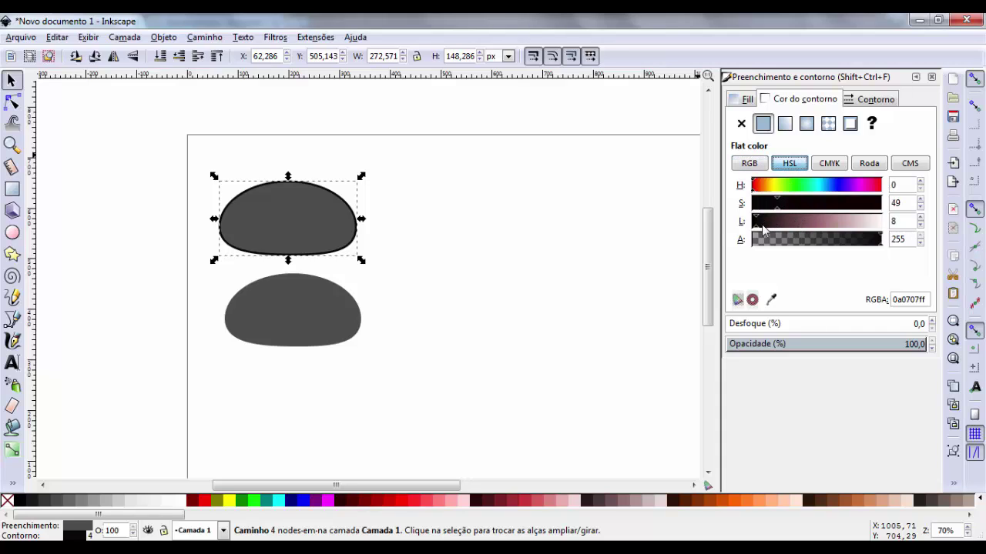
left_click_drag(761, 226, 763, 228)
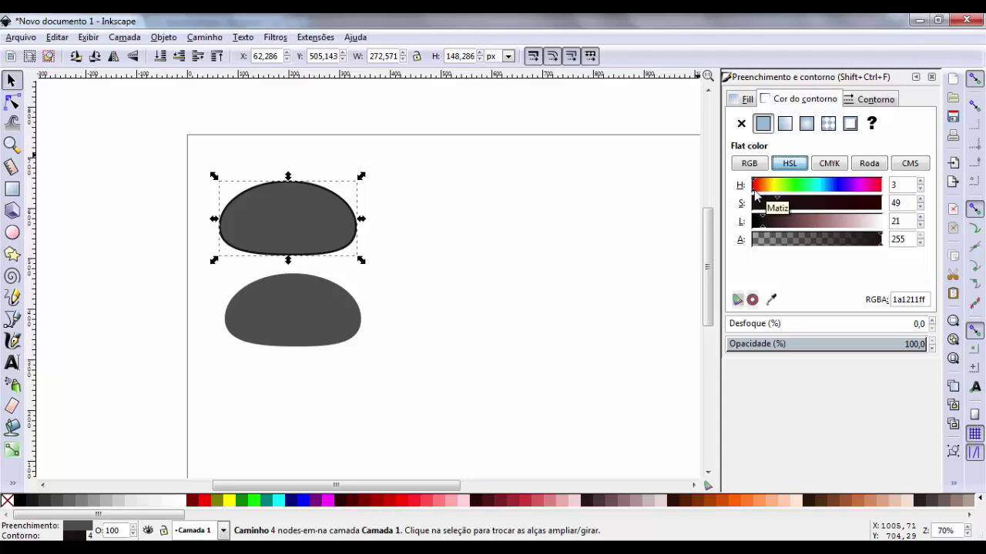
left_click(819, 197)
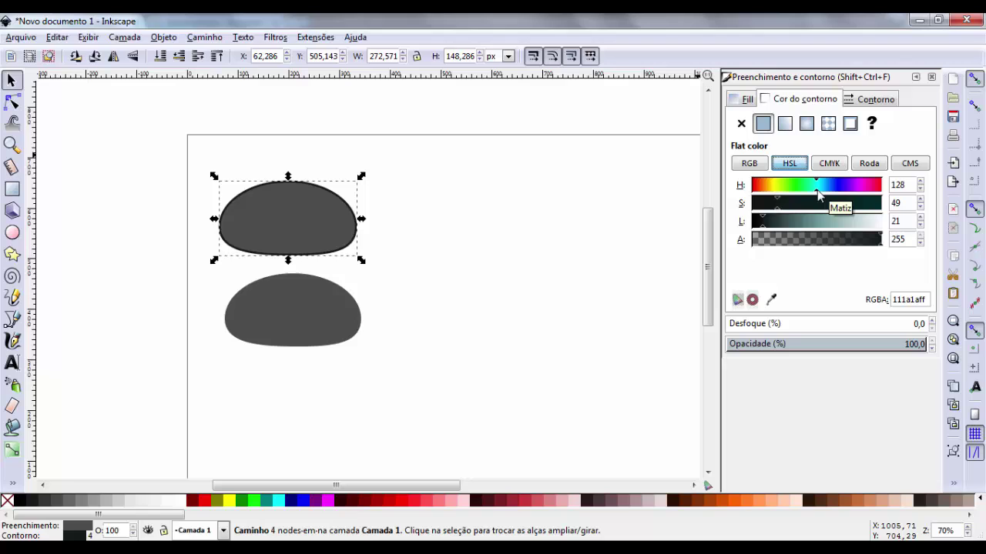
left_click(777, 228)
left_click_drag(780, 232, 758, 232)
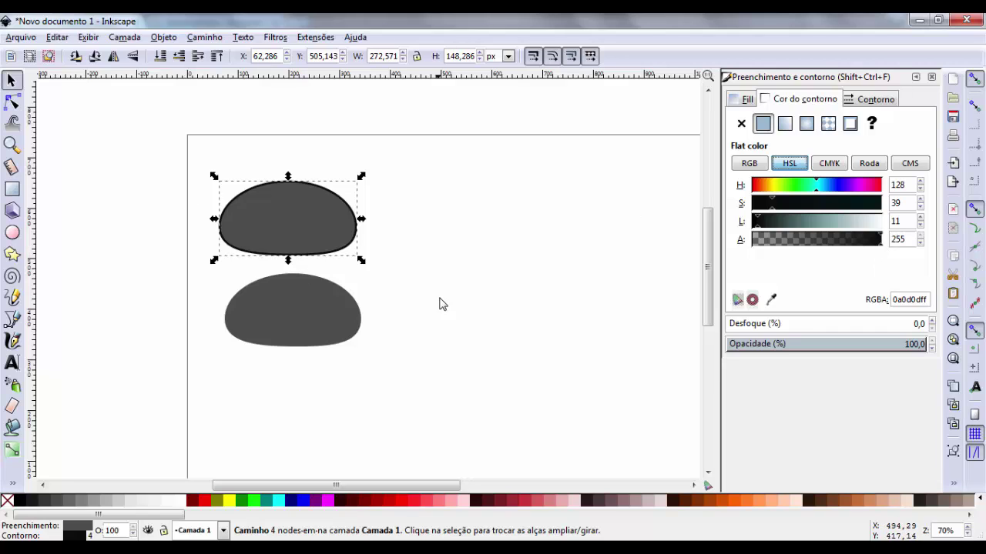
- Move the copy without outline beside the outlined stone, to about X 423, Y 459 px
left_click(400, 292)
left_click(323, 323)
left_click_drag(324, 324, 473, 253)
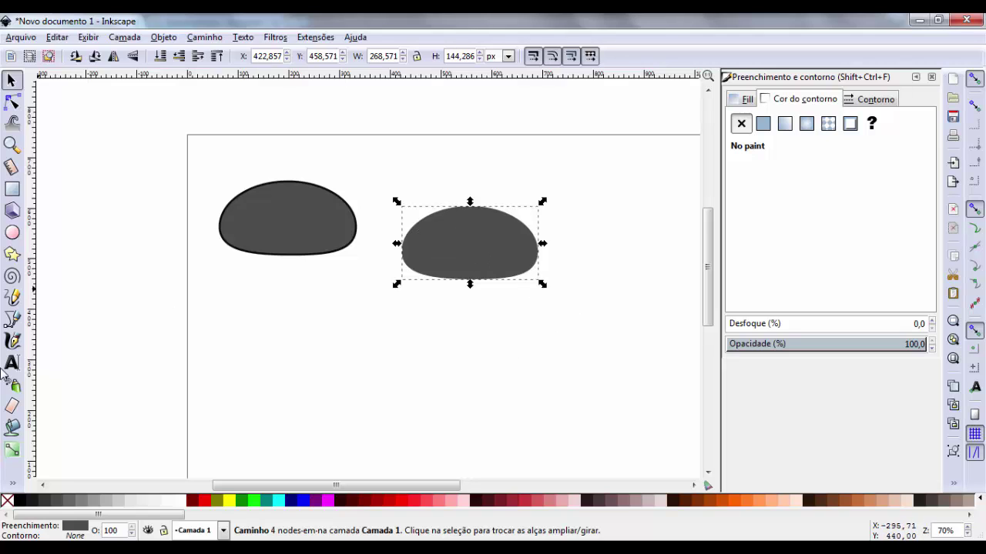
- Draw a closed Bézier path about 214 by 159 px around the copy's left part, with a wavy edge running down through the stone
left_click(12, 318)
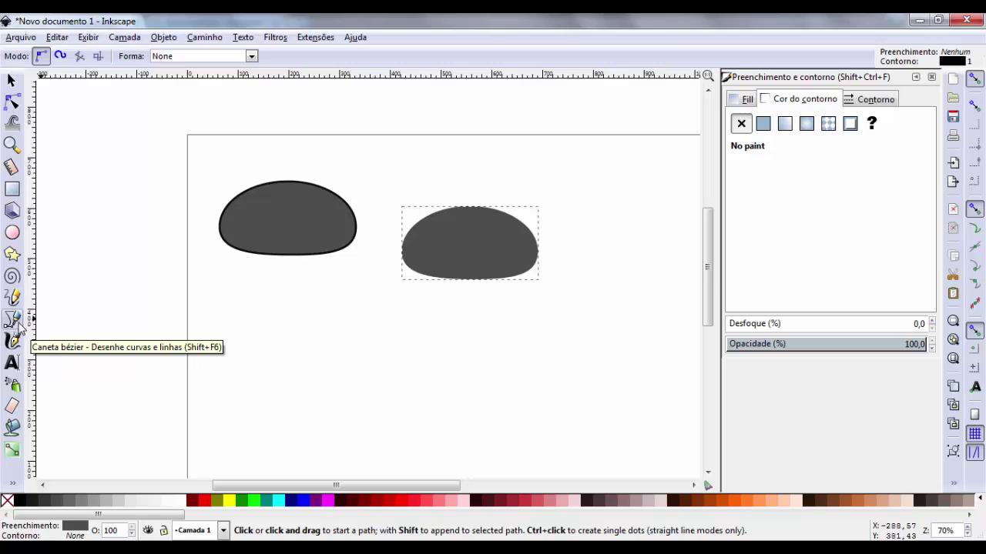
left_click(425, 207)
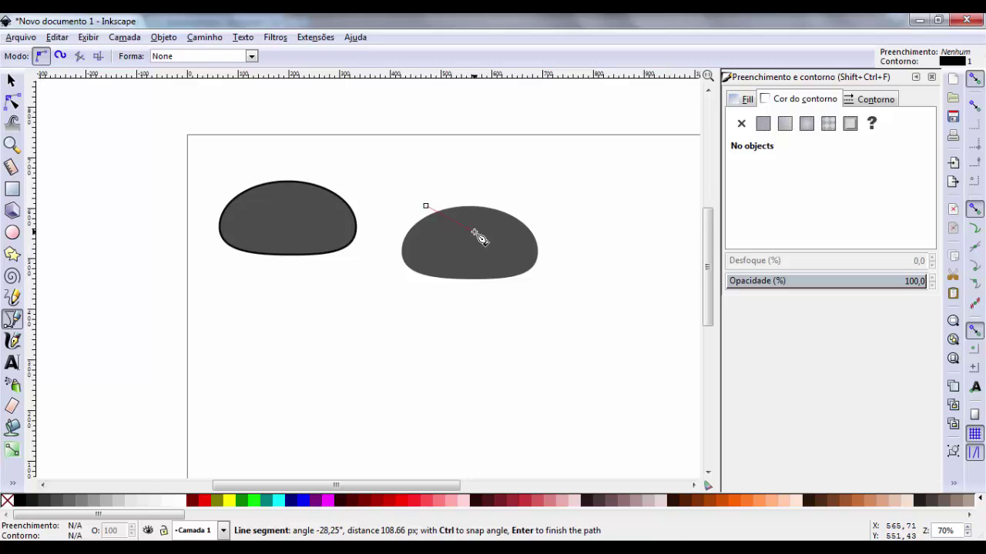
left_click_drag(475, 233, 531, 272)
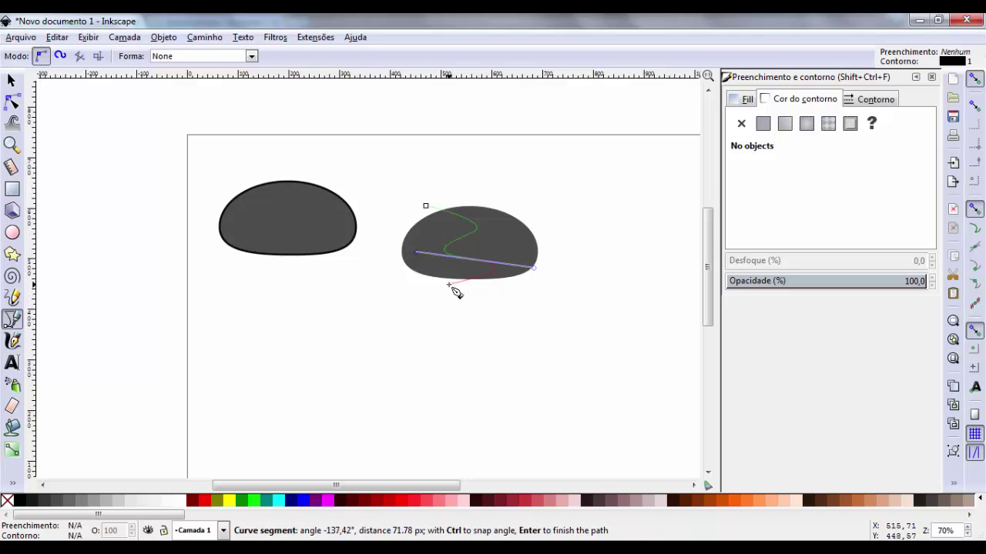
left_click_drag(444, 279, 452, 291)
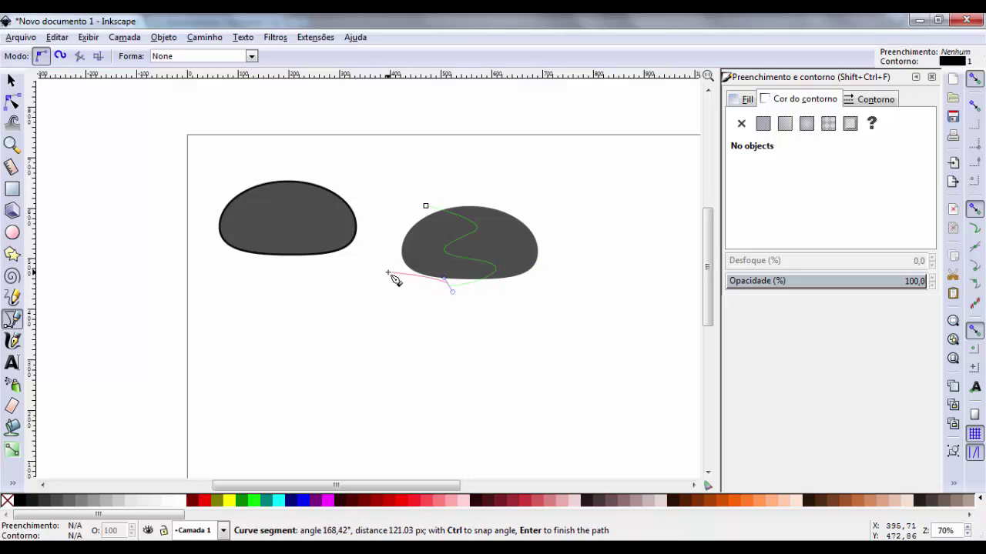
left_click(387, 273)
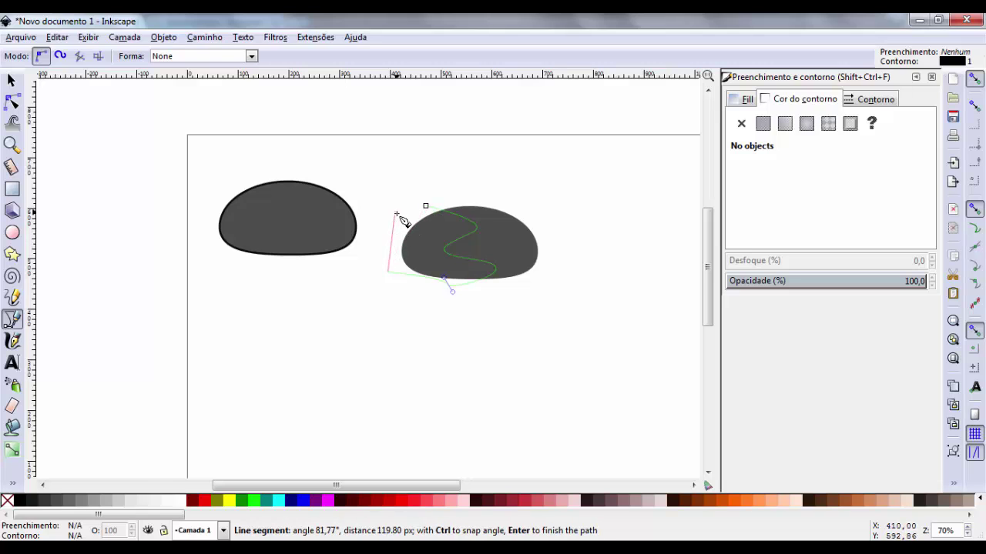
mouse_move(425, 205)
left_mouse_down()
mouse_move(445, 219)
mouse_move(465, 208)
left_mouse_up()
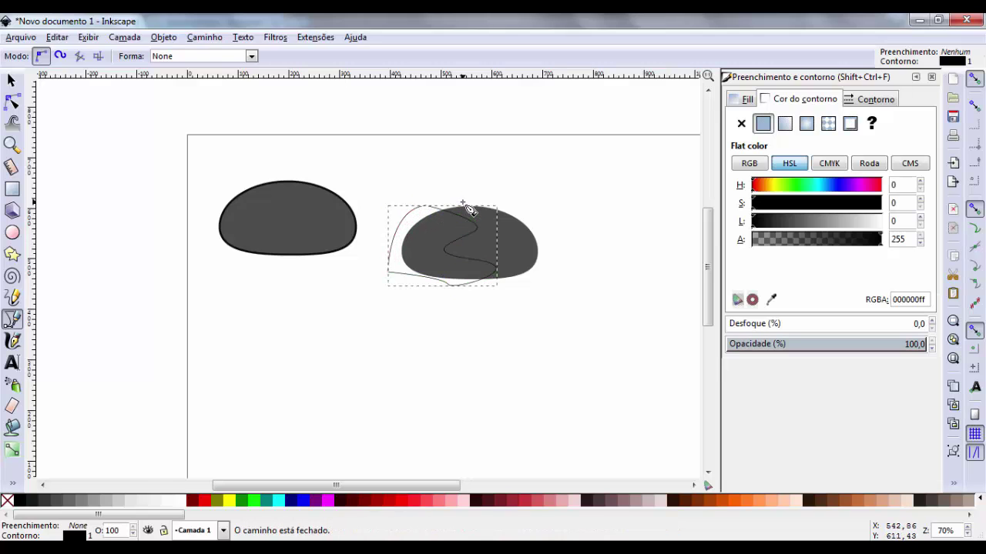
- Try to bucket-fill the part of the copy enclosed by the wavy path with a lighter gray
left_click(16, 430)
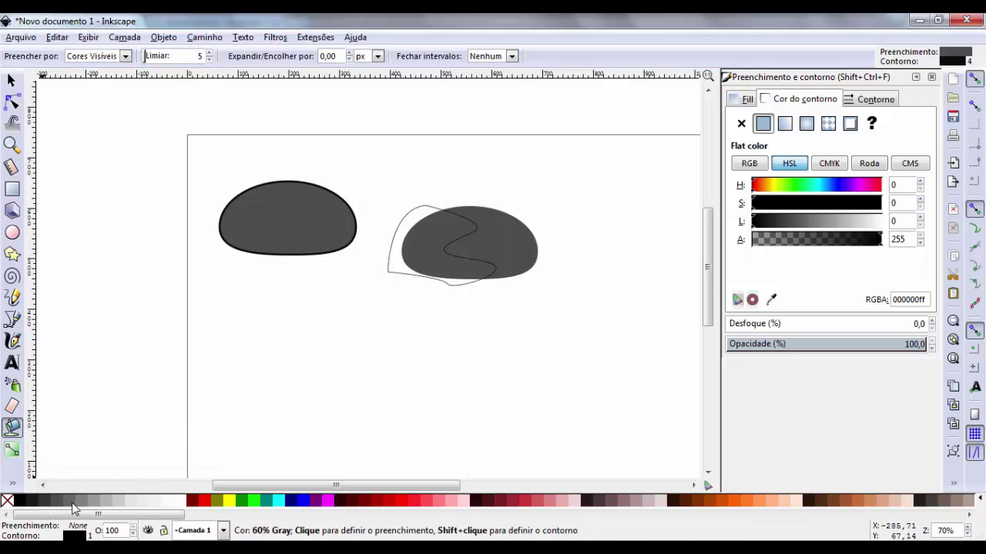
left_click(424, 255)
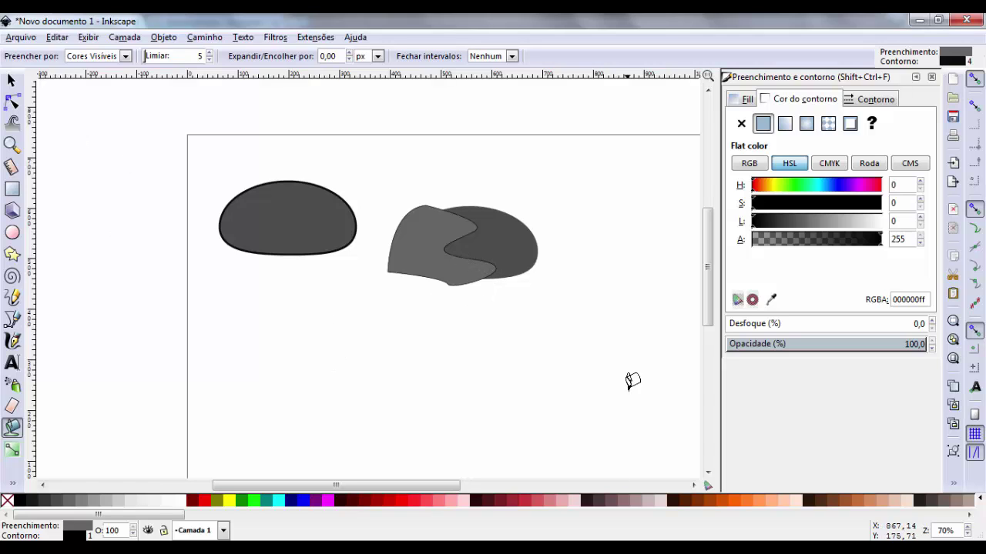
key("ctrl+z")
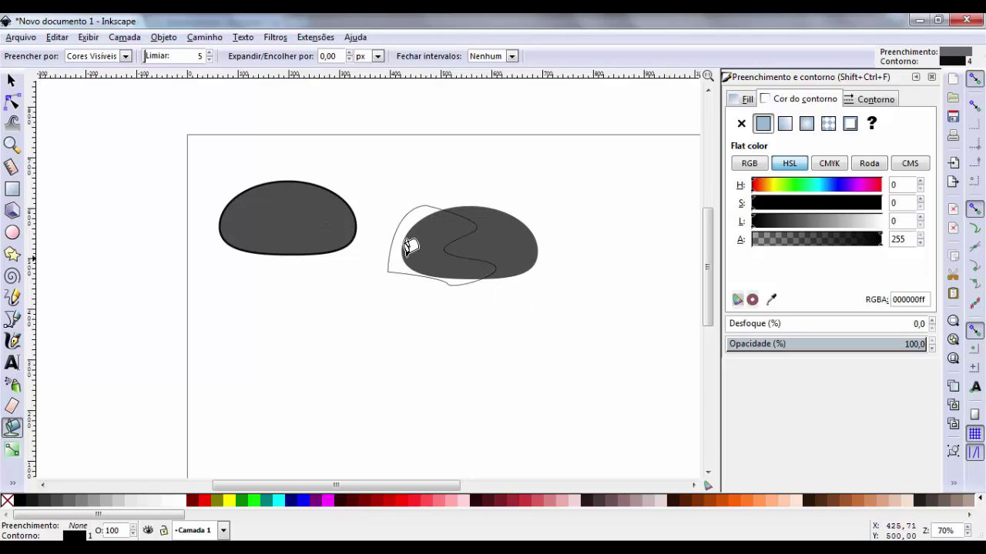
left_click(84, 505)
left_click(434, 244)
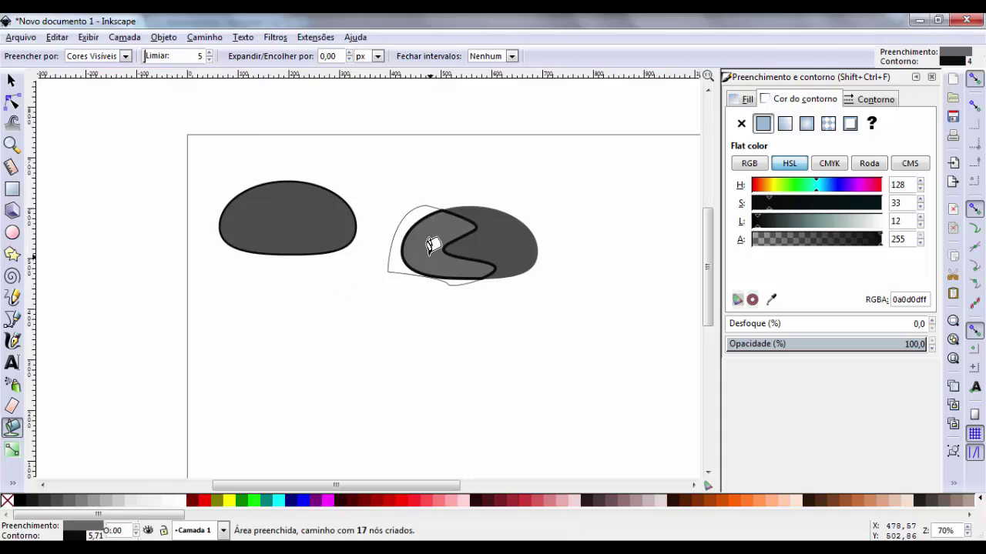
key("Escape")
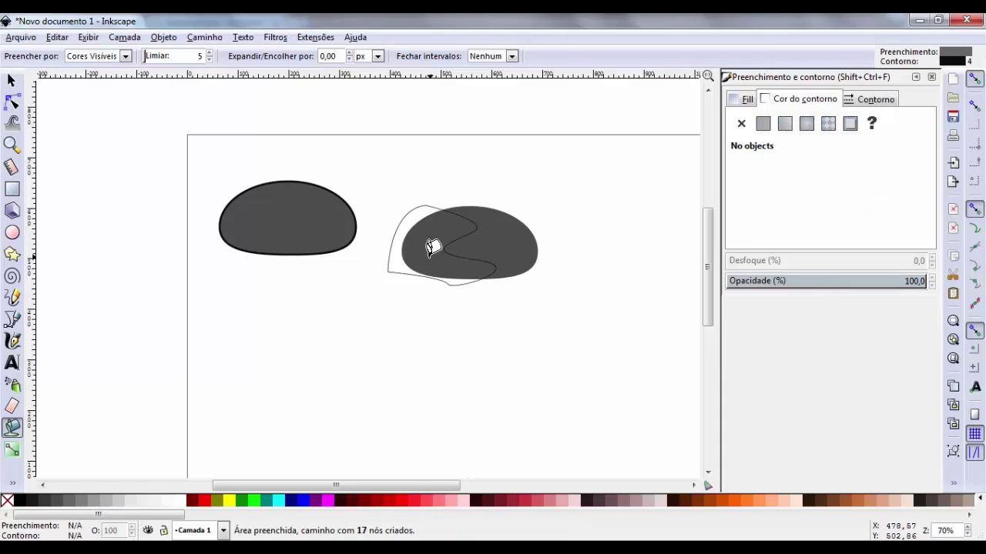
- Bucket-fill the area where the wavy path overlaps the copy with 60% Gray
left_click(101, 500)
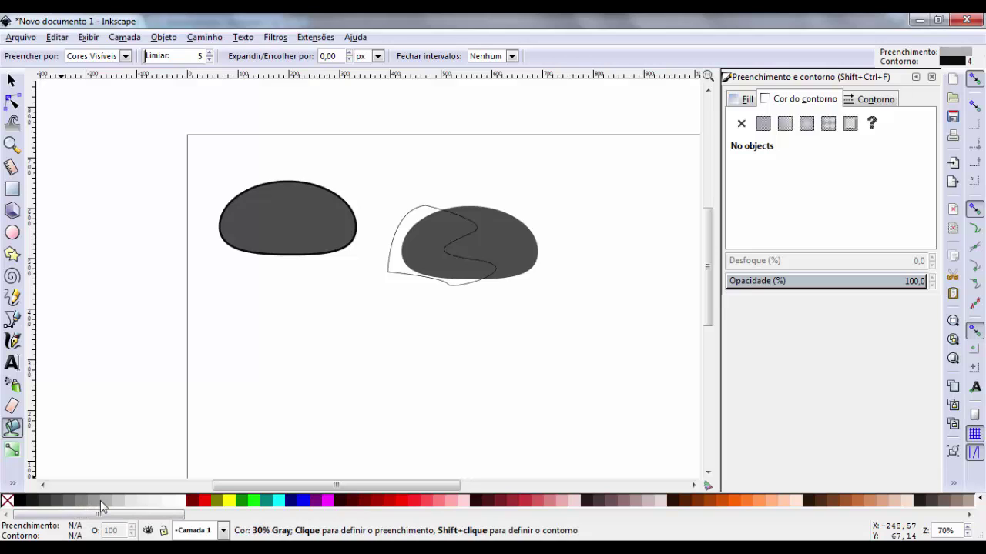
left_click(49, 505)
left_click(66, 504)
left_click(439, 237)
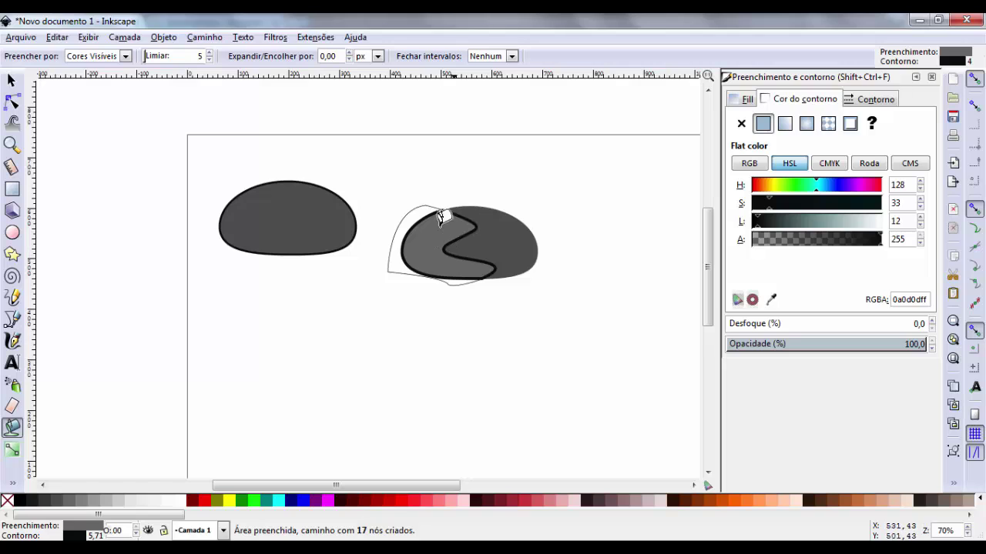
- Move the filled piece off the copy and delete the wavy guide path
left_click(11, 80)
left_click_drag(424, 259, 505, 377)
left_click(473, 288)
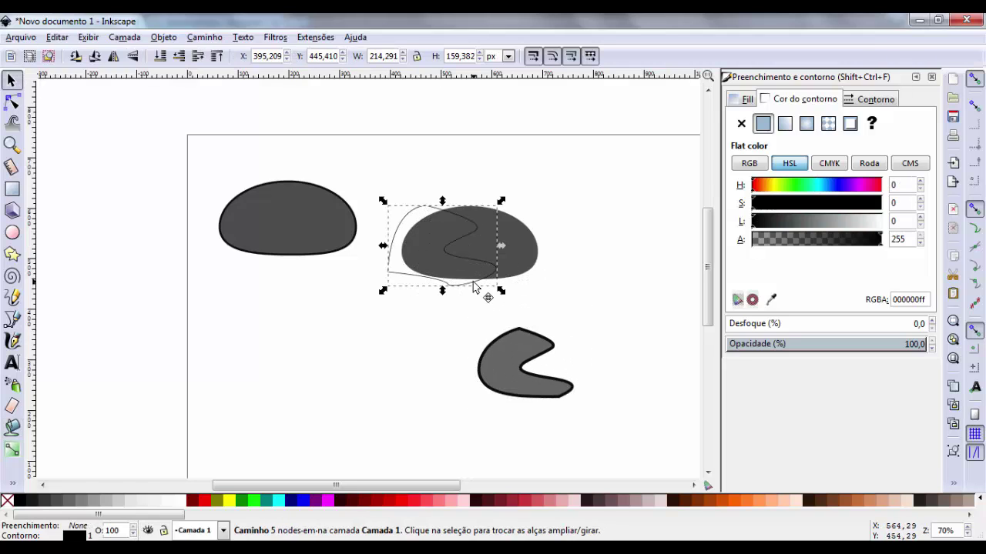
key("Delete")
- Remove the filled piece's outline and place it over the left part of the outlined stone
left_click(504, 374)
left_click_drag(504, 375, 387, 350)
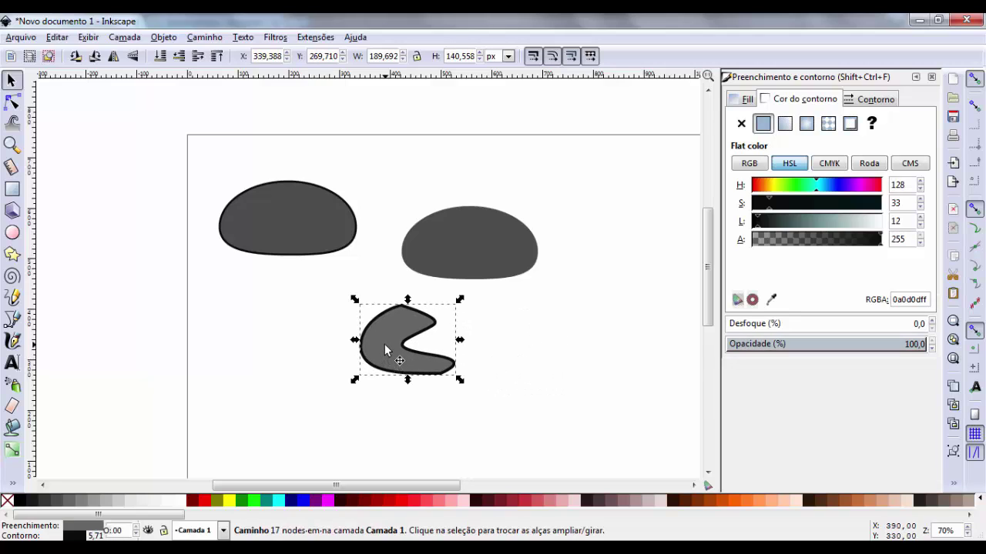
left_click(741, 124)
left_click_drag(382, 333, 242, 208)
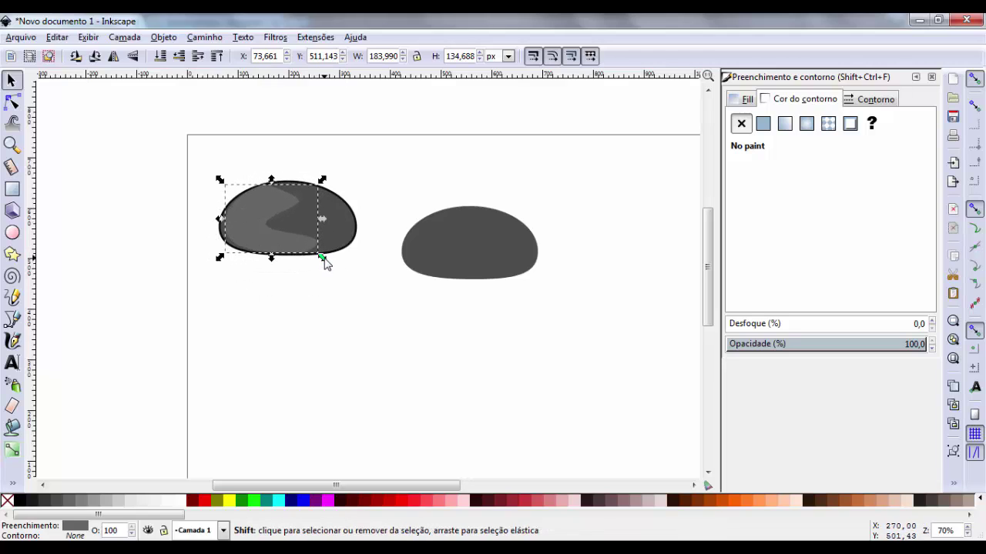
- Scale the piece to about 168 by 123 px, fit it inside the stone's left edge, and fill it with a lighter gray
left_click_drag(324, 259, 316, 259)
left_click_drag(267, 225, 263, 230)
key("plus")
key("plus")
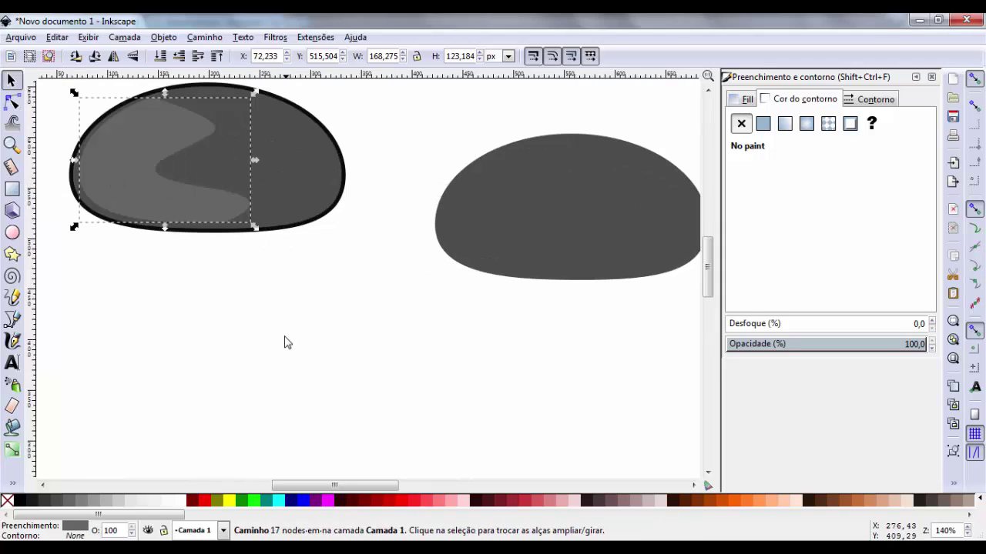
left_click_drag(363, 486, 307, 491)
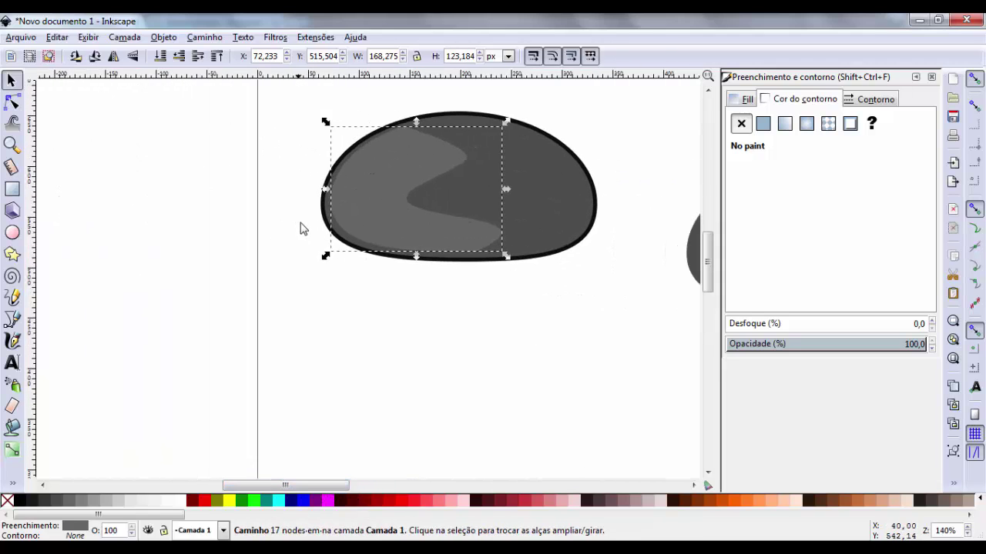
left_click_drag(371, 211, 365, 215)
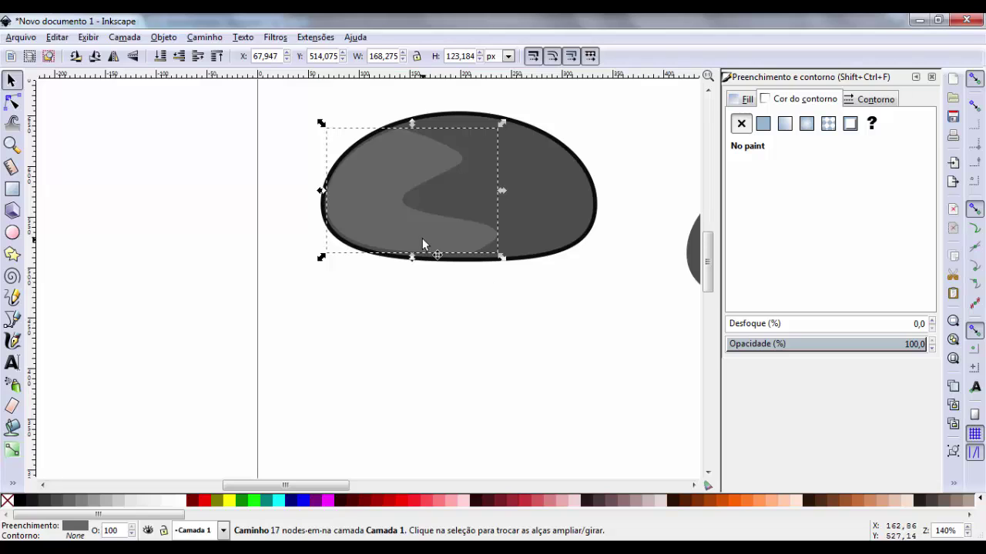
left_click(90, 502)
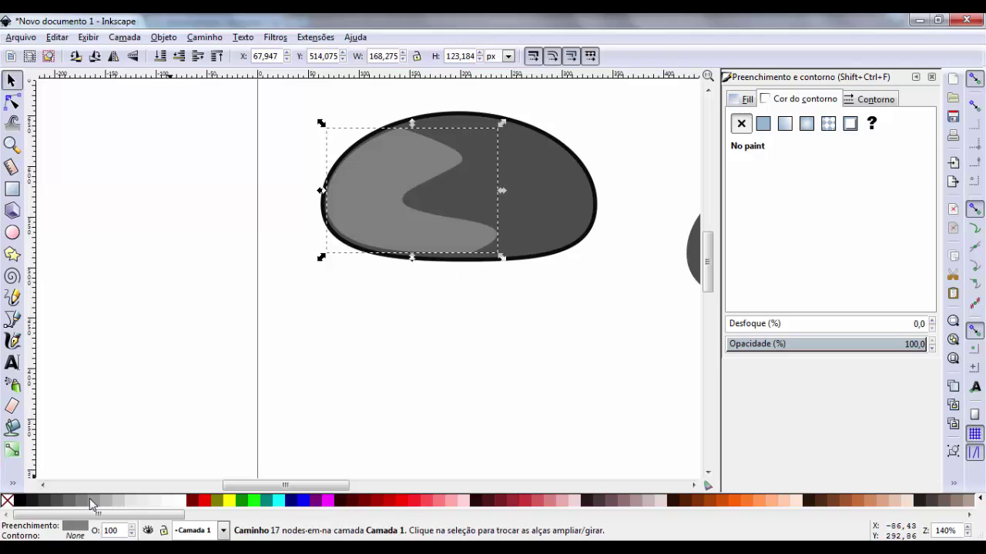
- Try darker and lighter grays on the wavy shading piece and settle on a 50% Gray fill
left_click(90, 502)
left_click(79, 502)
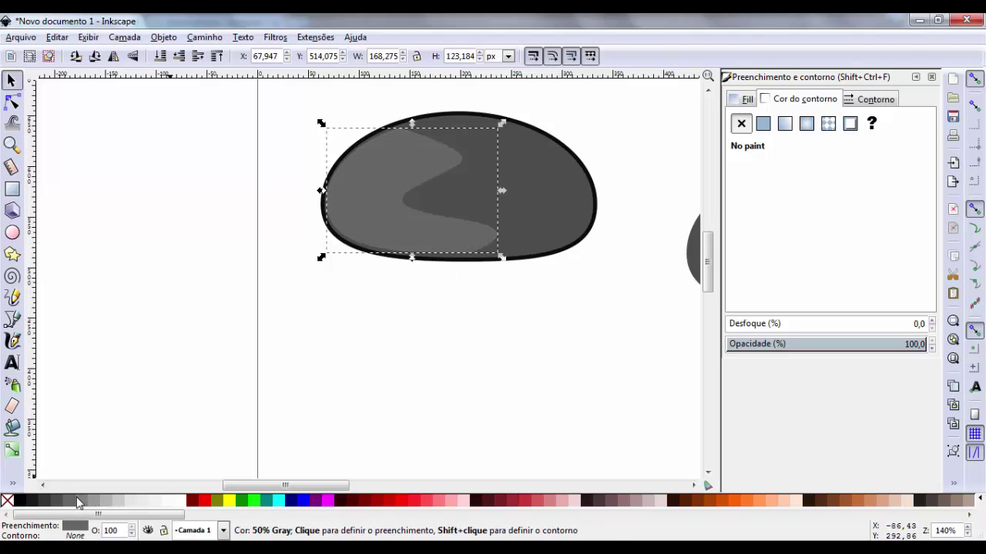
left_click(86, 502)
left_click(418, 360)
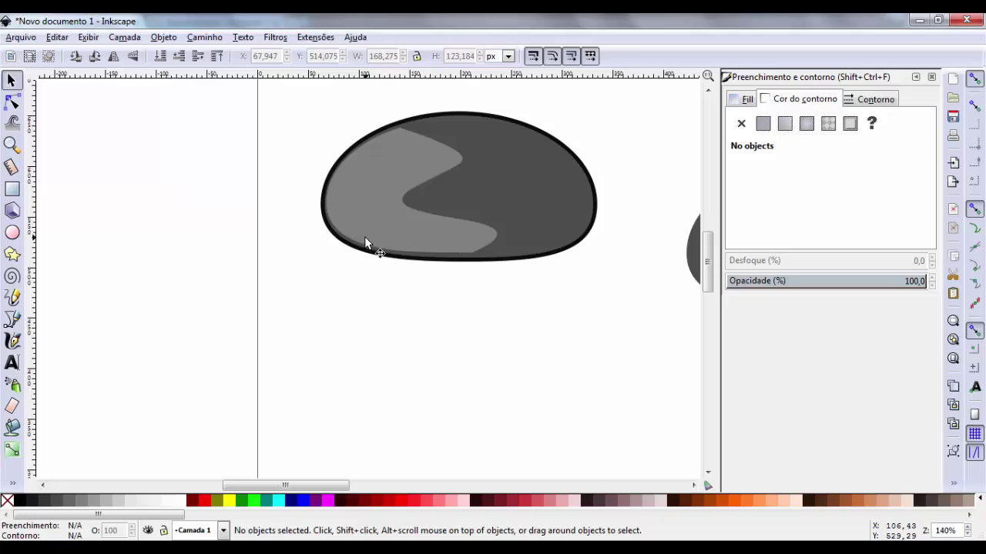
- Draw an ellipse about 59 by 29 px over the lower left of the stone and convert it to a path
scroll(514, 272, "up", 1)
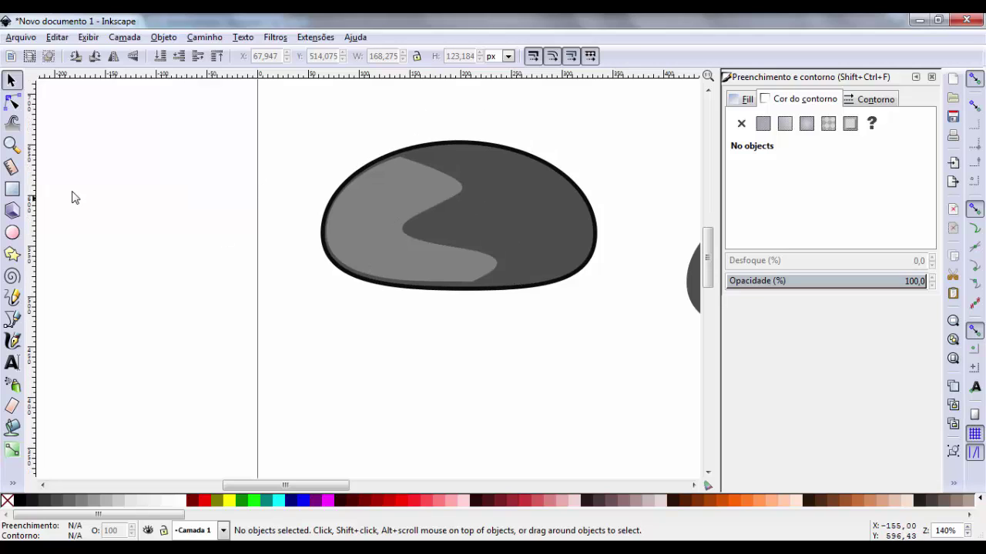
left_click(12, 233)
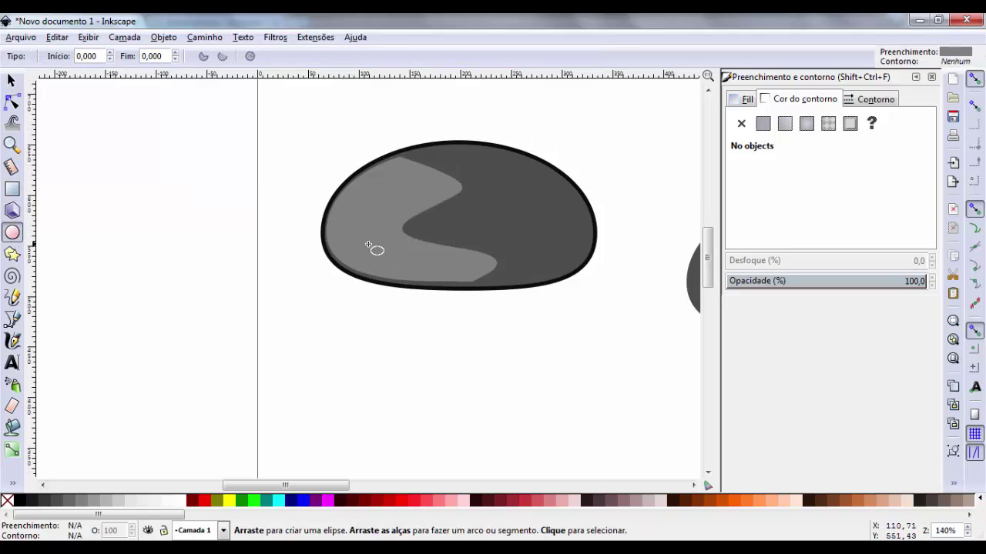
mouse_move(361, 230)
left_mouse_down()
mouse_move(391, 257)
mouse_move(422, 259)
left_mouse_up()
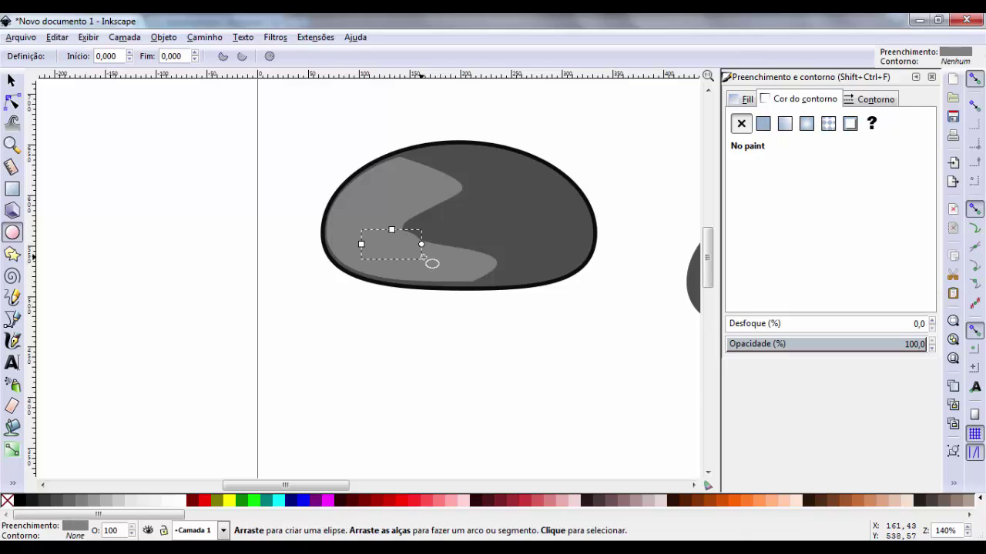
left_click(208, 40)
left_click(225, 53)
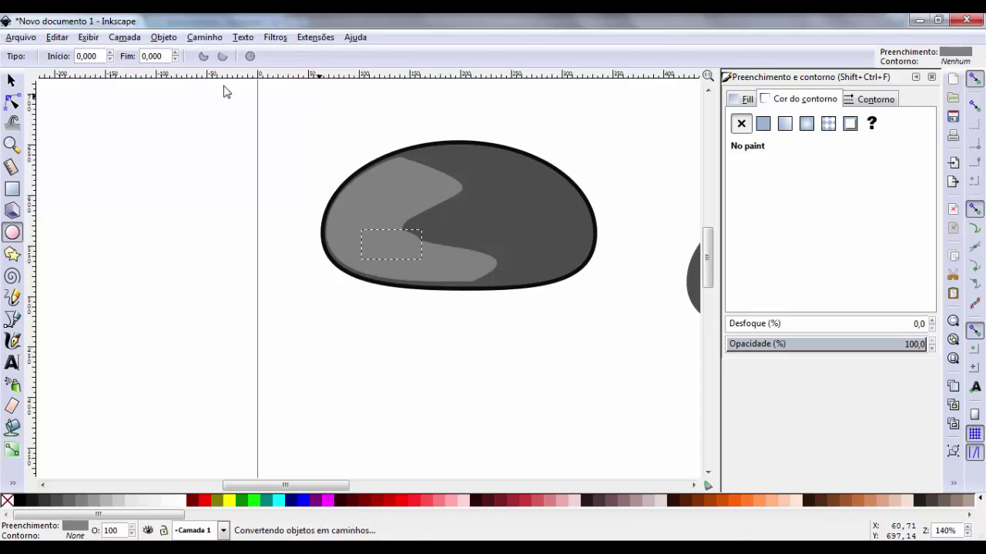
- Move the small ellipse to the stone's lower right and fill it with 90% Gray
left_click(44, 502)
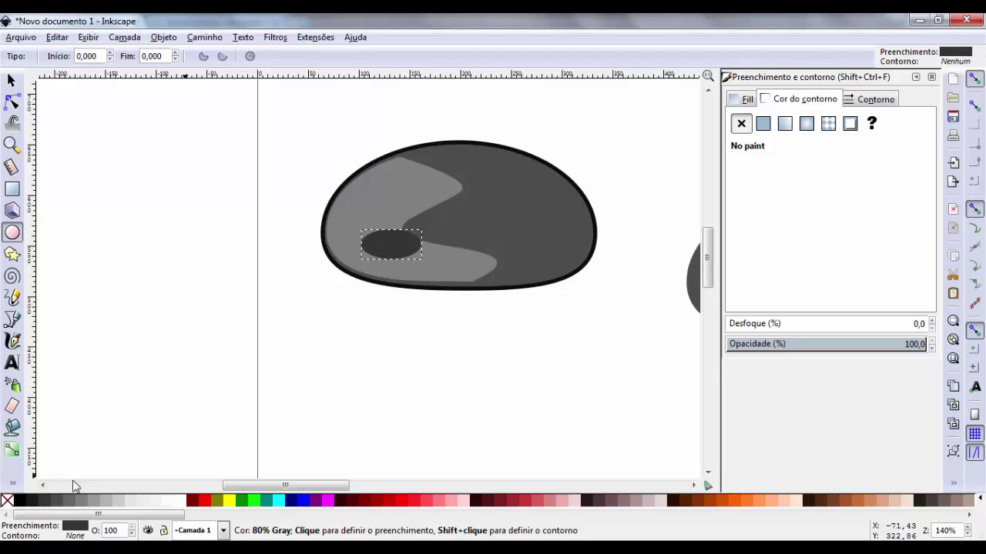
left_click(12, 81)
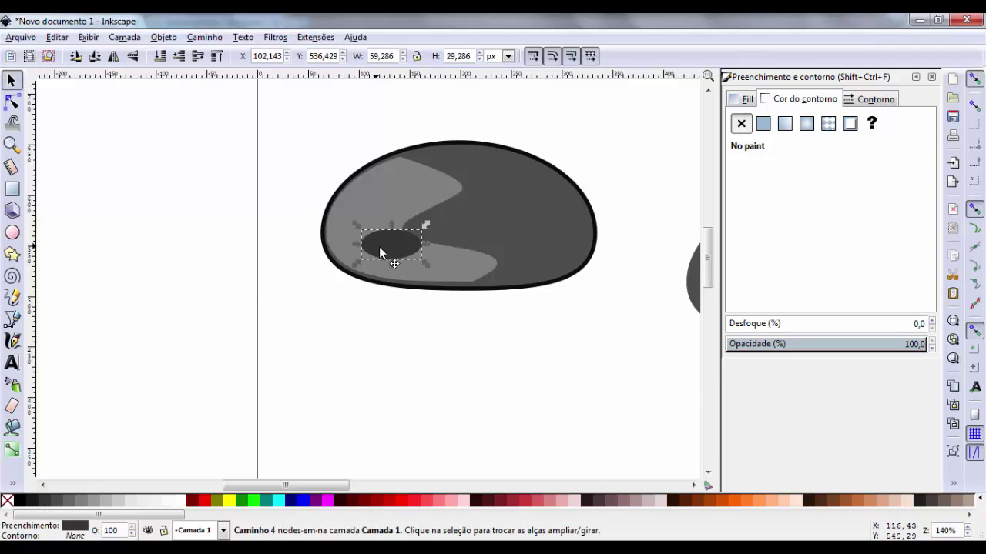
left_click_drag(378, 246, 528, 258)
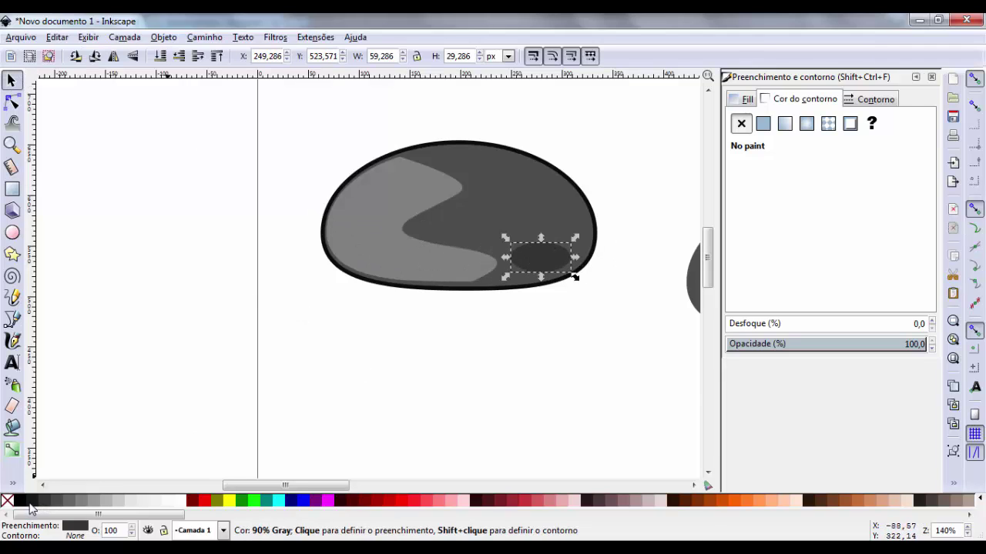
left_click(30, 505)
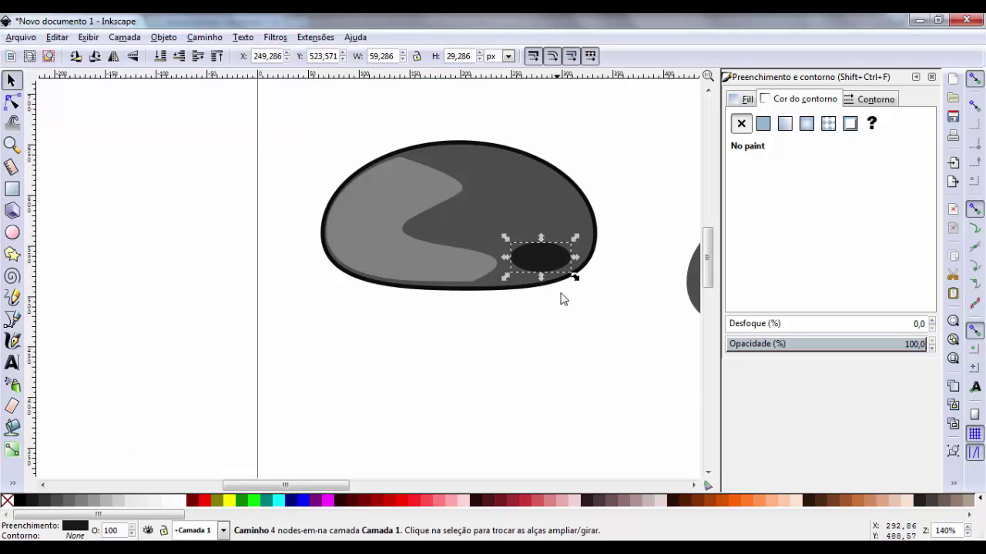
- Reshape the ellipse's nodes into an irregular dark spot about 60 by 35 px near the stone's lower-right edge
left_click_drag(550, 257, 548, 232)
left_click(548, 253)
key("F2")
left_click_drag(547, 273, 516, 264)
mouse_move(548, 235)
left_mouse_down()
mouse_move(563, 238)
mouse_move(550, 253)
left_mouse_up()
left_click(12, 80)
left_click(508, 312)
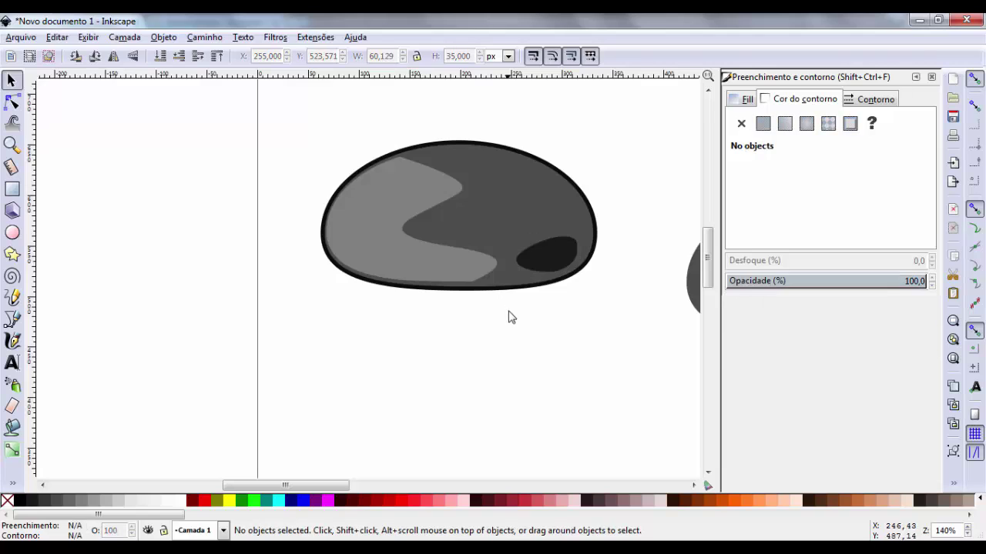
- Duplicate the dark spot and move the copy straight across to the stone's lower left
left_click(549, 262)
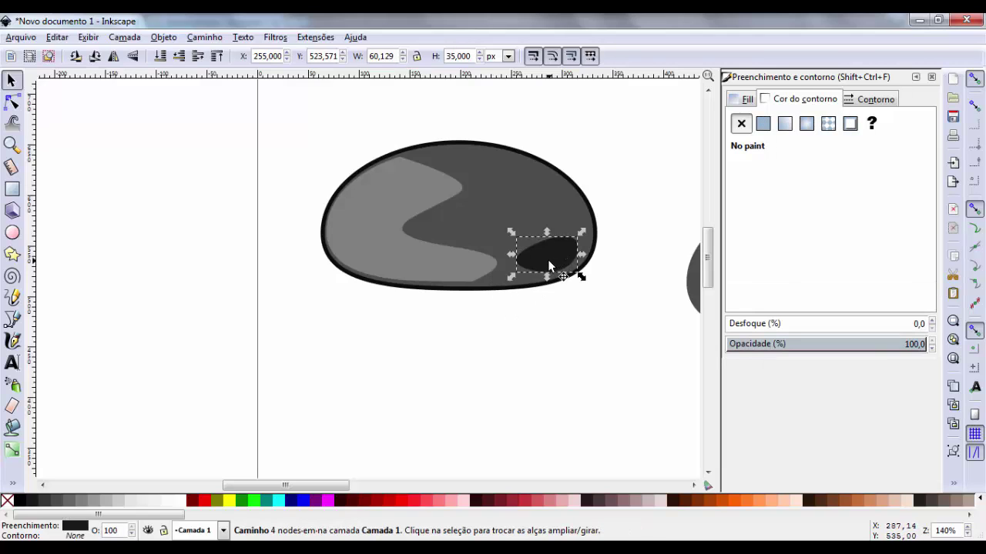
key("ctrl+d")
left_click_drag(548, 259, 378, 259)
left_click(378, 259)
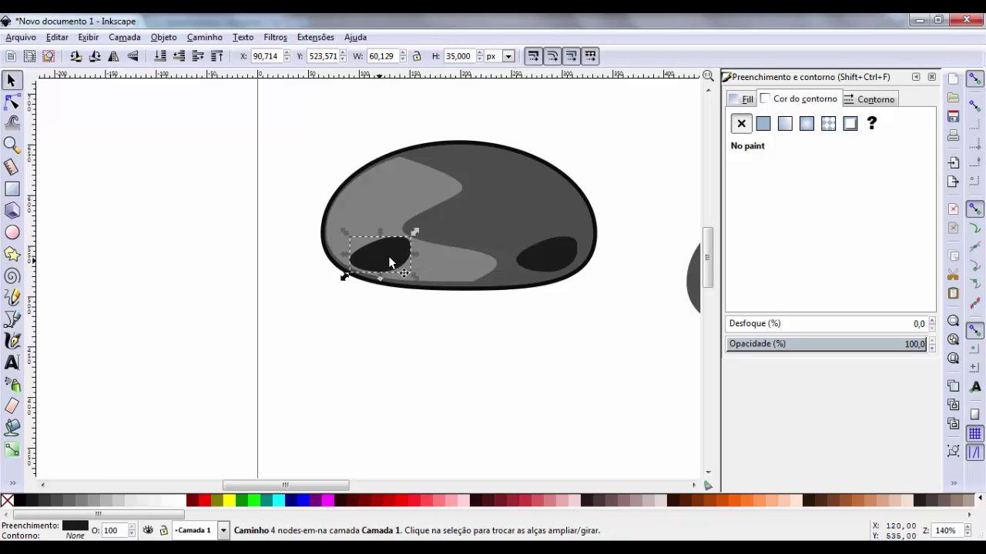
- Reshape the copied spot's nodes to make it about 50 by 27 px and fill it with 80% Gray
key("F2")
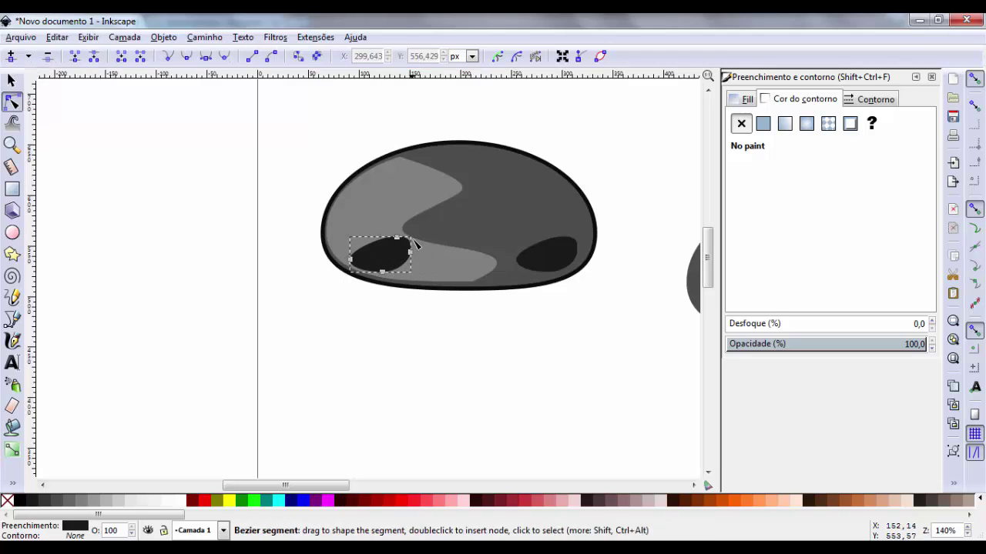
left_click_drag(400, 237, 399, 257)
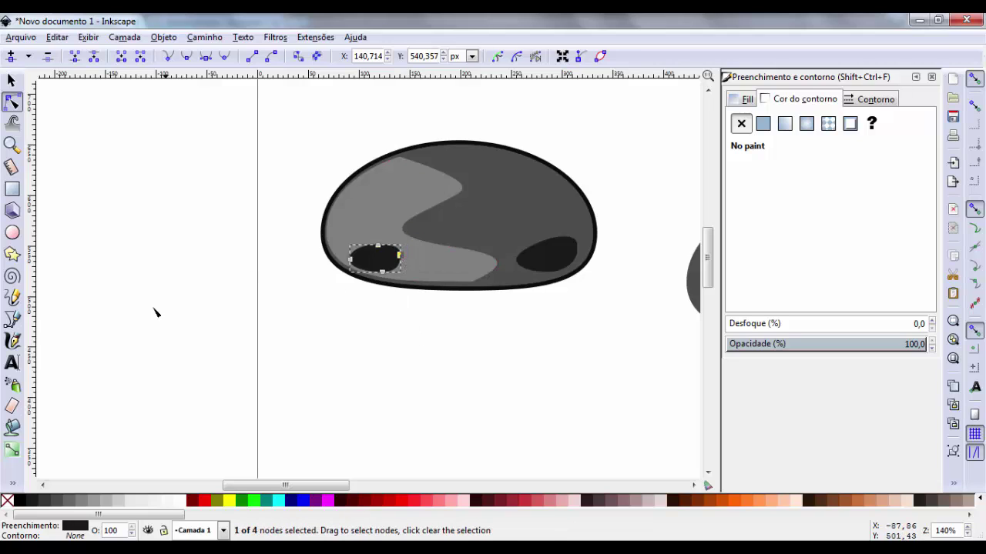
left_click(51, 502)
left_click(56, 503)
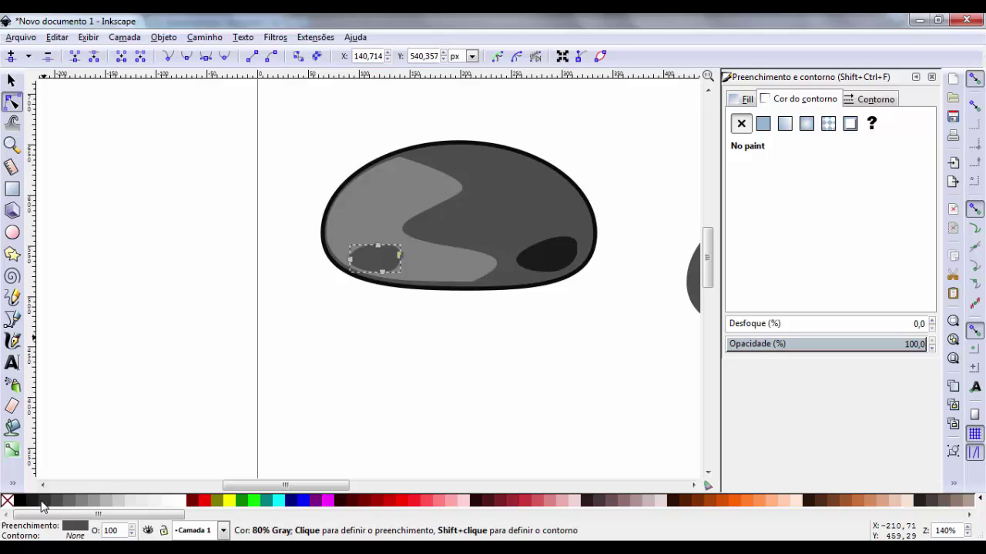
left_click(47, 502)
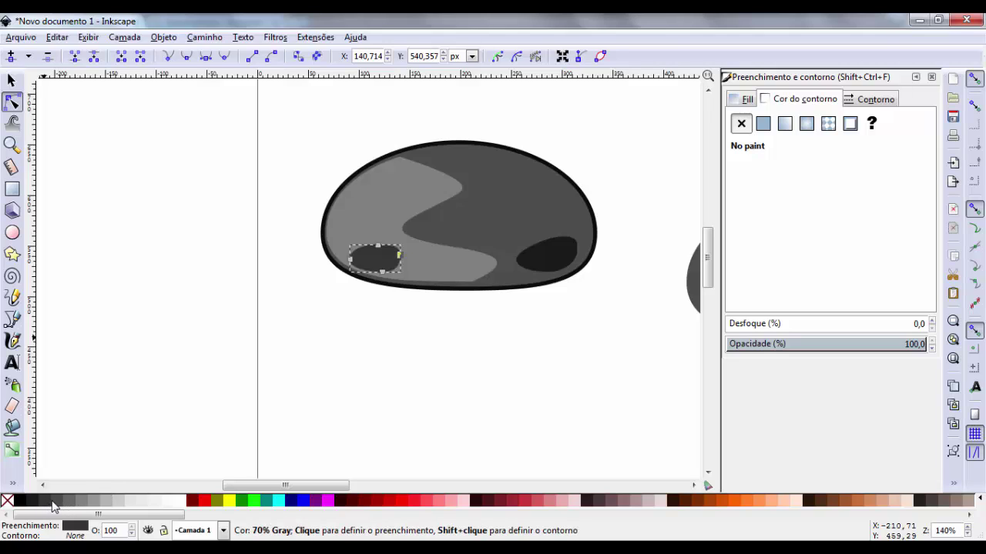
- Fine-tune the left spot's position and nodes to round it off at about 51 by 27 px
left_click(11, 80)
left_click(391, 308)
left_click(381, 262)
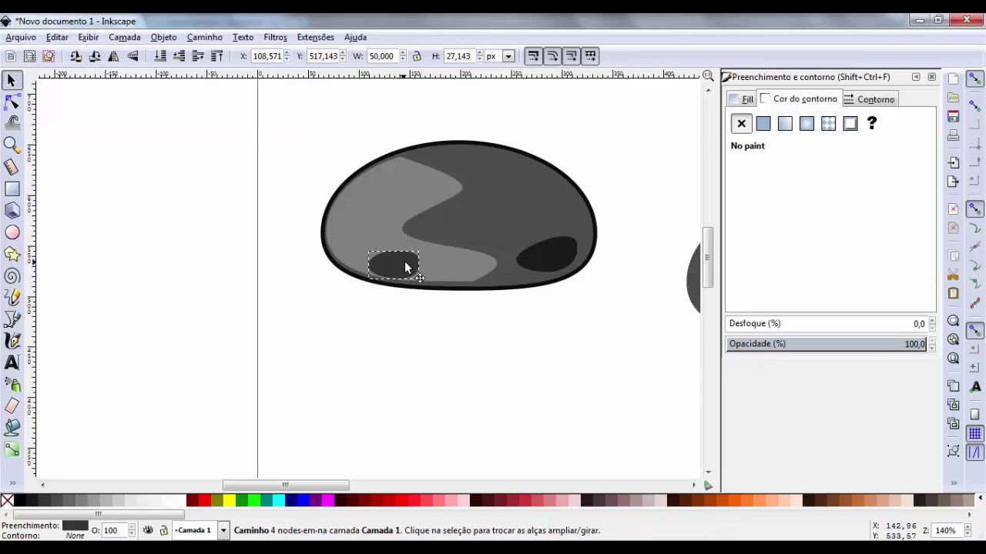
double_click(391, 258)
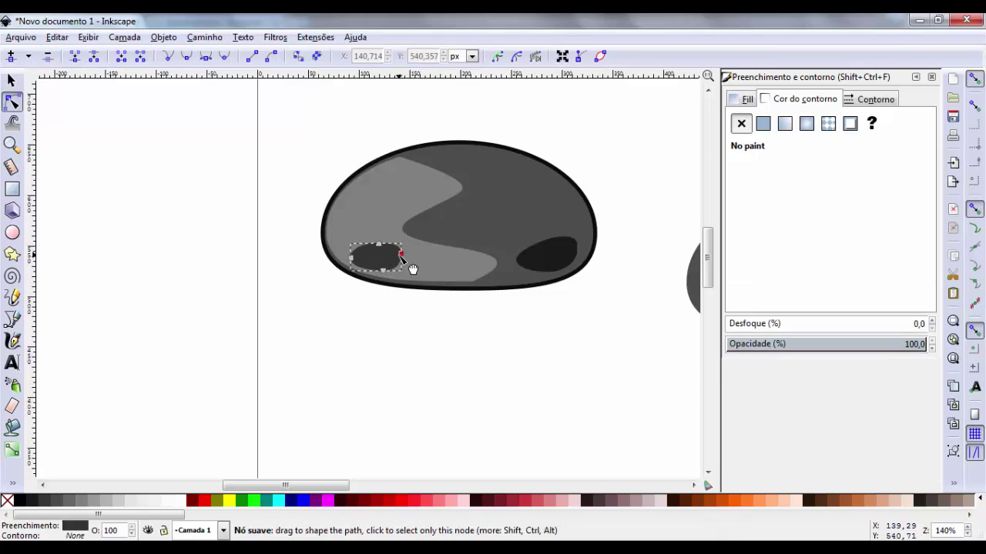
left_click_drag(402, 259, 403, 259)
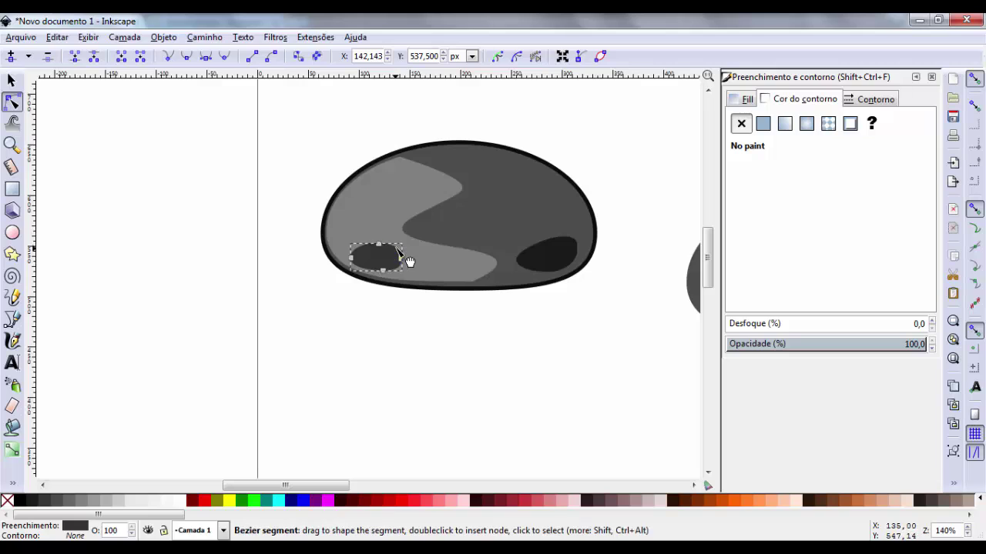
left_click(407, 258)
left_click_drag(383, 249, 380, 248)
left_click(12, 80)
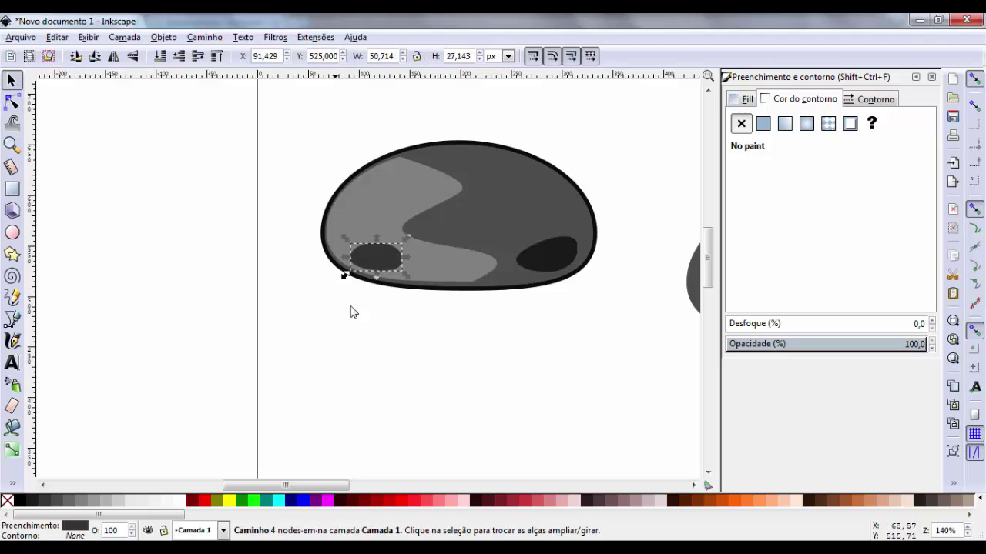
left_click(422, 357)
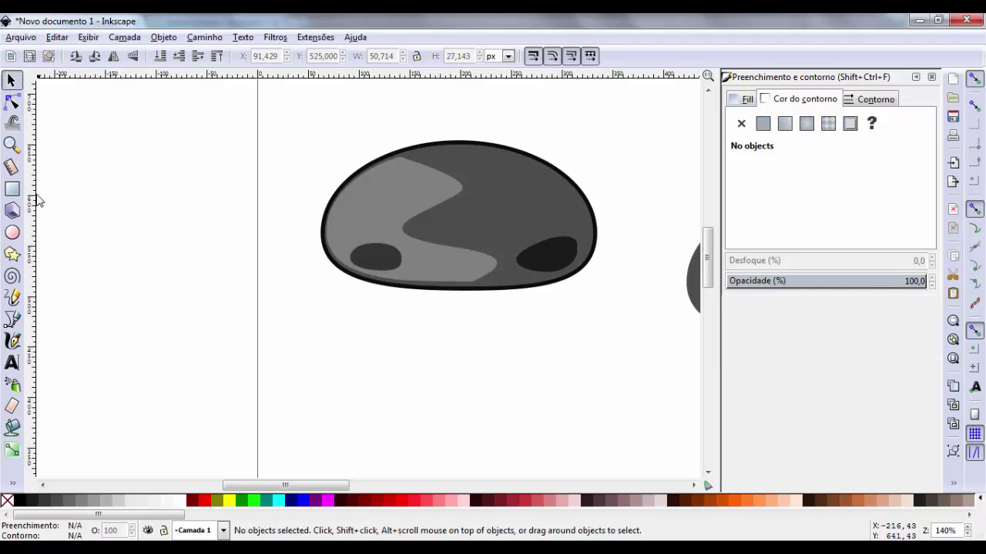
- Draw an ellipse about 168 by 56 px across the stone's upper middle and fill it with 20% Gray
left_click(12, 232)
left_click_drag(363, 178, 533, 235)
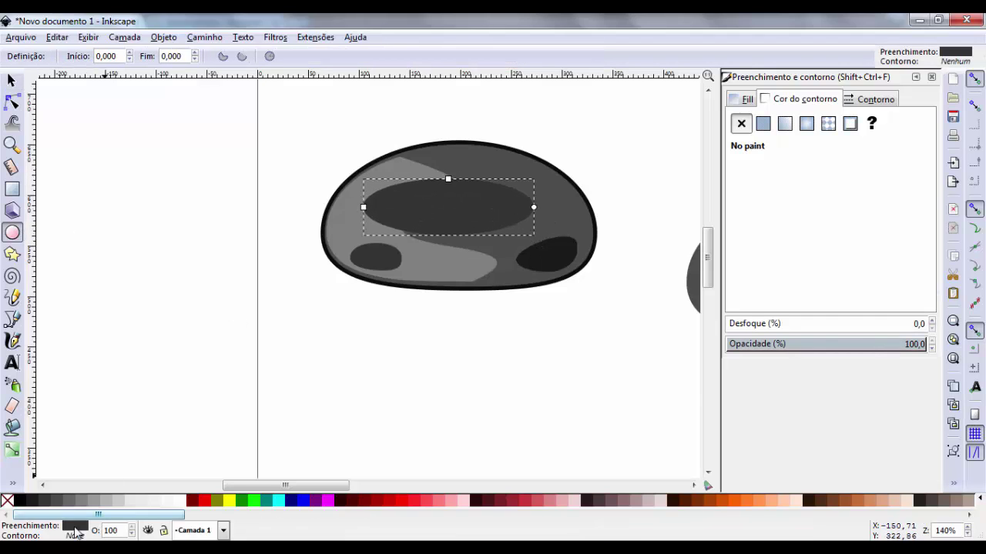
left_click(98, 503)
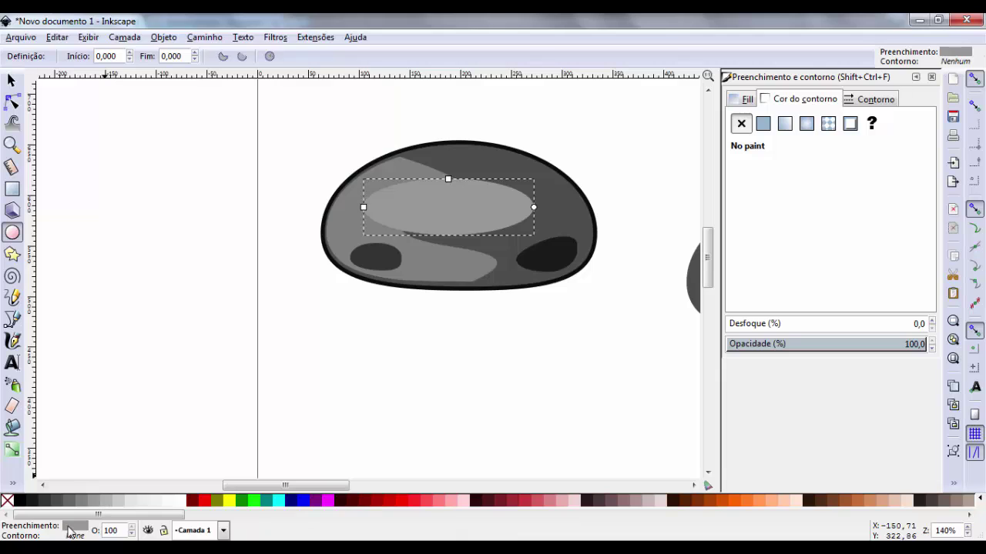
left_click(118, 505)
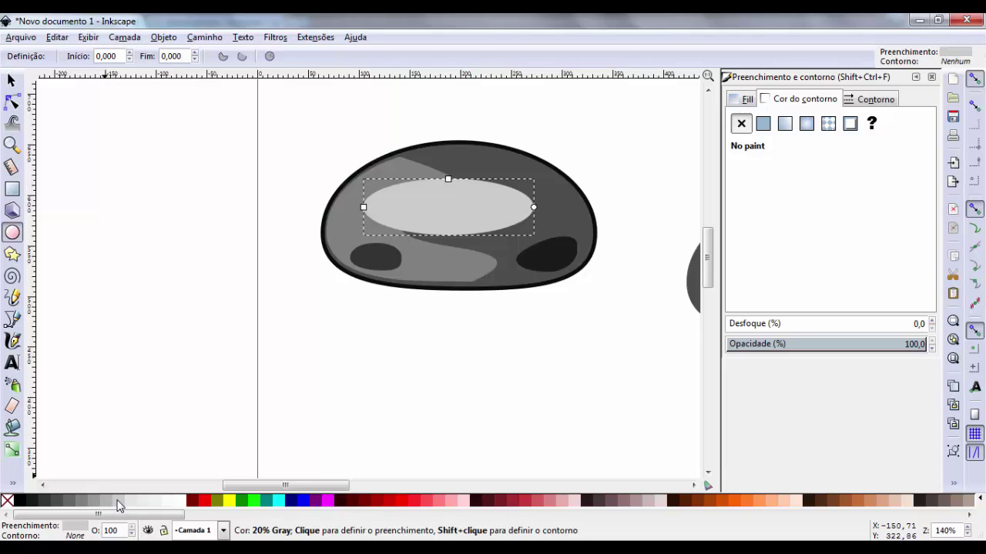
- Convert the light ellipse to a path and shift it slightly up and left on the stone
left_click(11, 81)
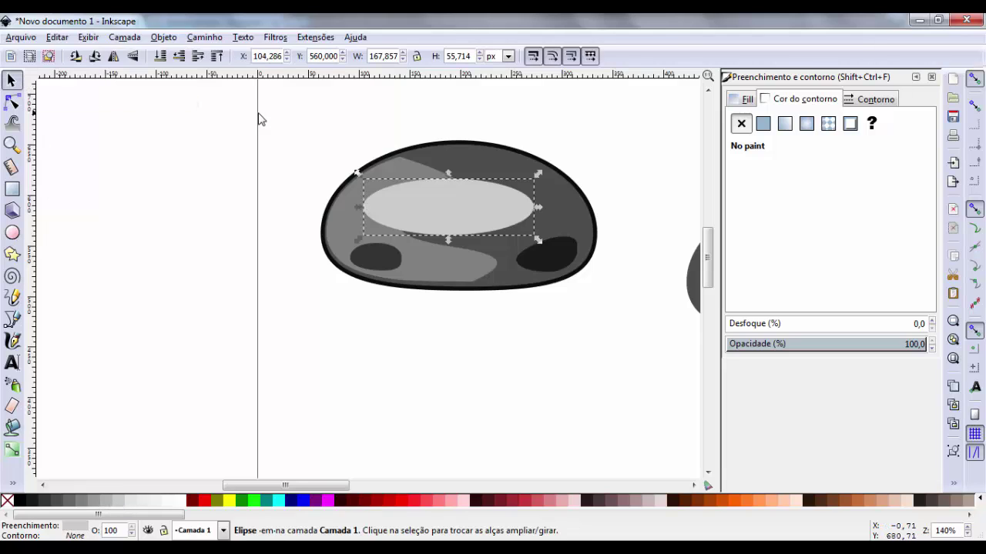
left_click(202, 38)
left_click(230, 53)
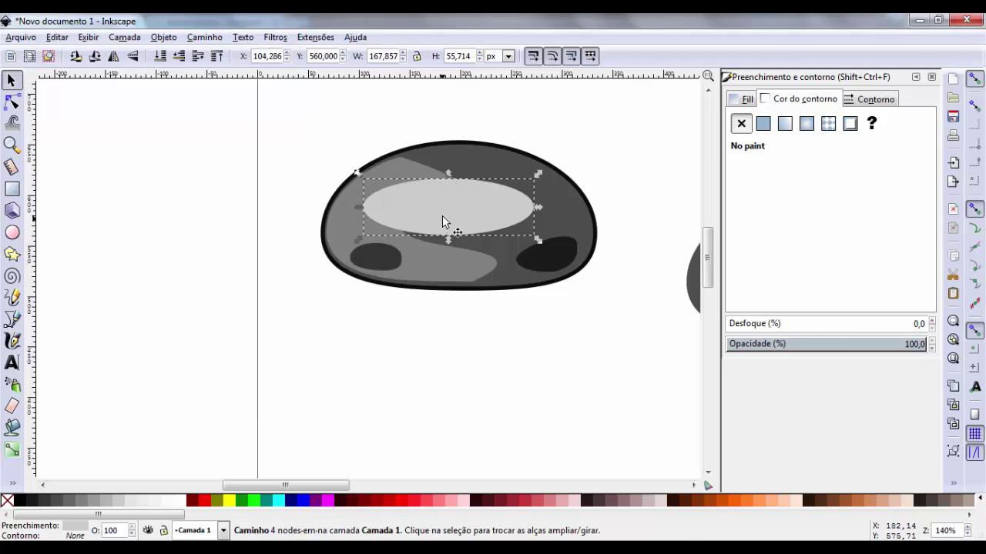
left_click_drag(444, 218, 425, 214)
- Reshape the light ellipse's nodes into a curved highlight about 139 by 45 px that follows the stone's top edge
key("n")
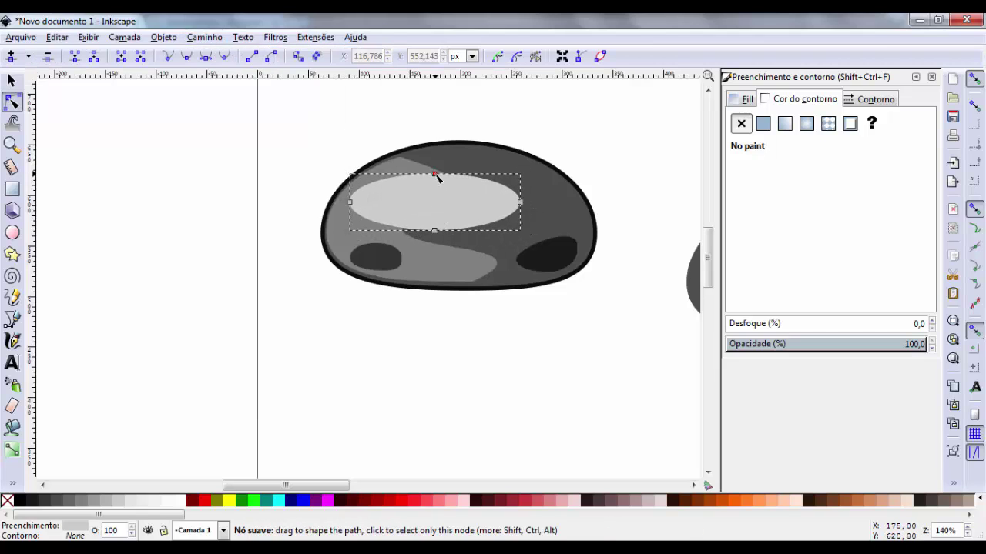
left_click_drag(435, 175, 432, 157)
left_click_drag(438, 233, 436, 202)
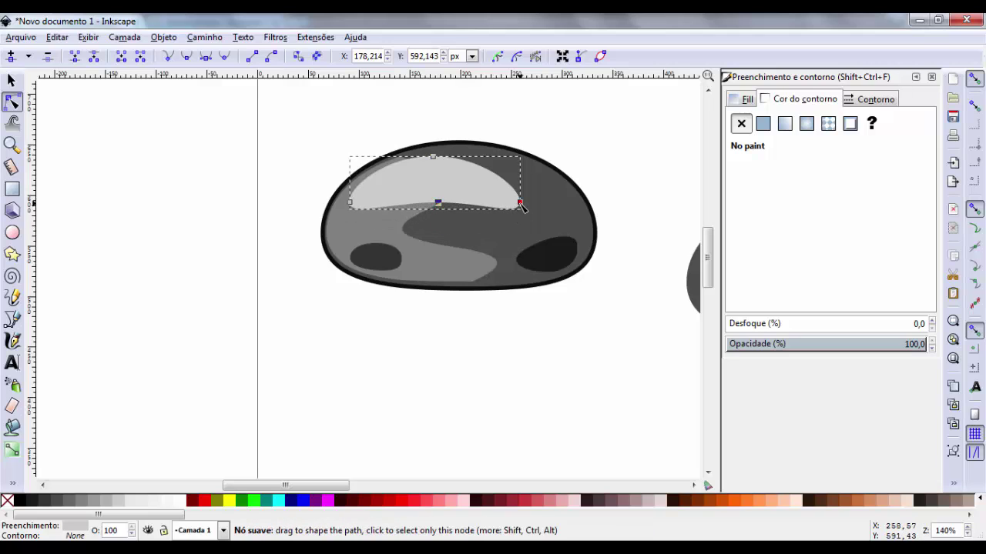
left_click_drag(519, 204, 522, 179)
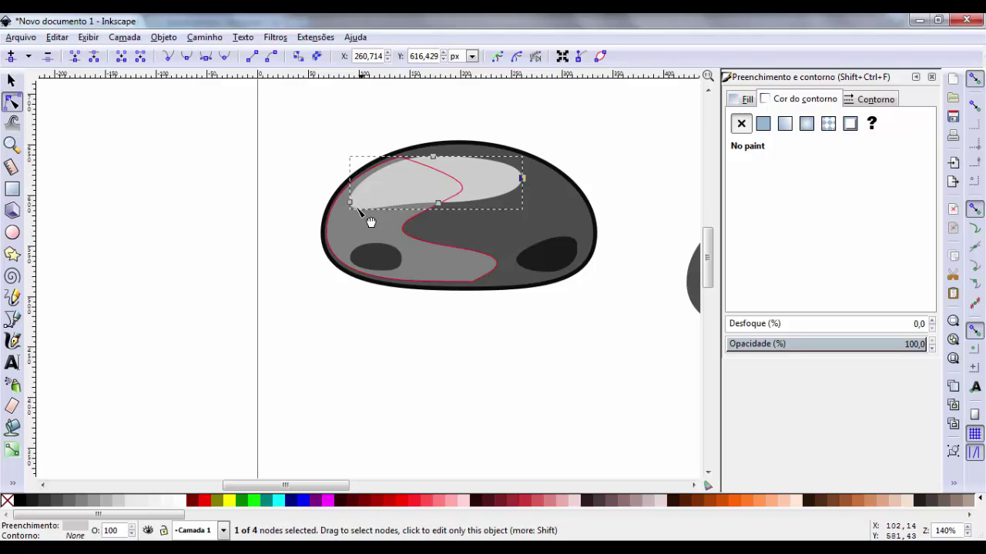
mouse_move(349, 200)
left_mouse_down()
mouse_move(359, 211)
mouse_move(363, 199)
left_mouse_up()
left_click_drag(439, 205, 443, 193)
left_click_drag(365, 203, 368, 189)
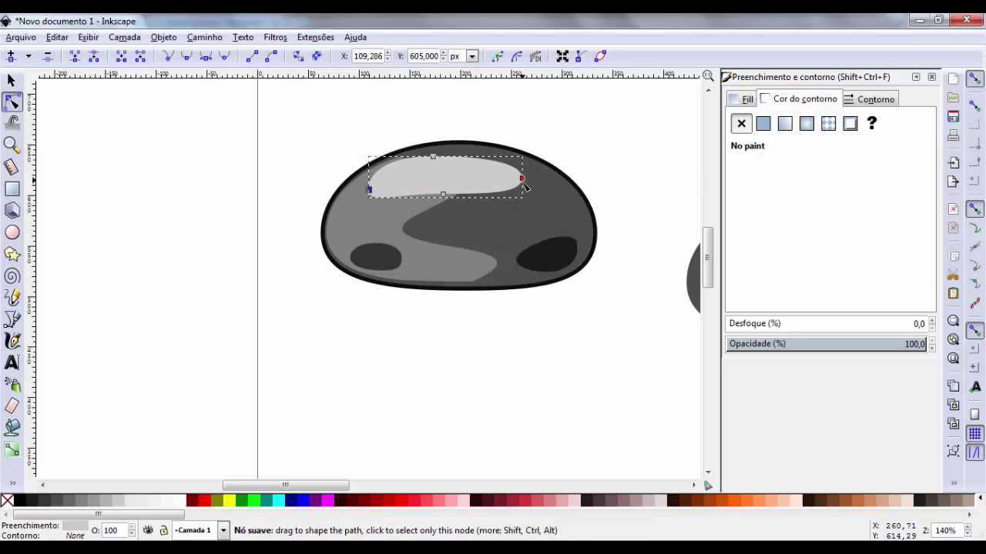
left_click_drag(523, 179, 511, 188)
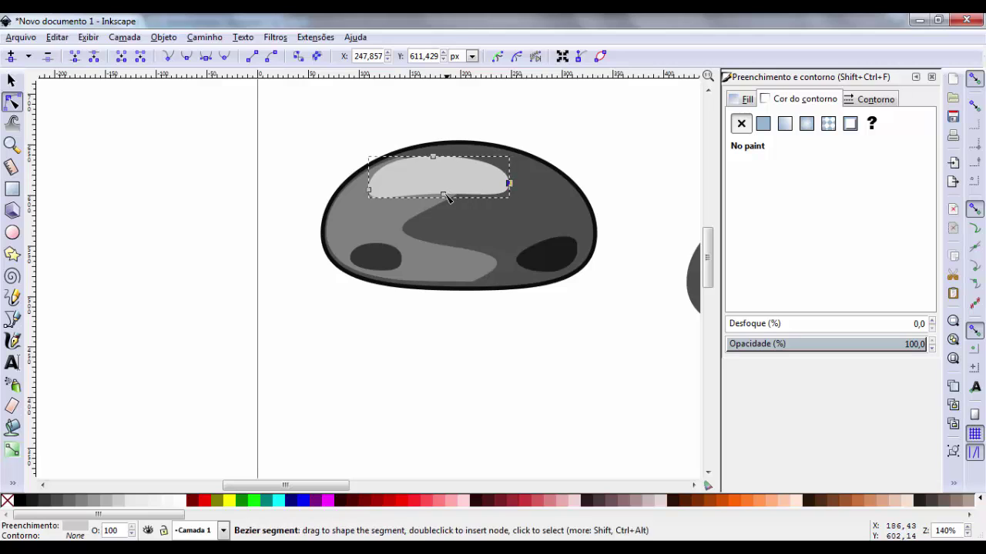
left_click_drag(445, 195, 442, 150)
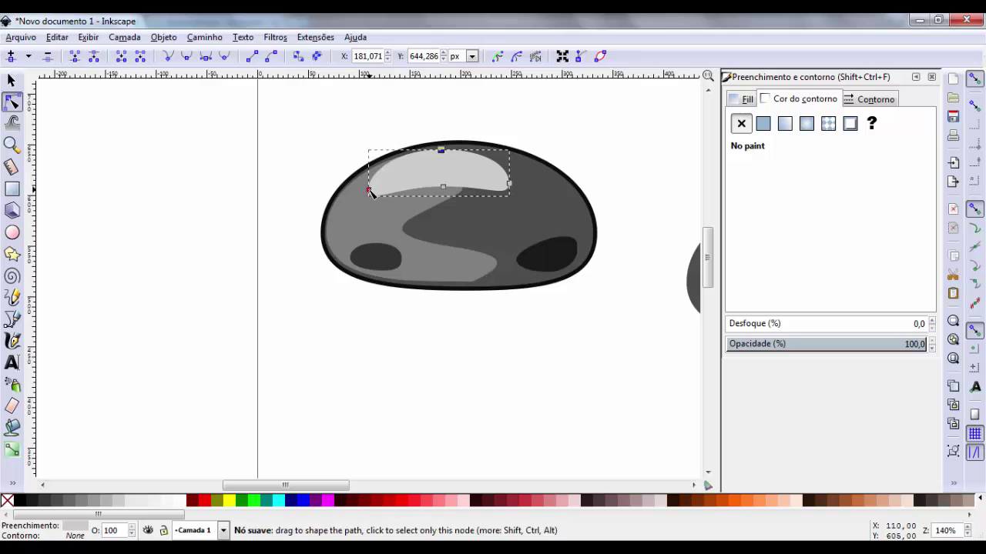
- Move the curved highlight down and left, over the upper part of the wavy shading piece
left_click(368, 189)
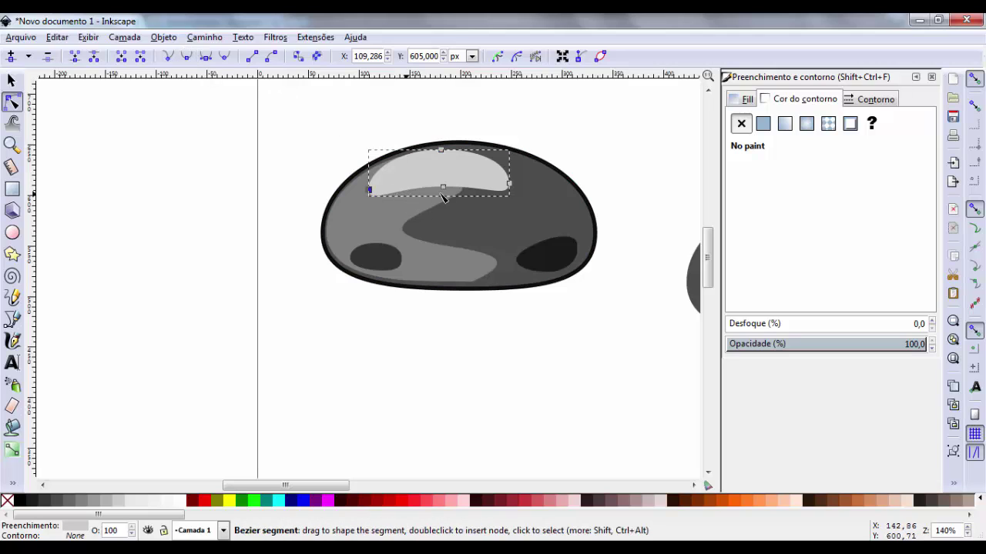
left_click_drag(443, 190, 409, 197)
left_click(14, 82)
left_click(434, 200)
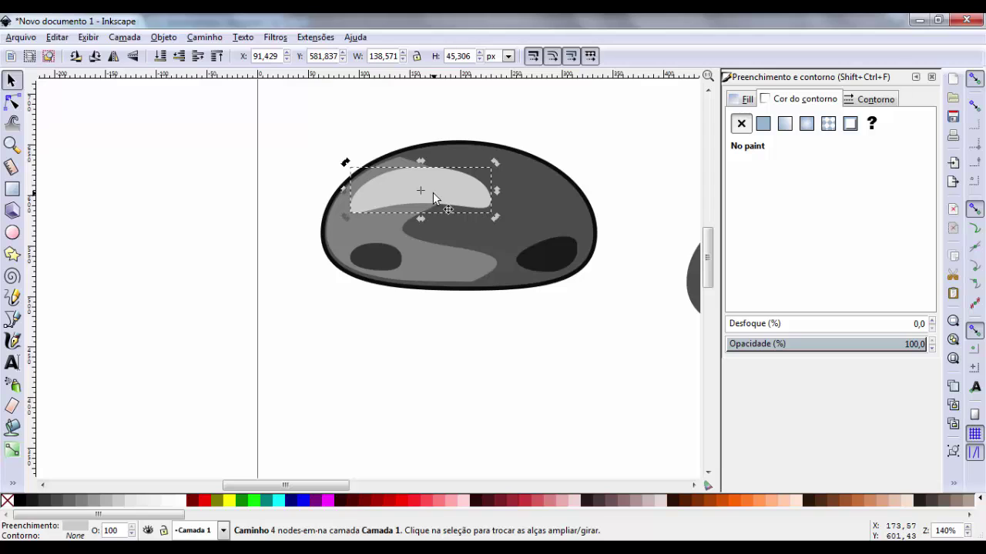
- Rotate the curved highlight counterclockwise to about 132 by 68 px and shift it up and left along the stone's edge
left_click_drag(495, 160, 487, 147)
left_click_drag(435, 185, 423, 177)
- Fill the highlight with white at an alpha of 143 and nudge it slightly right
left_click(747, 101)
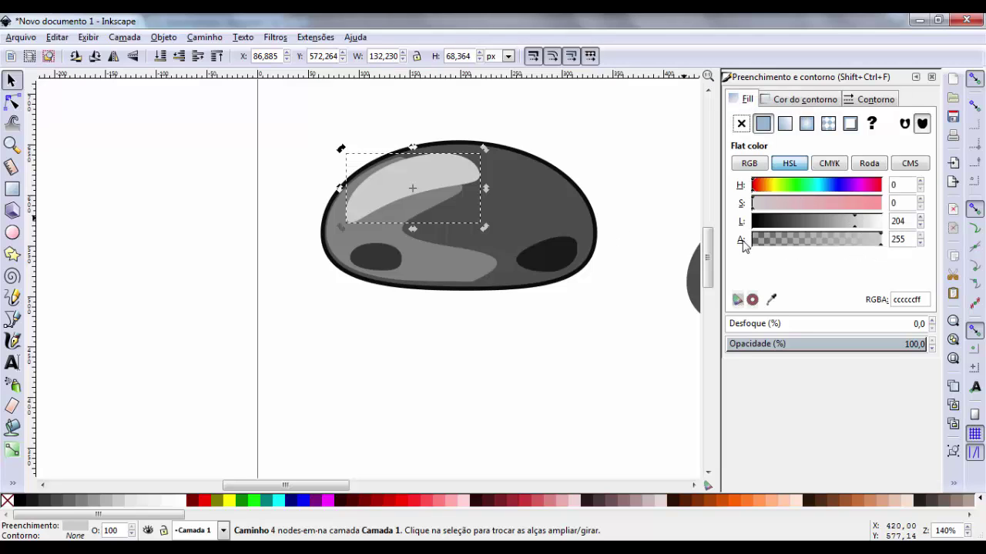
left_click_drag(879, 246, 840, 256)
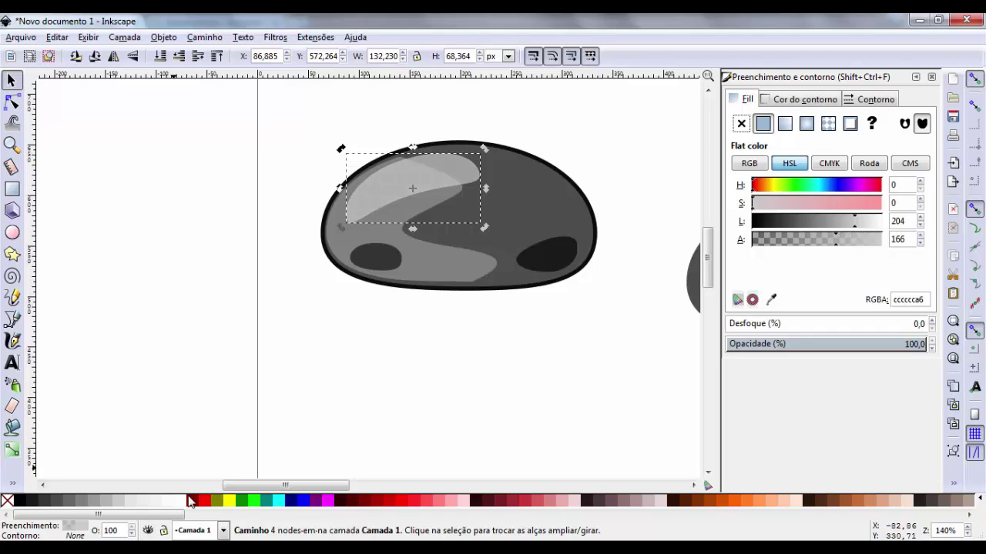
left_click(185, 501)
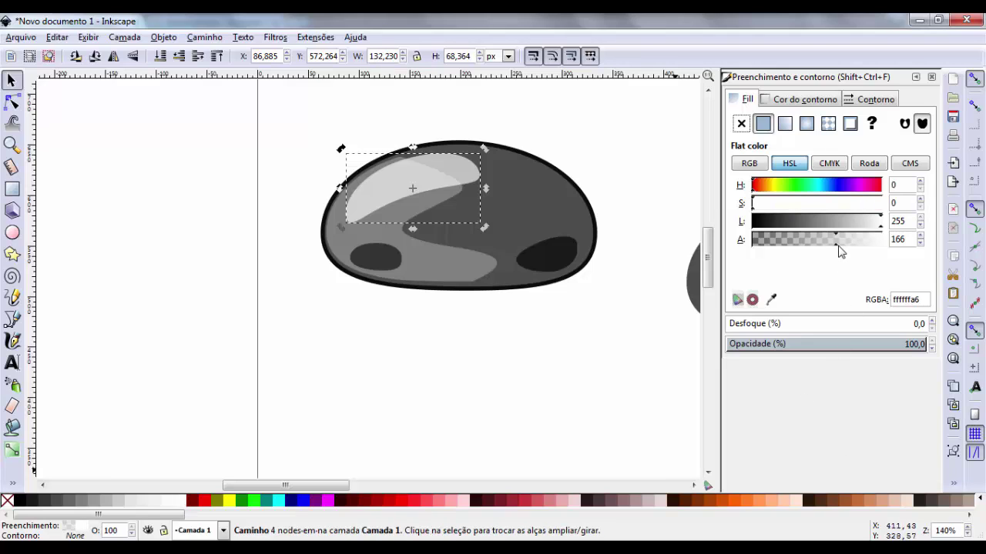
left_click_drag(832, 251, 826, 252)
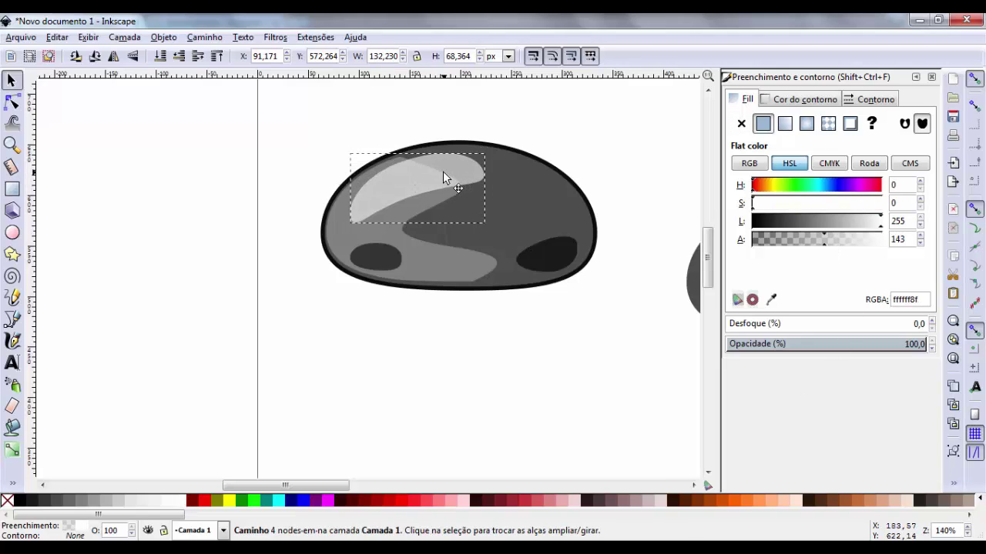
left_click_drag(443, 171, 442, 170)
left_click(508, 330)
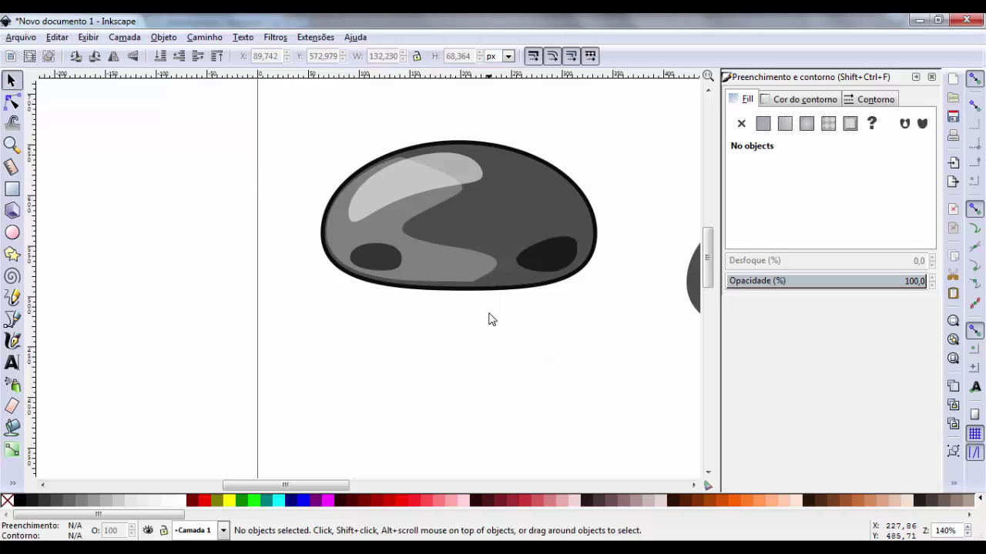
- Delete the spare plain gray stone beside the finished one
key("minus")
key("minus")
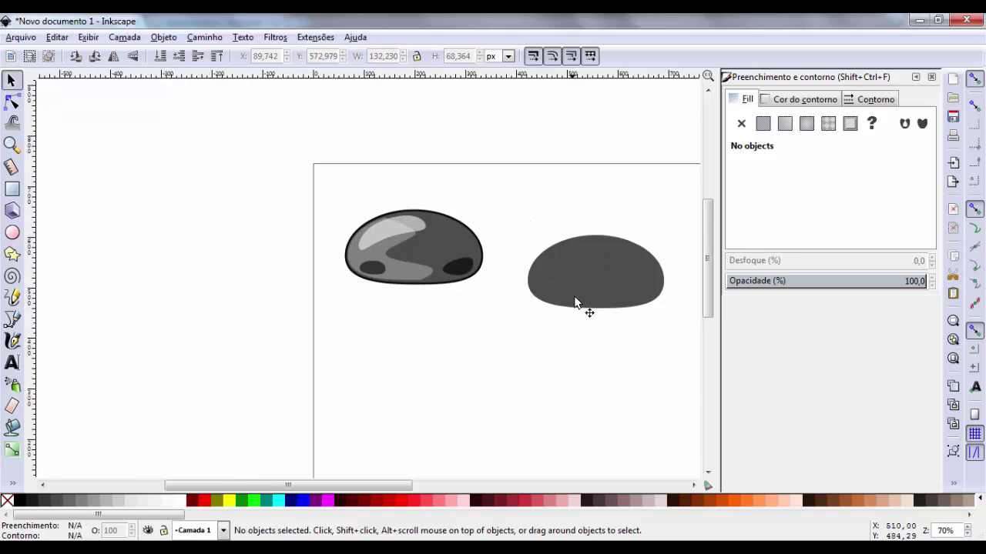
left_click(597, 293)
key("minus")
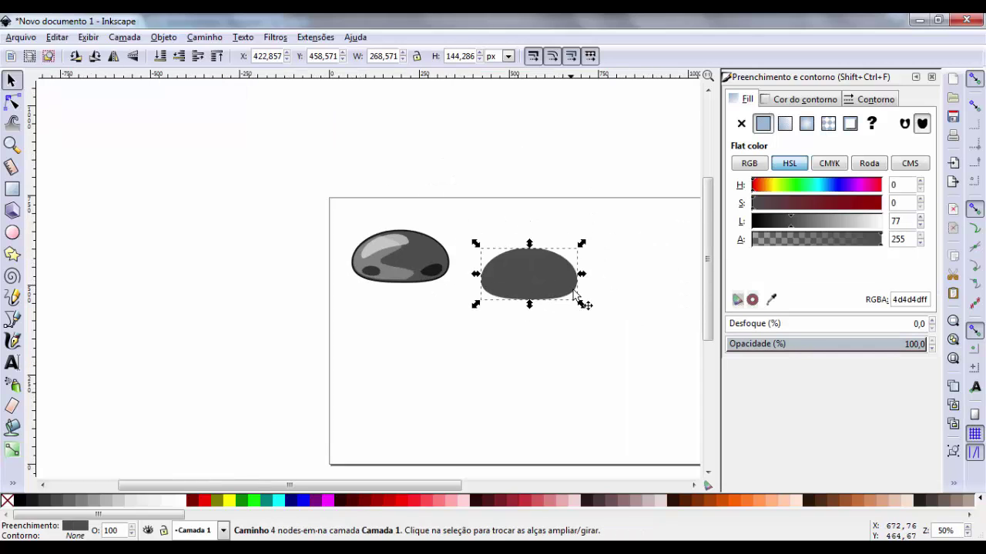
key("Delete")
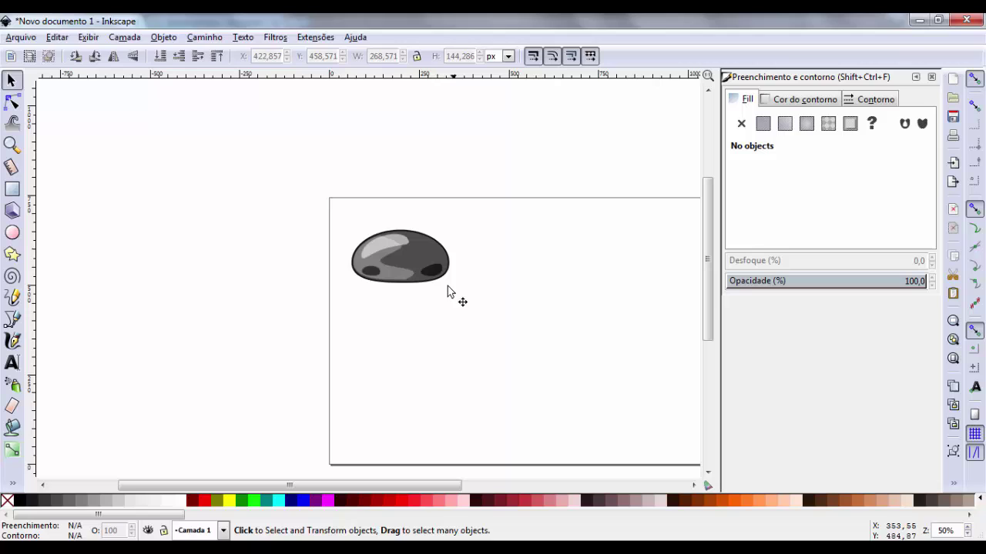
- Move the large darkest spot down and left, close to the stone's lower edge
left_click(417, 260)
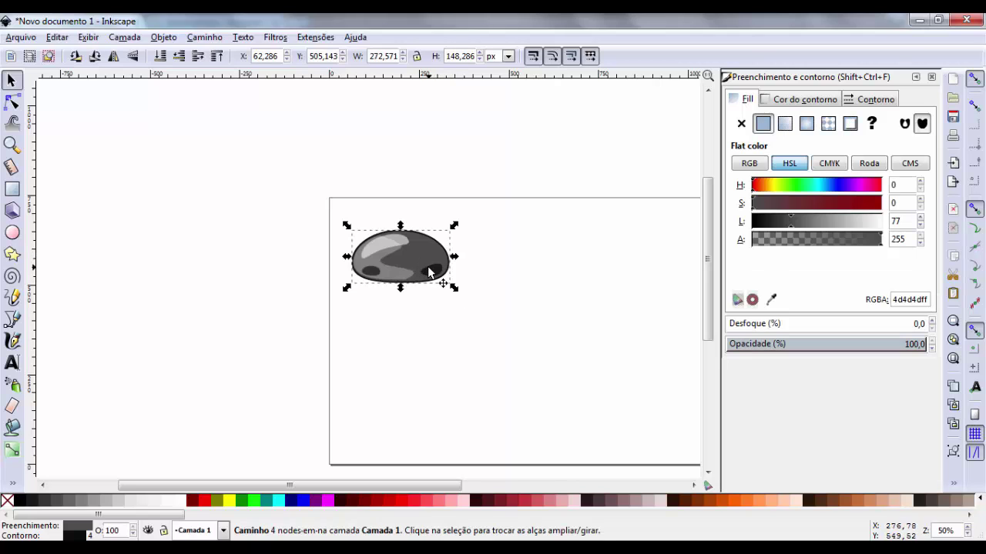
left_click(442, 321)
left_click(420, 261)
key("plus")
key("plus")
key("plus")
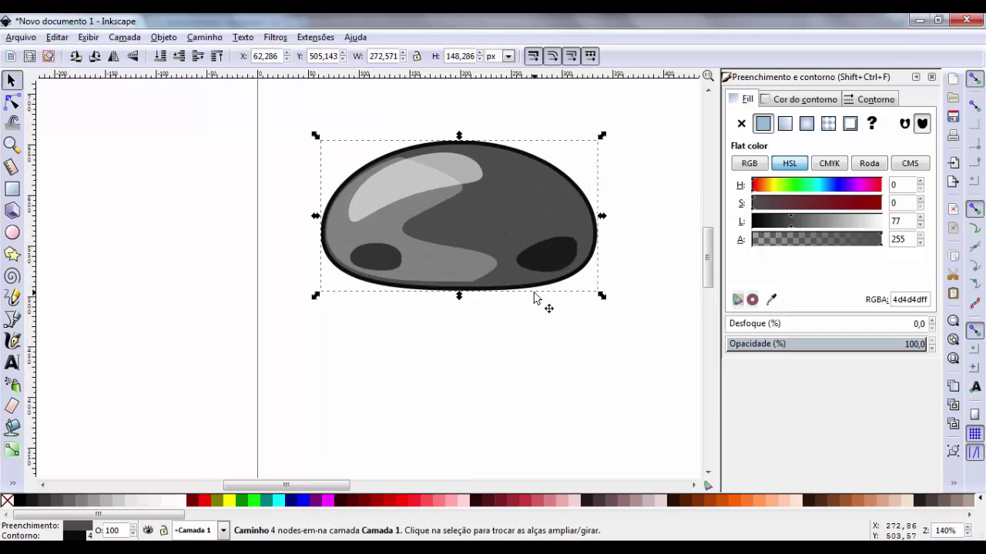
left_click(542, 252)
left_click_drag(544, 257, 520, 266)
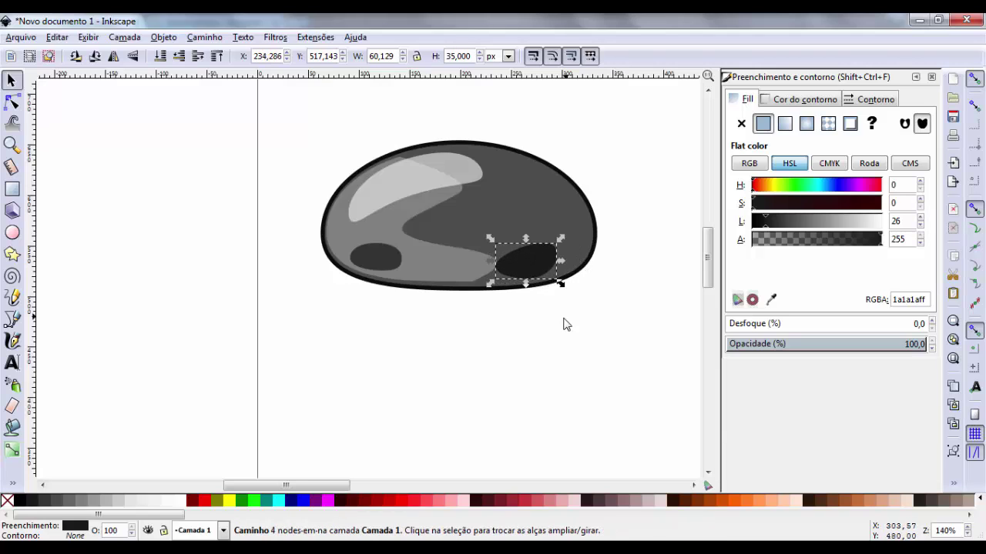
left_click(566, 316)
- Duplicate the darkest spot, standing one upright at the stone's right edge and shrinking the other to about 37 by 18 px near the center
left_click(530, 258)
key("ctrl+d")
mouse_move(531, 259)
left_mouse_down()
mouse_move(537, 210)
mouse_move(528, 261)
mouse_move(536, 263)
left_mouse_up()
left_click(537, 210)
left_click_drag(534, 228, 482, 249)
left_click(522, 260)
- Reshape the small central spot's nodes to about 26 by 18 px and fill it with 80% Gray
left_click(454, 229)
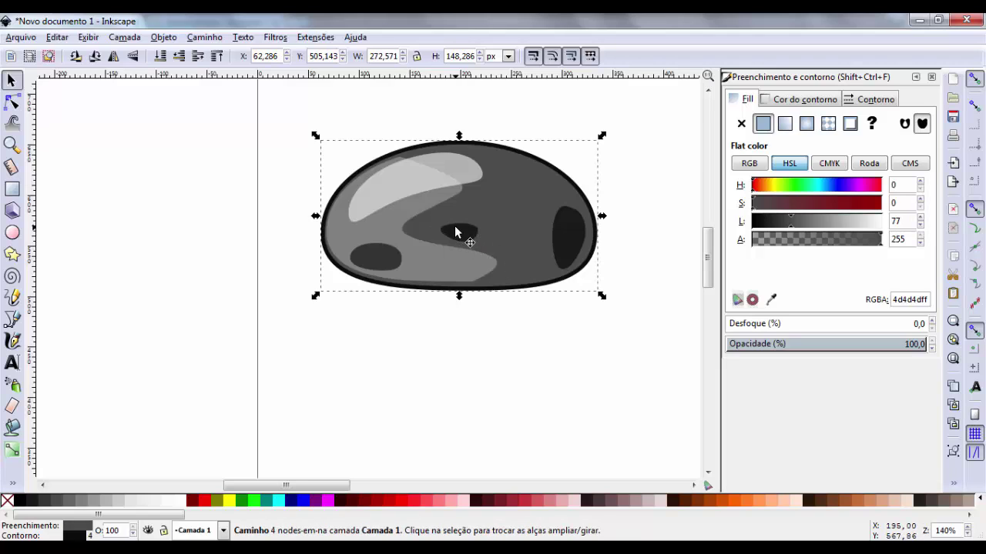
left_click(458, 236)
left_click(461, 236)
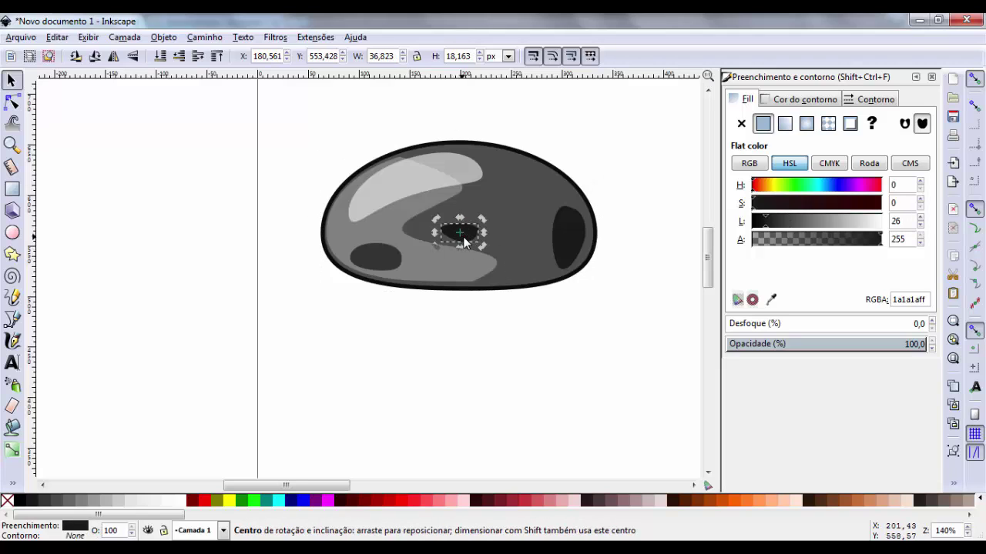
key("n")
left_click_drag(441, 229, 454, 229)
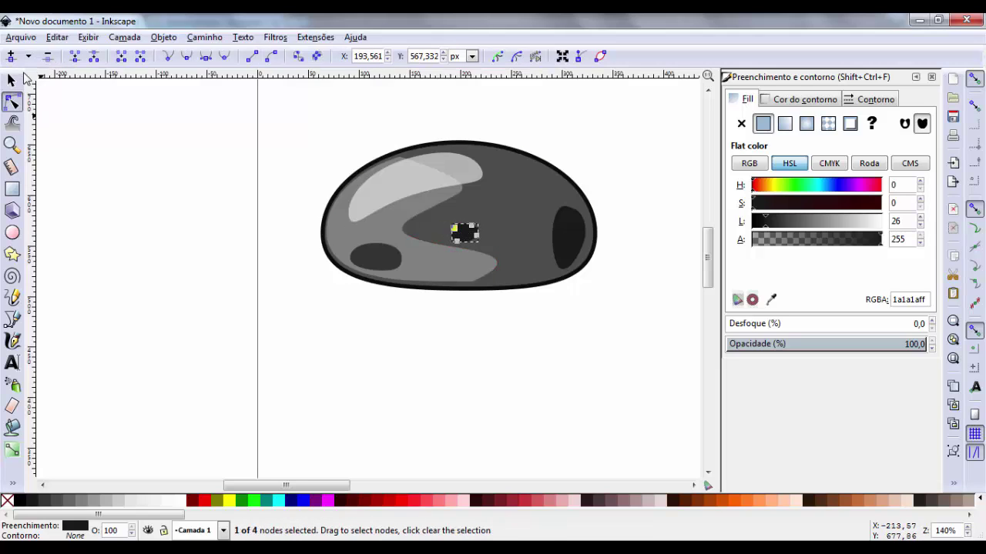
left_click(12, 80)
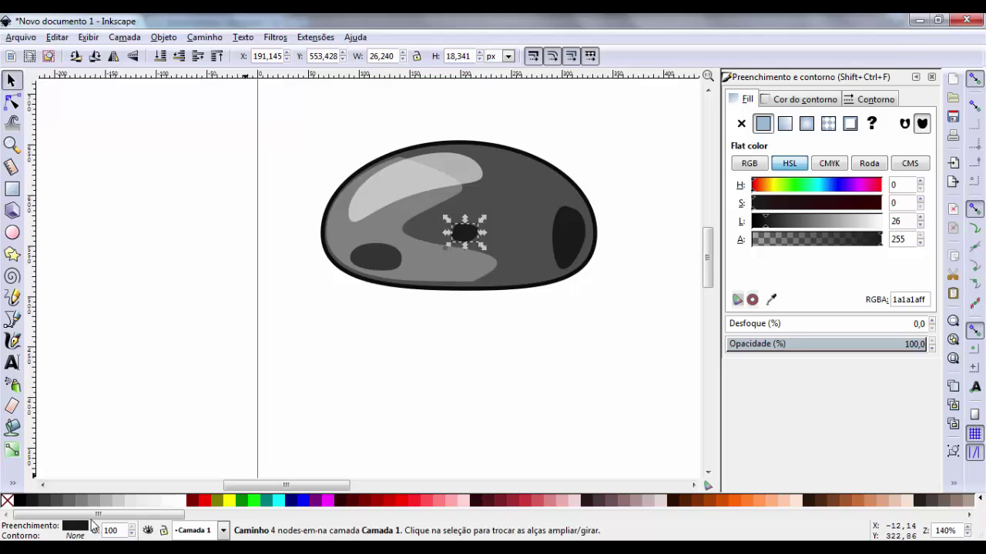
left_click(51, 501)
left_click(505, 375)
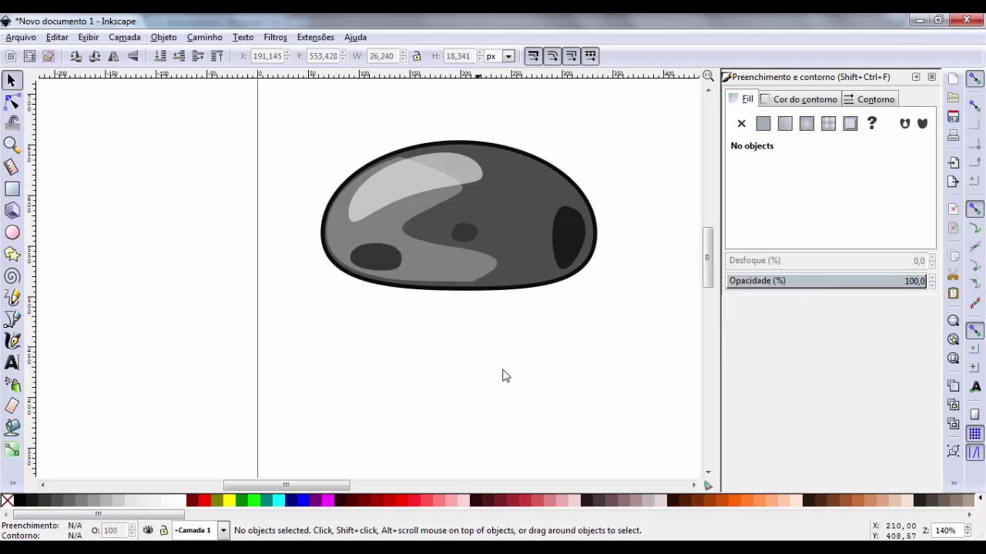
- Reshape the upright dark spot's nodes into a crescent about 40 by 79 px that follows the stone's right edge
left_click(573, 258)
double_click(569, 256)
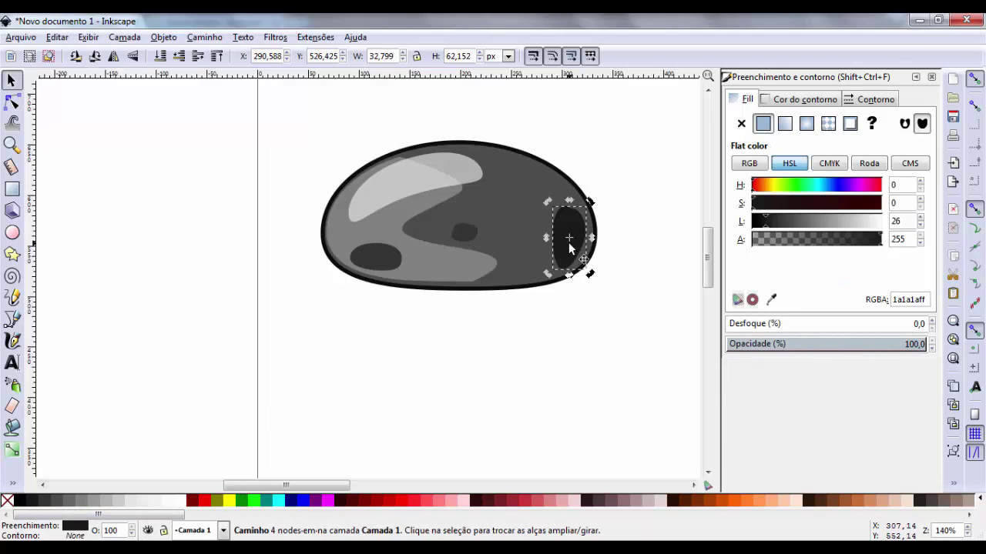
left_click_drag(561, 270, 551, 273)
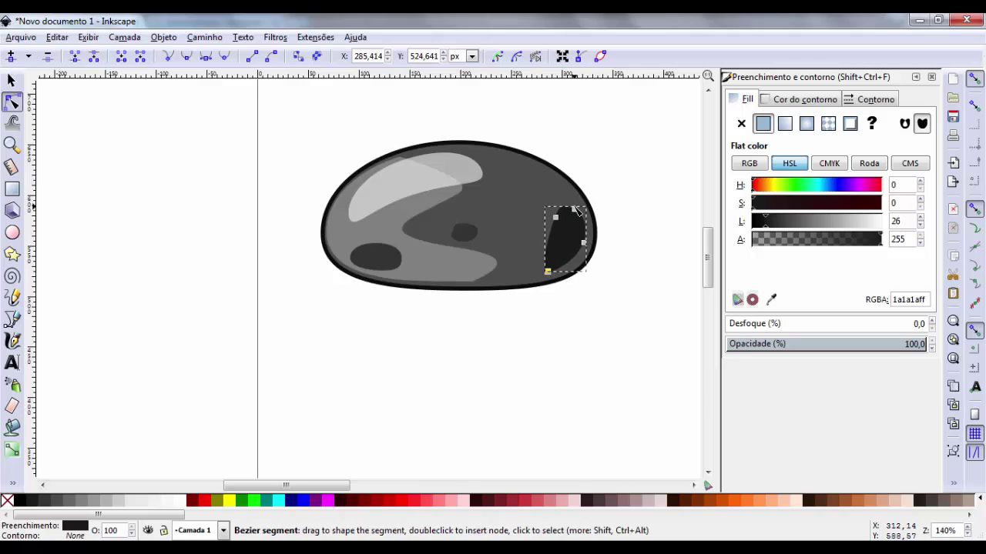
left_click_drag(574, 208, 560, 231)
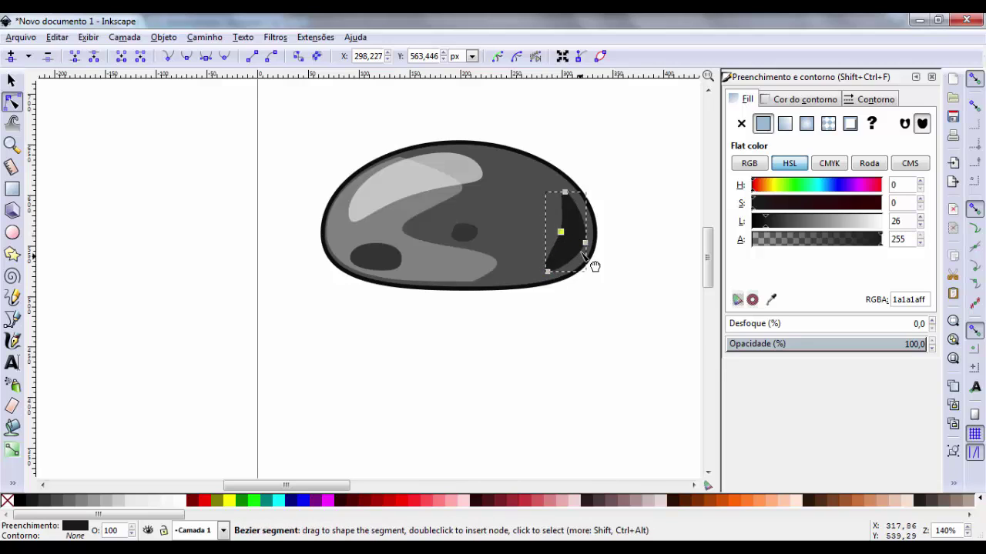
left_click(579, 56)
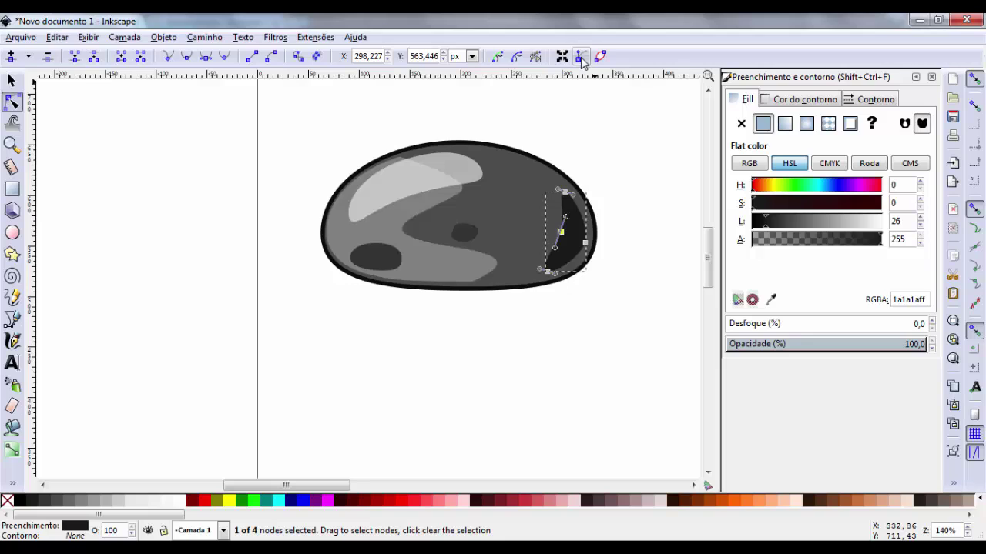
left_click_drag(567, 217, 562, 216)
left_click(601, 56)
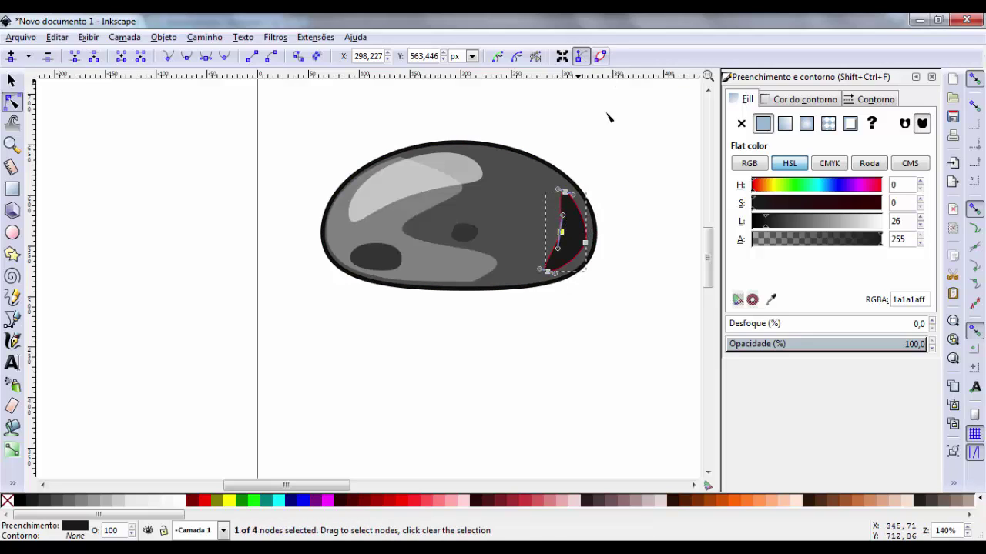
left_click_drag(562, 234, 570, 237)
left_click(580, 56)
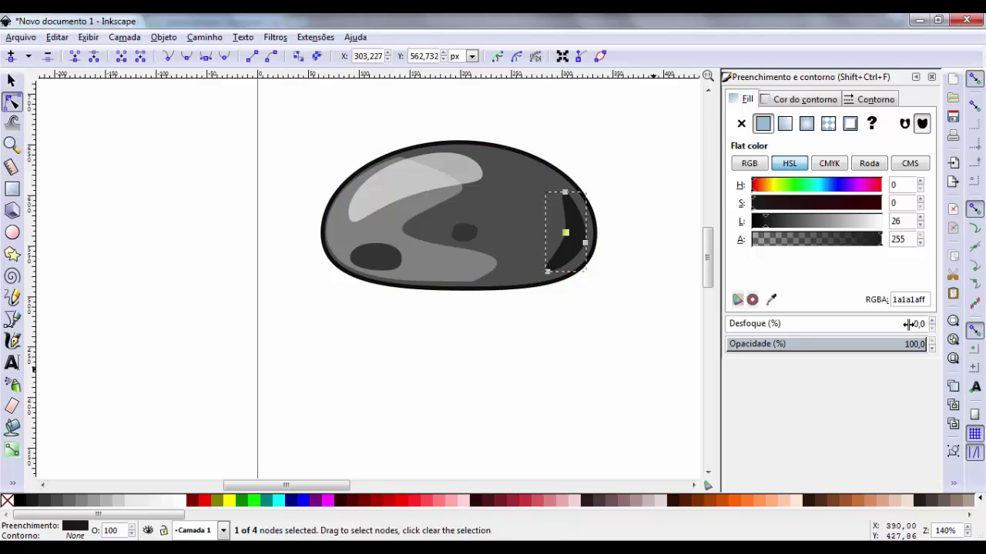
- Lower the dark crescent's fill alpha to 209
left_click_drag(866, 244, 853, 248)
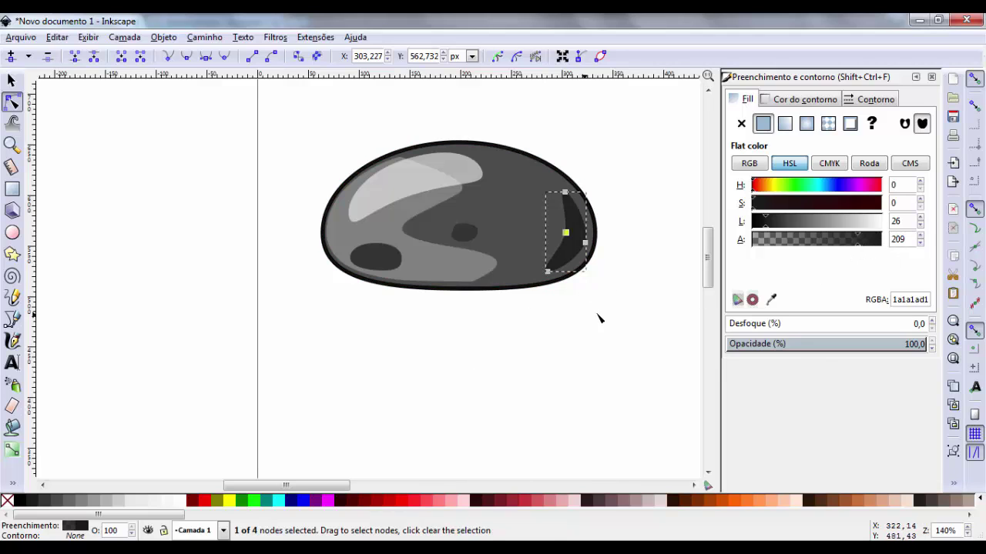
left_click(12, 80)
left_click(607, 301)
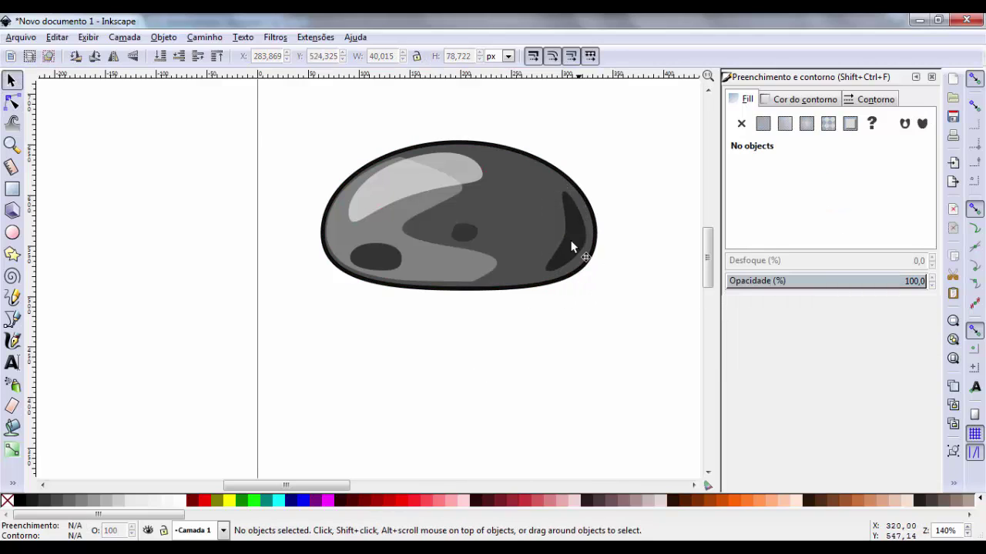
- Place a rotated copy of the small central spot, about 24 by 22 px, near the stone's bottom edge beside the crescent
left_click(463, 233)
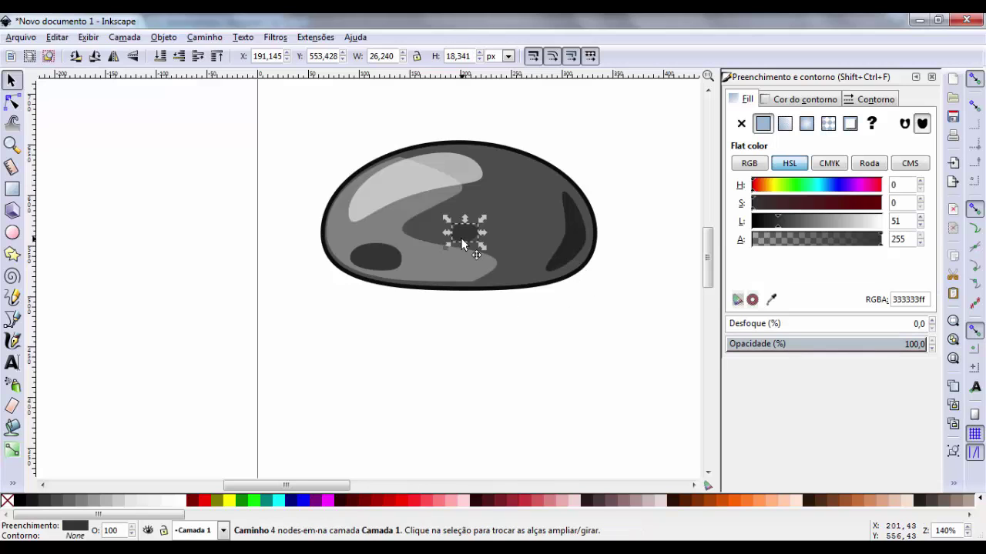
left_click_drag(463, 233, 535, 284)
left_click(517, 260)
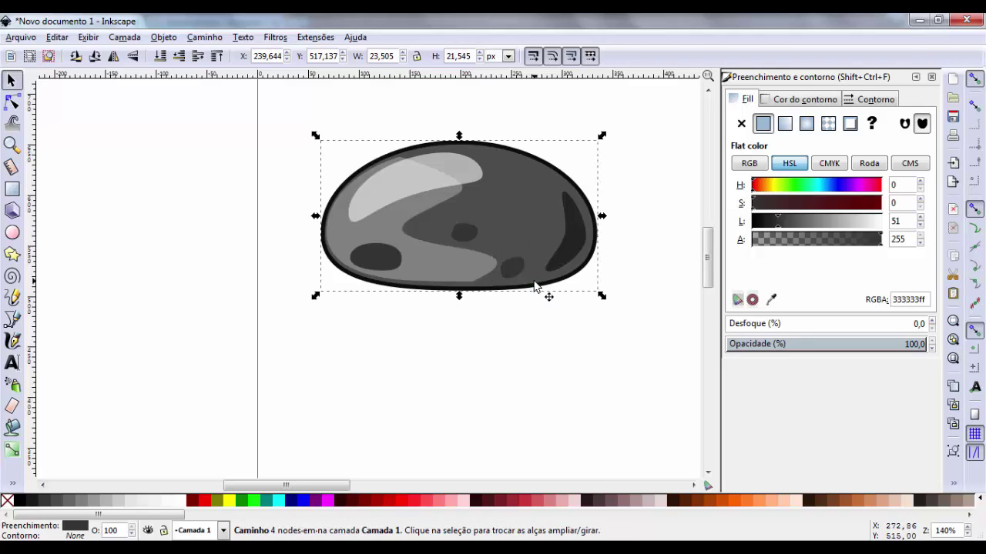
- Place another slightly rotated copy of the small spot, about 24 by 19 px, between the central spot and the crescent
left_click(510, 269, "ctrl")
left_click(464, 231, "ctrl")
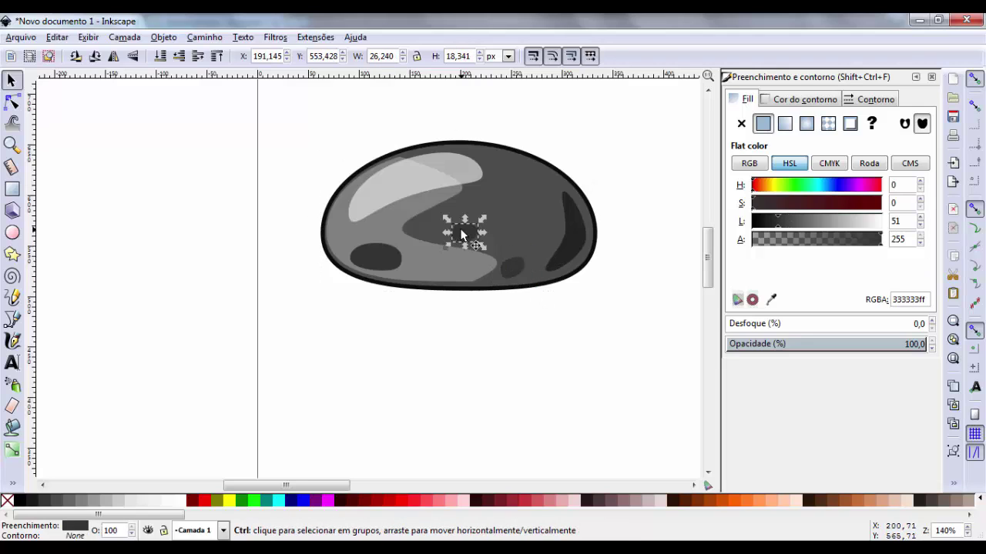
left_click_drag(463, 232, 505, 239)
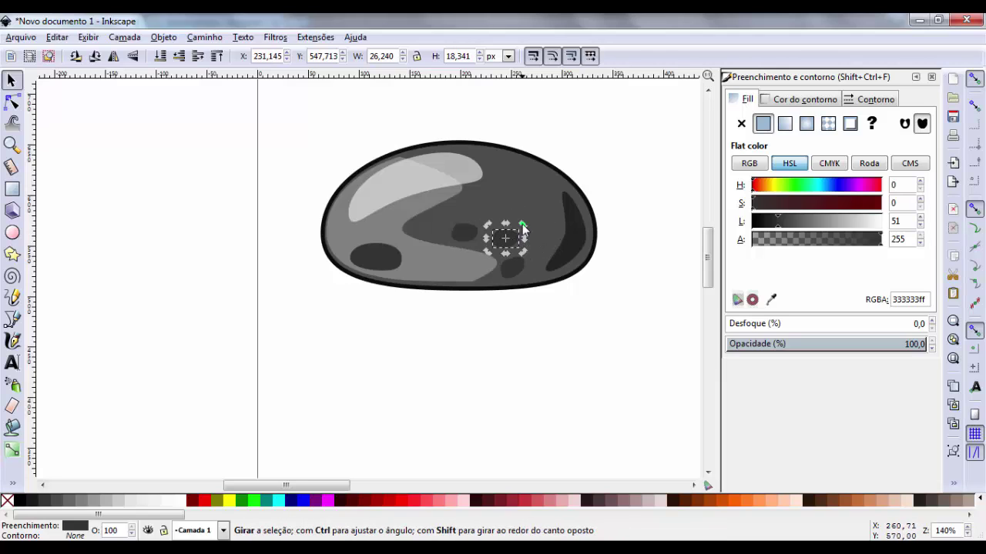
left_click(542, 311)
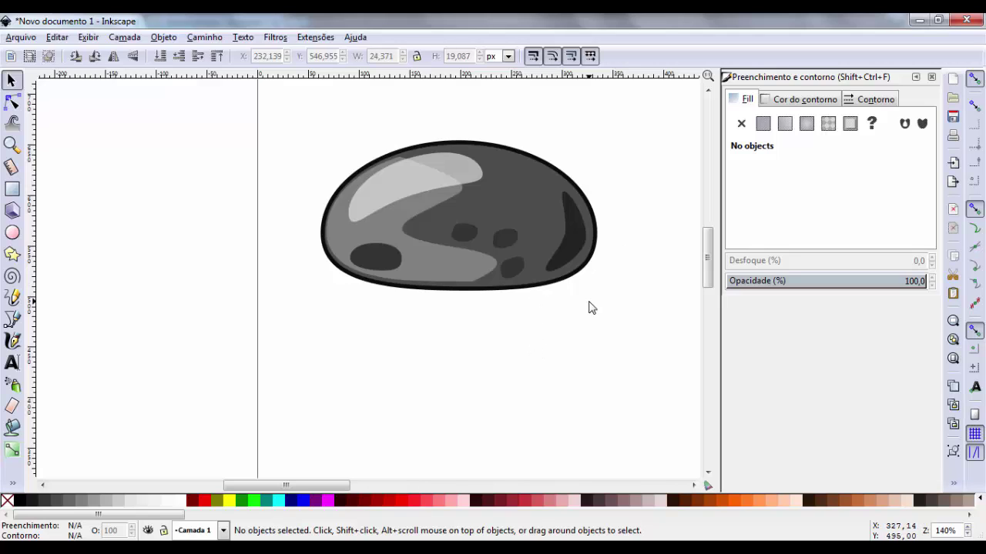
- Remove the black outline from the stone's base shape
left_click(473, 296)
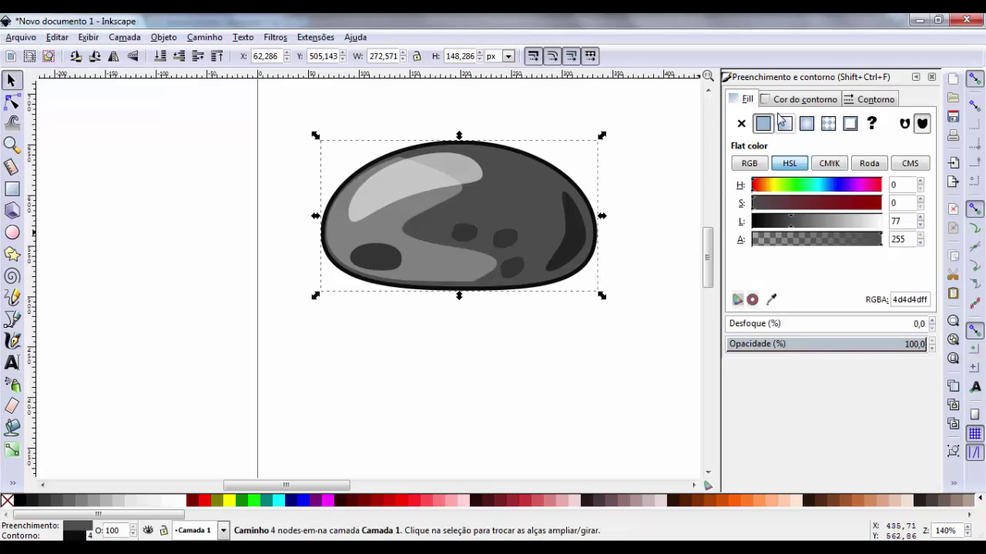
left_click(871, 101)
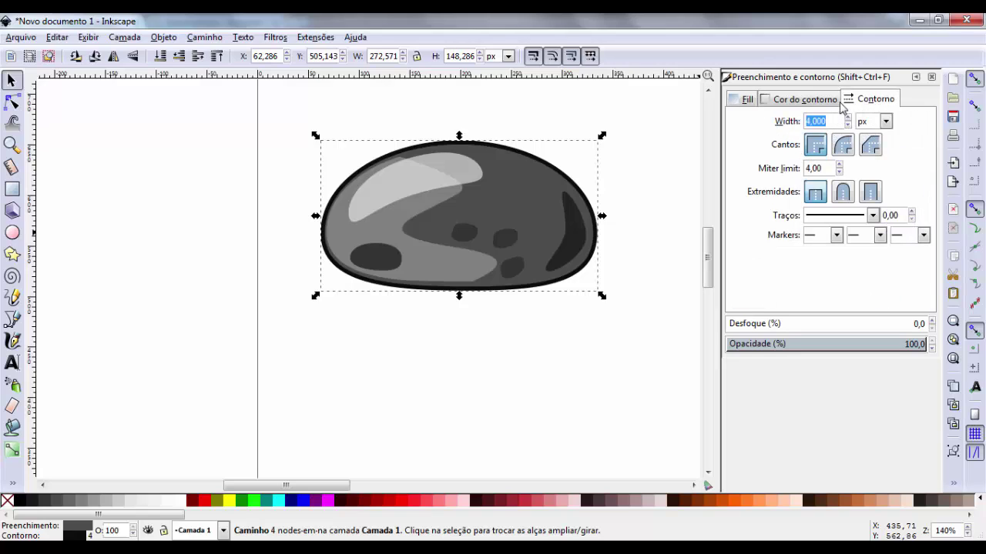
left_click(790, 101)
left_click(740, 124)
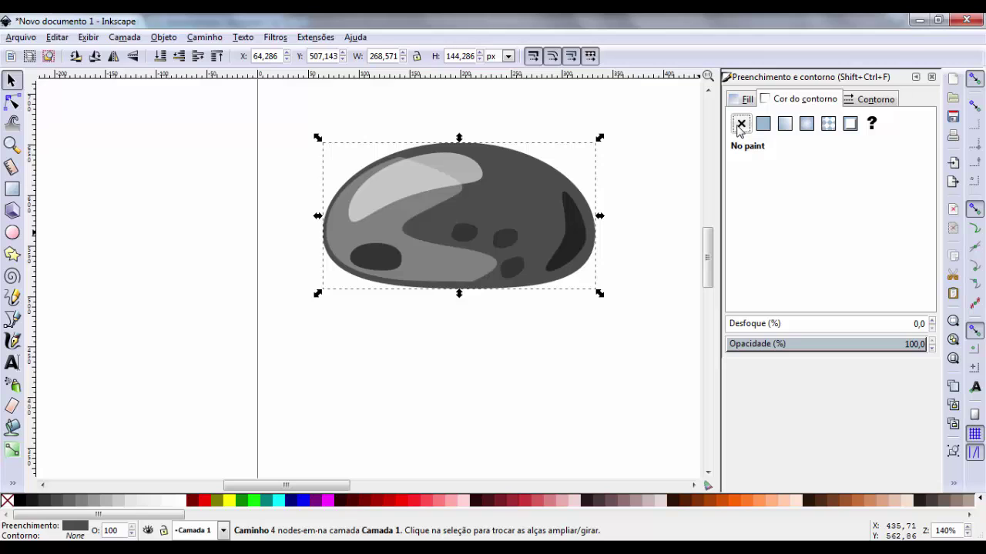
left_click(530, 356)
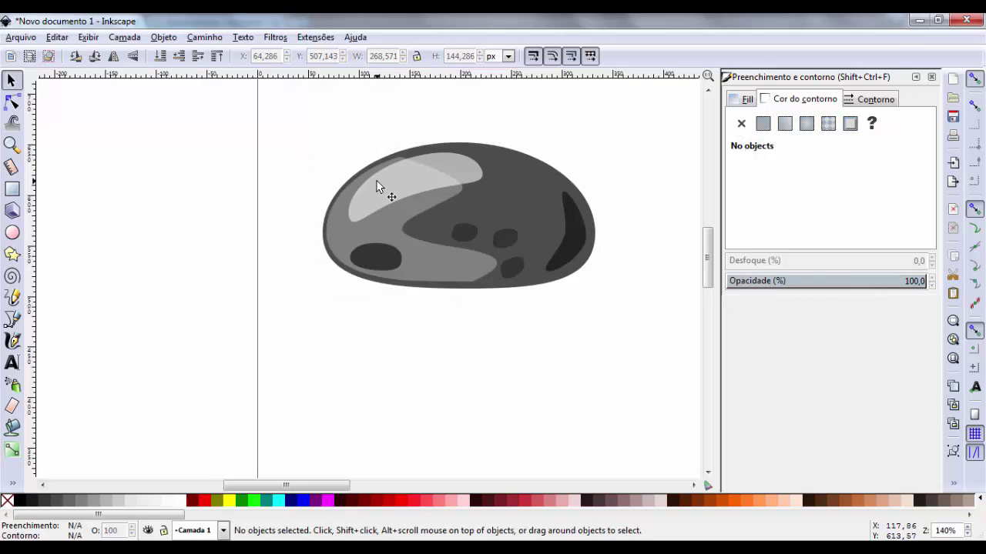
- Select all eight pieces of the finished stone and group them into one object
key("minus")
key("minus")
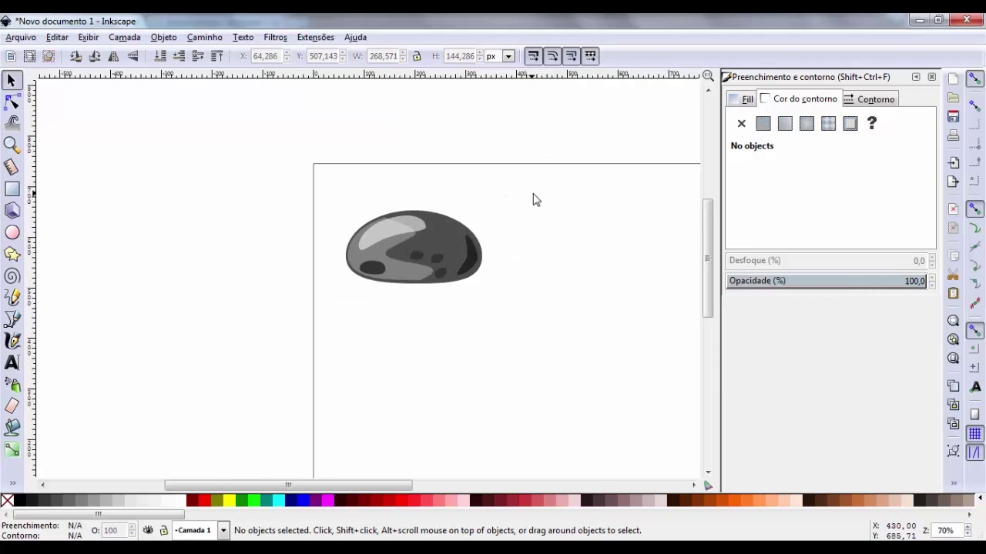
mouse_move(536, 199)
left_mouse_down()
mouse_move(330, 323)
mouse_move(302, 328)
left_mouse_up()
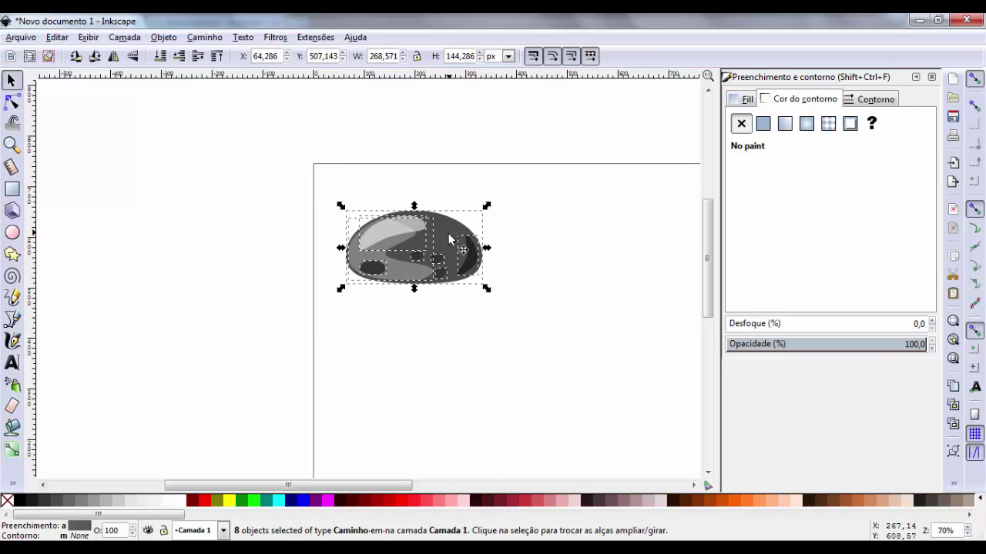
right_click(450, 239)
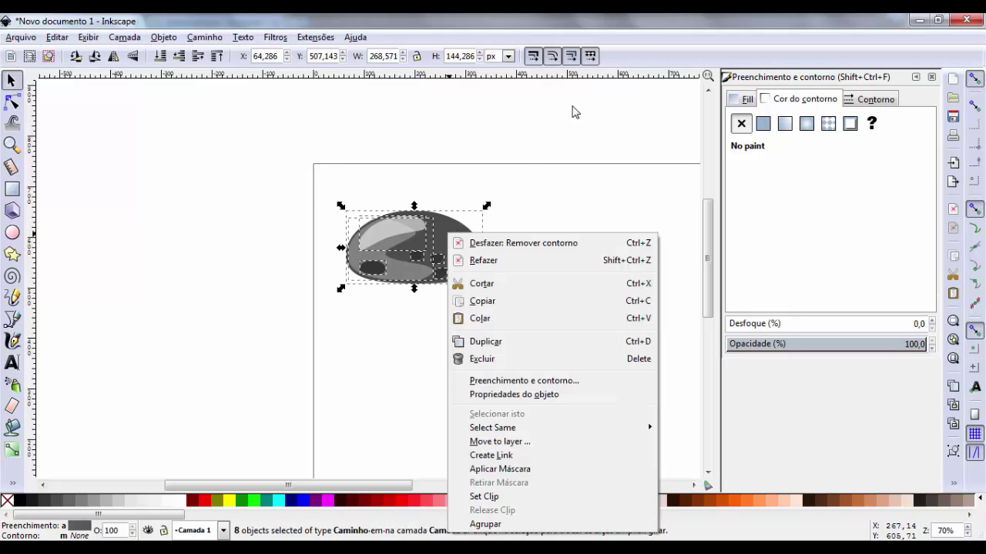
left_click(598, 214)
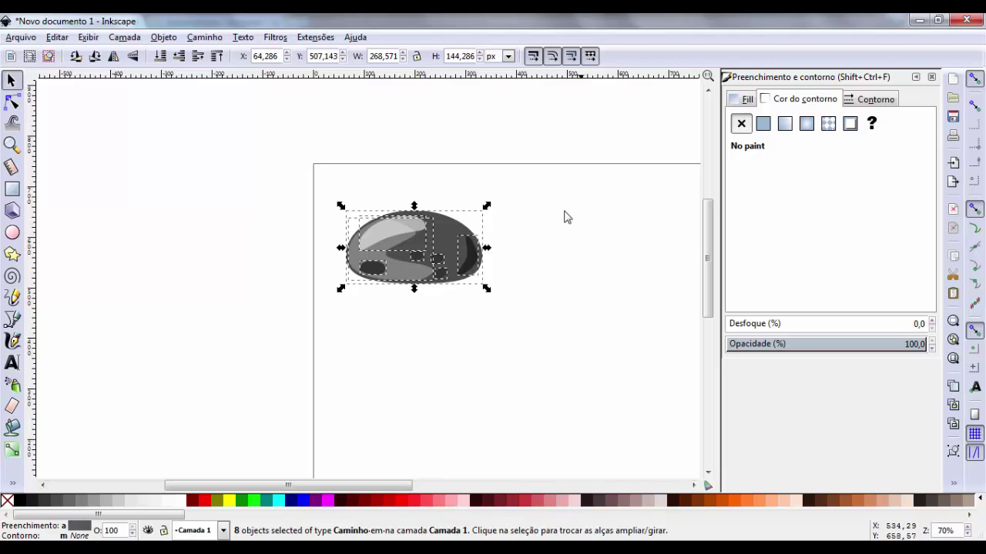
key("minus")
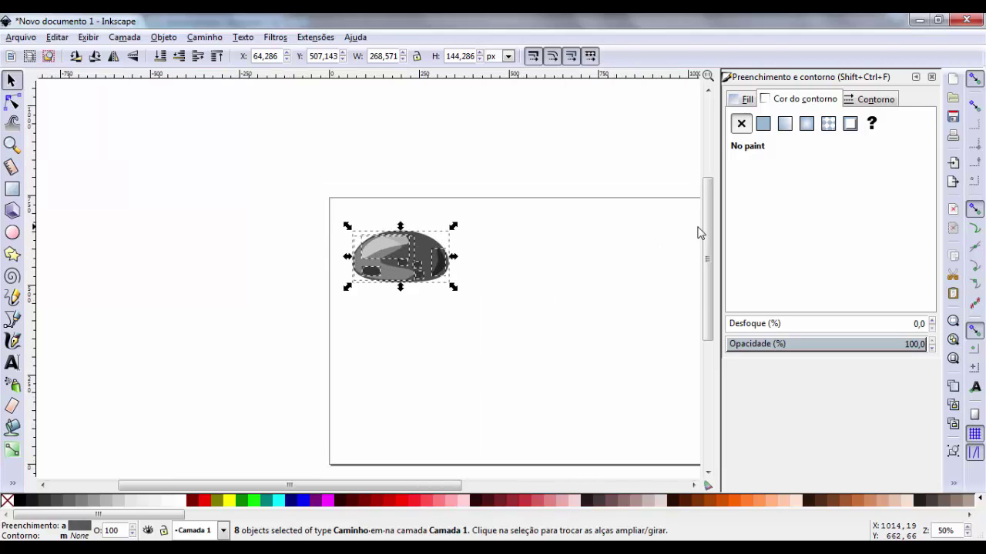
scroll(707, 246, "down", 2)
right_click(423, 193)
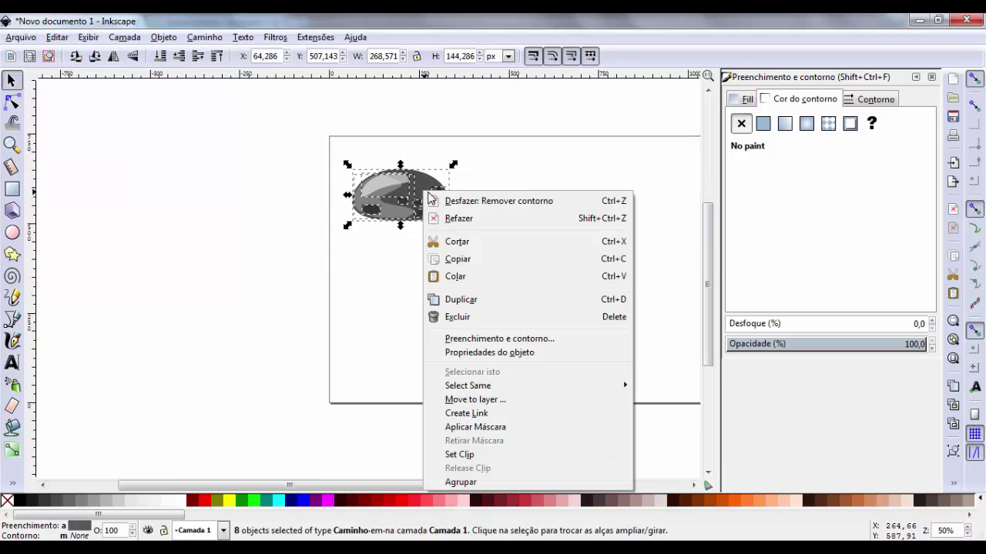
left_click(460, 482)
left_click(408, 301)
left_click(419, 196)
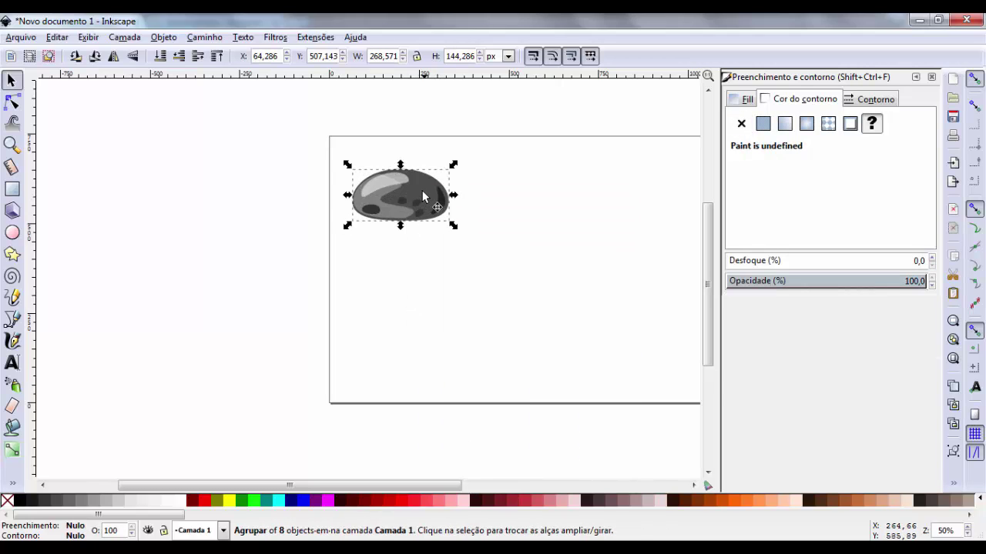
- Narrow the grouped stone to about 246 px wide and move it to the page's lower right area, clearing the drawing space
left_click_drag(423, 193, 443, 238)
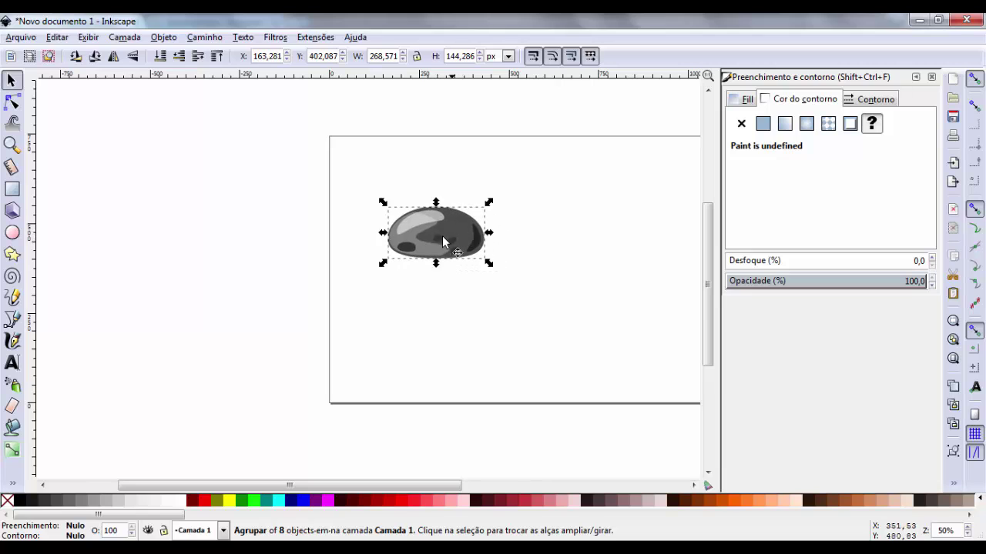
left_click_drag(383, 232, 391, 232)
left_click(471, 180)
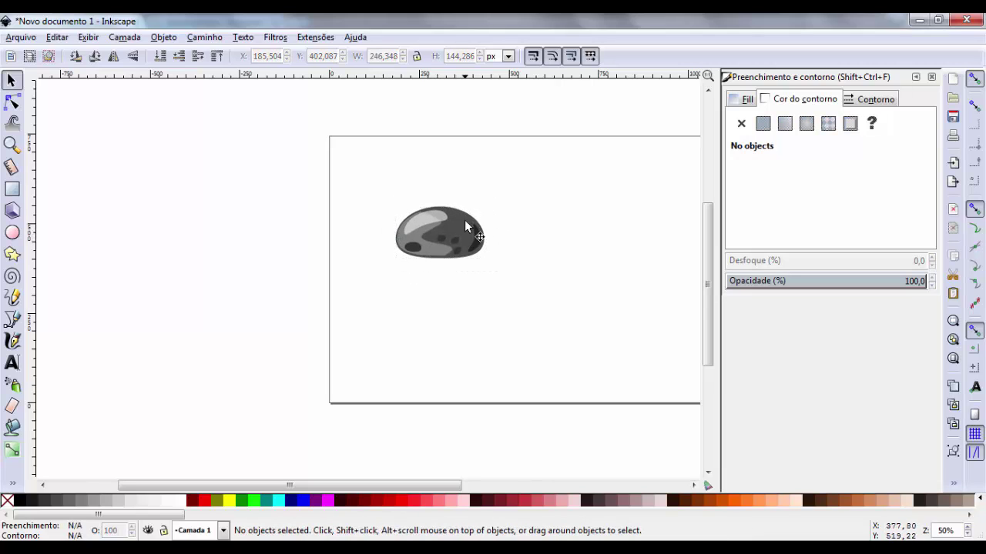
left_click(466, 227)
left_click_drag(466, 227, 446, 245)
left_click(524, 306)
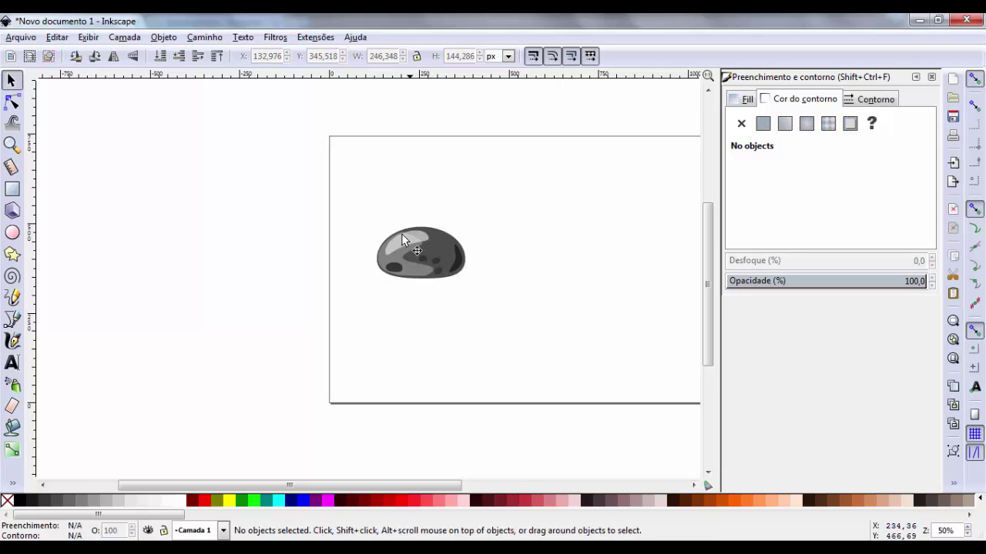
left_click_drag(433, 252, 654, 340)
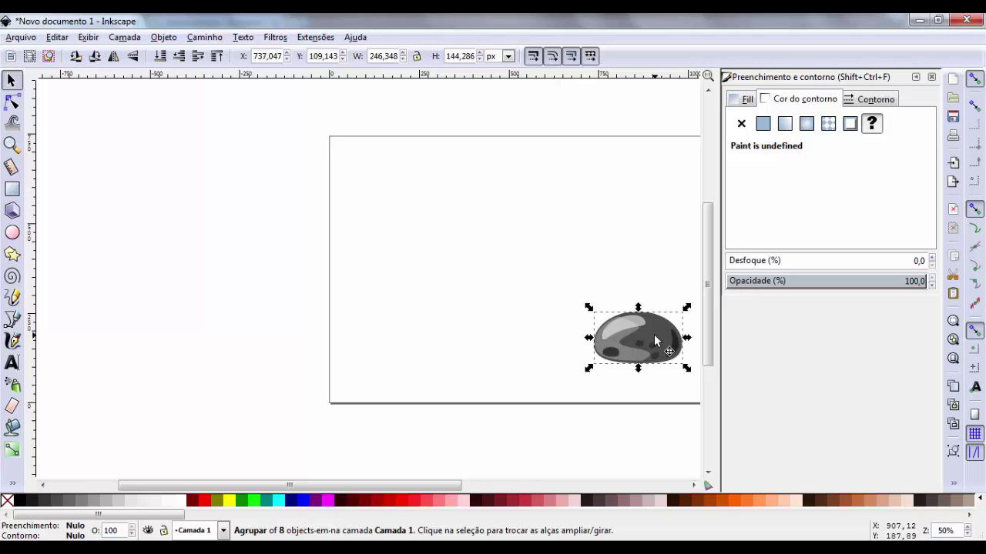
left_click(459, 254)
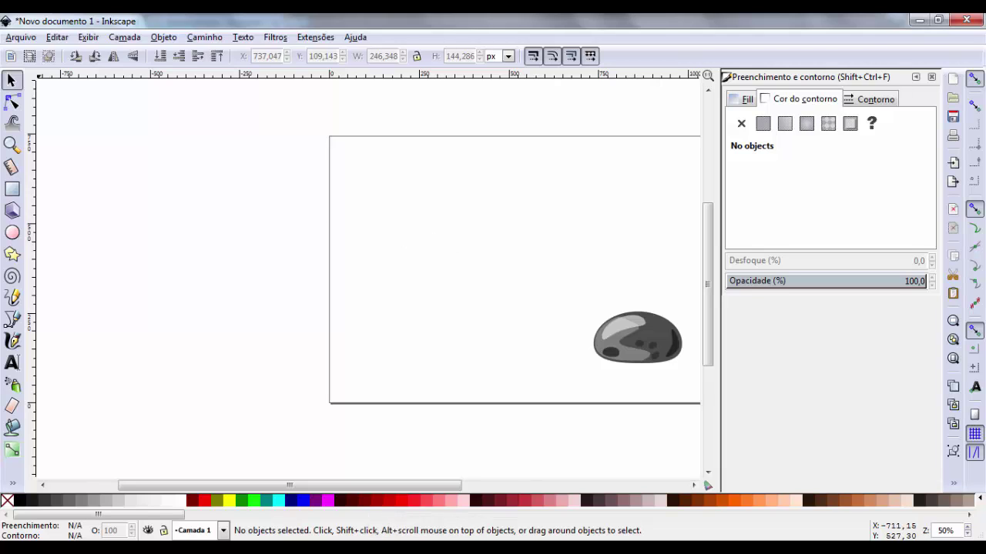
- Draw a five-cornered polygon about 199 by 191 px near the page's upper-left corner and convert it to a path
left_click(13, 254)
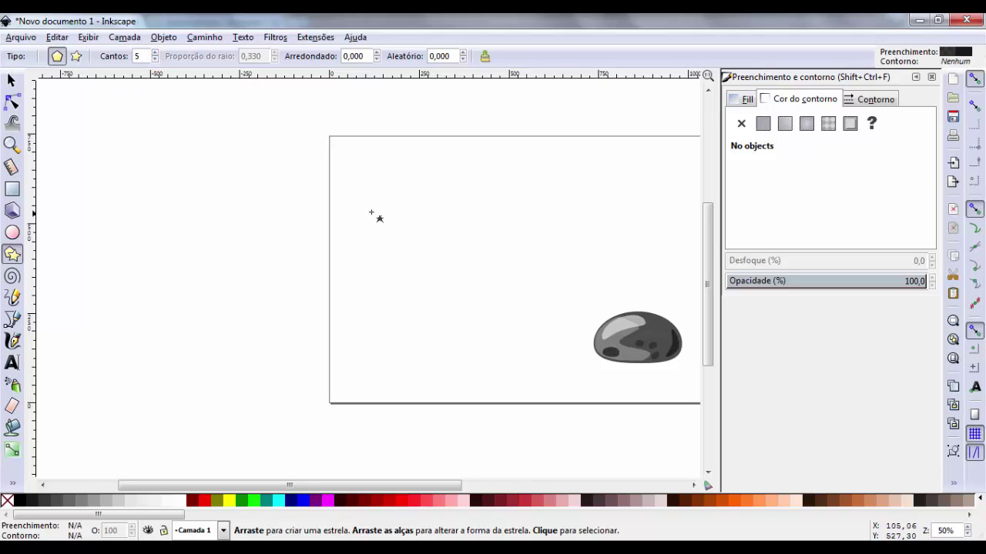
mouse_move(382, 204)
left_mouse_down()
mouse_move(430, 225)
mouse_move(419, 209)
mouse_move(423, 217)
left_mouse_up()
left_click(12, 80)
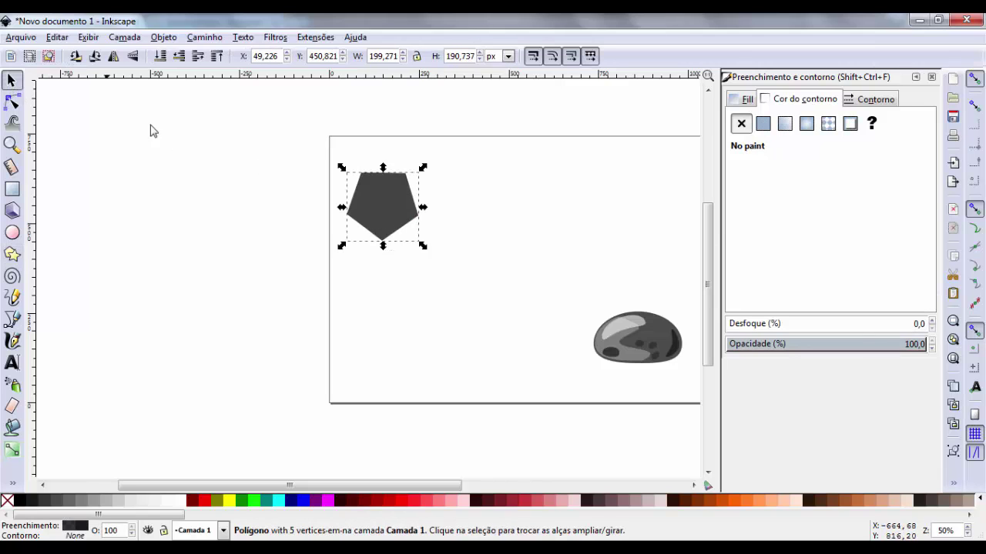
left_click(203, 37)
left_click(206, 54)
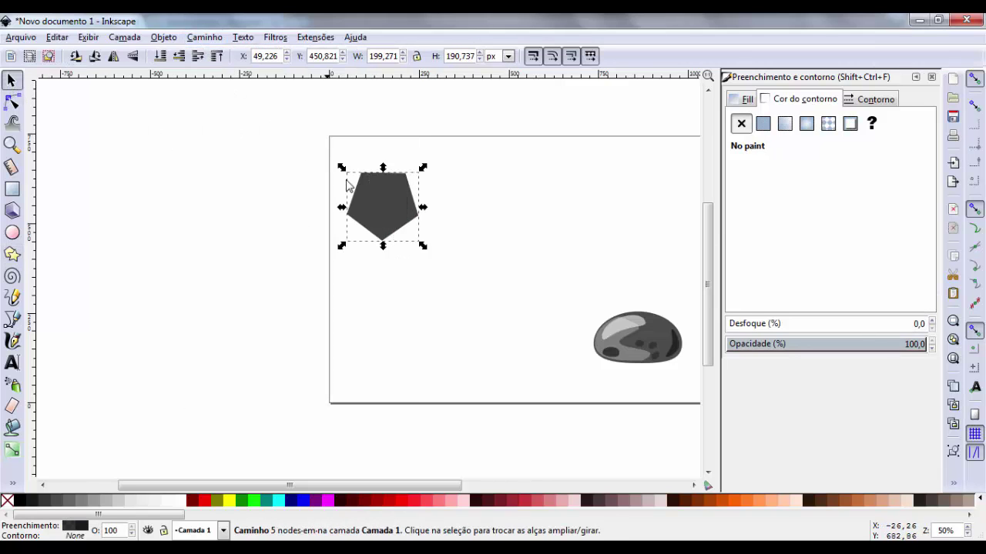
- Reshape the pentagon into a low, wide block by moving its upper-left, left, bottom and right corner nodes
scroll(369, 222, "up", 2)
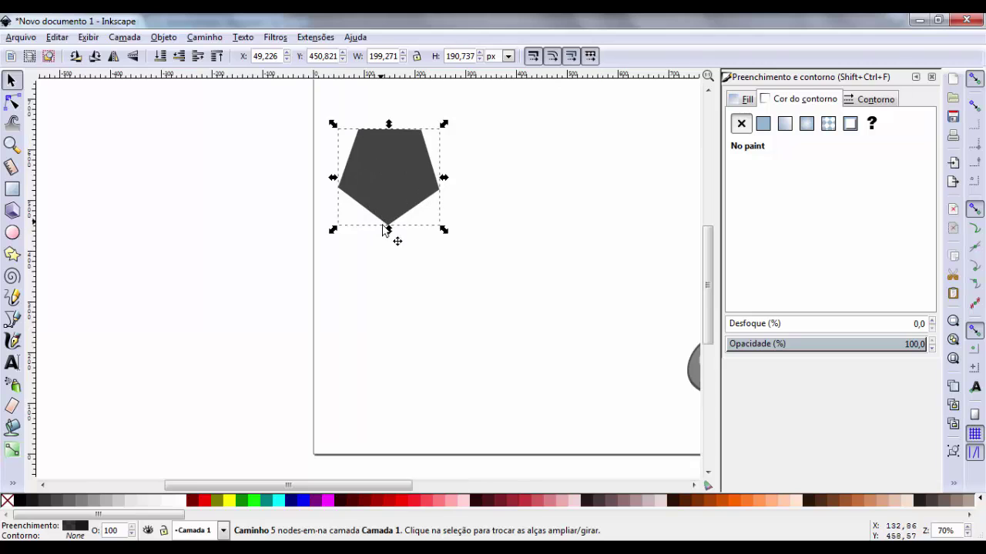
scroll(583, 249, "up", 2)
scroll(403, 217, "up", 1)
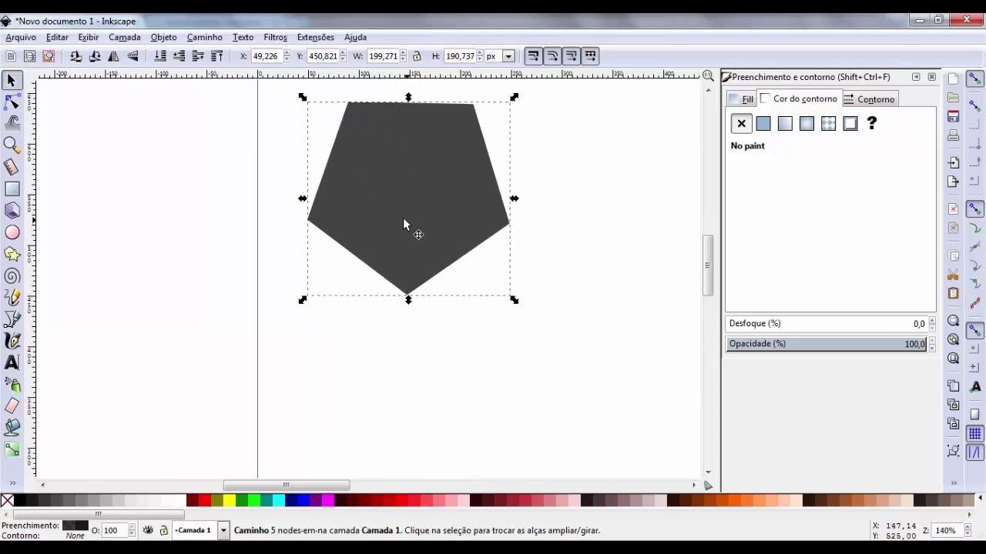
scroll(395, 230, "up", 3)
key("n")
left_click(348, 221)
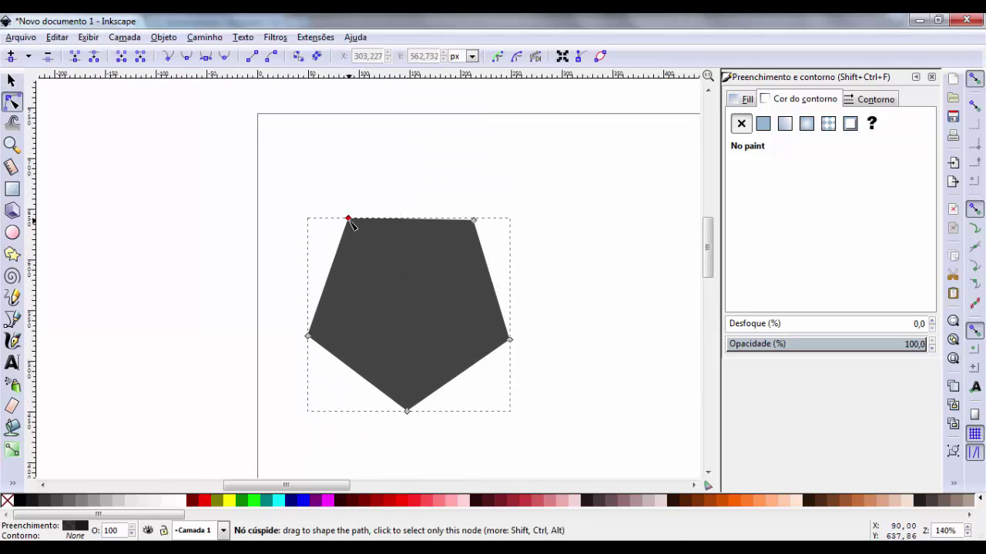
left_click_drag(348, 220, 379, 225)
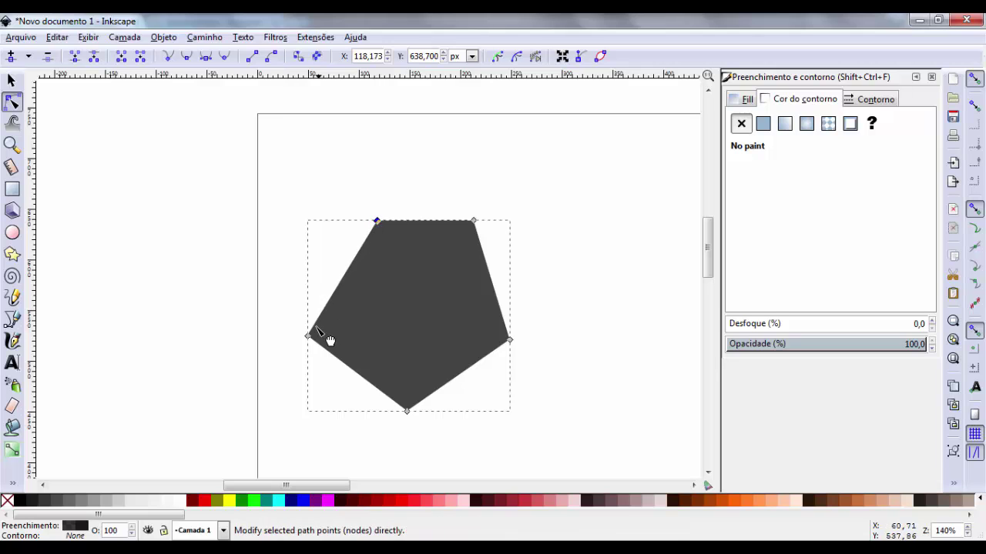
left_click_drag(308, 336, 300, 267)
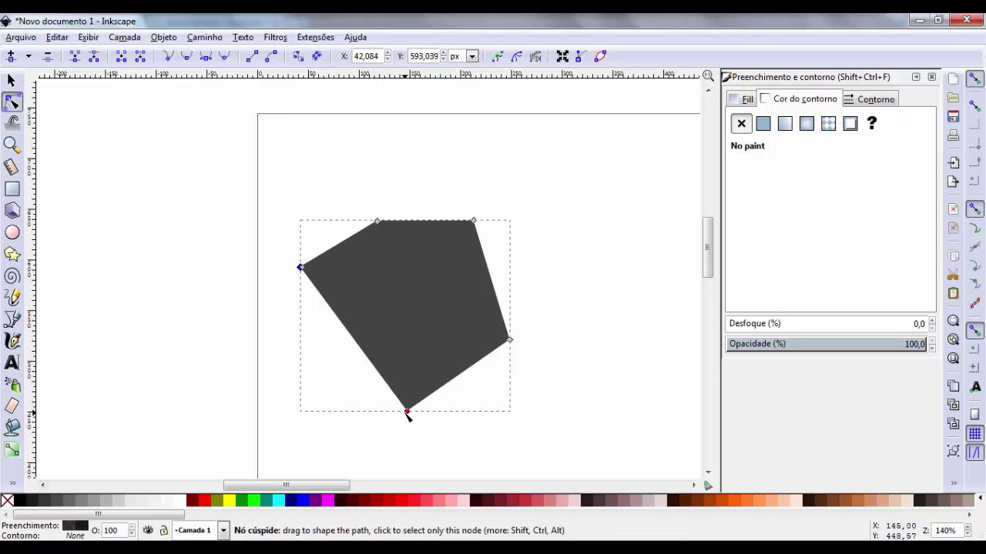
left_click_drag(406, 411, 307, 346)
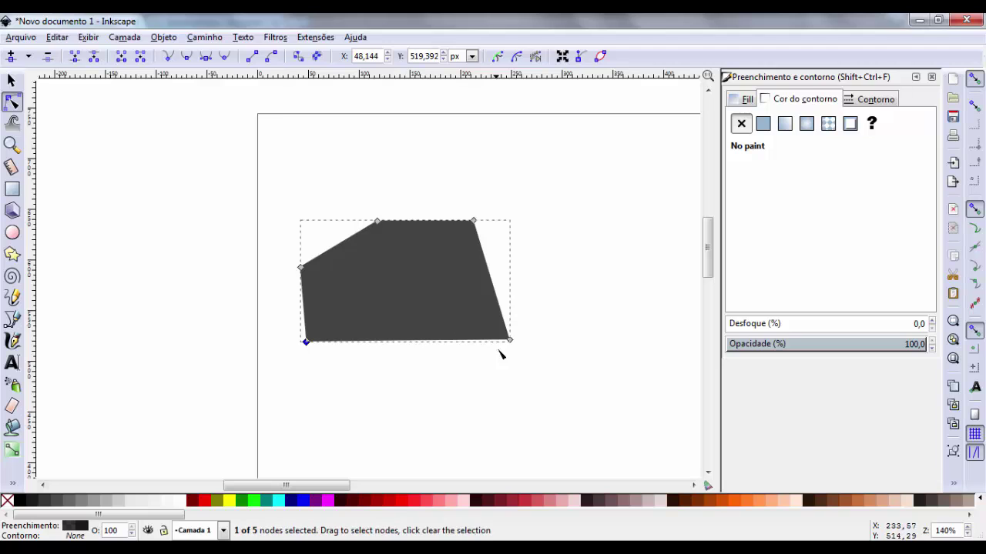
left_click_drag(508, 340, 453, 334)
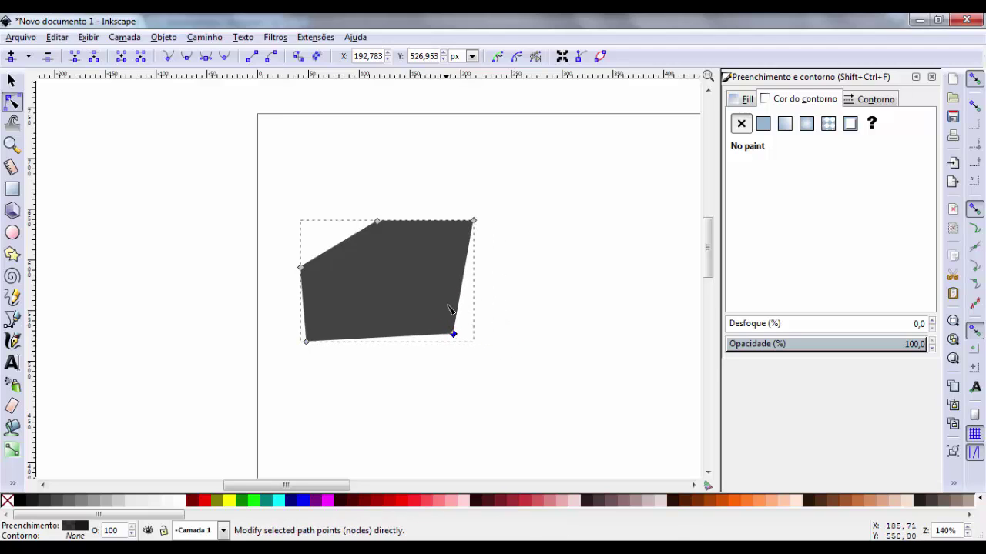
- Add a node on the block's right edge, pull it outward, and shift both top corner nodes slightly left and down
double_click(463, 287)
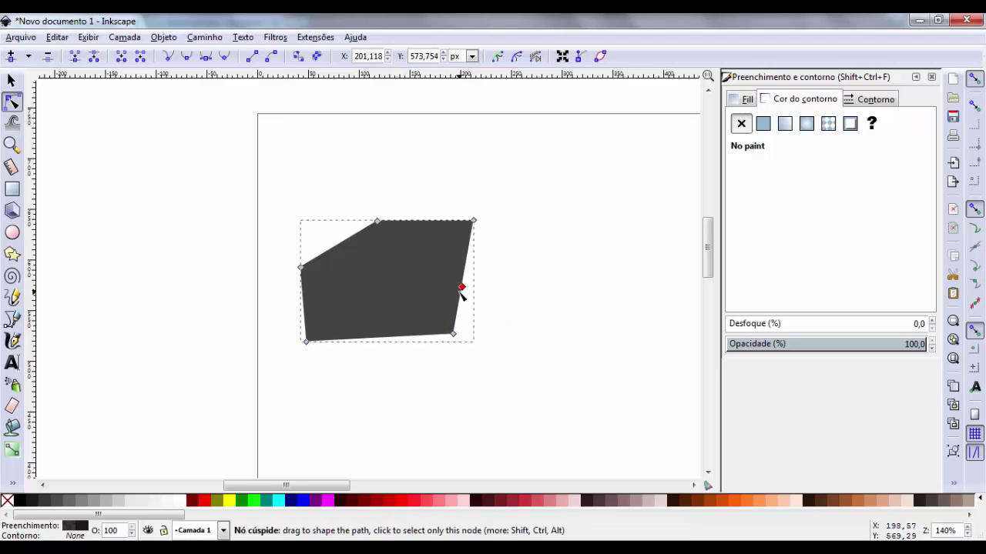
left_click_drag(462, 288, 483, 292)
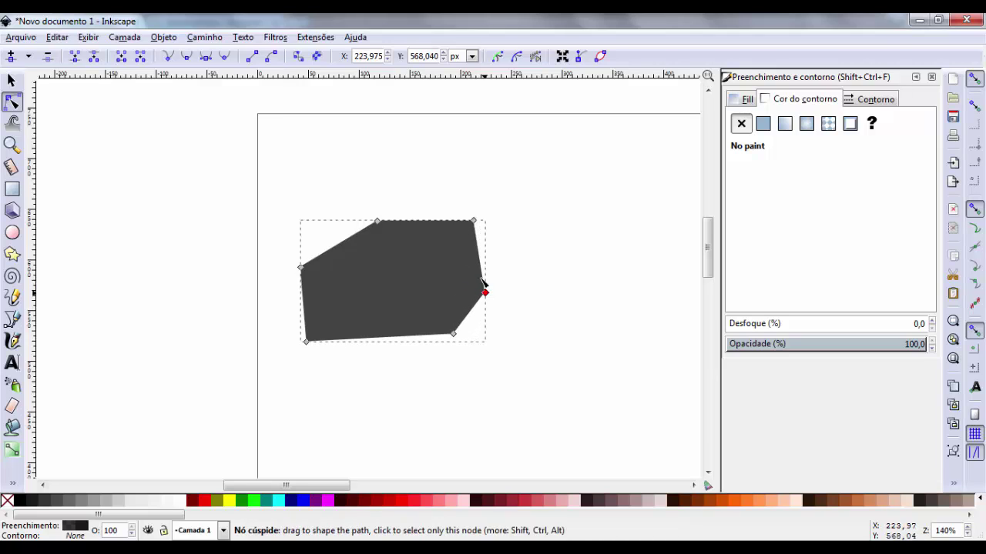
left_click_drag(473, 221, 443, 233)
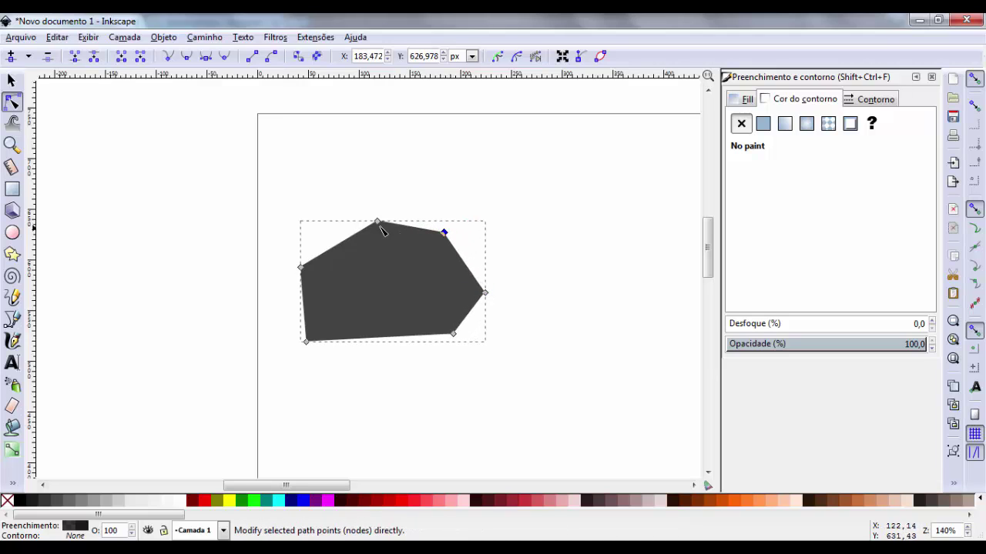
mouse_move(376, 222)
left_mouse_down()
mouse_move(352, 236)
mouse_move(364, 227)
left_mouse_up()
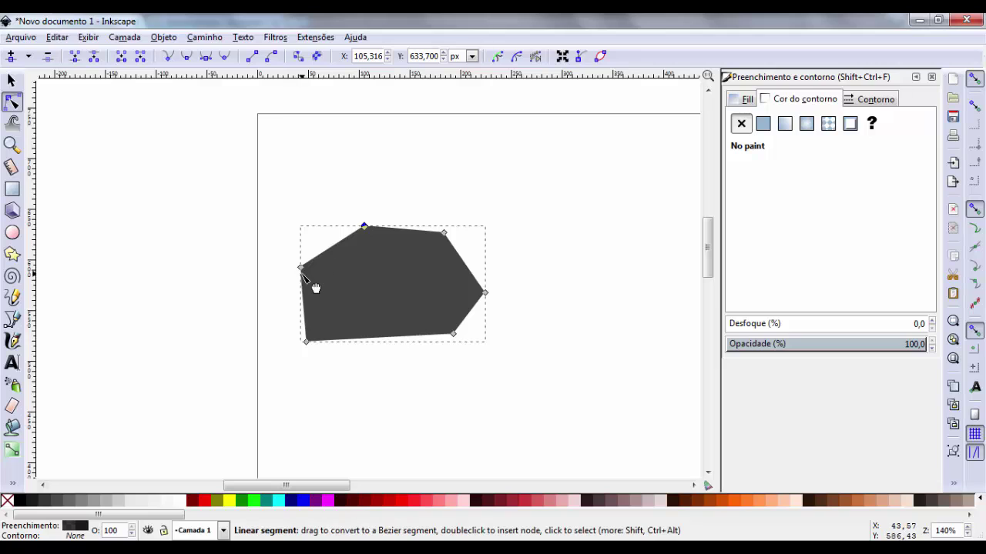
- Add nodes on the block's left and bottom edges and pull them outward, making the shape about 194 by 116 px
double_click(303, 307)
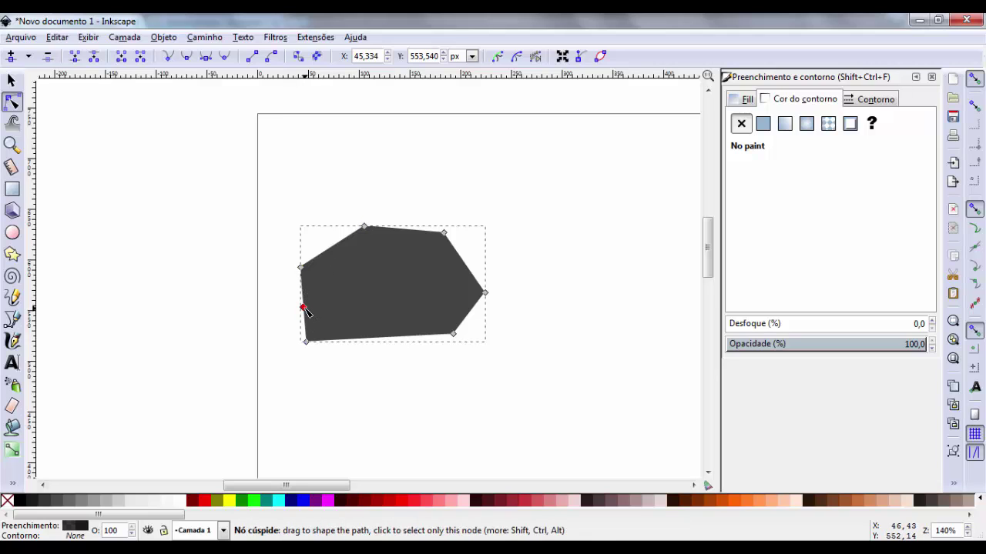
left_click_drag(304, 307, 287, 307)
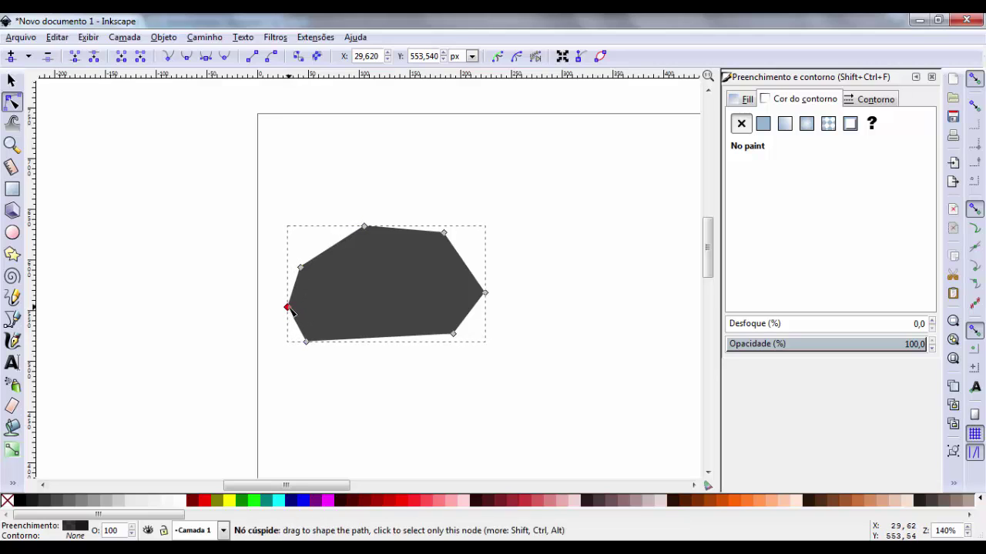
double_click(389, 339)
left_click_drag(390, 339, 393, 343)
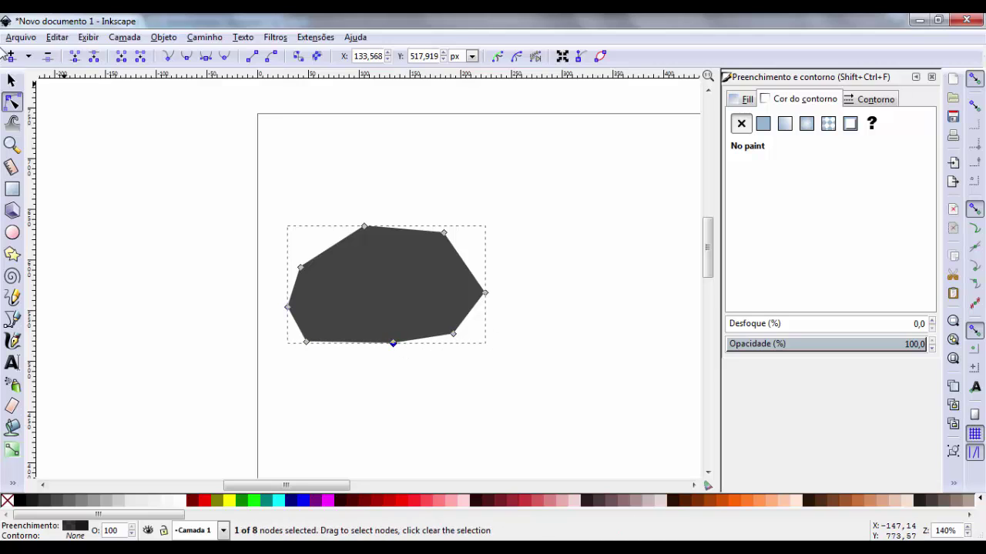
- Fill the angular stone shape with the olive brown palette color #786721
left_click(13, 80)
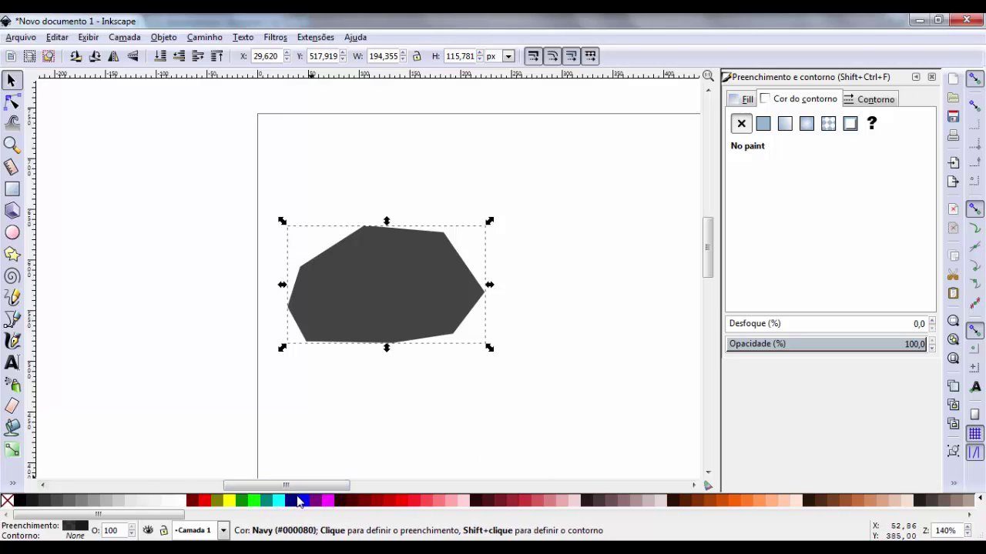
left_click_drag(163, 514, 312, 528)
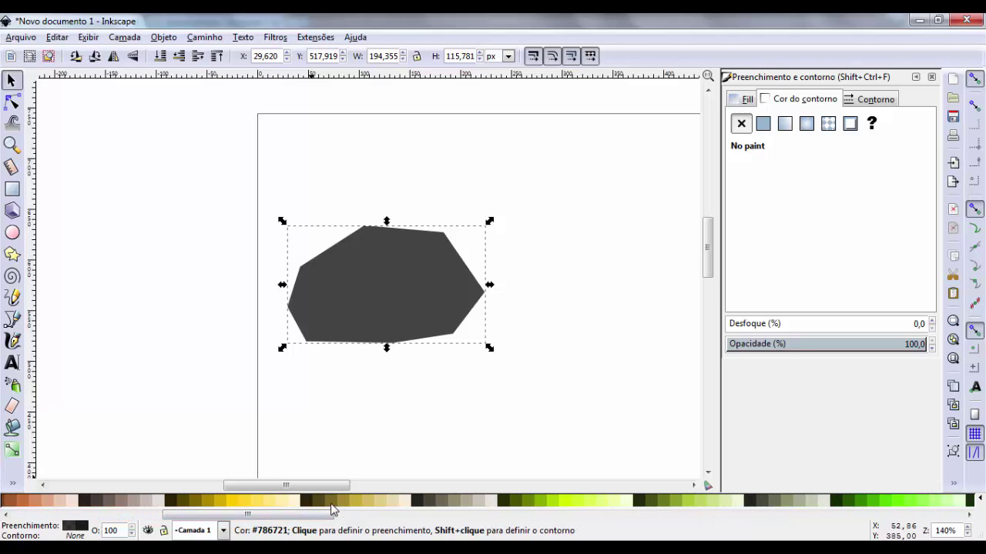
left_click(332, 502)
left_click(310, 501)
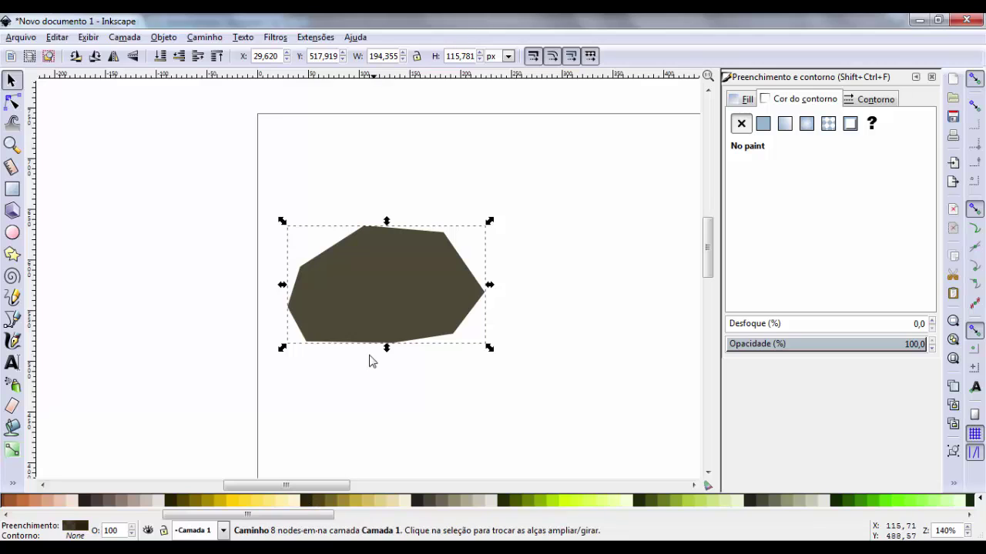
left_click(334, 502)
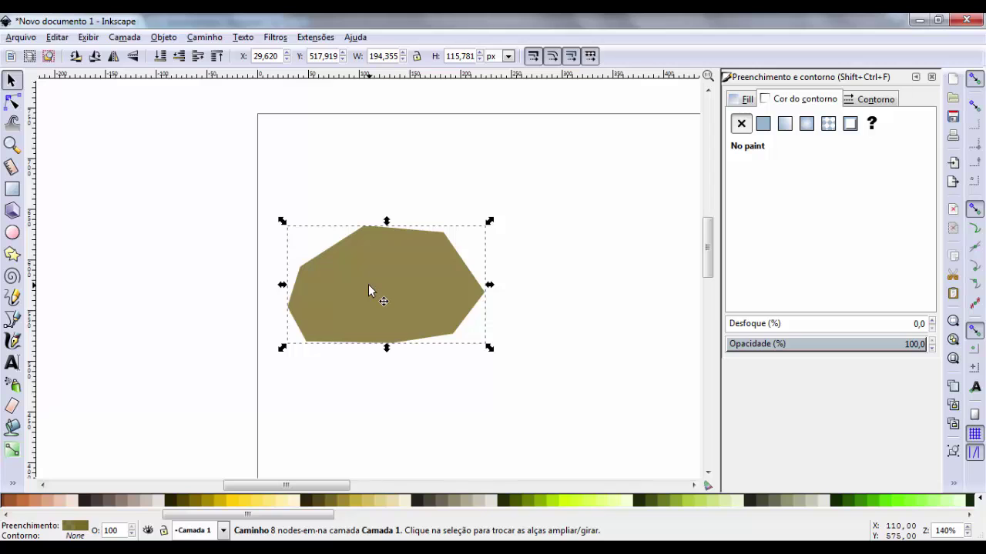
- Duplicate the olive stone shape, place the copy below and to the right, and raise the original's fill alpha to 255
key("ctrl+d")
left_click_drag(370, 285, 534, 374)
left_click(376, 304)
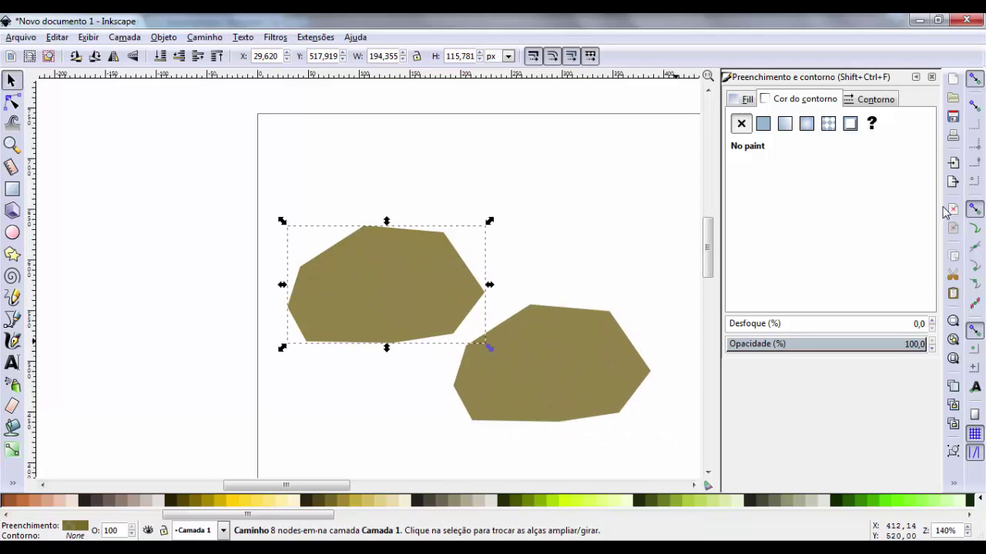
left_click(749, 101)
left_click_drag(868, 250, 893, 251)
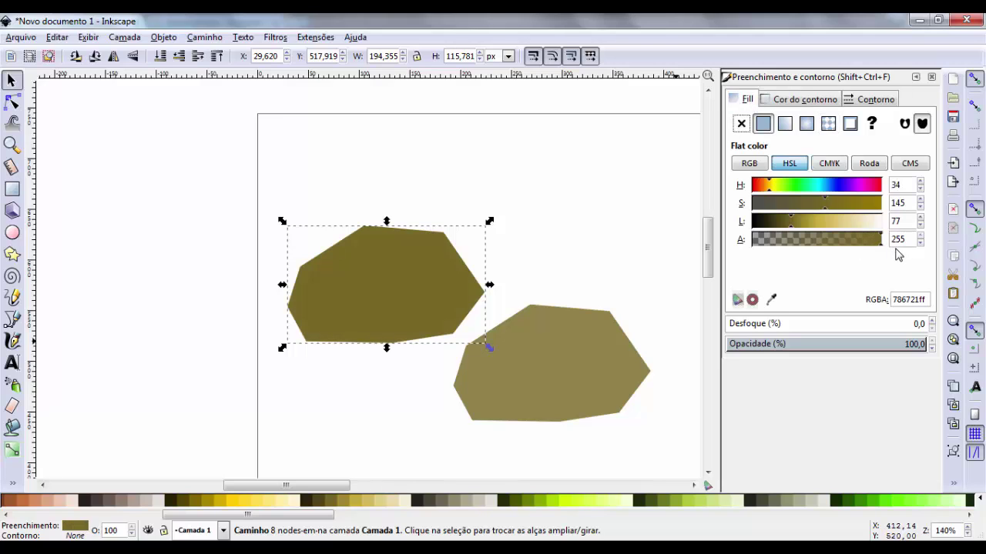
- Set the copied stone's fill alpha to 255 and move the copy above and to the right of the original
left_click(498, 383)
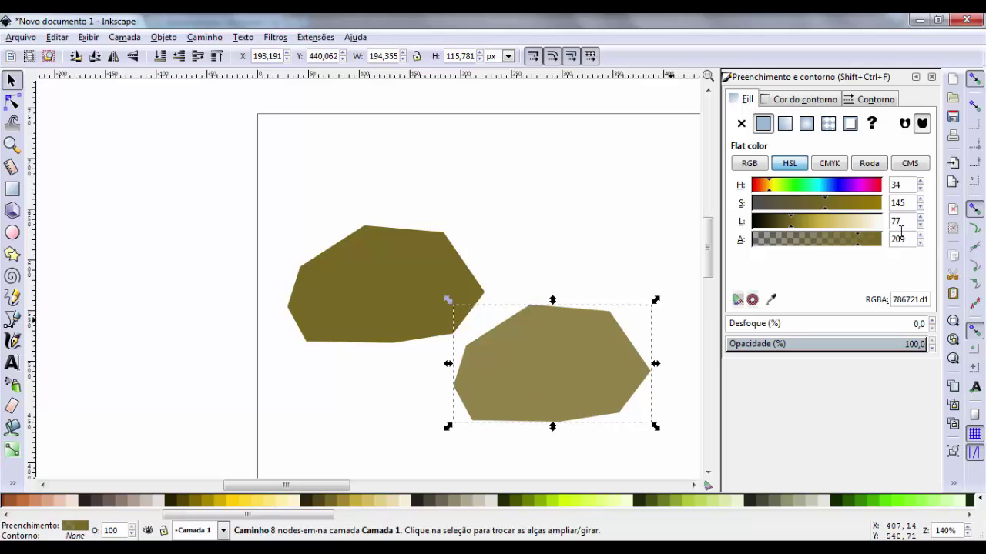
left_click_drag(867, 248, 889, 250)
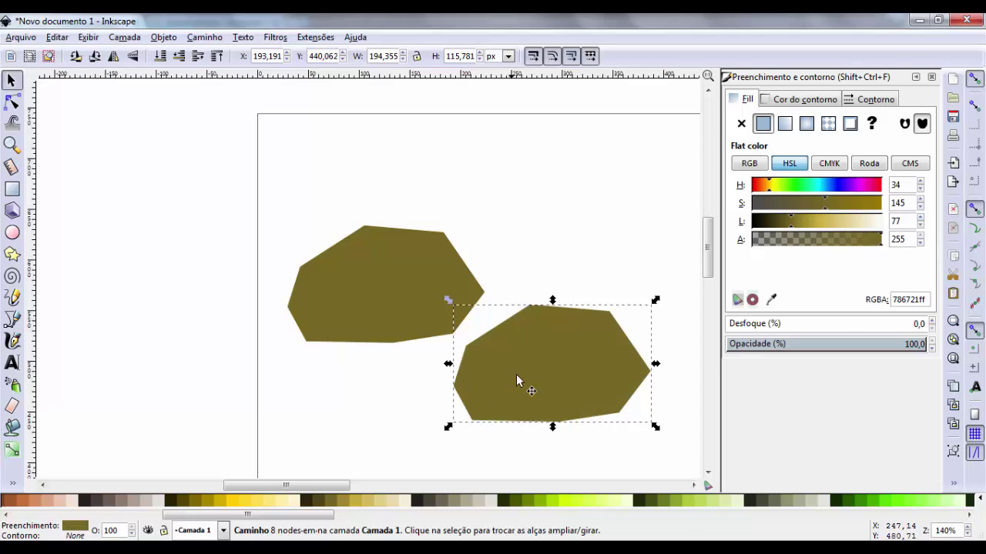
left_click_drag(517, 378, 565, 219)
- Duplicate the relocated stone copy and offset the duplicate slightly down and to the right
key("ctrl")
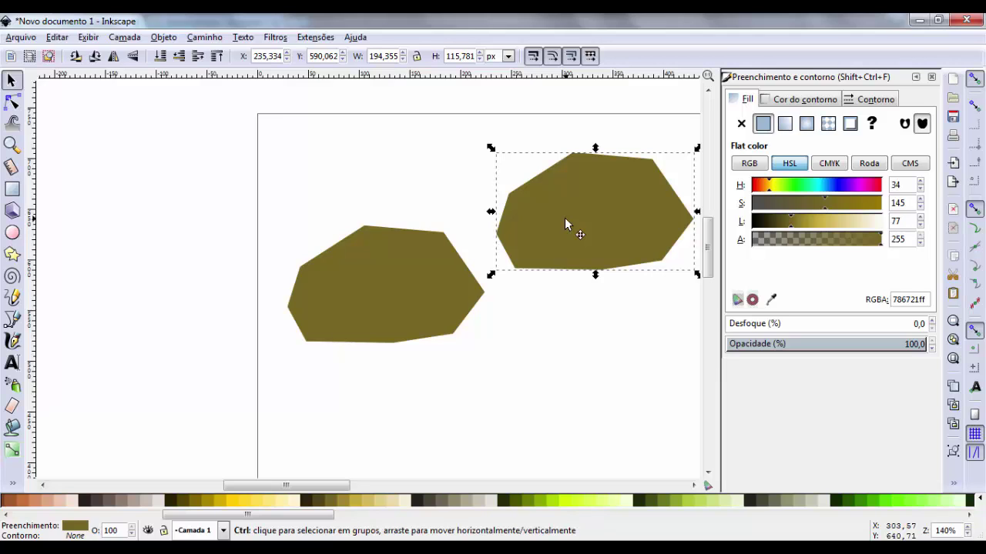
key("ctrl+d")
left_click_drag(564, 219, 582, 250)
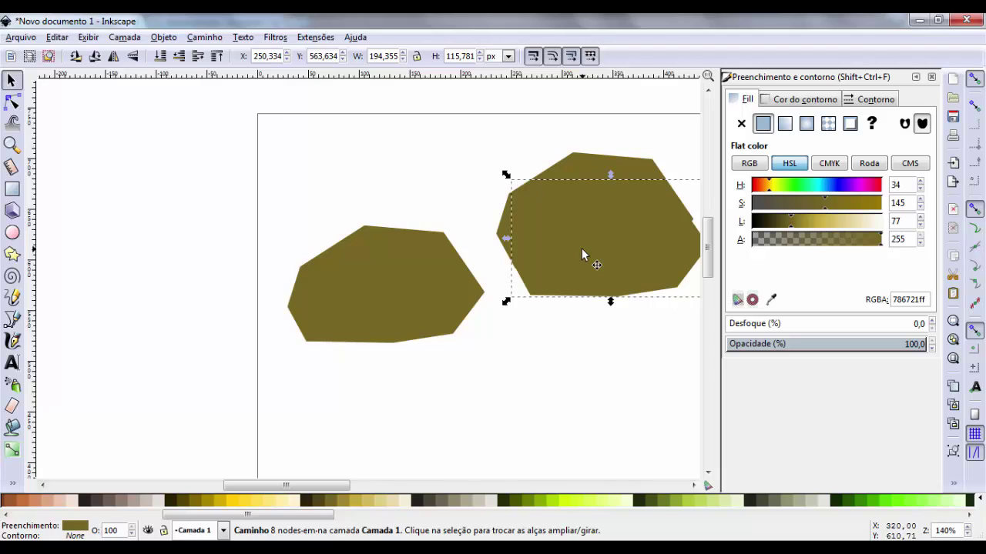
- Subtract the offset duplicate from the stone copy beneath it with the Difference path operation
left_click(570, 181, "shift")
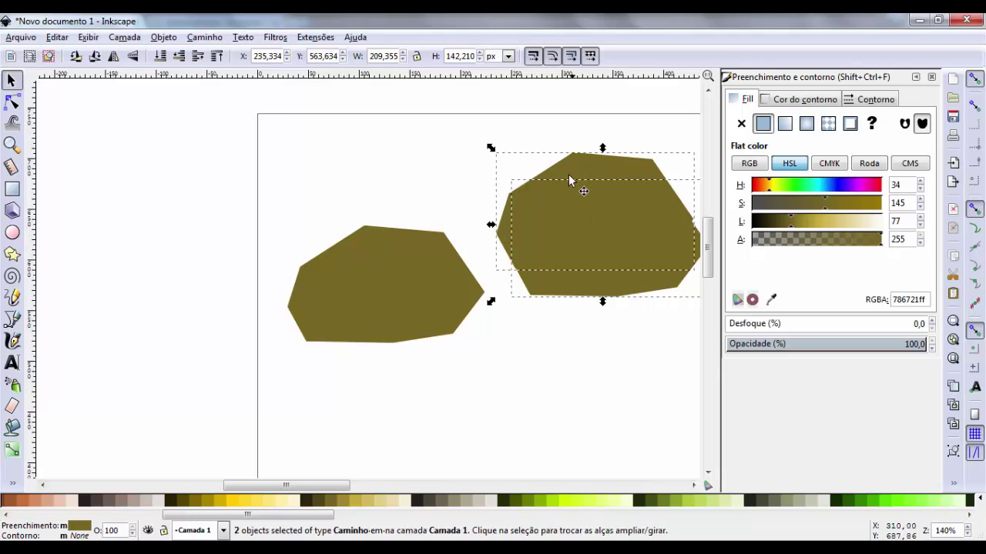
left_click(163, 37)
mouse_move(211, 151)
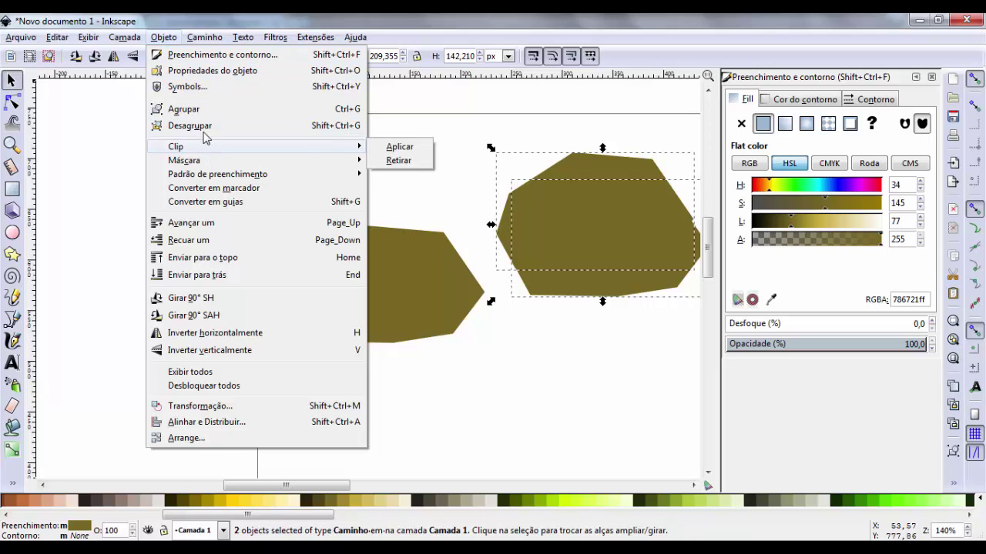
mouse_move(204, 37)
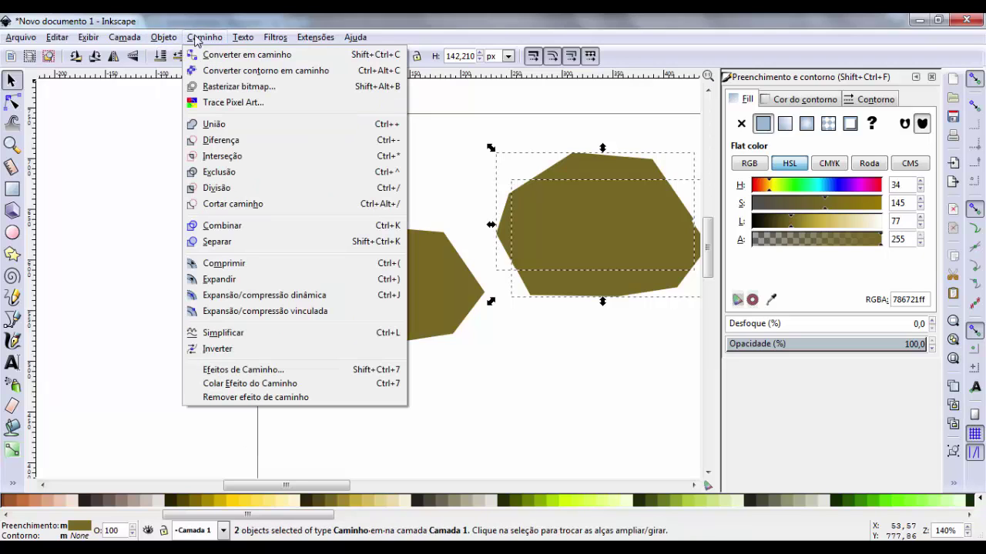
left_click(222, 141)
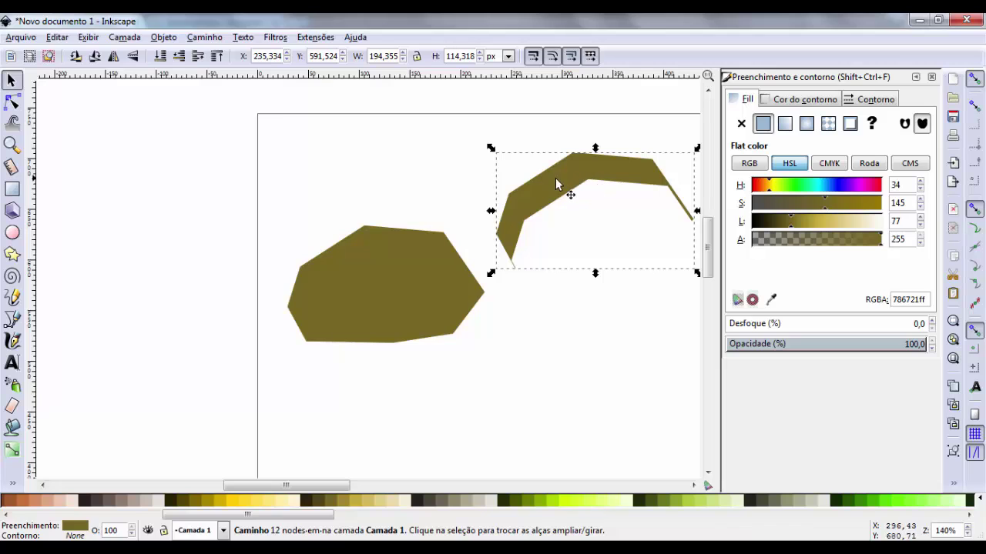
- Align the cut-out sliver with the original stone's upper-left edge as a highlight and fill it with palette color #c8ab37
left_click_drag(556, 183, 342, 252)
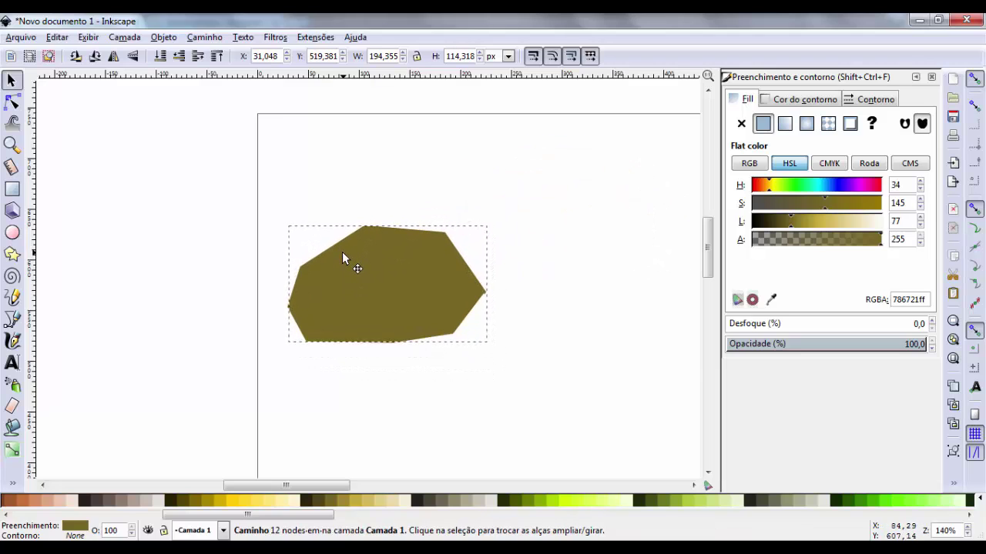
left_click(308, 501)
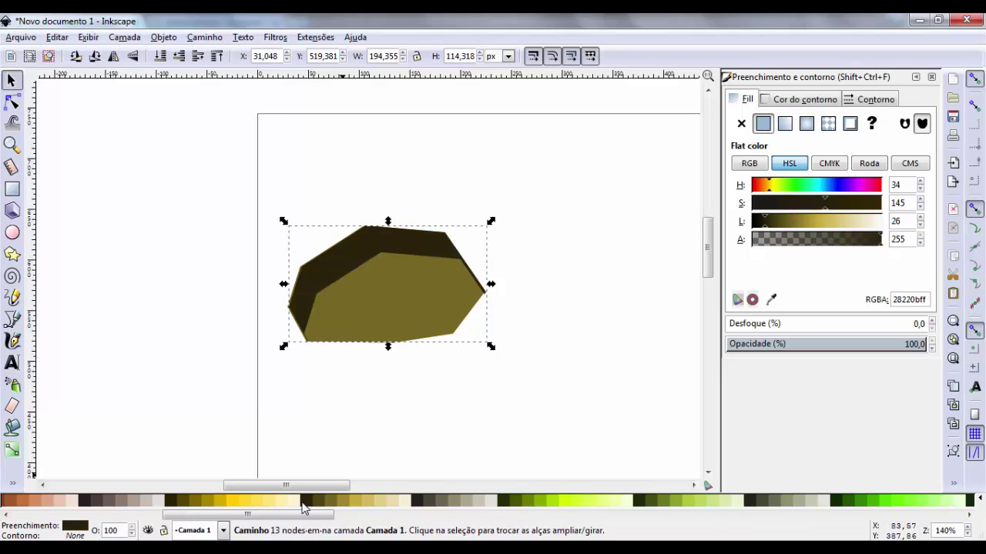
left_click(346, 505)
left_click(354, 505)
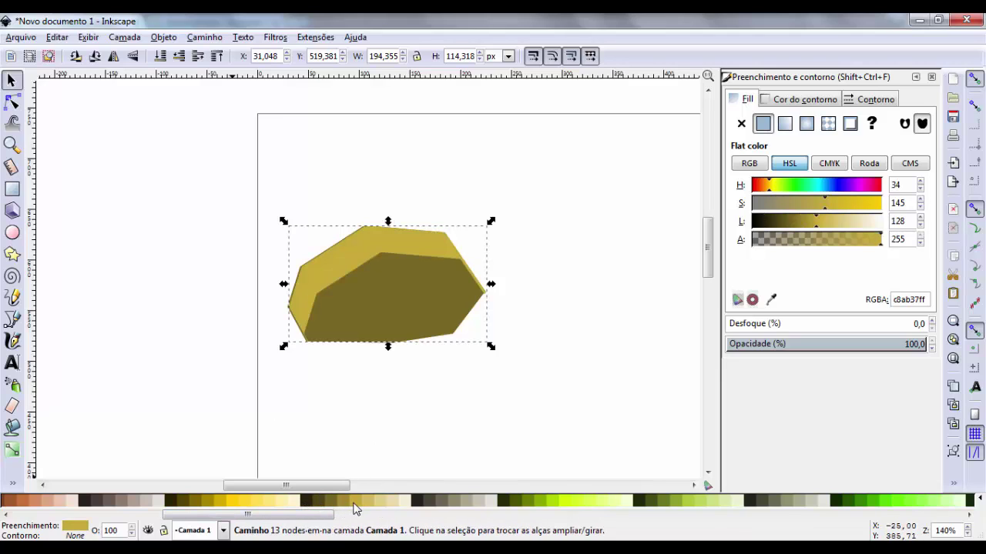
left_click(335, 271)
left_click_drag(333, 270, 329, 265)
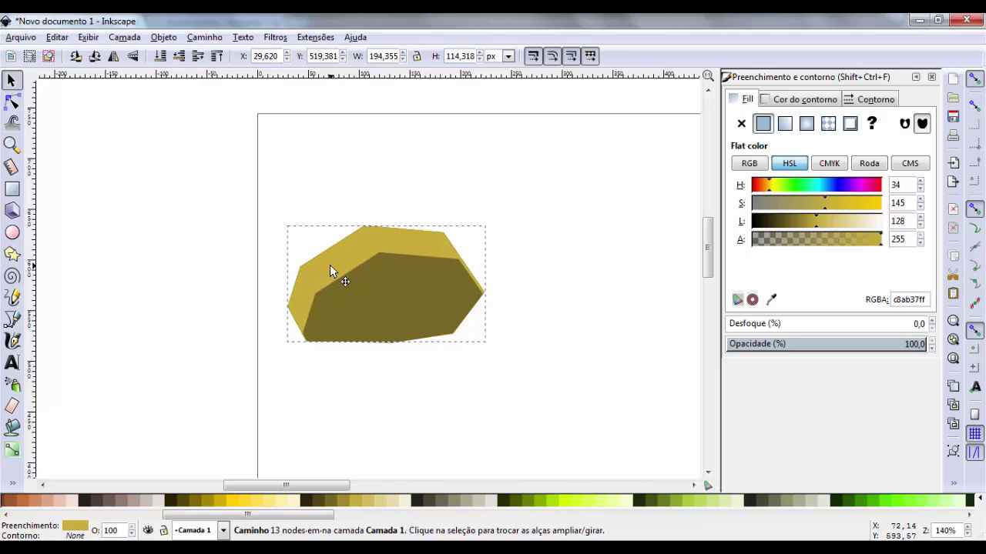
left_click(572, 295)
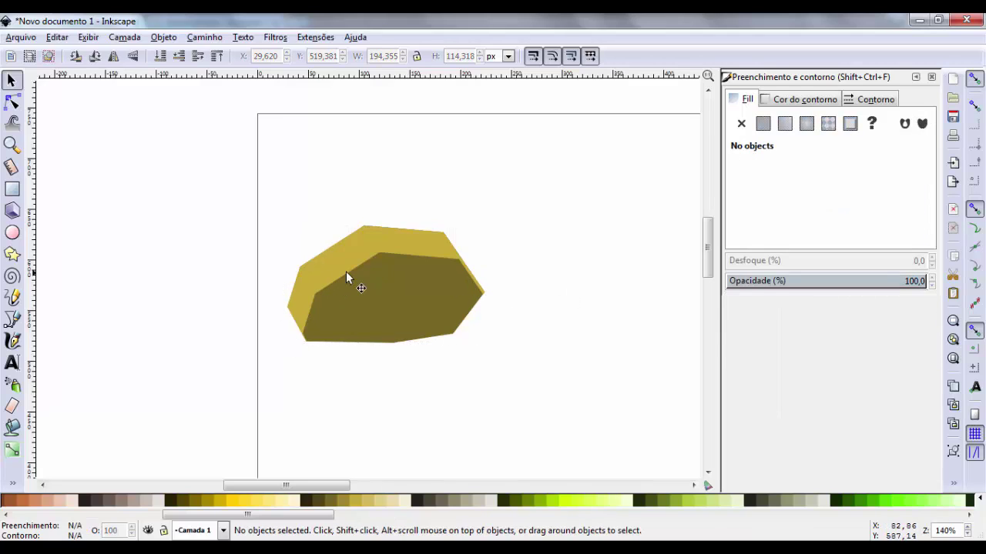
- Place two overlapping copies of the olive base stone below it and fill the upper-left one with the gray-brown #917c6f
left_click(391, 309)
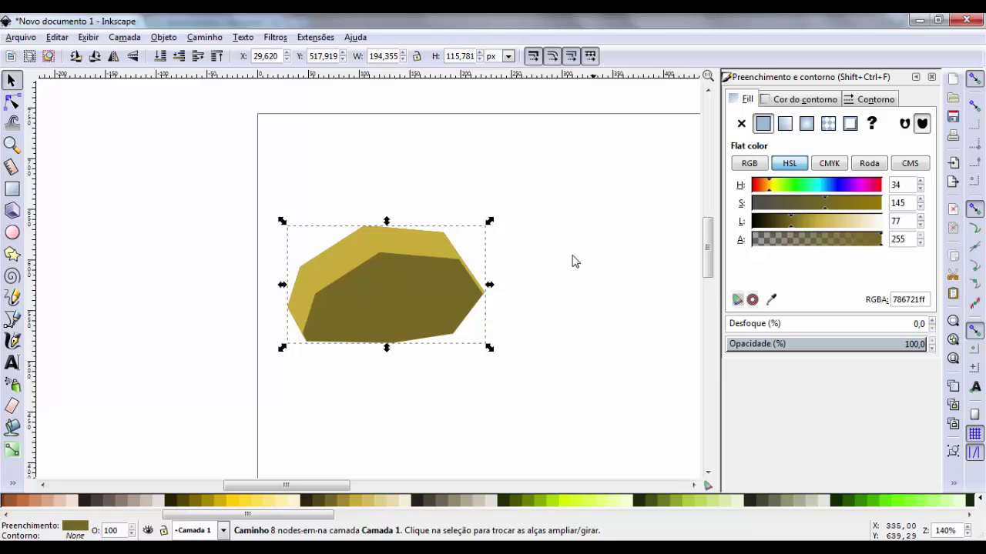
left_click(541, 190)
left_click_drag(541, 185, 241, 413)
left_click(411, 352)
left_click(413, 320)
key("ctrl+d")
scroll(416, 319, "down", 4)
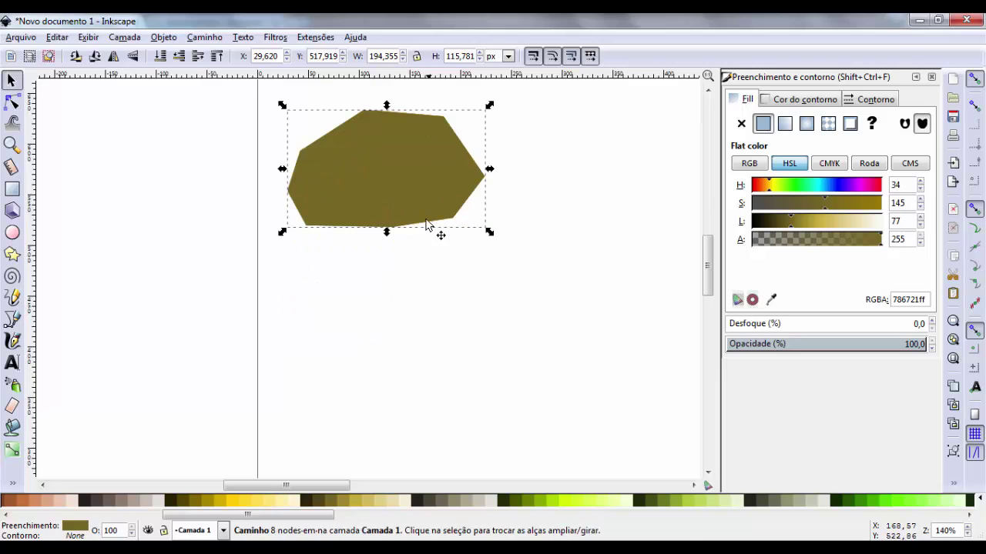
left_click_drag(420, 216, 515, 403)
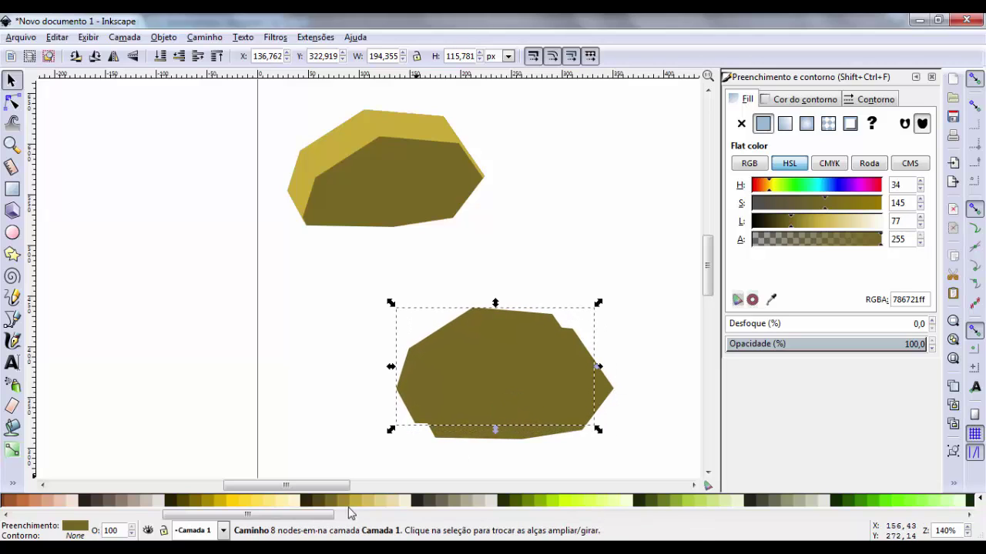
left_click(119, 502)
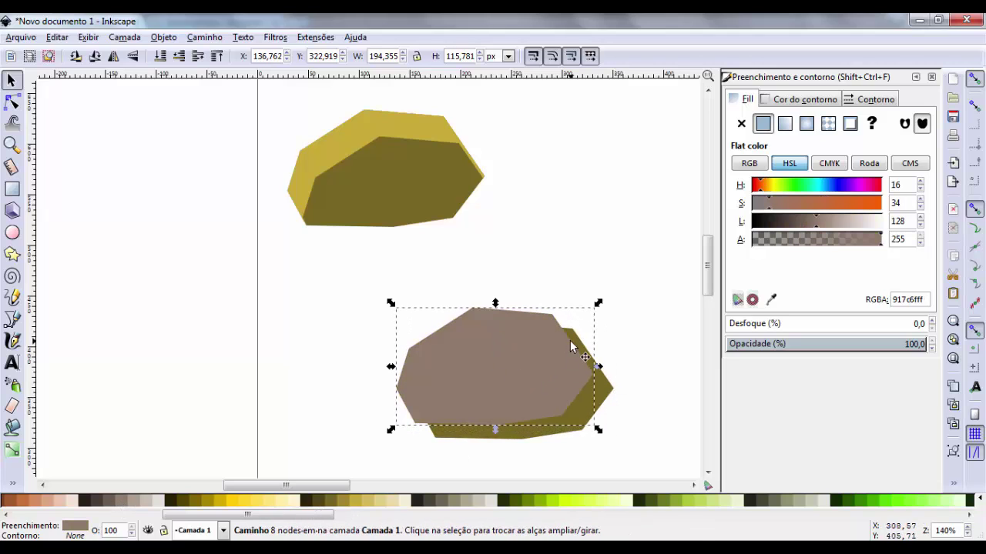
mouse_move(537, 368)
left_mouse_down()
mouse_move(530, 378)
mouse_move(539, 383)
mouse_move(536, 375)
left_mouse_up()
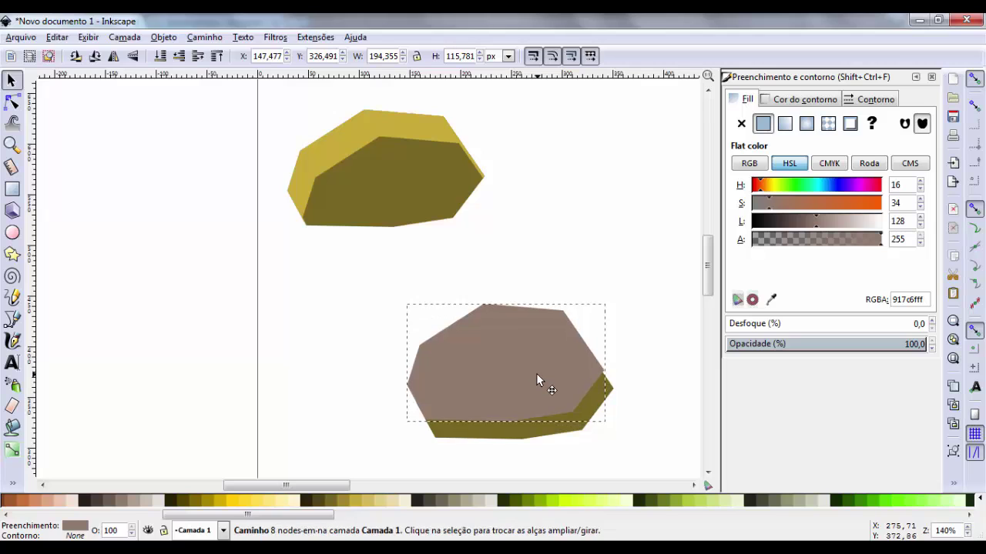
- Pull the gray-brown copy's left, lower-left and right nodes outward, leaving only the olive copy's lower-right rim uncovered
double_click(532, 376)
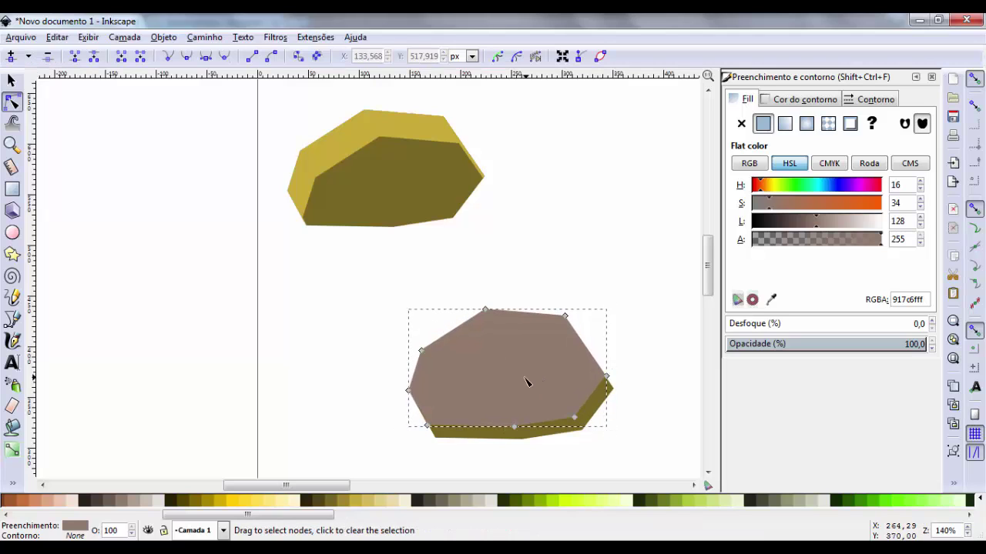
left_click_drag(409, 392, 388, 399)
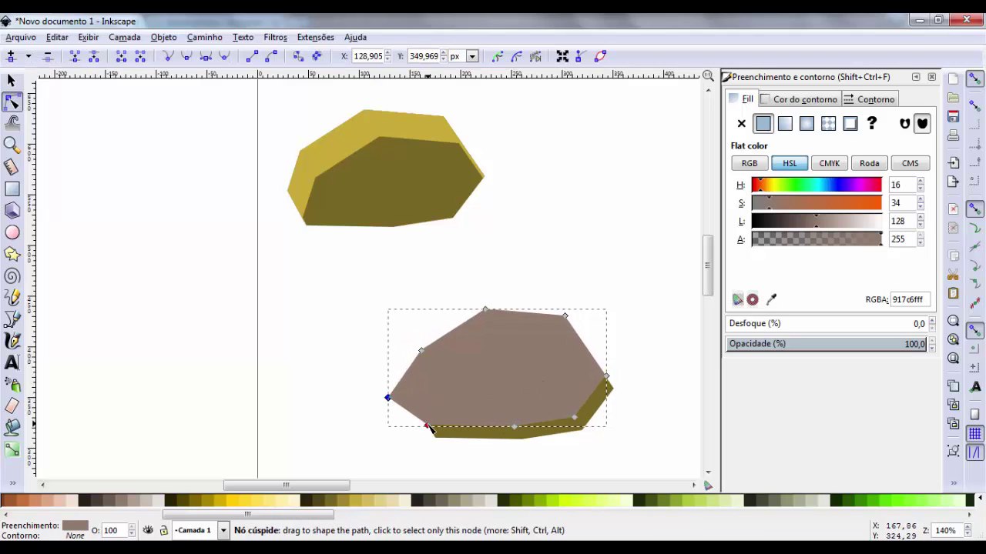
left_click_drag(427, 426, 415, 431)
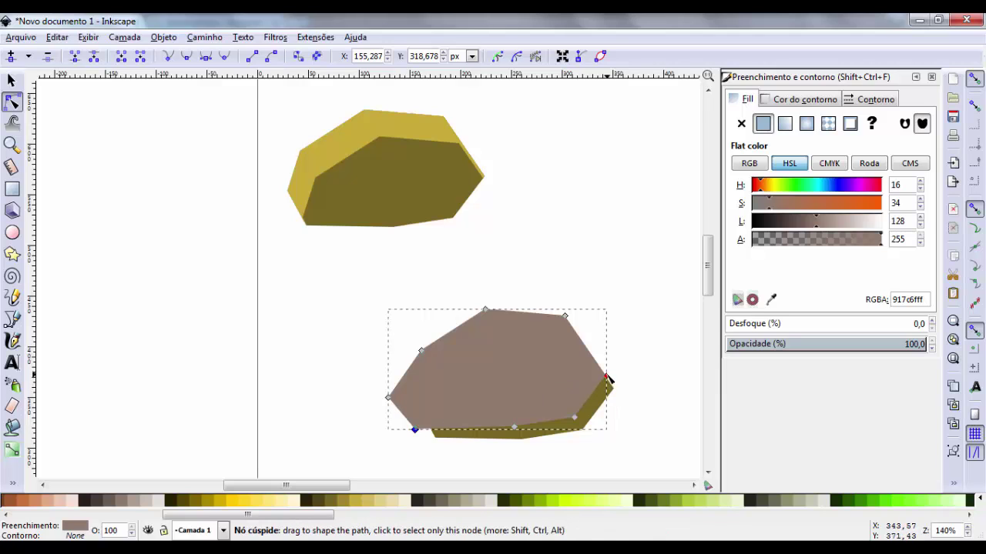
left_click_drag(607, 378, 614, 367)
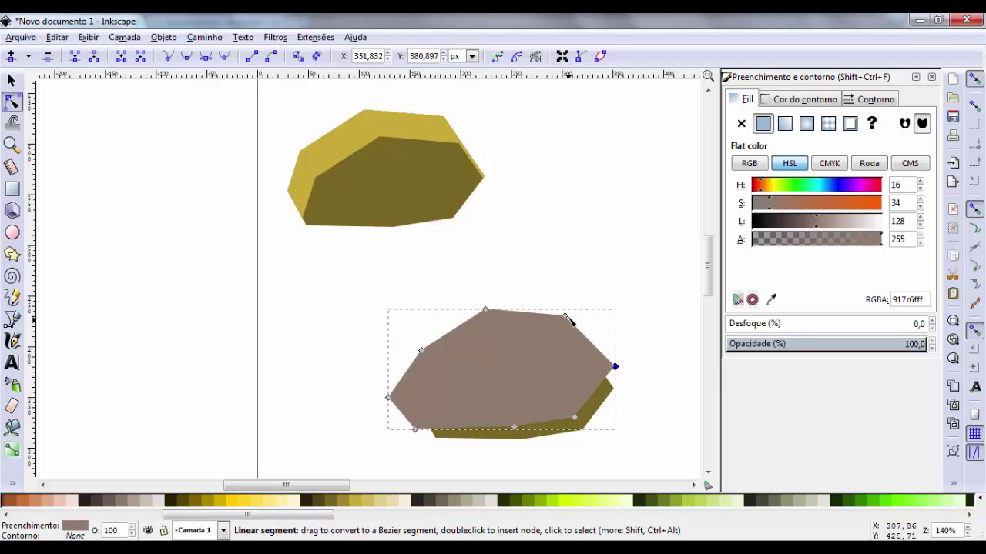
left_click(566, 317)
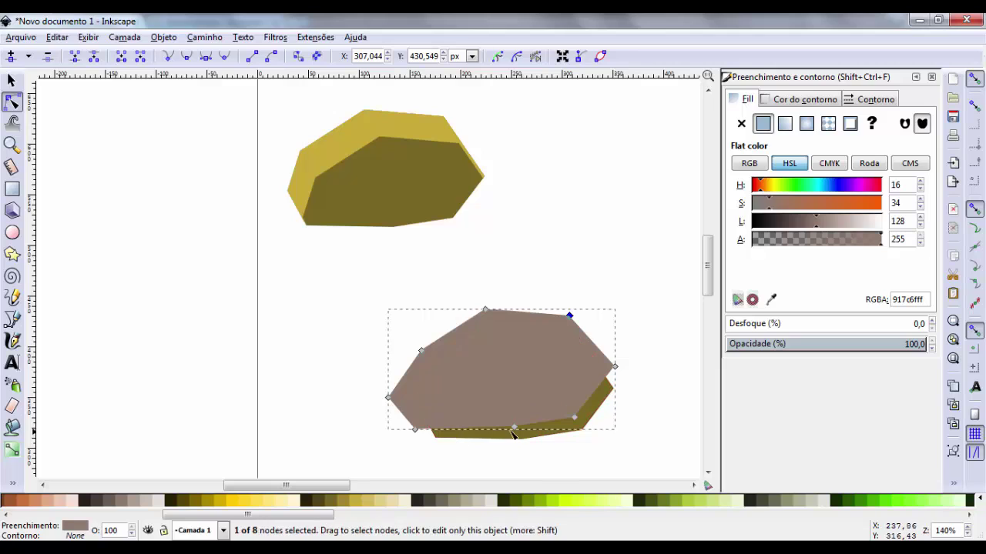
key("s")
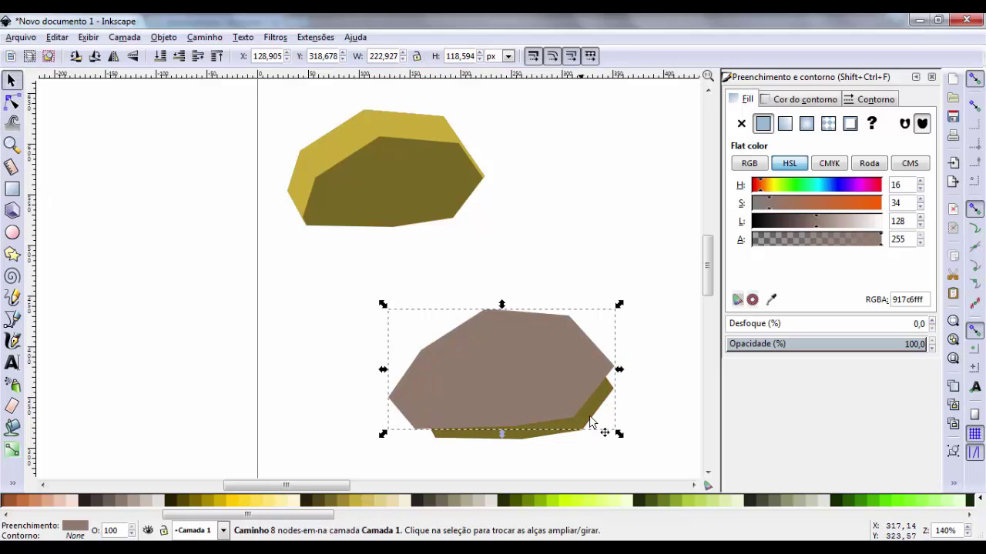
- Subtract the gray-brown shape from the olive copy with the Difference path operation
left_click(587, 424, "shift")
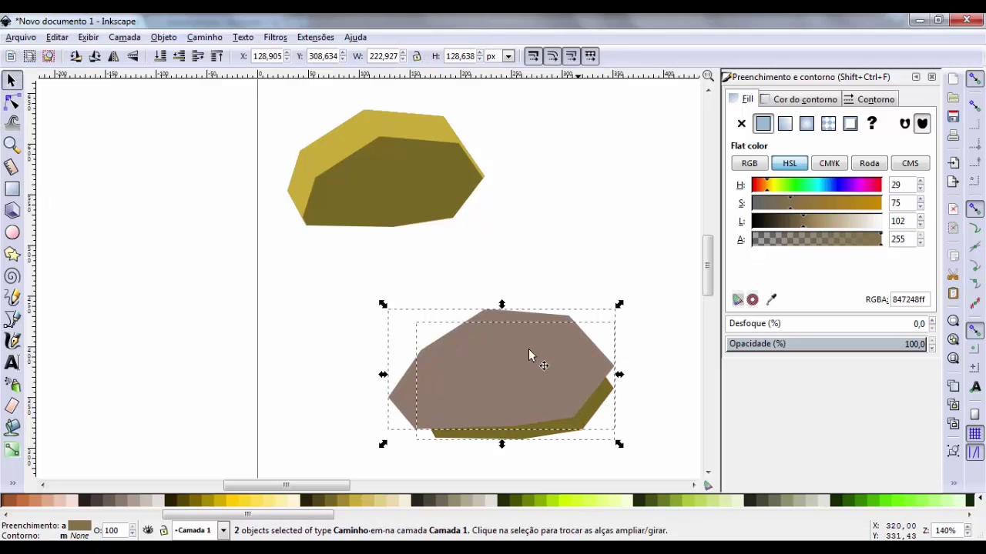
left_click(205, 37)
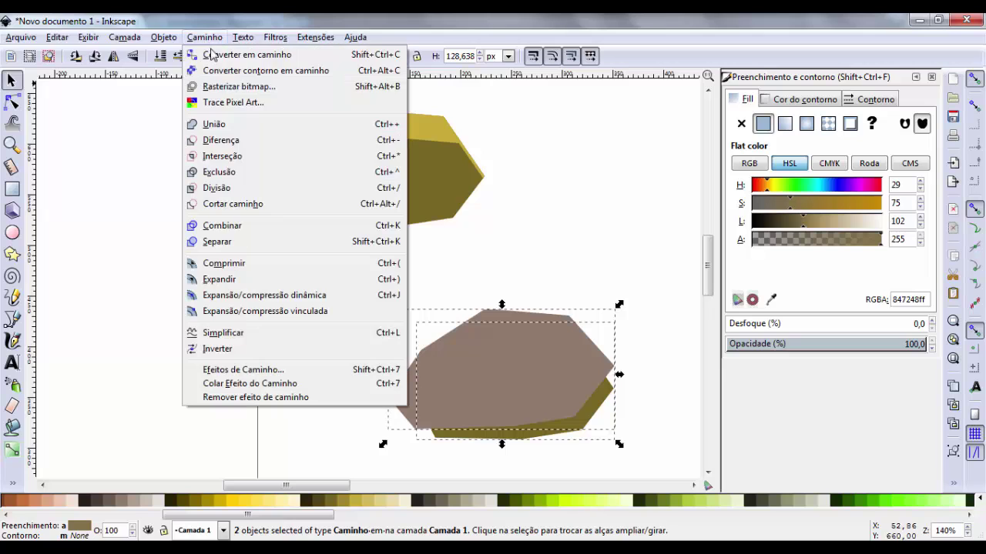
left_click(248, 145)
left_click(593, 333)
- Move the remaining olive rim onto the stone's bottom edge as a shadow and fill it with dark olive #504416
left_click_drag(566, 436, 425, 208)
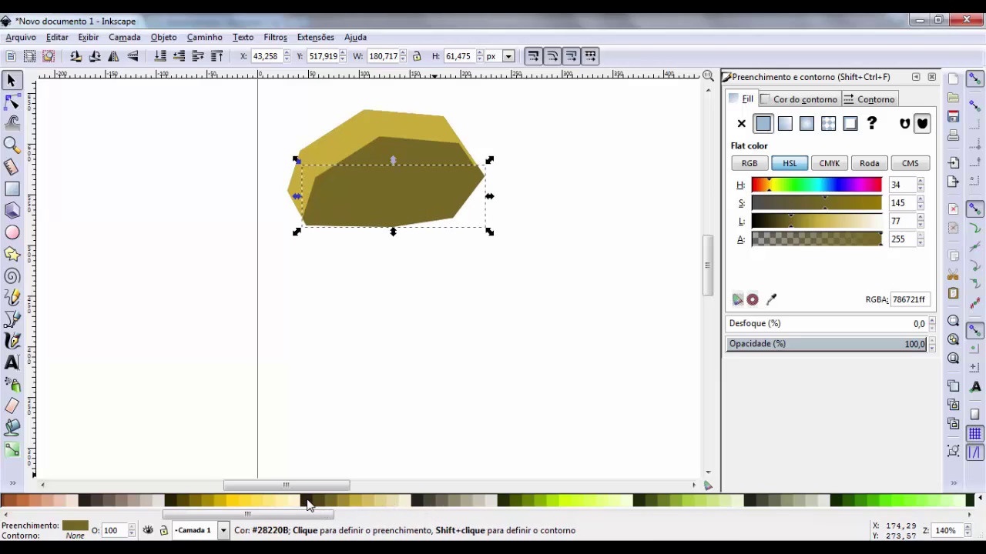
left_click(308, 504)
left_click(322, 506)
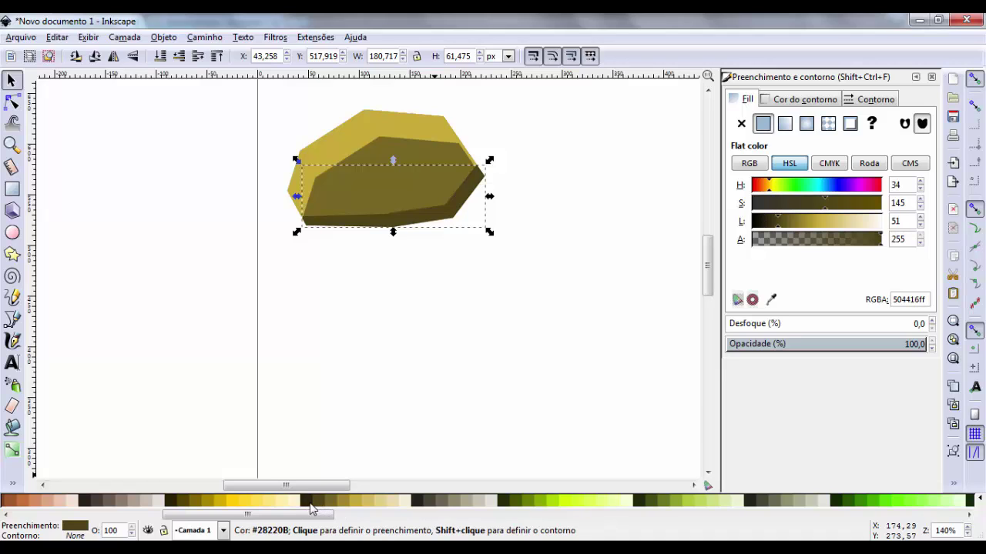
left_click(518, 281)
scroll(521, 308, "up", 2)
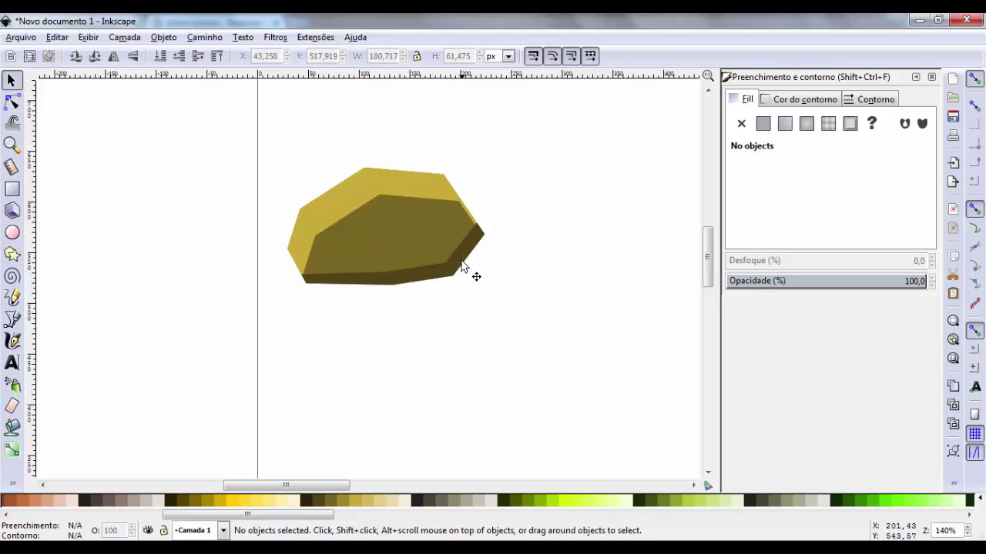
- Pull the yellow highlight shape's right-tip nodes inward along the stone's right edge, away from the dark shadow's outer corner
key("plus")
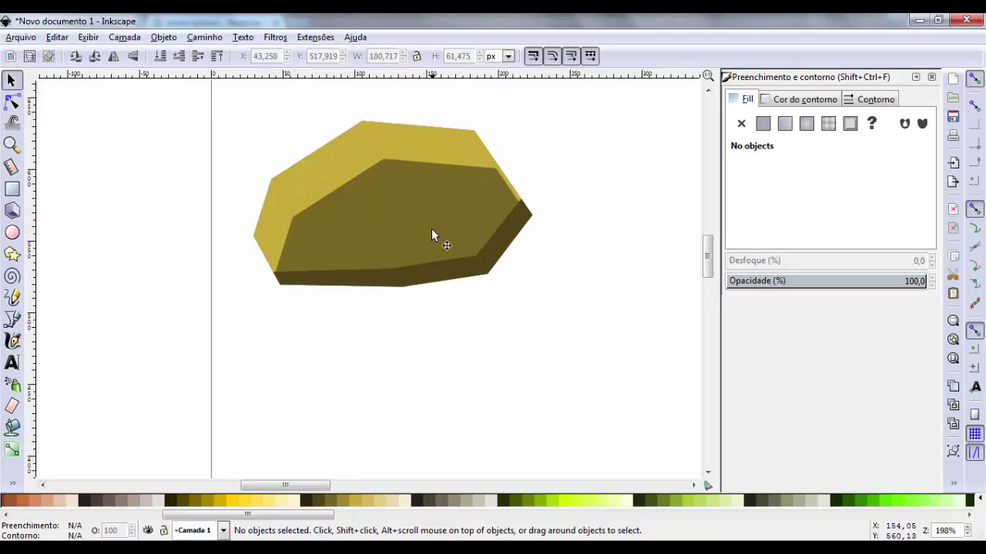
key("plus")
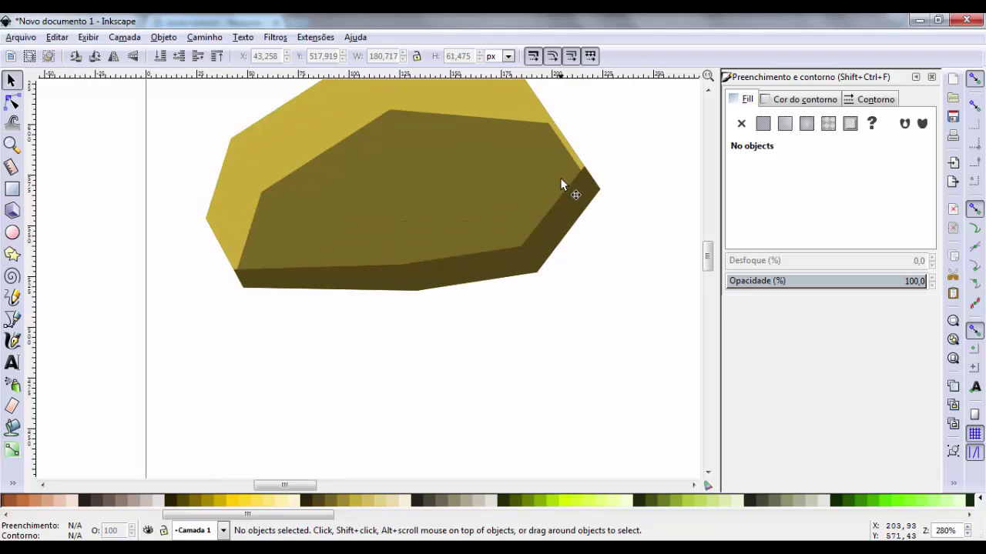
left_click(520, 98)
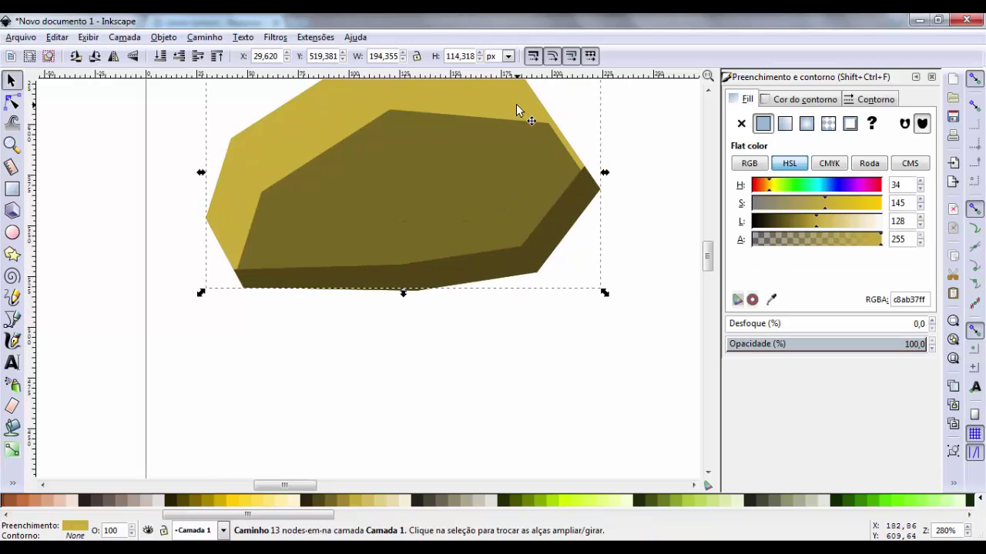
key("n")
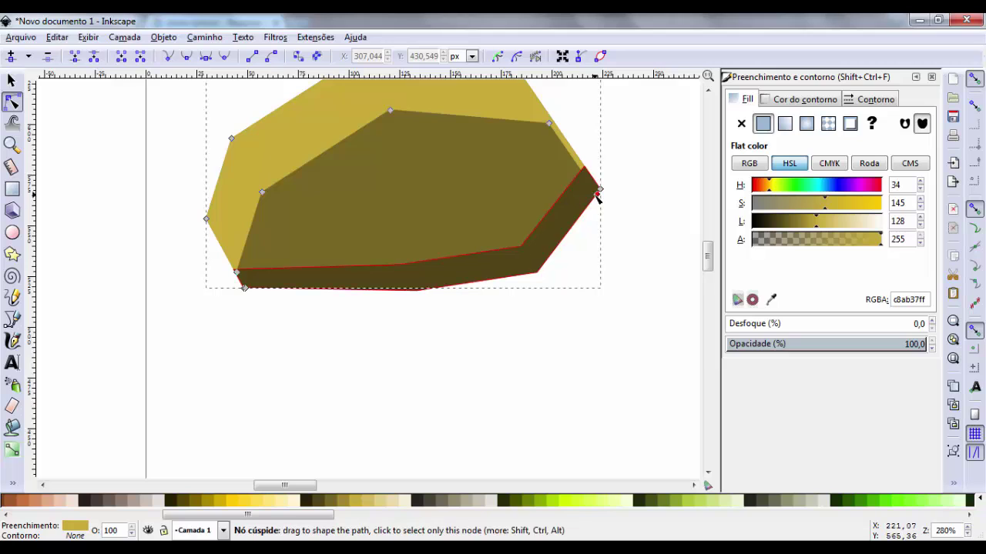
left_click_drag(596, 194, 572, 150)
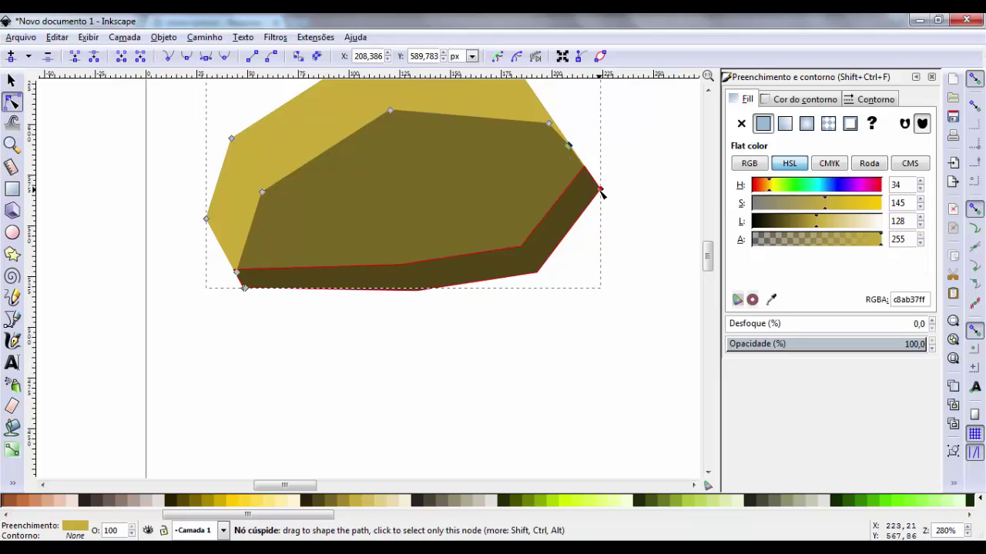
left_click(600, 189)
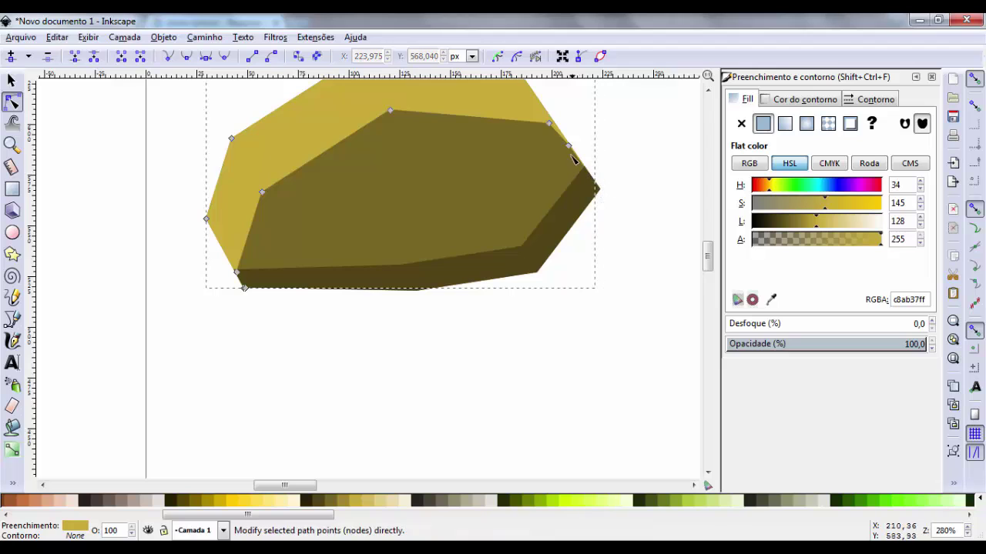
left_click_drag(569, 151, 573, 155)
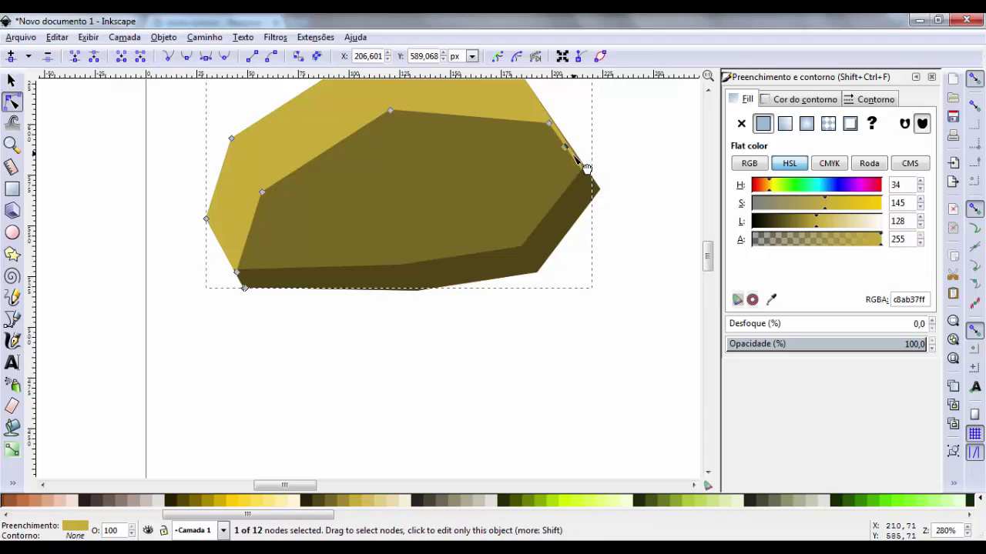
- Draw a branching freehand crack running from the stone's right shadow edge inward across the olive face
scroll(451, 255, "up", 2)
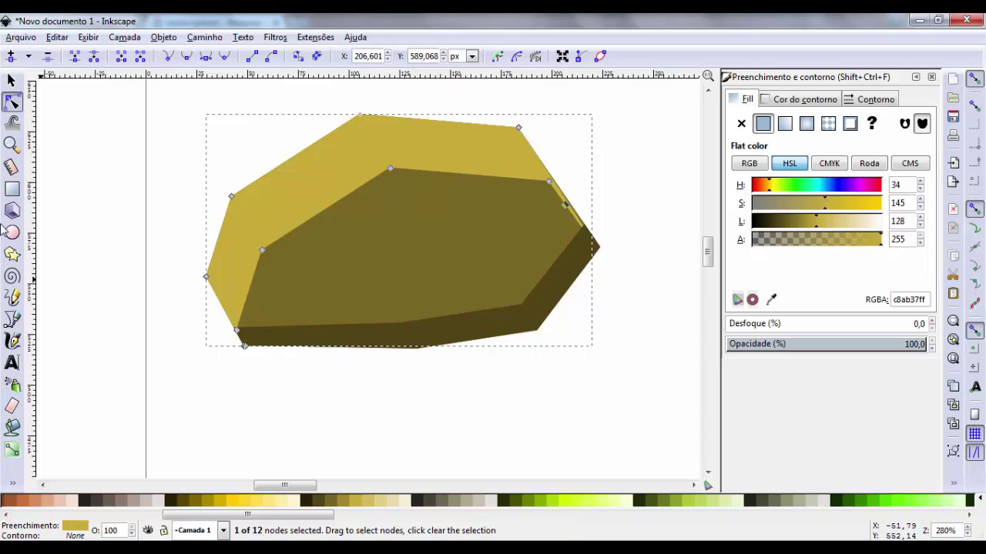
left_click(14, 298)
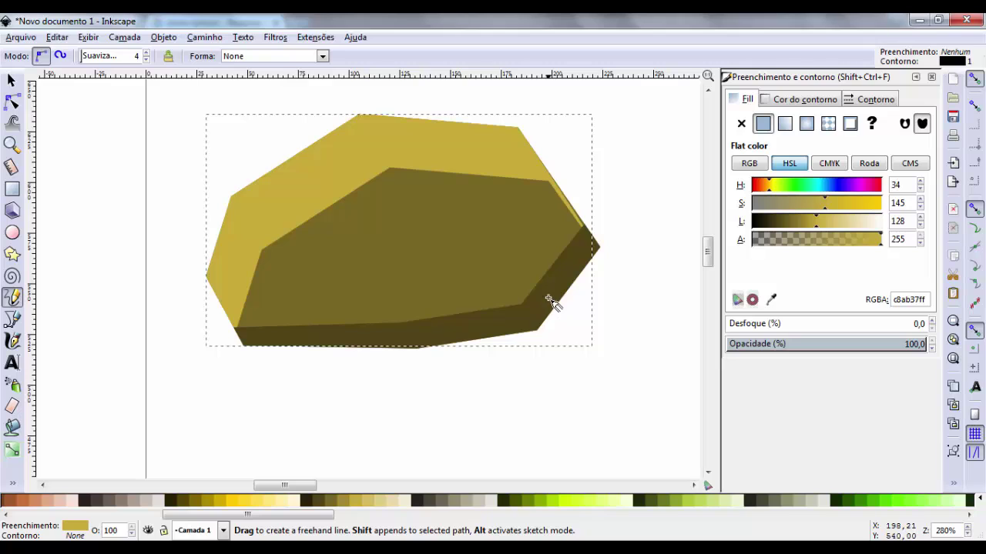
left_click_drag(566, 280, 438, 221)
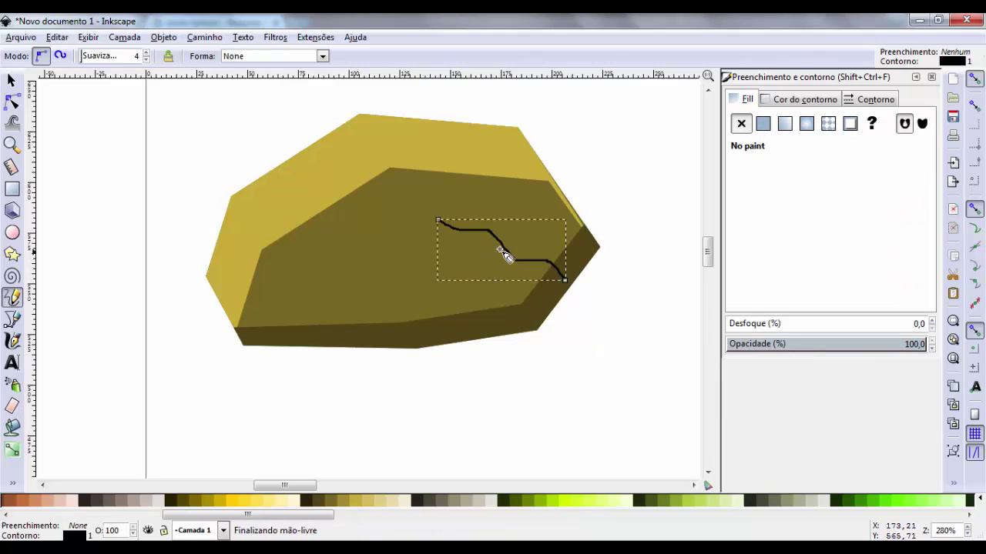
mouse_move(500, 245)
left_mouse_down()
mouse_move(435, 254)
mouse_move(502, 243)
mouse_move(463, 202)
left_mouse_up()
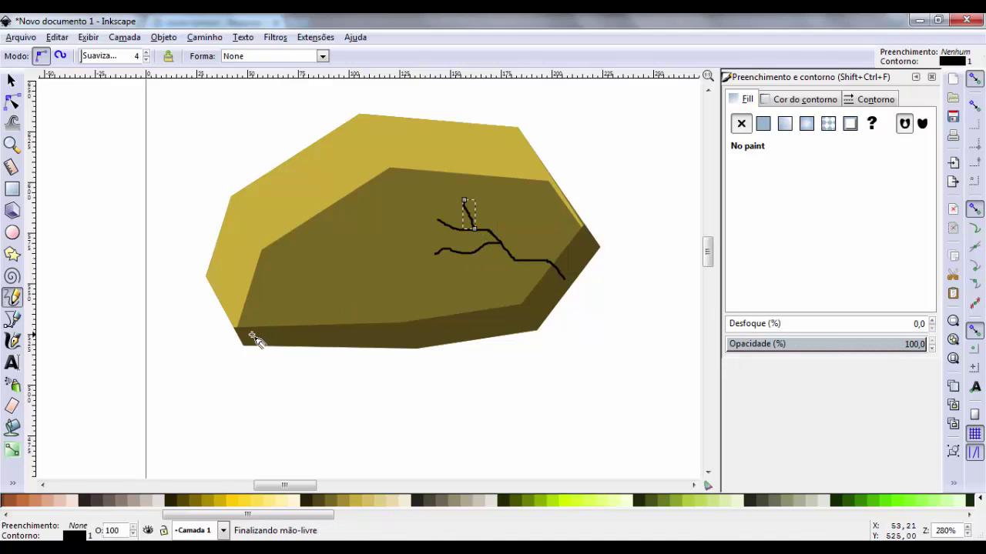
- Draw a second branching freehand crack rising from the stone's lower-left shadow corner into the olive face
left_click_drag(251, 334, 319, 264)
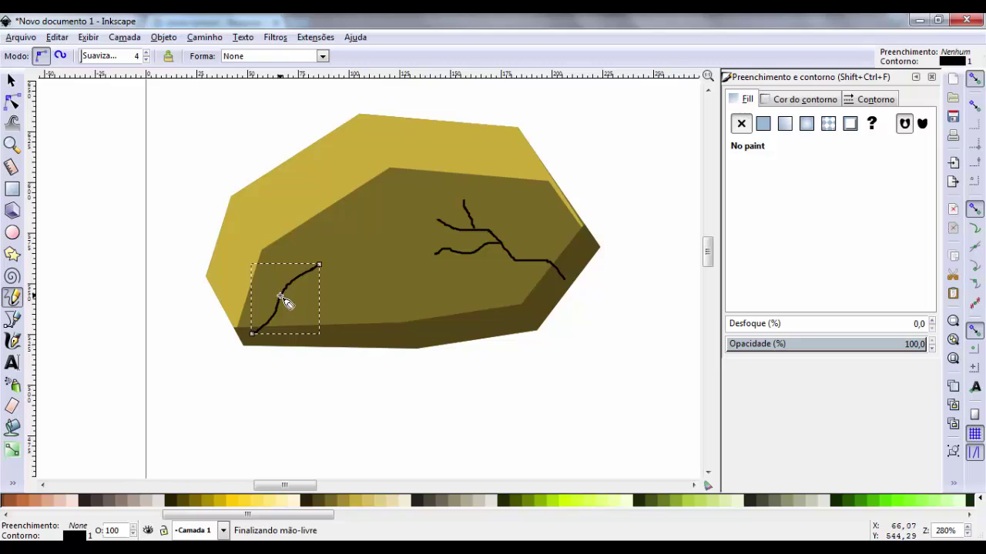
mouse_move(282, 298)
left_mouse_down()
mouse_move(345, 292)
mouse_move(313, 234)
left_mouse_up()
left_click(306, 272)
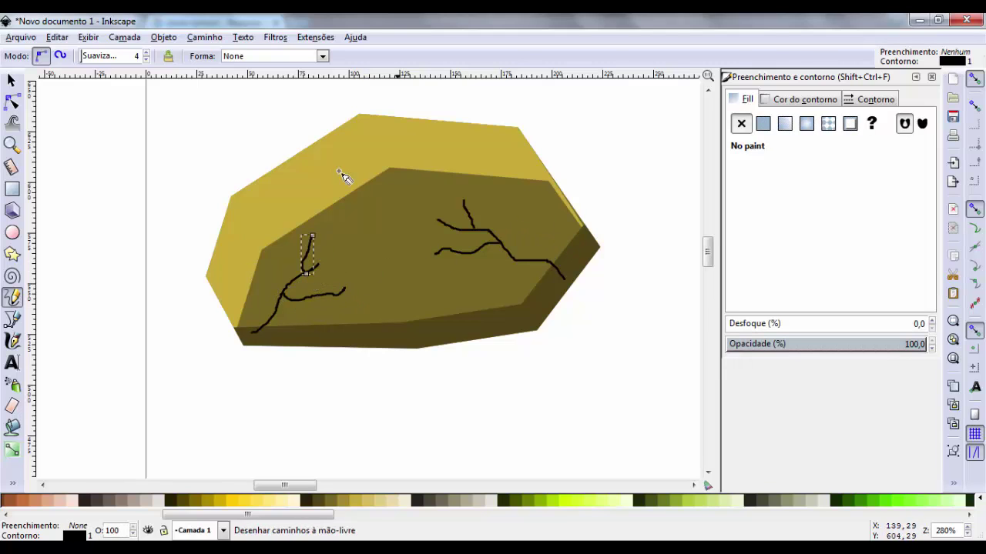
- Colour the strokes of all six crack lines with the sampled shadow olive, darkened to lightness 19 (#1d1908)
left_click(11, 80)
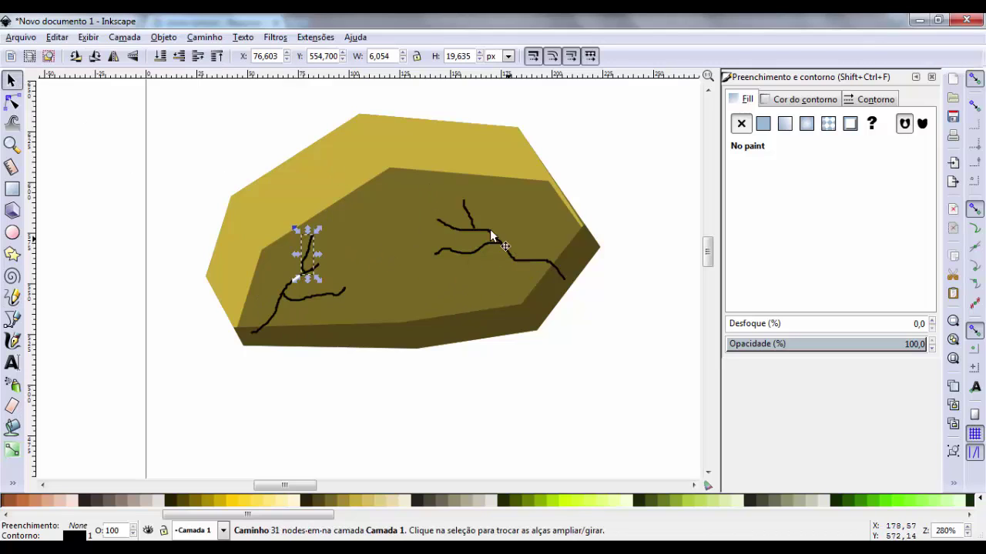
left_click(465, 229)
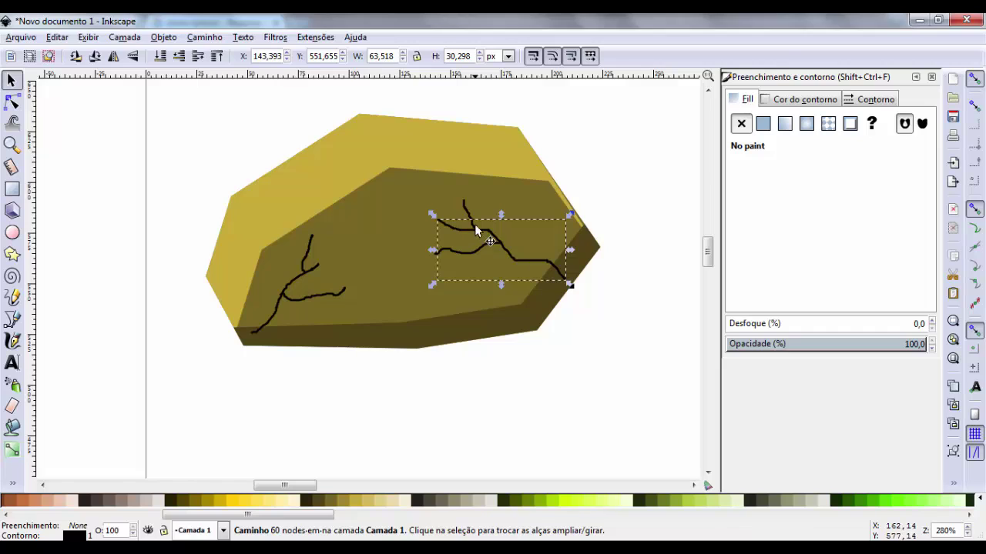
left_click(464, 206, "shift")
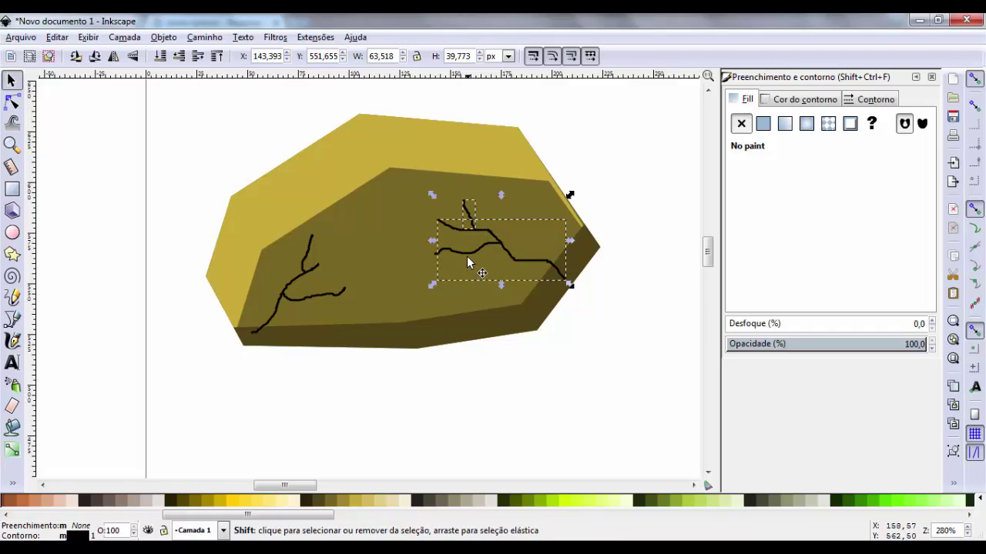
left_click(471, 257, "shift")
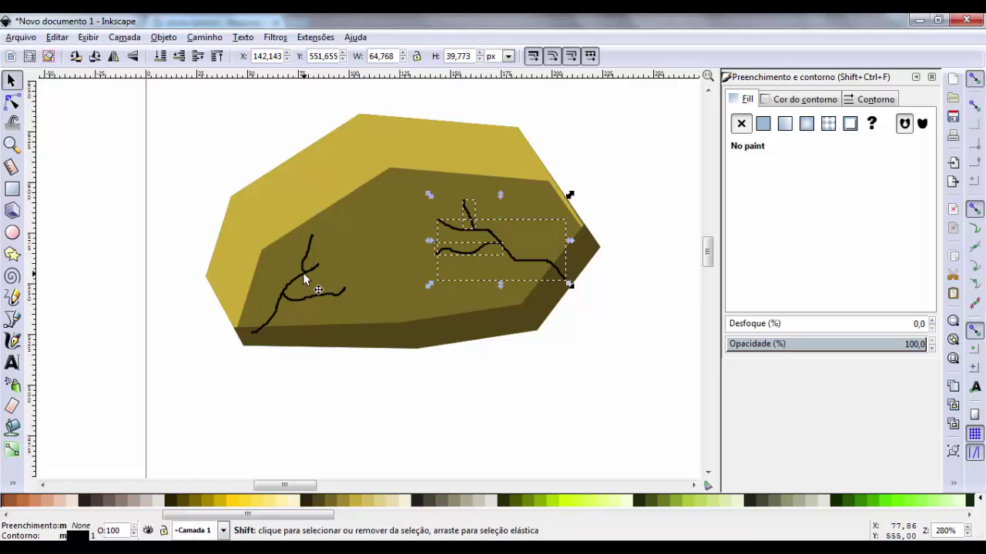
left_click(302, 272, "shift")
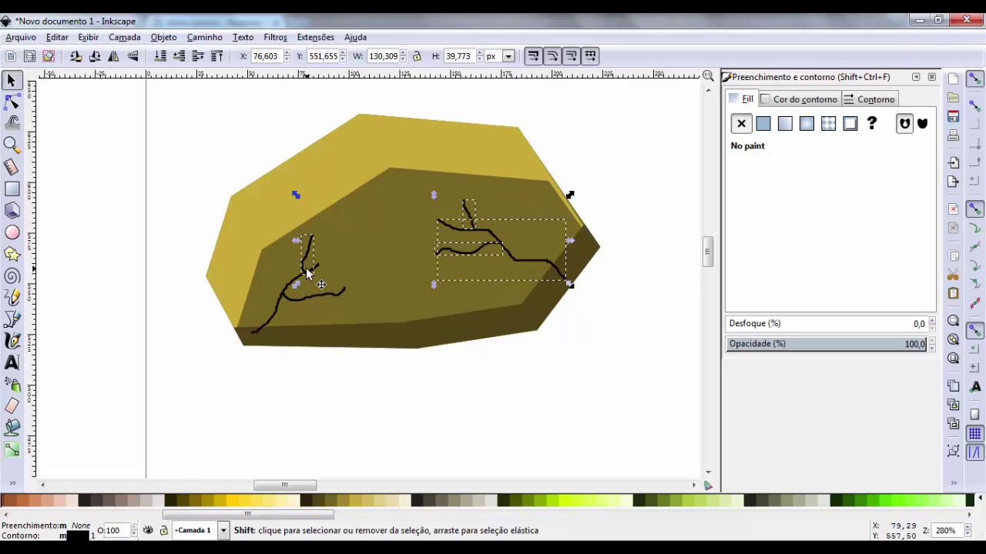
left_click(291, 283, "shift")
left_click(302, 299, "shift")
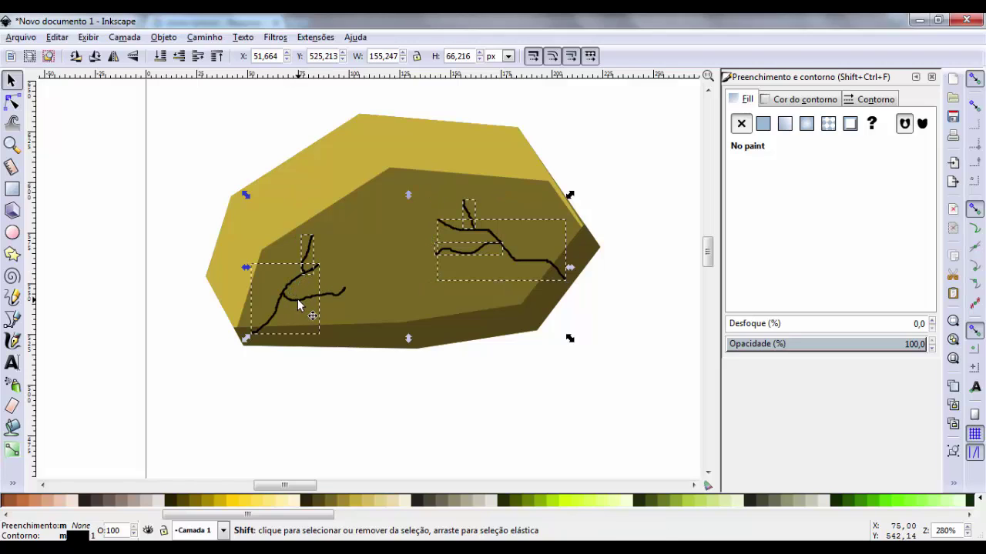
left_click(382, 257, "shift")
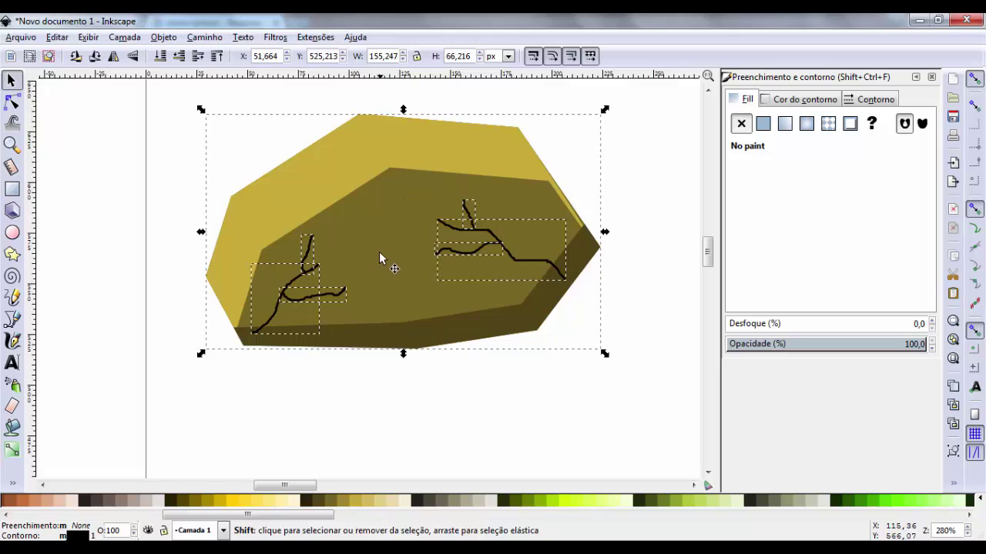
left_click(386, 262, "shift")
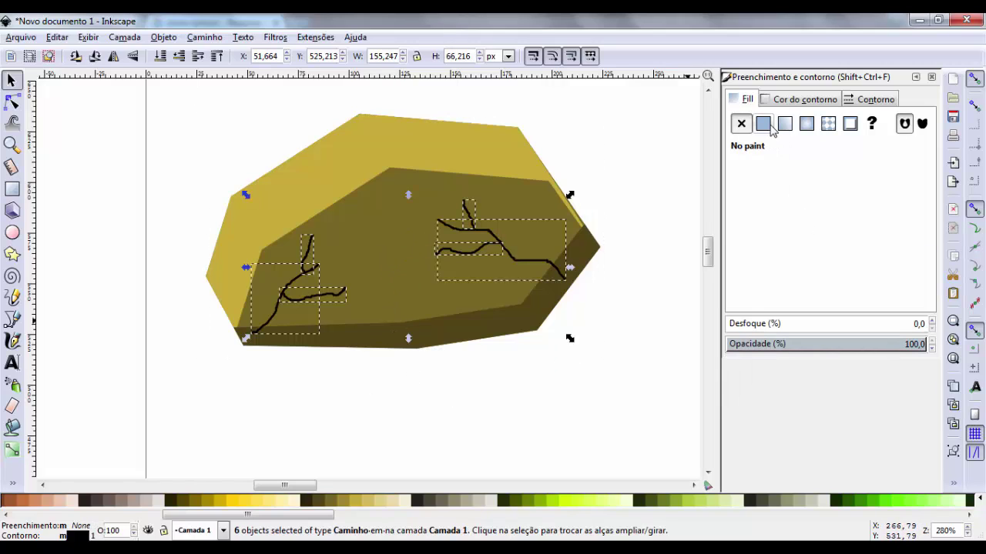
left_click(783, 103)
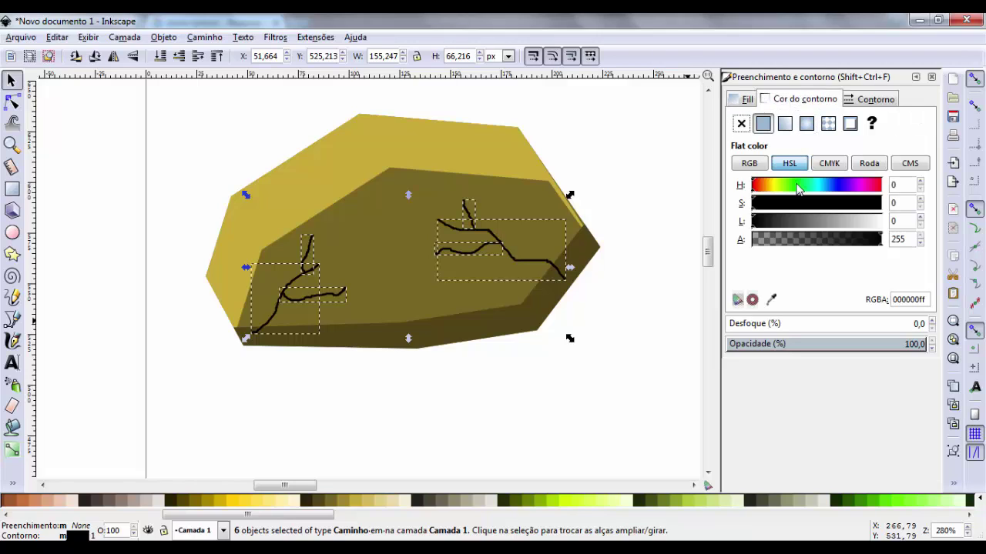
left_click(770, 301)
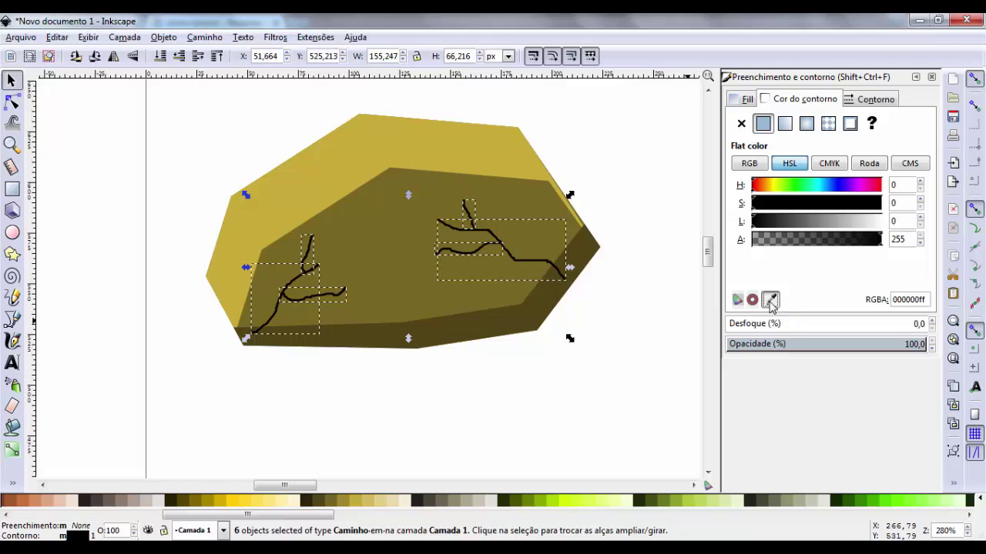
left_click(547, 306)
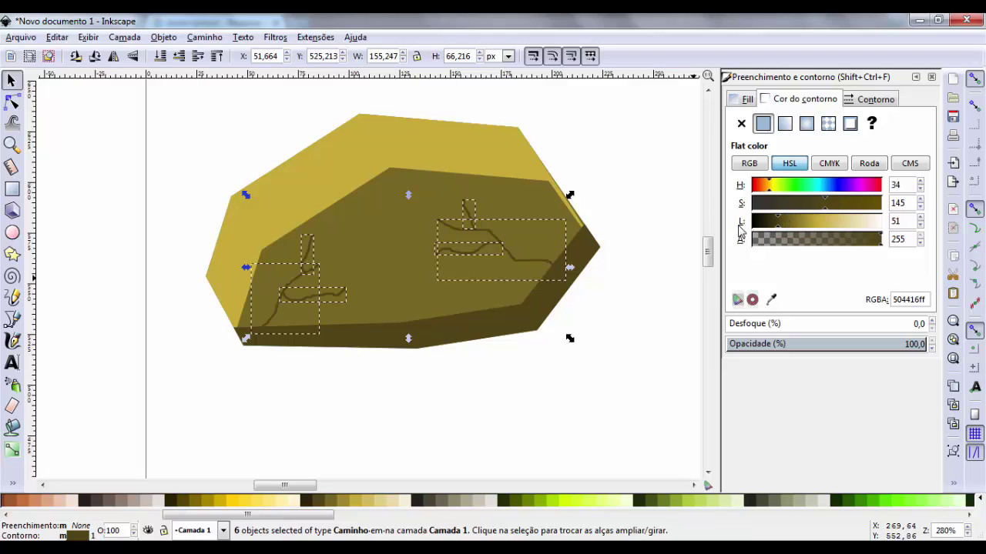
left_click_drag(779, 229, 763, 237)
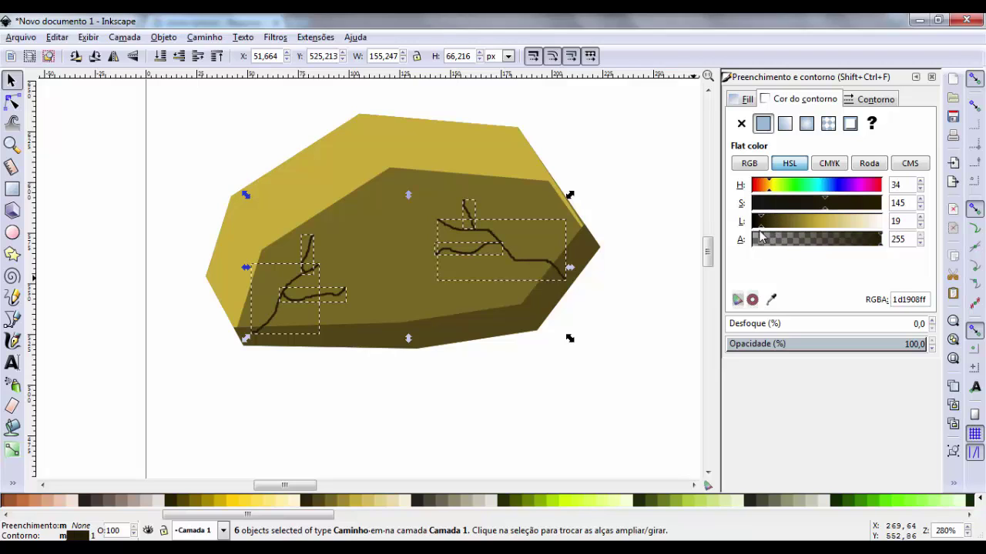
left_click(198, 131)
- Draw a rectangle about 42 by 25 px over the highlight's upper-left edge, remove its stroke and convert it to a path
scroll(585, 347, "up", 1)
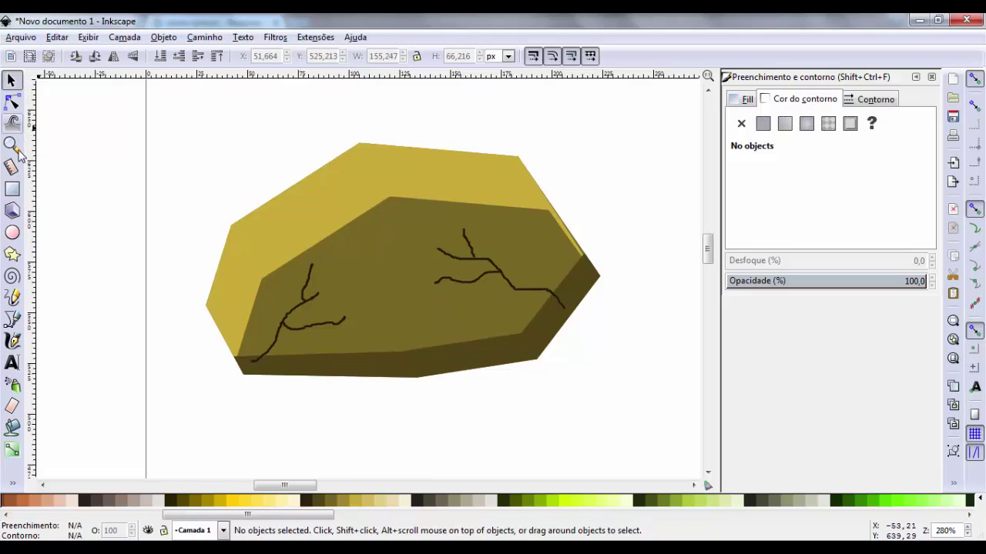
left_click(12, 189)
left_click_drag(330, 180, 241, 231)
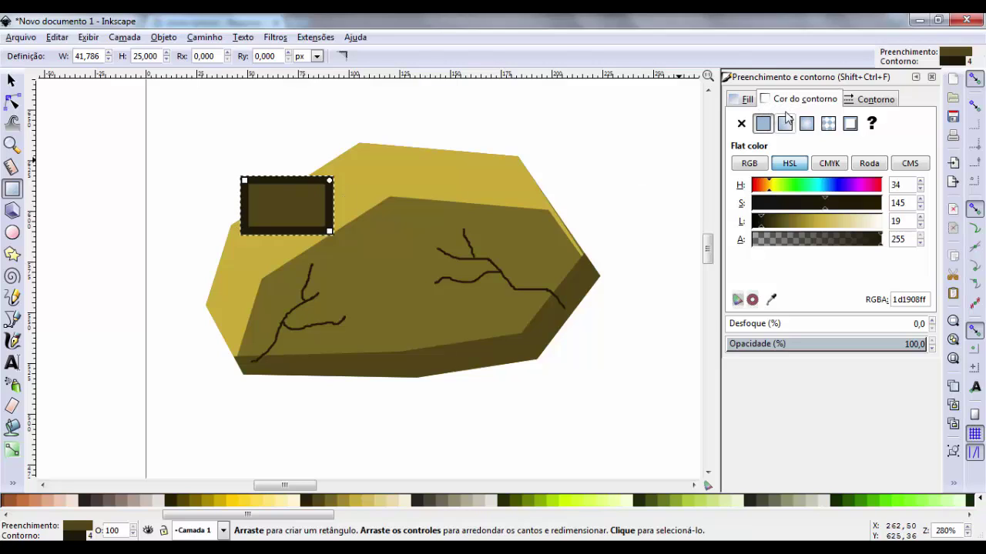
left_click(741, 123)
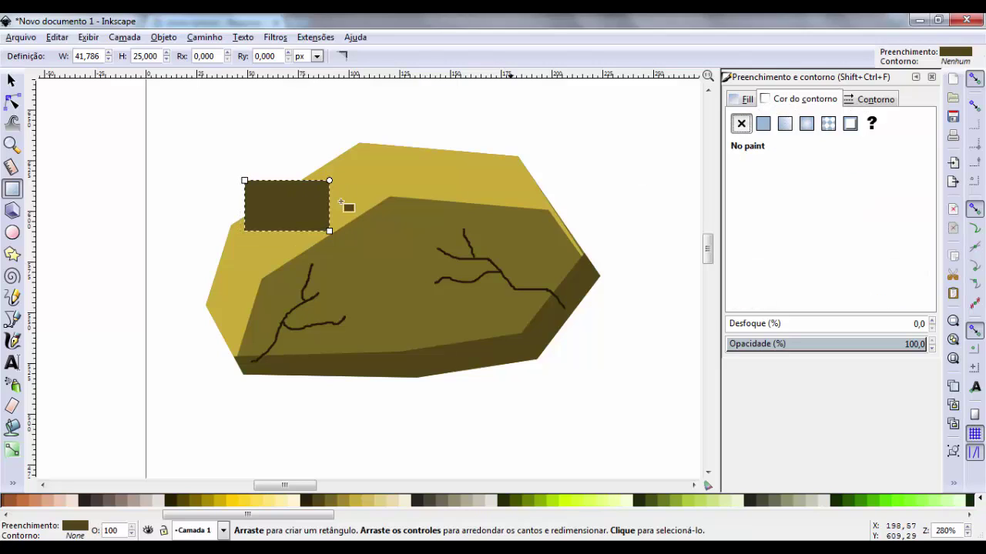
left_click(12, 81)
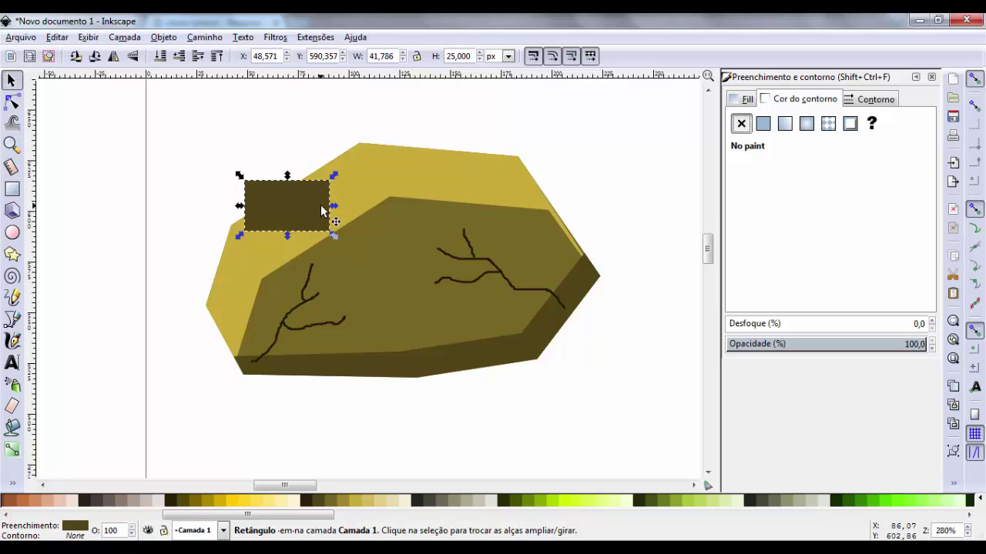
left_click(204, 37)
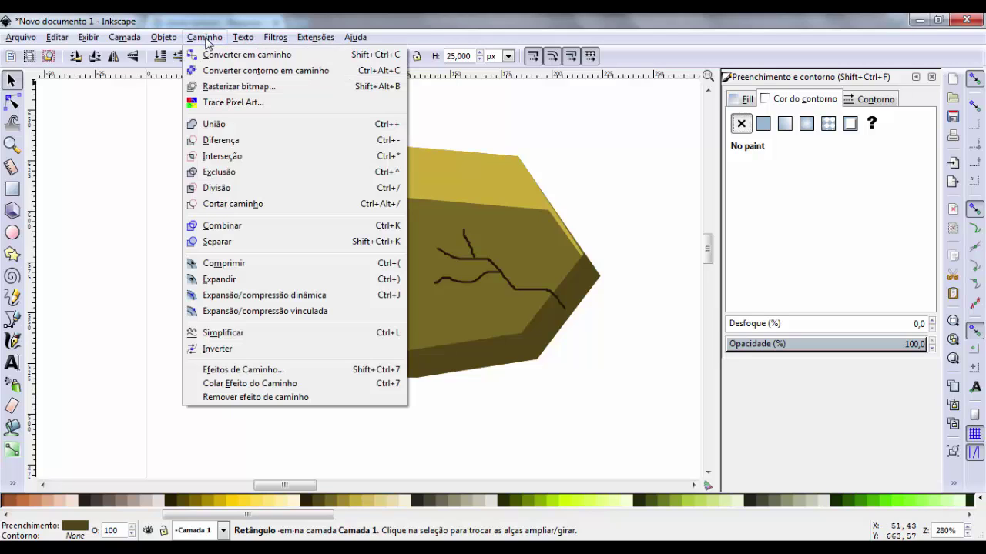
left_click(231, 53)
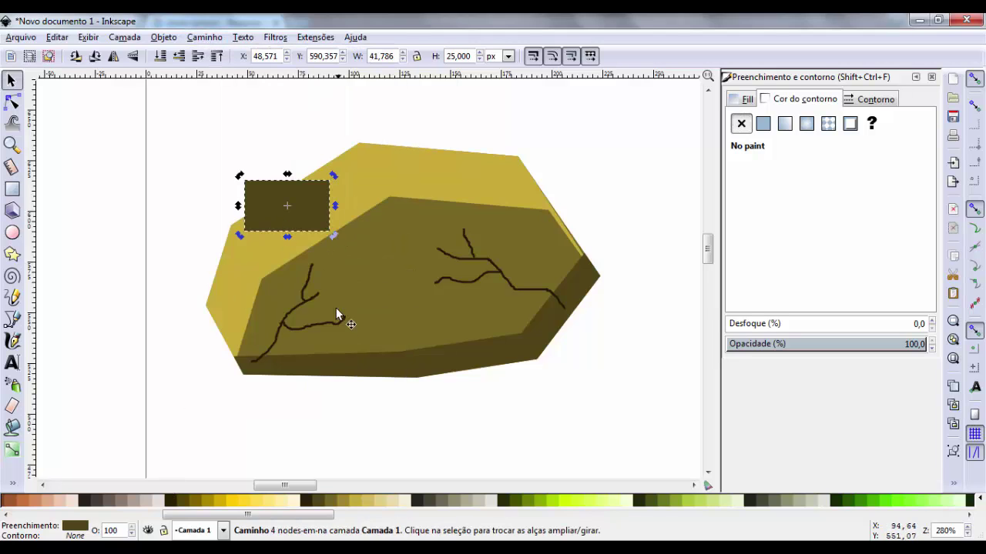
- Fill the rectangle with the highlight's sampled yellow, lightened to lightness 204 (#e9ddae)
left_click(742, 101)
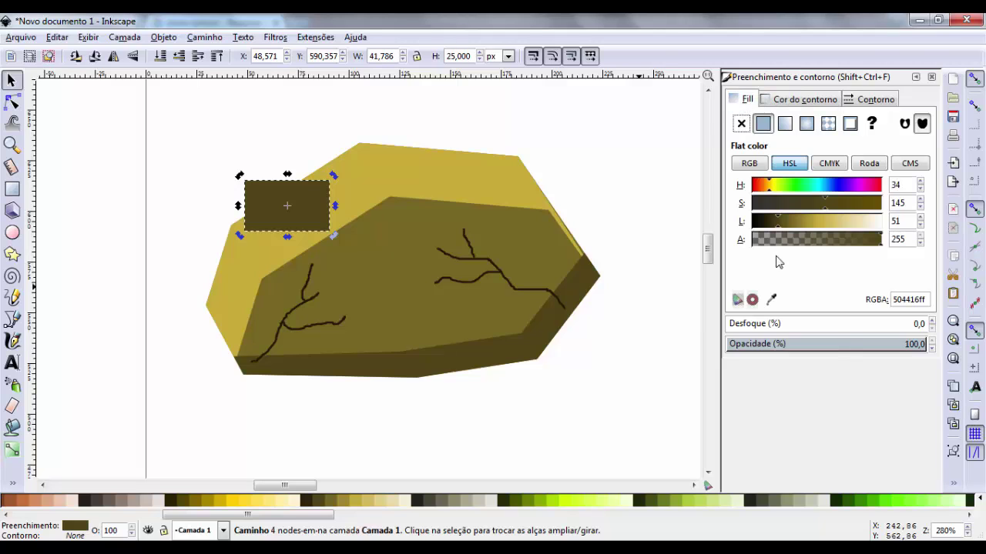
left_click(771, 299)
left_click(382, 183)
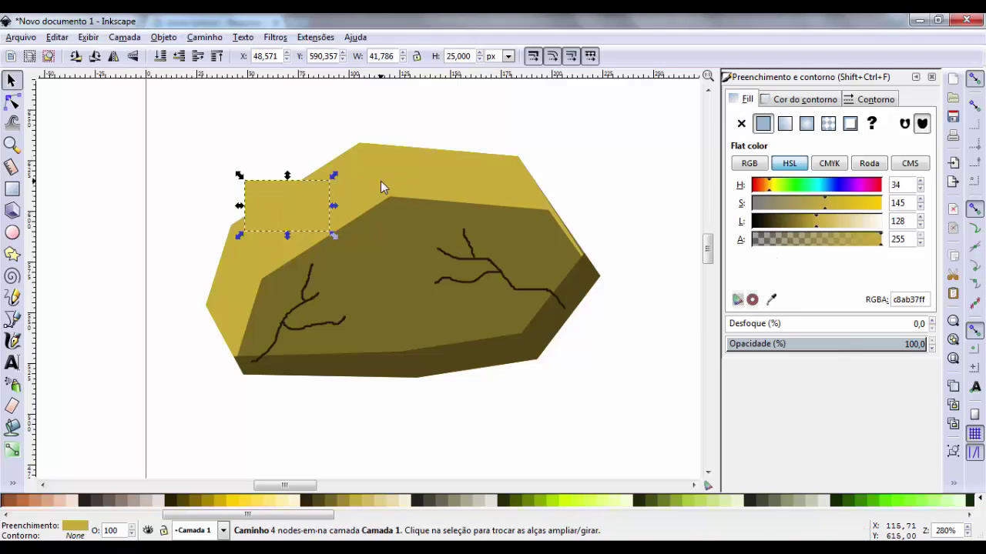
left_click_drag(818, 229, 855, 231)
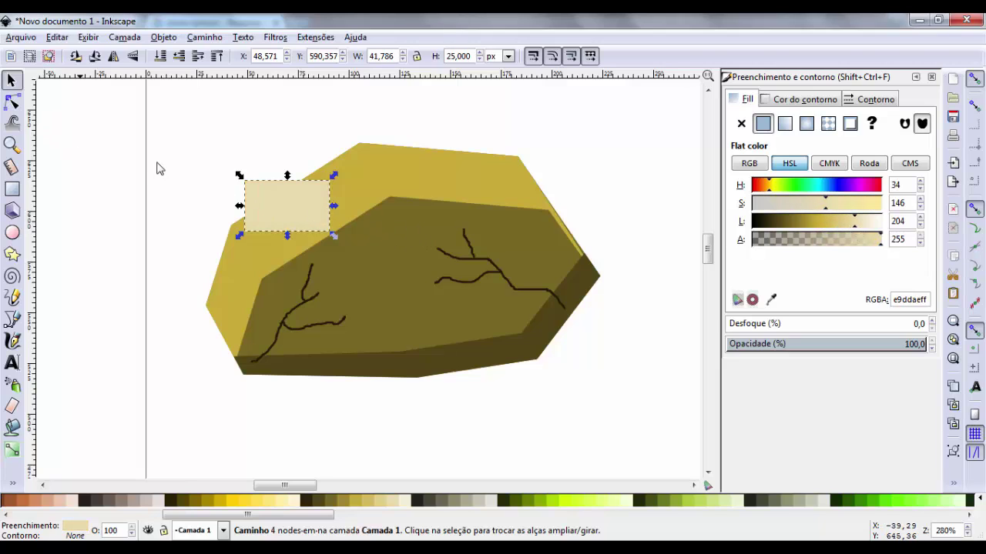
- Reshape the pale rectangle by its four corner nodes into a slanted band about 56 by 46 px, parallel to the highlight's upper-left edge
left_click(262, 211)
left_click(291, 213)
key("n")
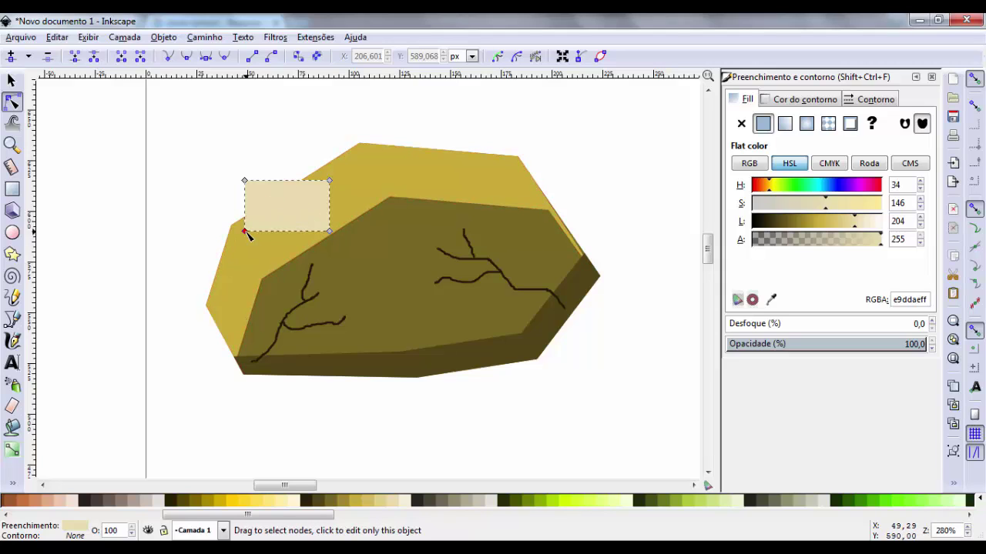
left_click_drag(244, 230, 260, 260)
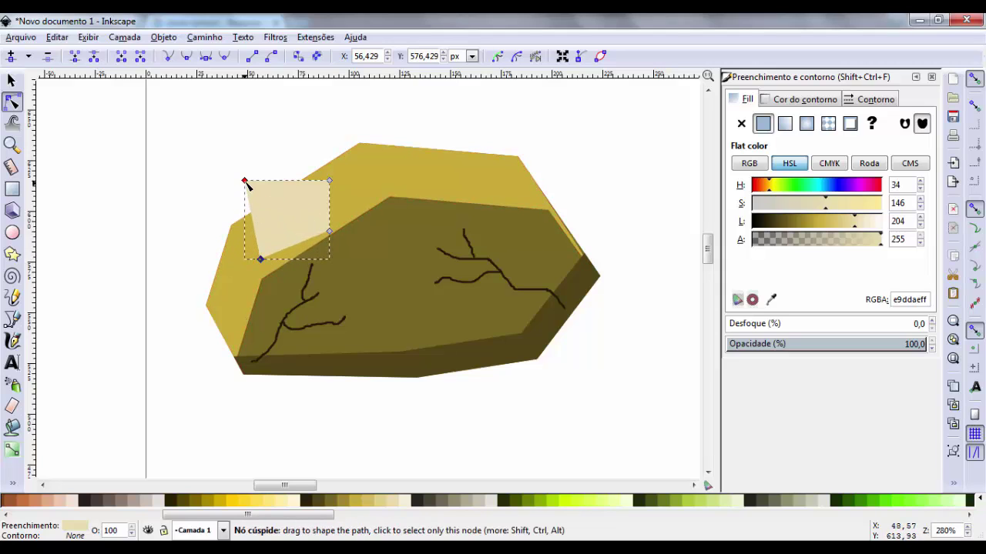
left_click_drag(245, 182, 242, 231)
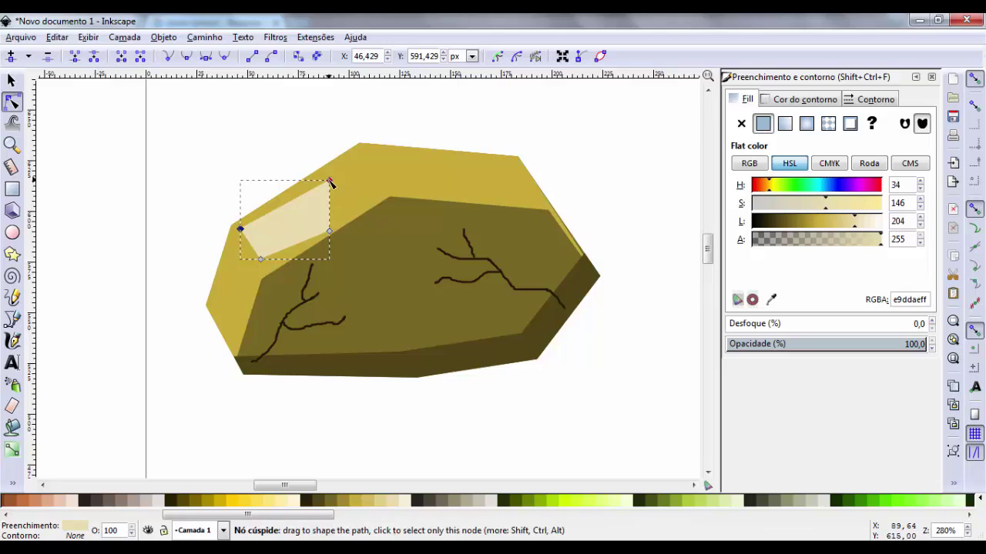
left_click_drag(331, 184, 342, 170)
left_click_drag(330, 231, 354, 199)
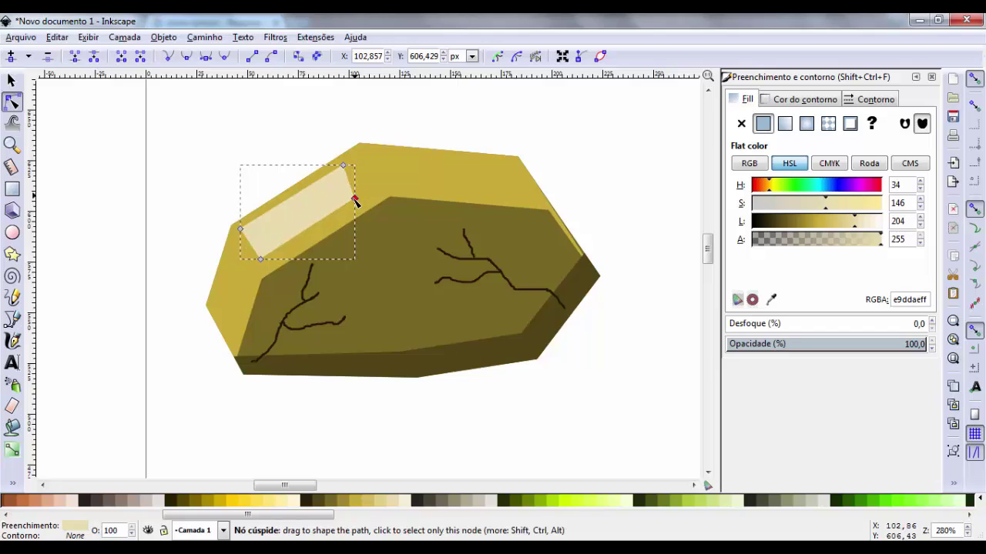
- Lower the reflection band's fill lightness to 161 (#d7c16a) and deselect it
left_click_drag(855, 231, 832, 230)
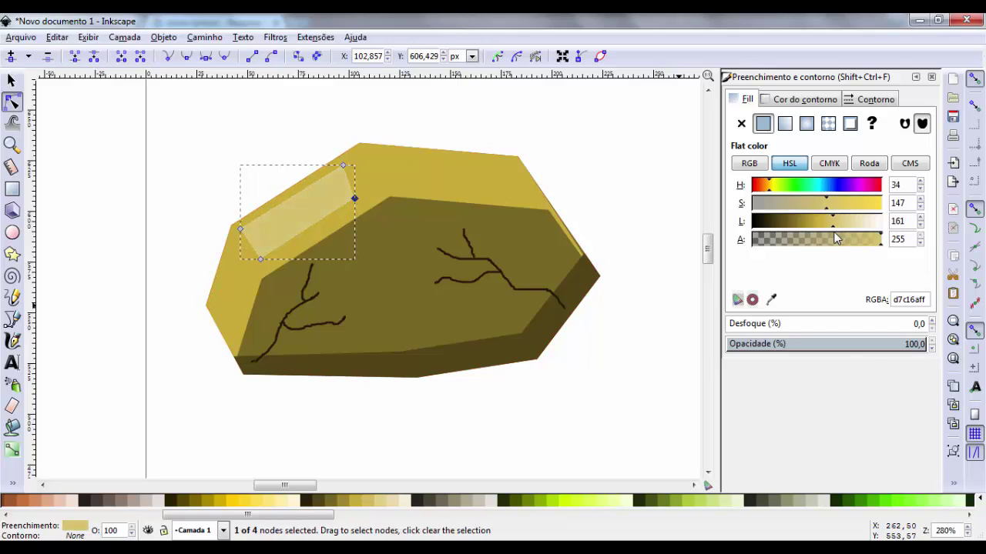
left_click(272, 154)
left_click(13, 80)
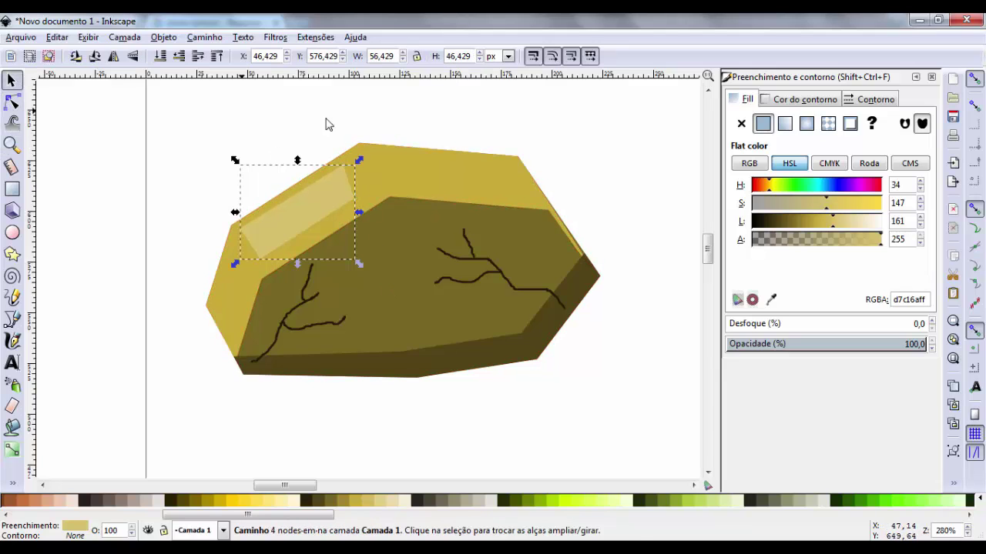
left_click(560, 369)
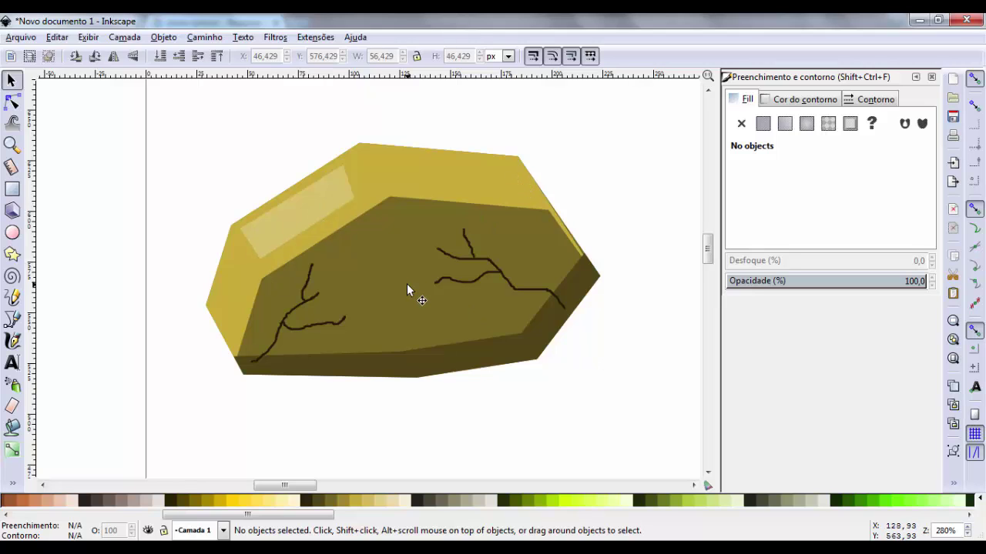
scroll(407, 283, "down", 2, "ctrl")
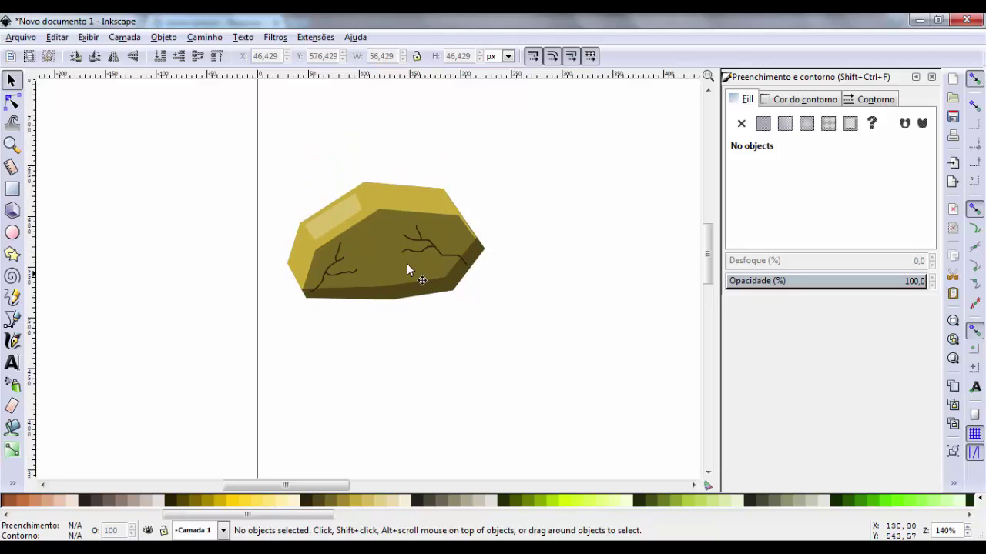
- Delete the light highlight shape on the yellow rock and group the rock's remaining pieces
left_click(339, 226)
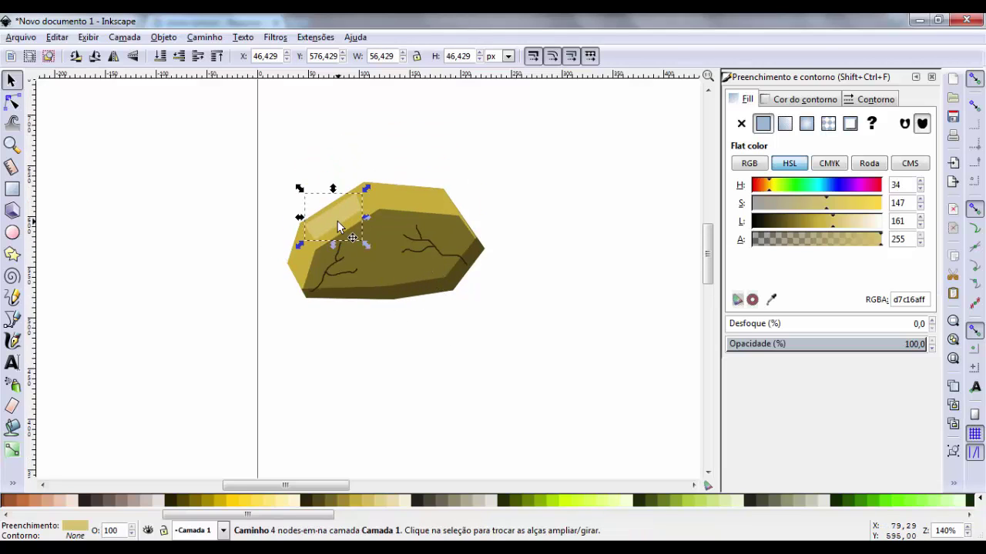
left_click(526, 180)
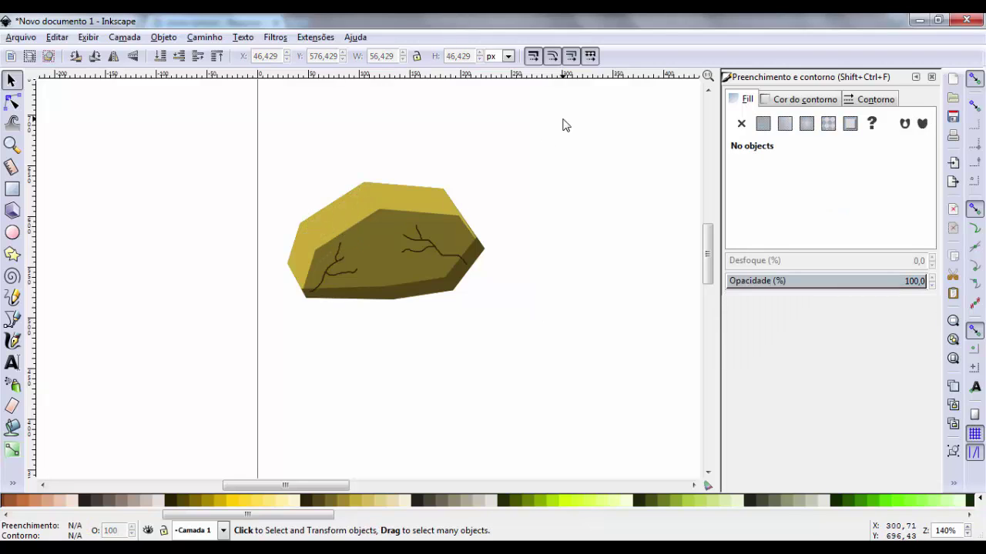
scroll(433, 231, "up", 3)
scroll(449, 303, "down", 4)
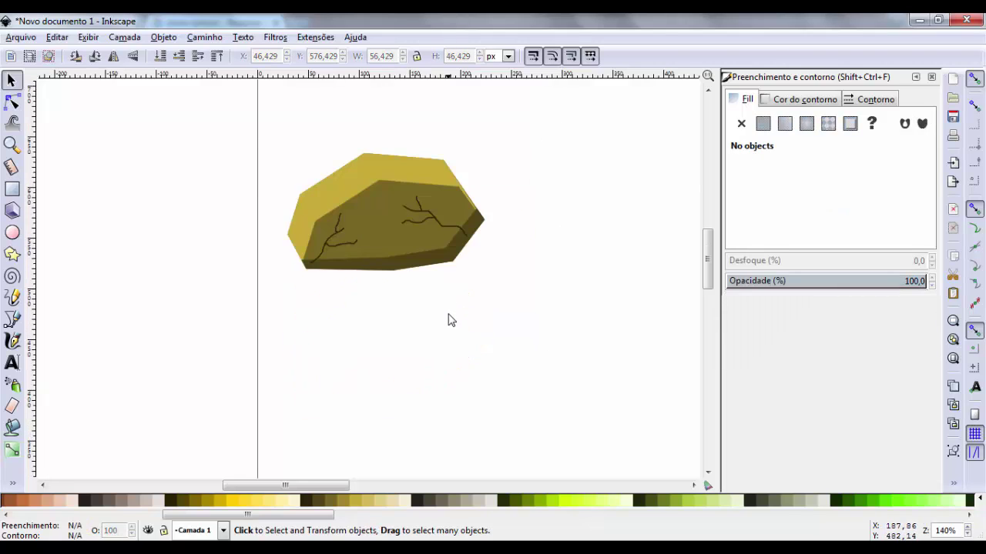
key("minus")
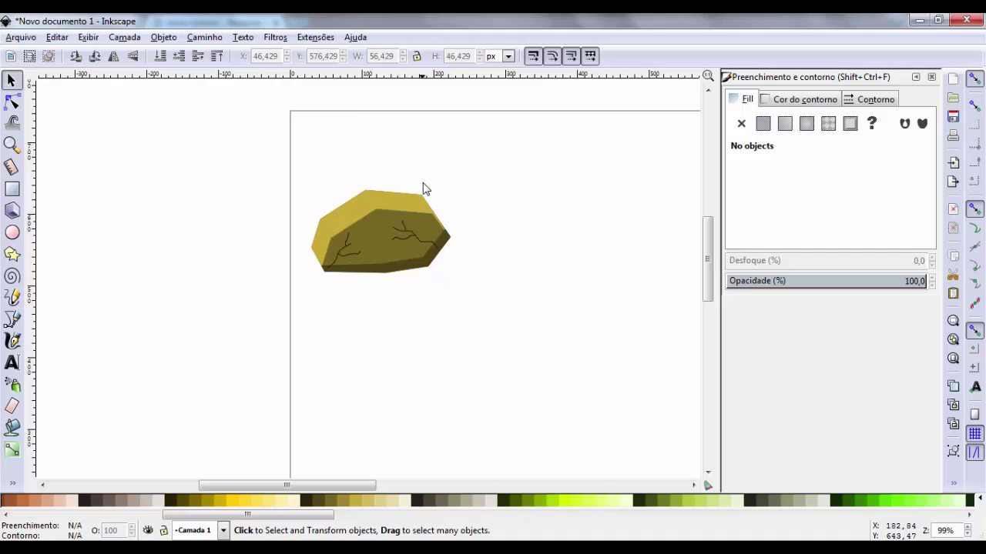
scroll(426, 216, "down", 2)
left_click_drag(474, 120, 286, 245)
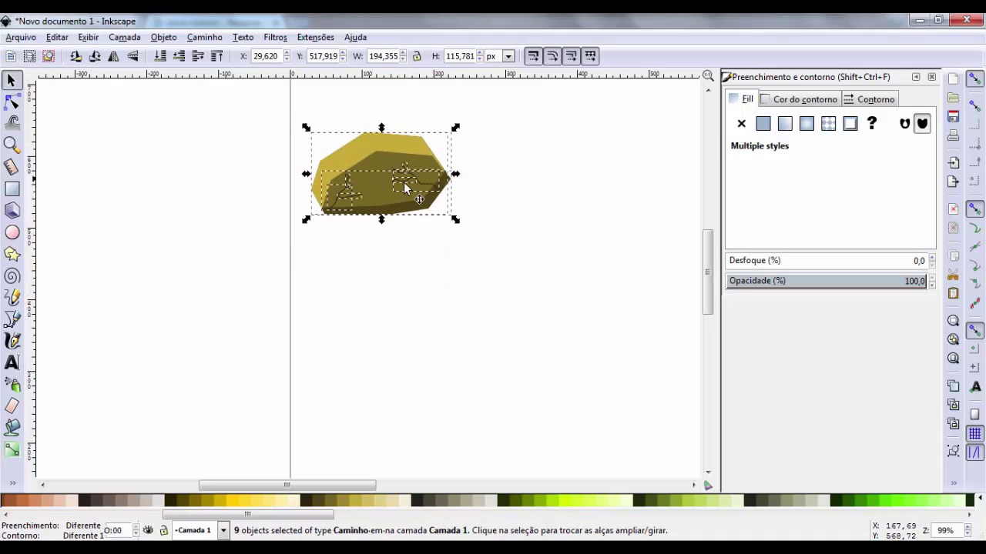
right_click(383, 206)
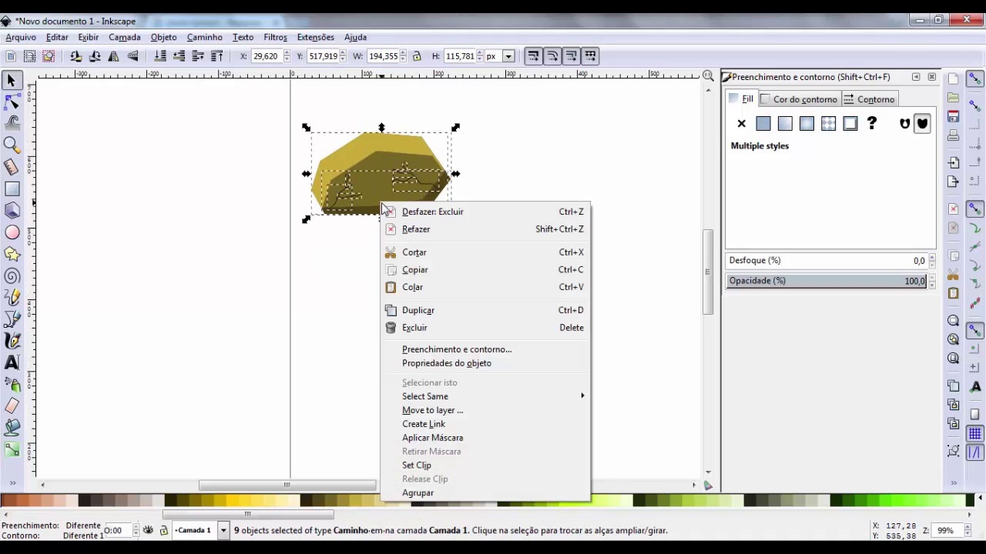
left_click(419, 493)
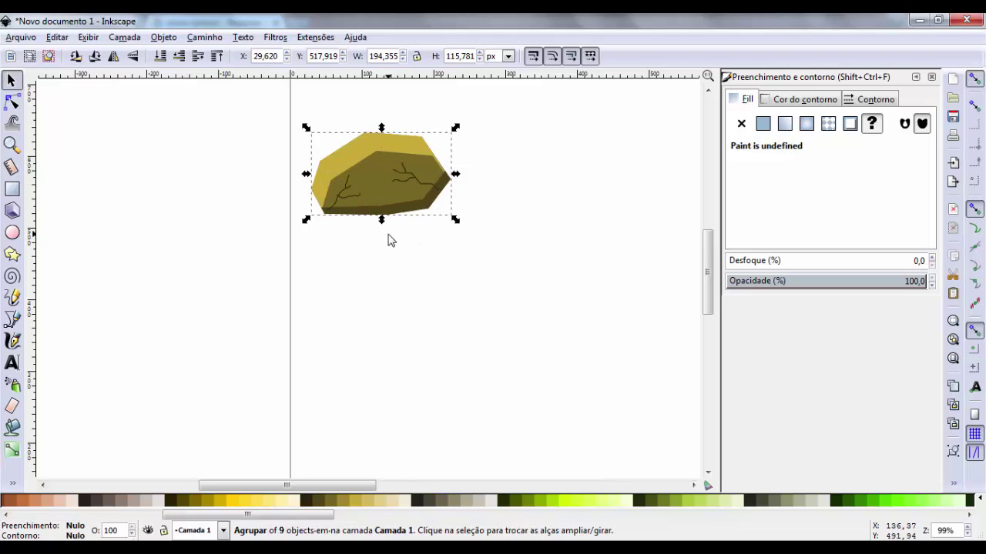
- Move the grouped yellow rock across the page to just above the gray stone
key("minus")
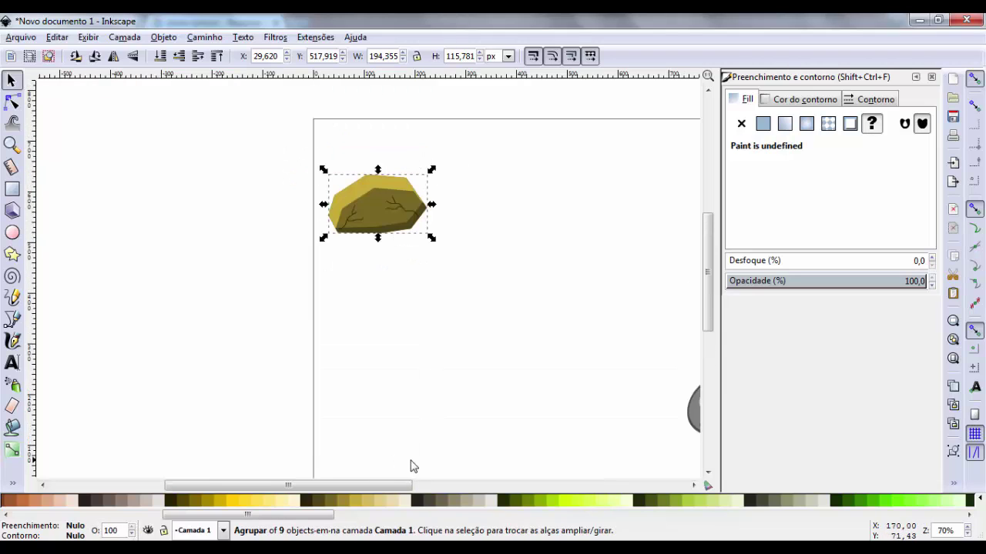
scroll(408, 461, "down", 2)
left_click_drag(368, 485, 395, 485)
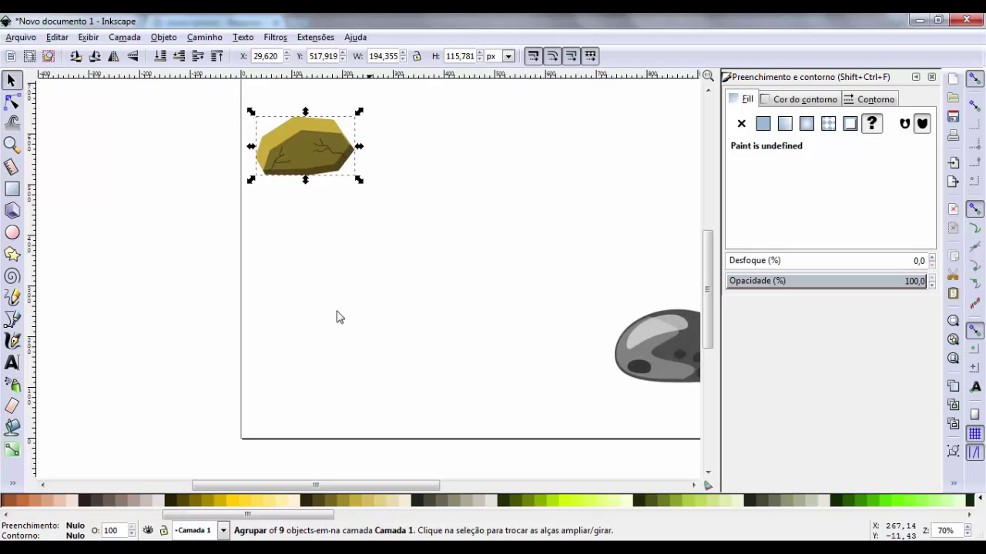
left_click_drag(294, 144, 588, 239)
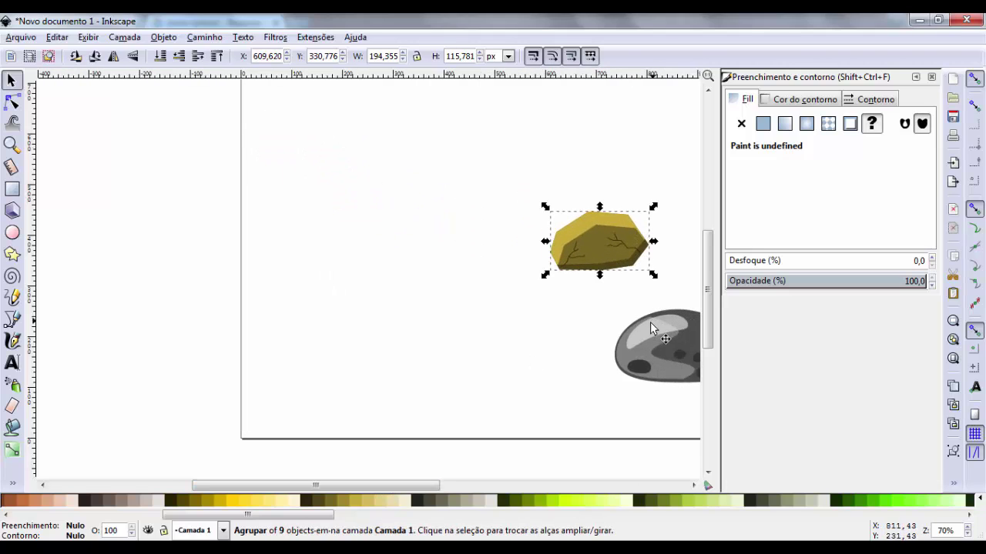
left_click_drag(391, 485, 478, 485)
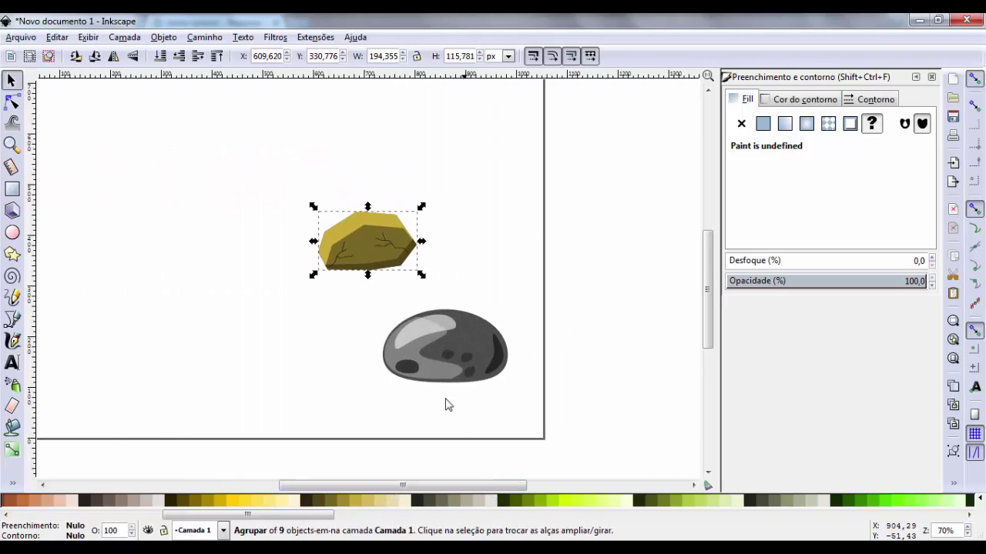
left_click_drag(383, 254, 466, 283)
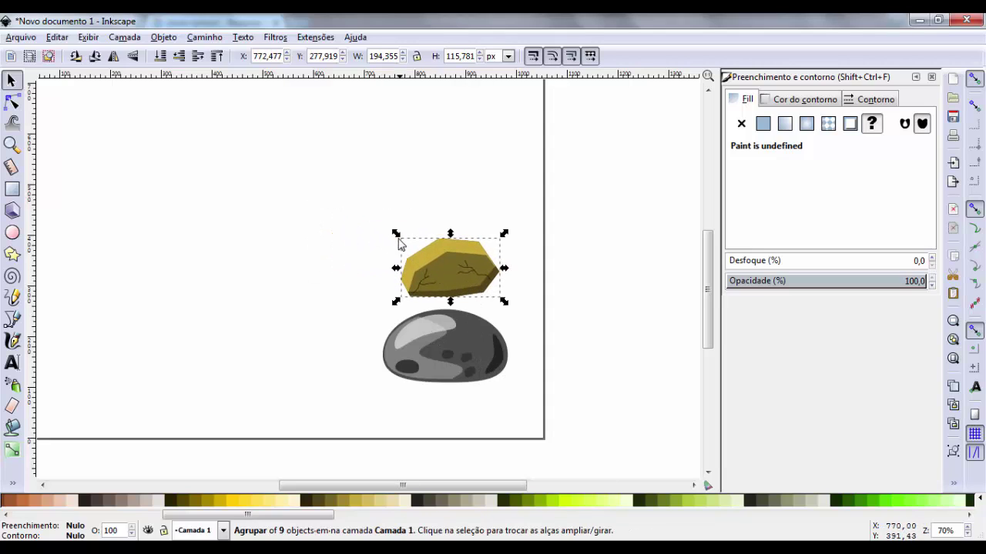
- Enlarge the yellow rock to about 254 × 170 px and place it directly above the gray stone
left_click_drag(397, 238, 383, 227)
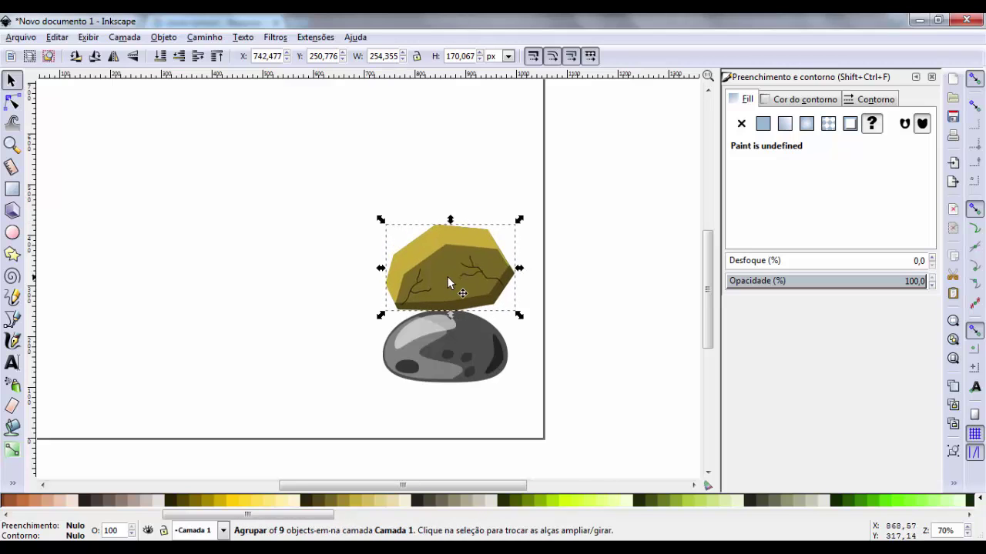
left_click_drag(451, 282, 385, 285)
left_click(336, 324)
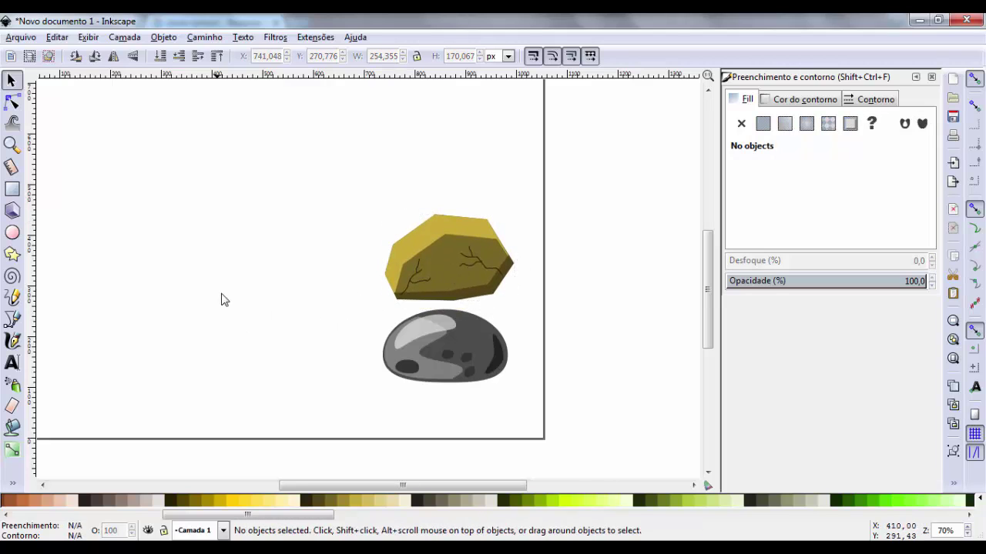
- Draw a tall 3D box in the empty upper-left area of the page
scroll(293, 377, "up", 1)
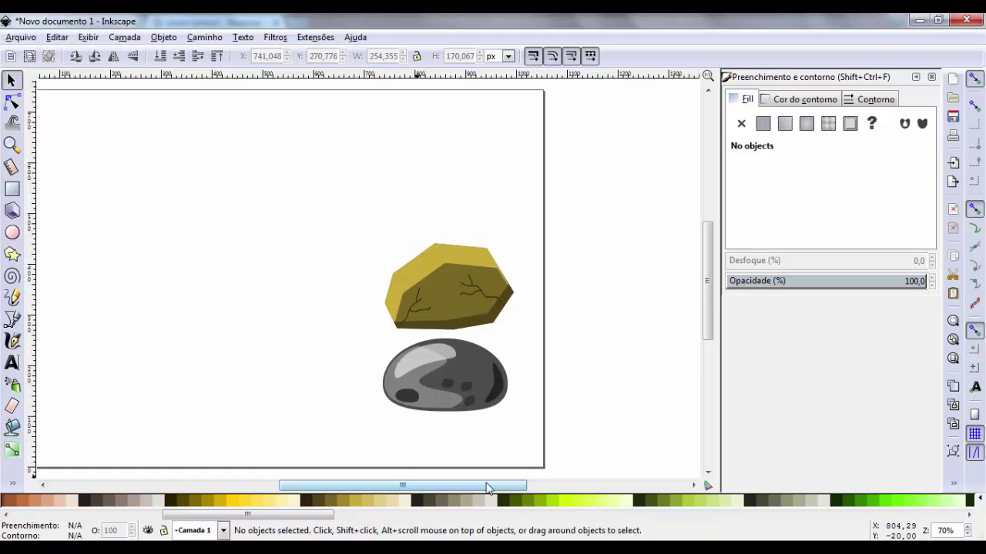
left_click_drag(478, 485, 398, 484)
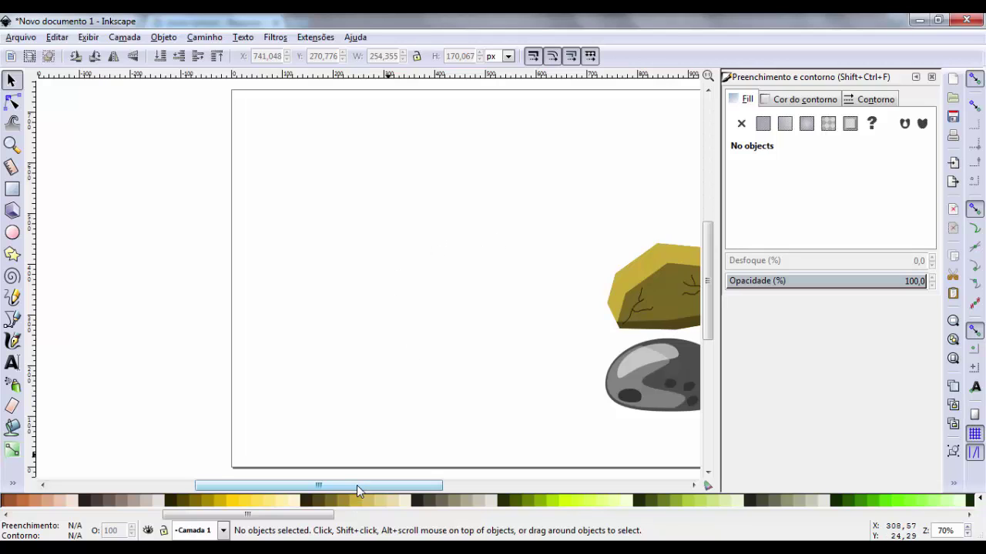
mouse_move(356, 485)
left_mouse_down()
mouse_move(396, 488)
mouse_move(345, 497)
left_mouse_up()
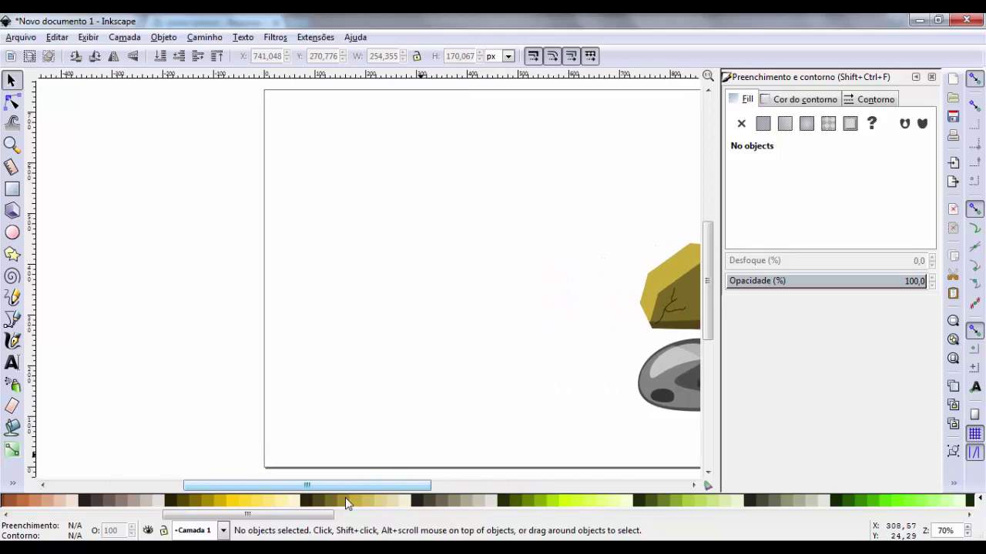
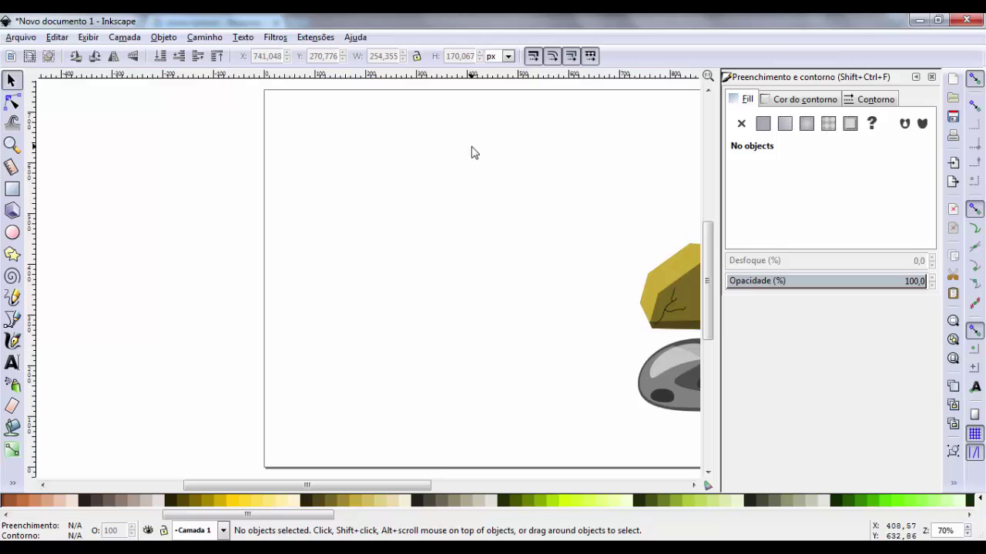
left_click(12, 210)
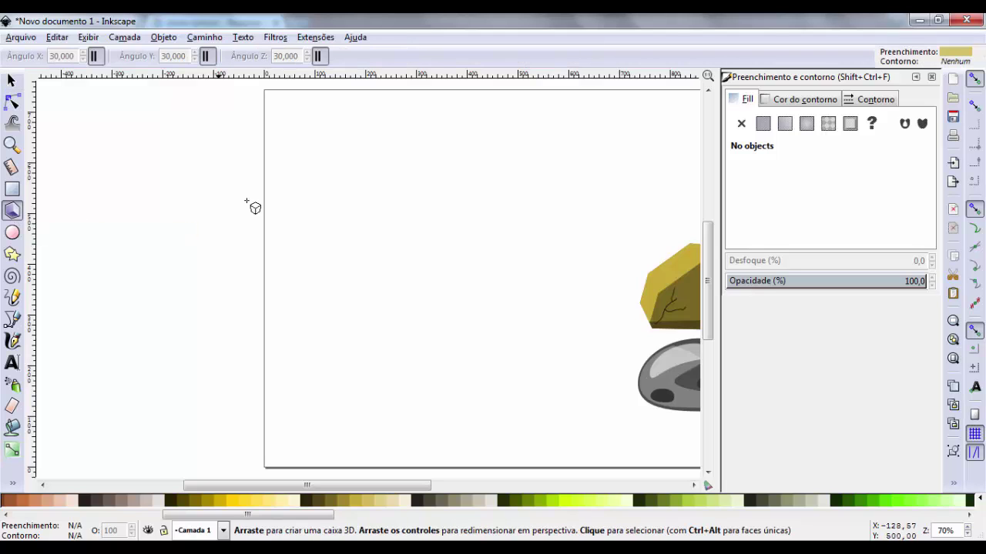
left_click_drag(365, 168, 411, 268)
- Reshape the 3D box into a flat block about 156 × 77 px with its top face exposed
scroll(462, 213, "up", 4)
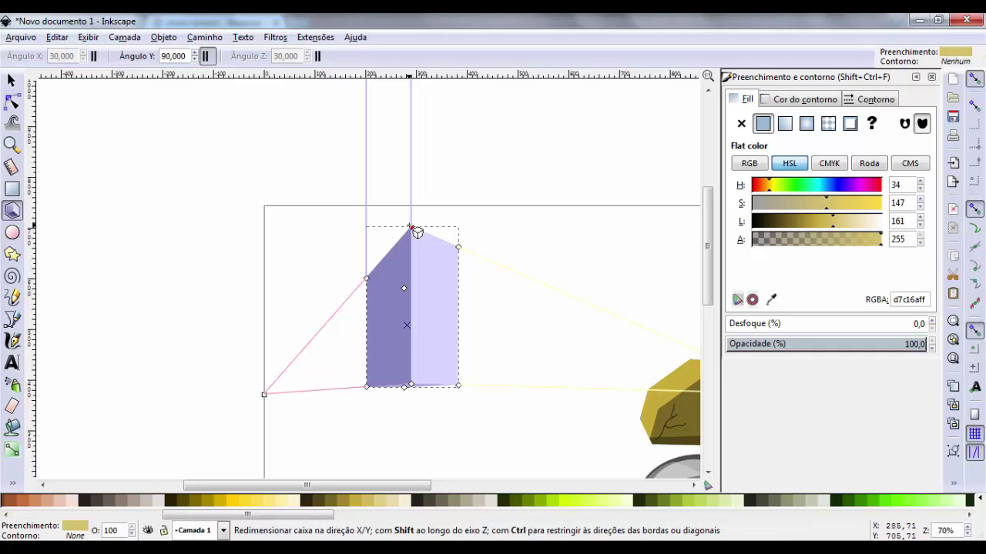
left_click_drag(411, 227, 401, 458)
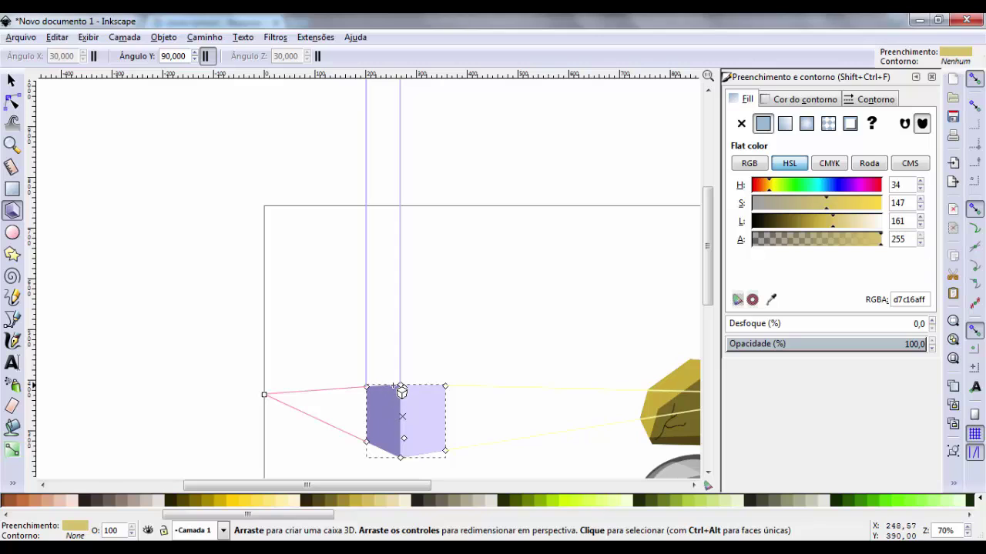
left_click_drag(406, 392, 433, 285)
left_click(11, 81)
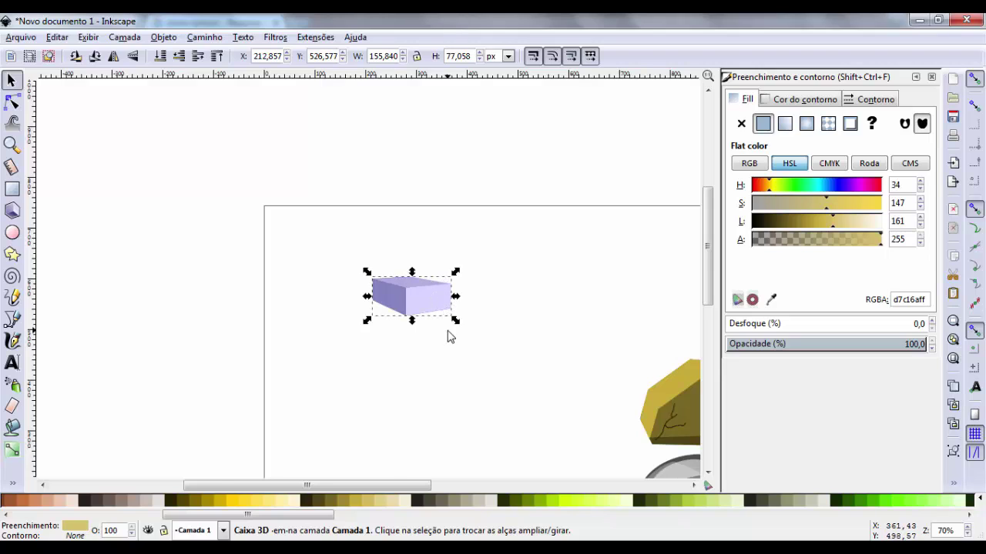
- Increase the 3D box's height and adjust its upper corner to make it about 146 × 147 px overall
key("plus")
scroll(451, 336, "up", 2)
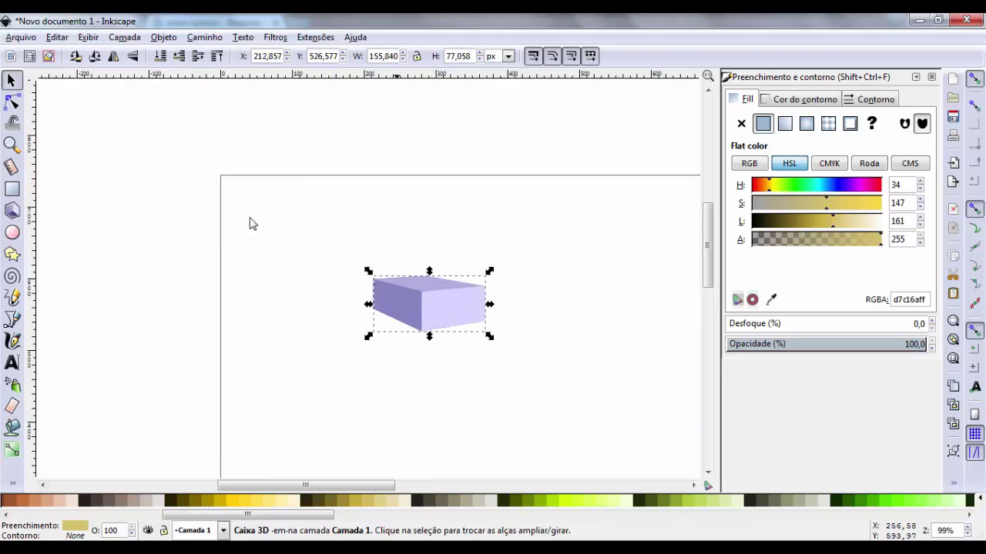
left_click(12, 210)
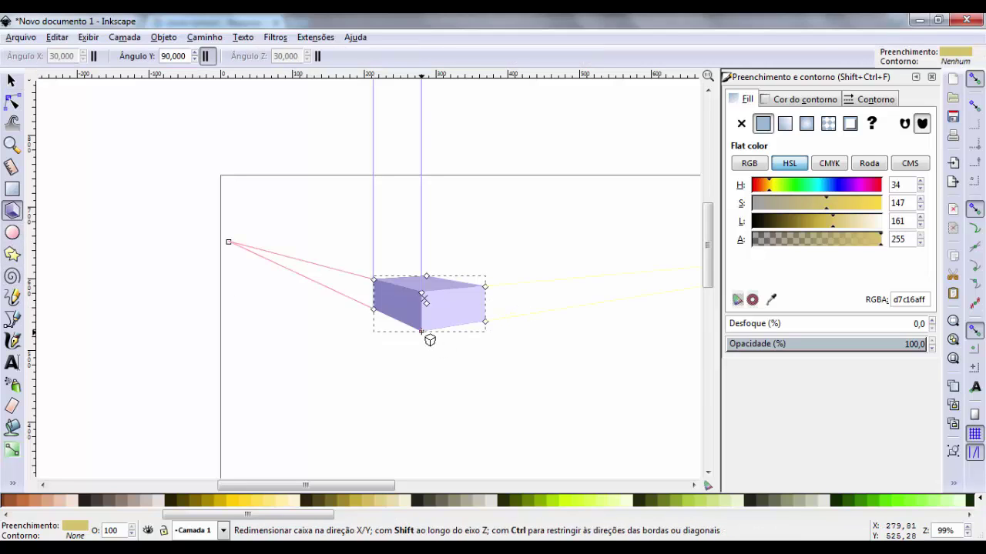
left_click_drag(430, 340, 421, 367)
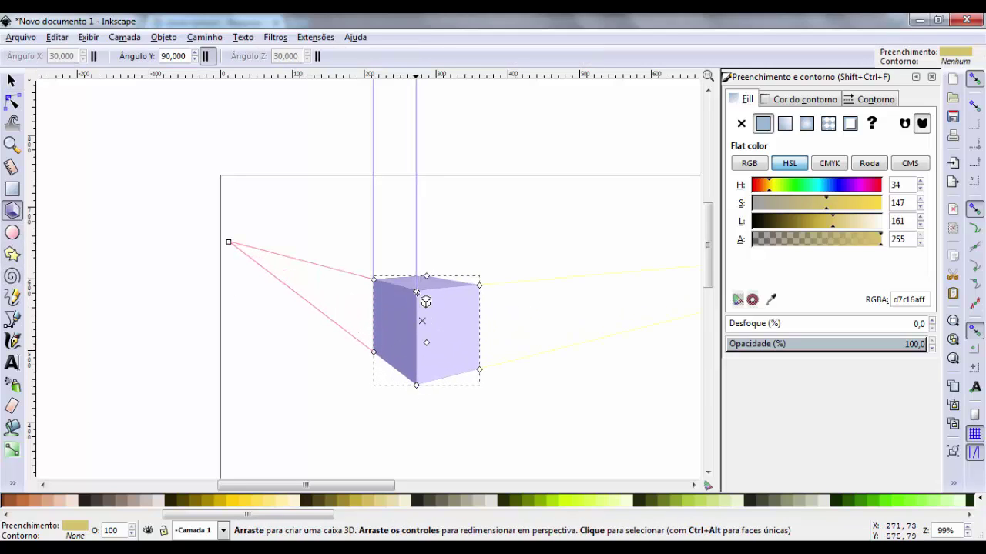
left_click_drag(417, 293, 458, 324)
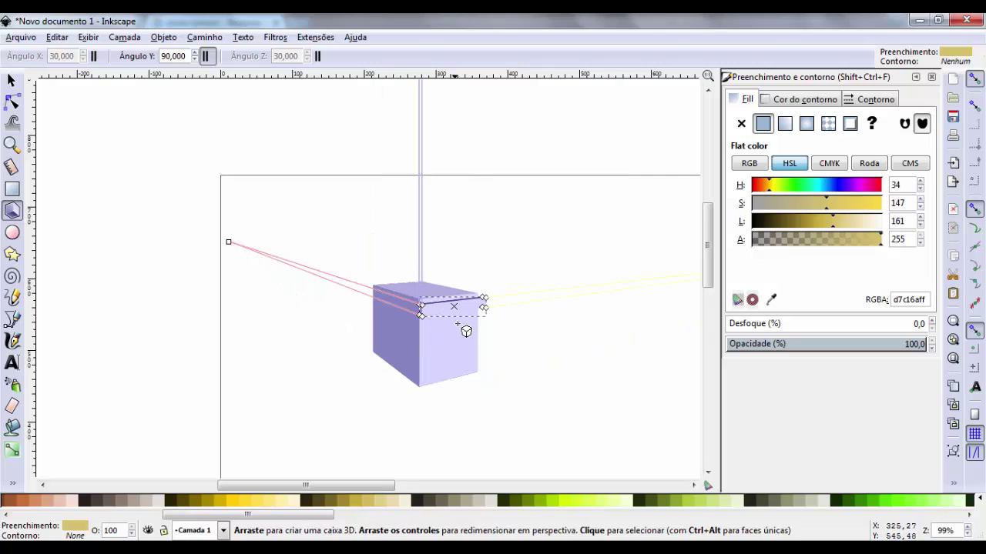
key("Escape")
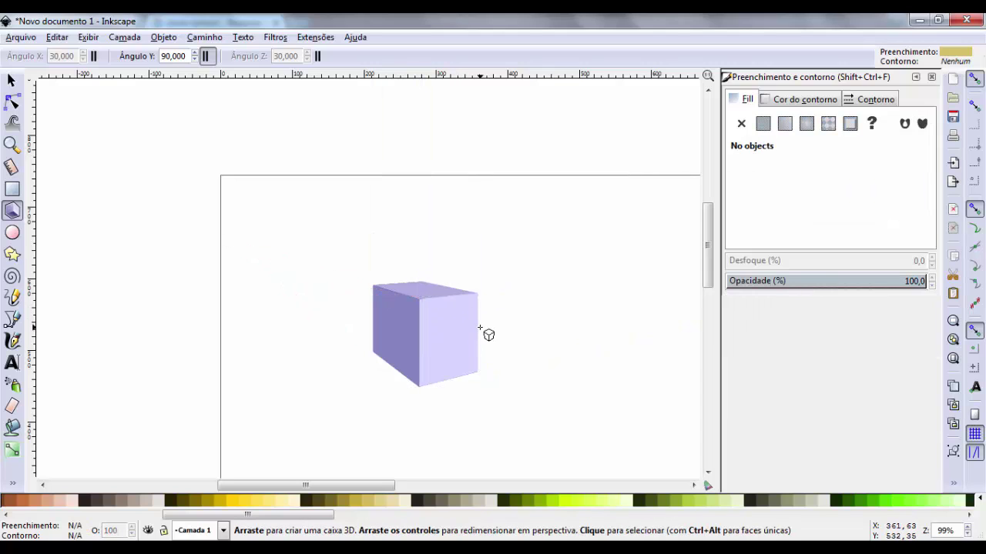
- Convert the 3D box to paths
scroll(480, 329, "down", 3)
left_click(19, 84)
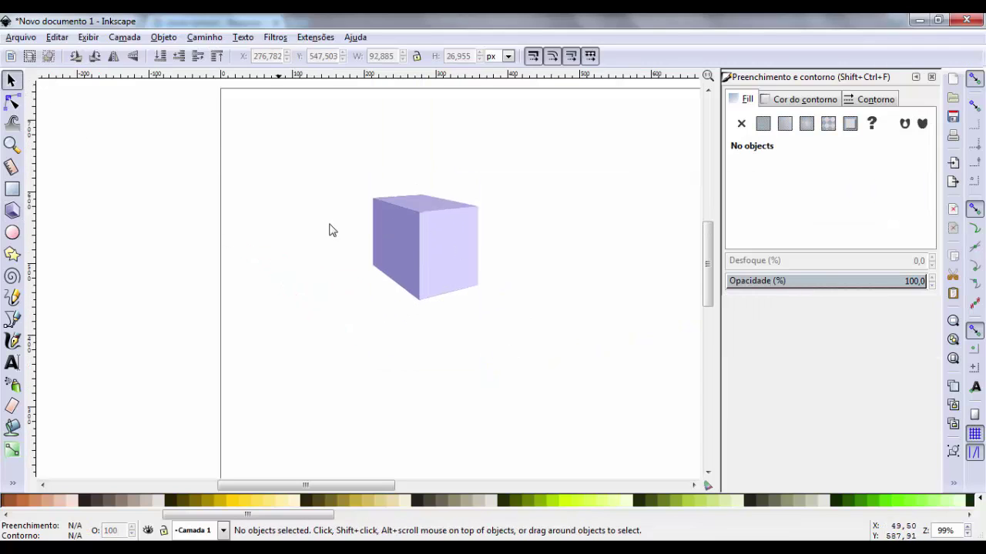
left_click(433, 266)
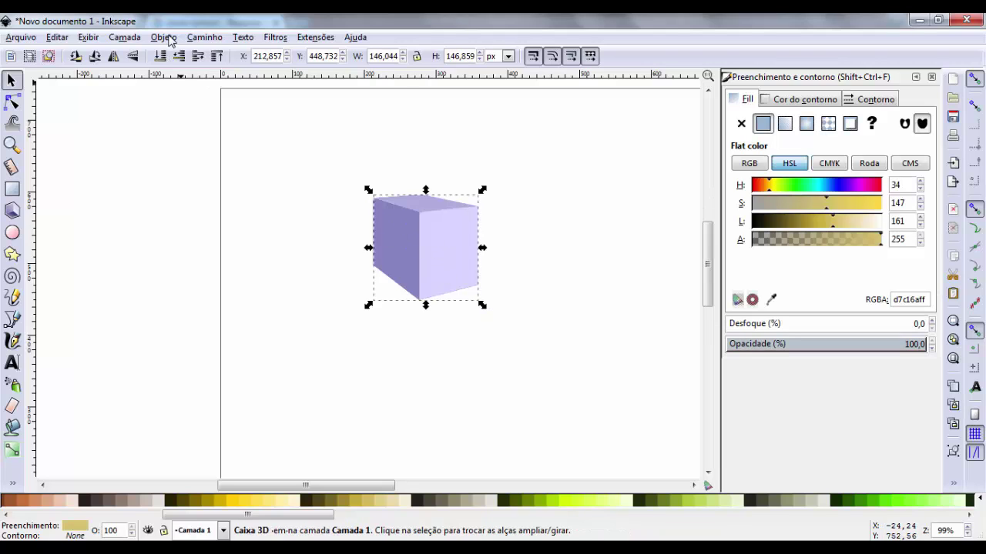
left_click(204, 37)
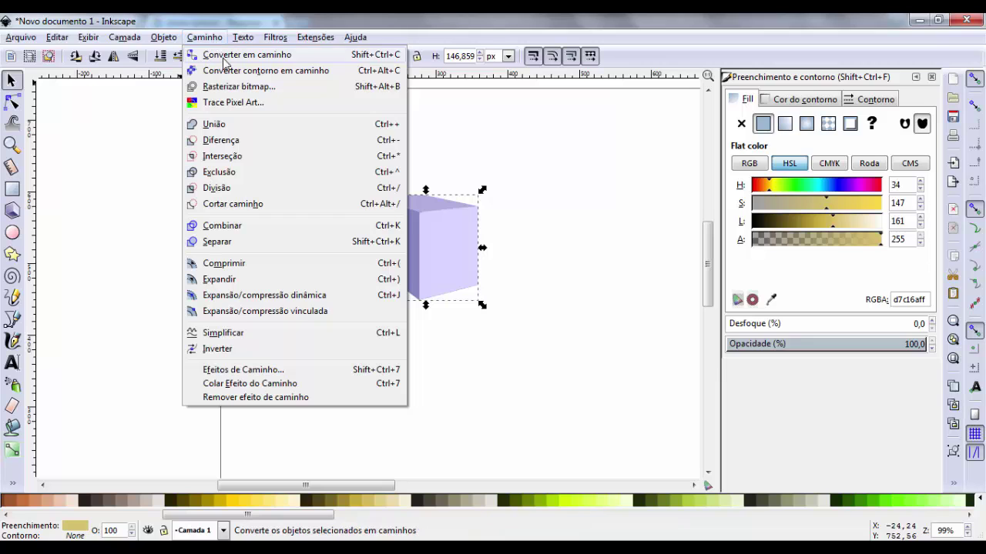
left_click(254, 53)
left_click(497, 268)
left_click(431, 253)
key("ctrl+shift+c")
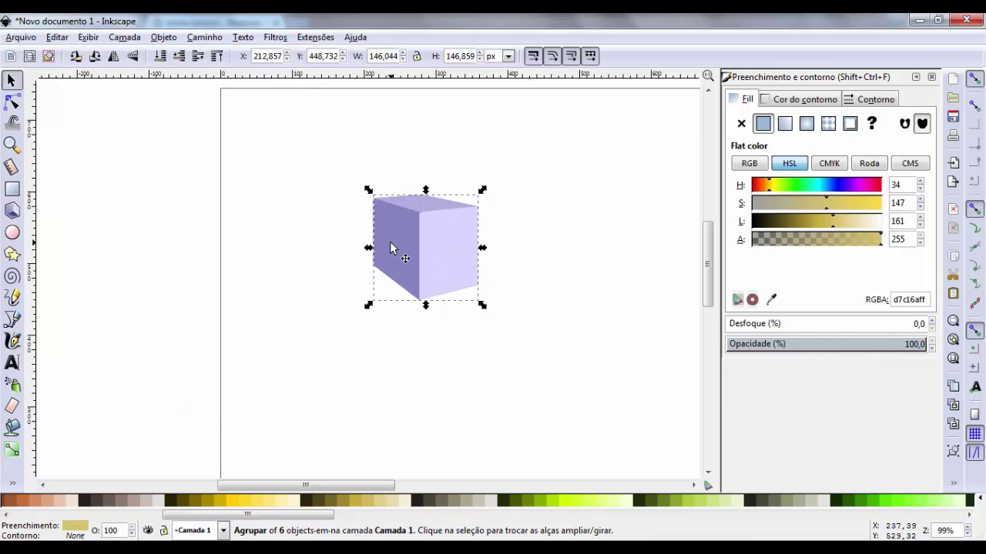
- Ungroup the converted box into separate faces and clear the selection
right_click(450, 236)
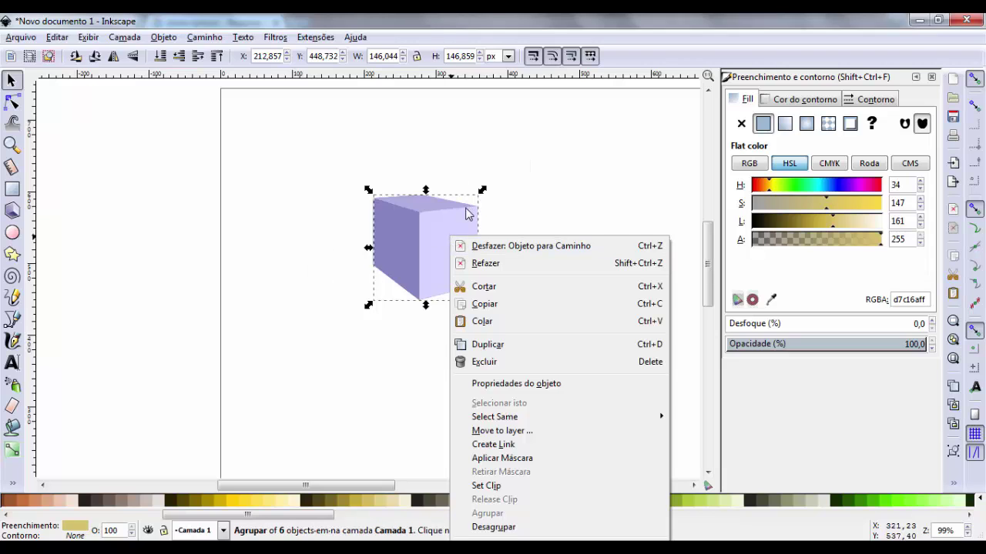
left_click(532, 207)
scroll(531, 206, "down", 2)
right_click(450, 168)
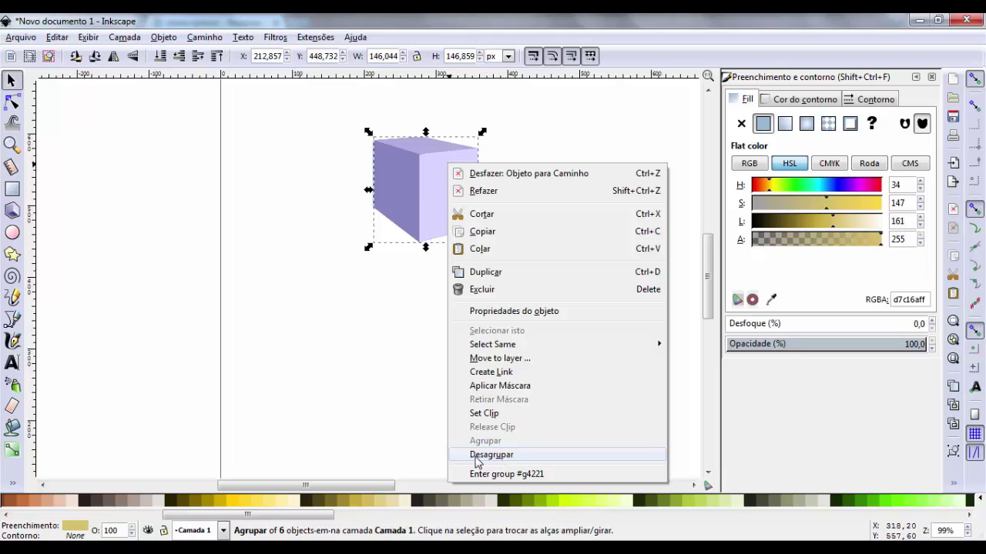
left_click(491, 455)
left_click(523, 304)
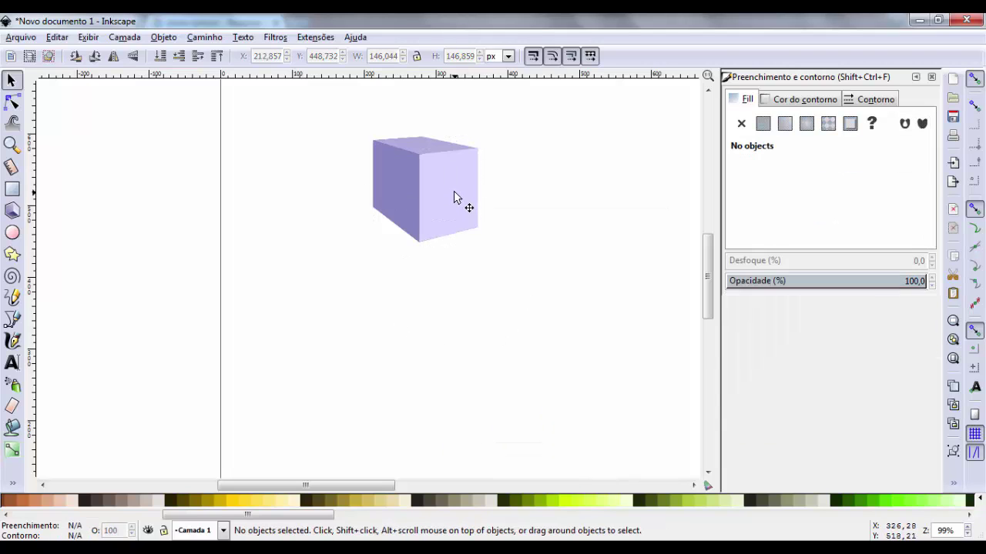
- Select the box's three outer faces and move them about 194 px right, clear of the hidden inner faces
left_click(458, 197)
left_click(391, 195, "shift")
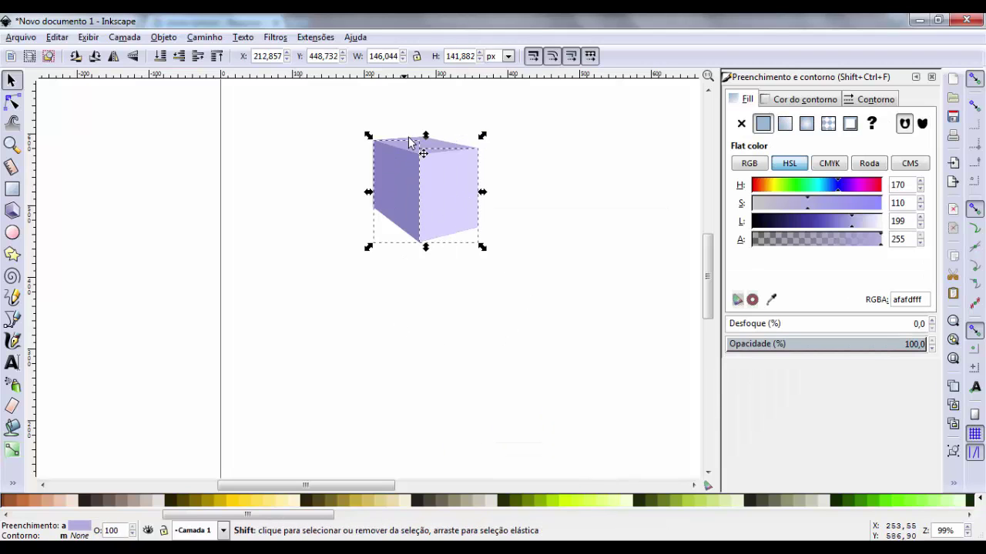
left_click(441, 151, "shift")
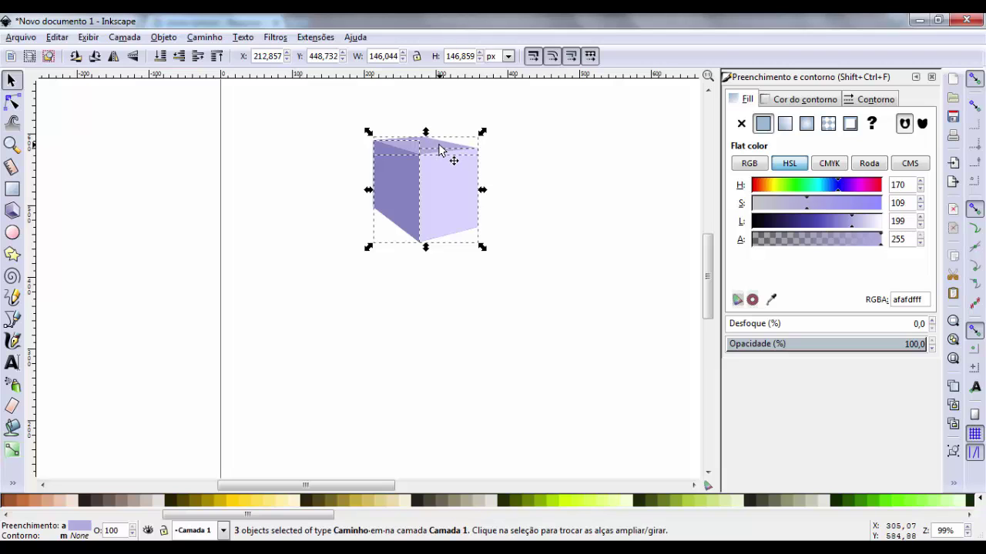
key("Right")
key("Right")
key("Right")
key("Right")
key("Right")
key("Right")
key("Right")
key("Right")
key("Right")
key("Right")
key("Right")
key("Right")
key("Right")
key("Right")
key("Right")
key("Right")
key("Right")
key("Right")
key("Right")
key("Right")
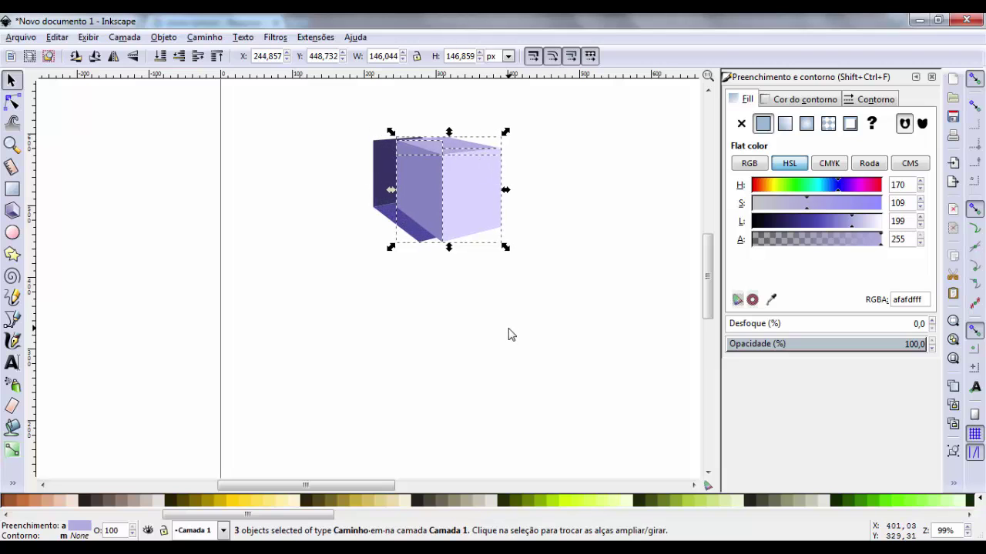
key("Right")
key("Right")
key("Right")
key("Right")
key("Right")
key("Right")
key("Right")
key("Right")
key("Right")
key("Right")
key("Right")
key("Right")
key("Right")
key("Right")
key("Right")
key("Right")
key("Right")
key("Right")
key("Right")
key("Right")
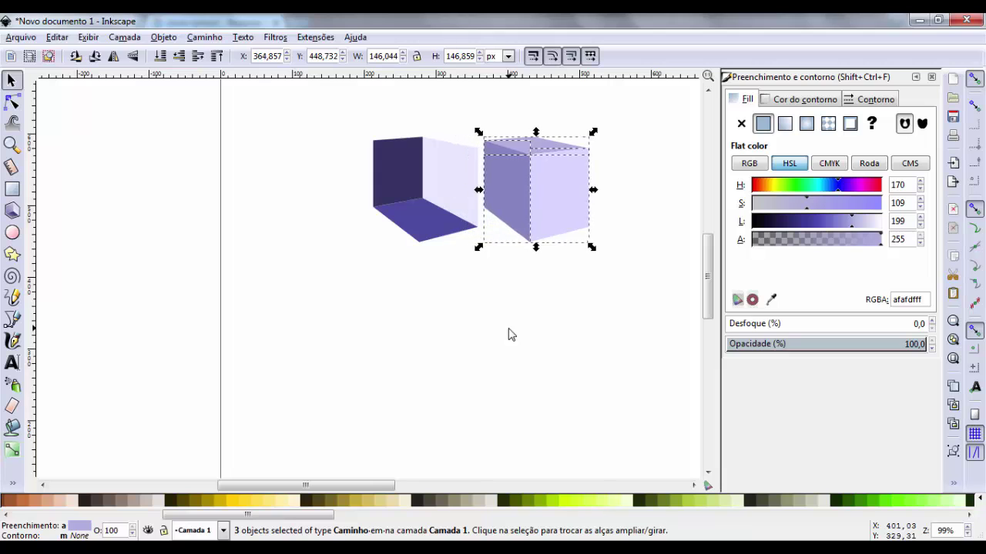
key("Right")
key("Right")
key("Right")
key("Right")
key("Right")
key("Right")
- Delete the three inner faces left behind at the box's original place
key("Escape")
left_click_drag(337, 109, 488, 276)
key("Delete")
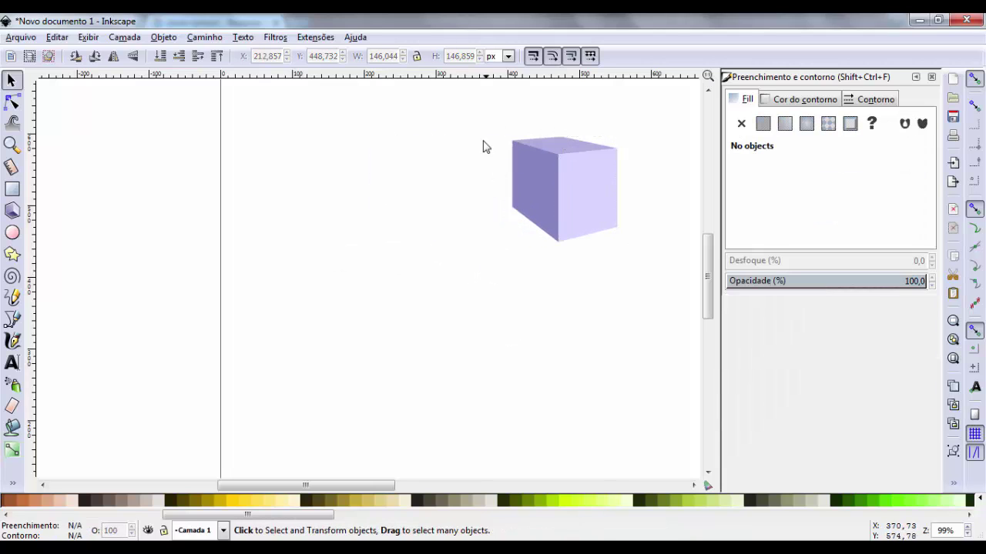
- Move the three remaining faces together to about X 153, Y 483 px near the page's left edge, then deselect them
left_click_drag(479, 123, 666, 271)
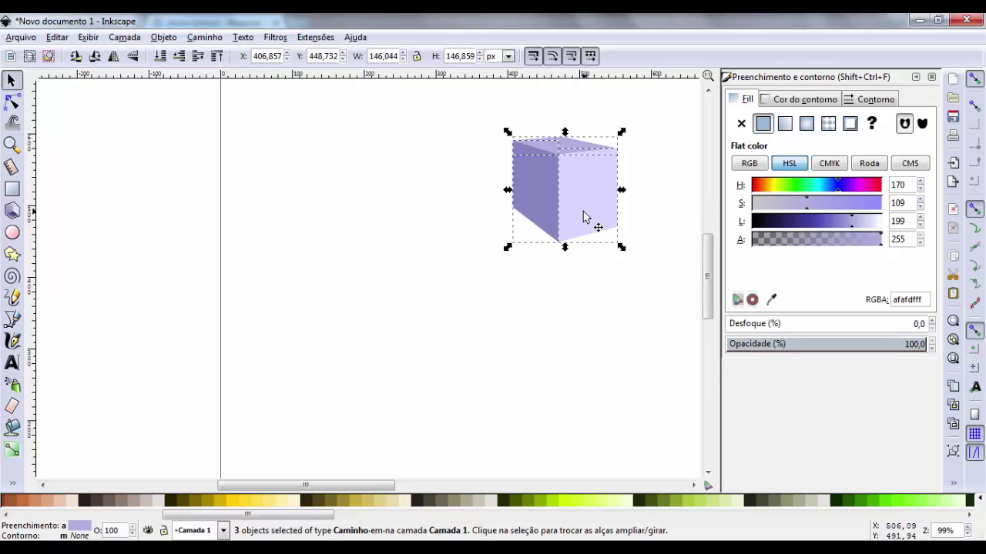
key("space")
left_click_drag(590, 215, 451, 249)
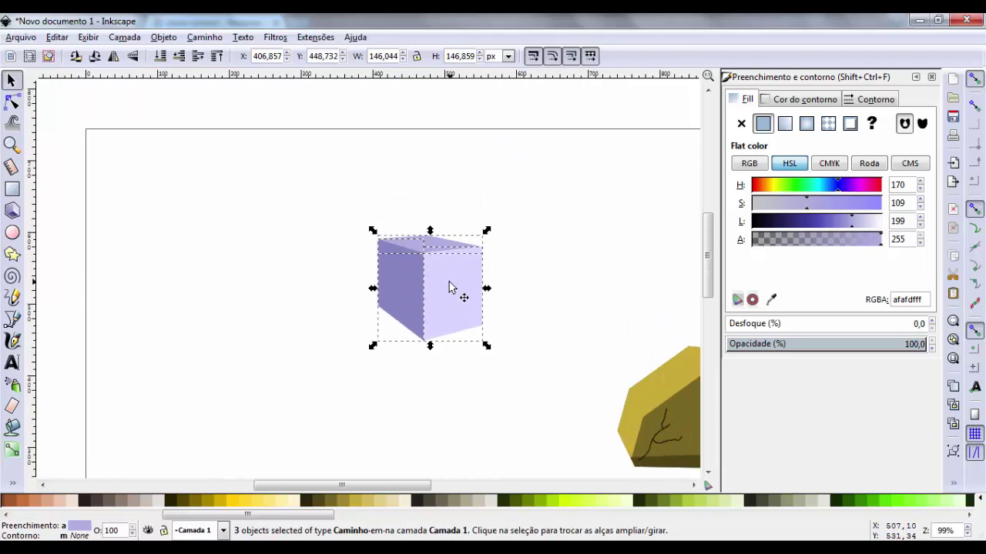
left_click_drag(456, 326, 251, 286)
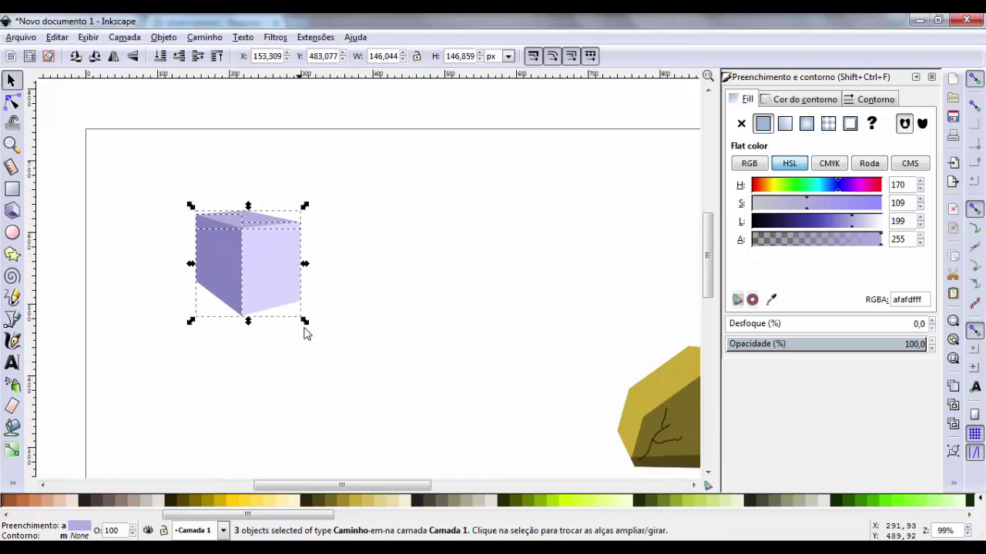
key("plus")
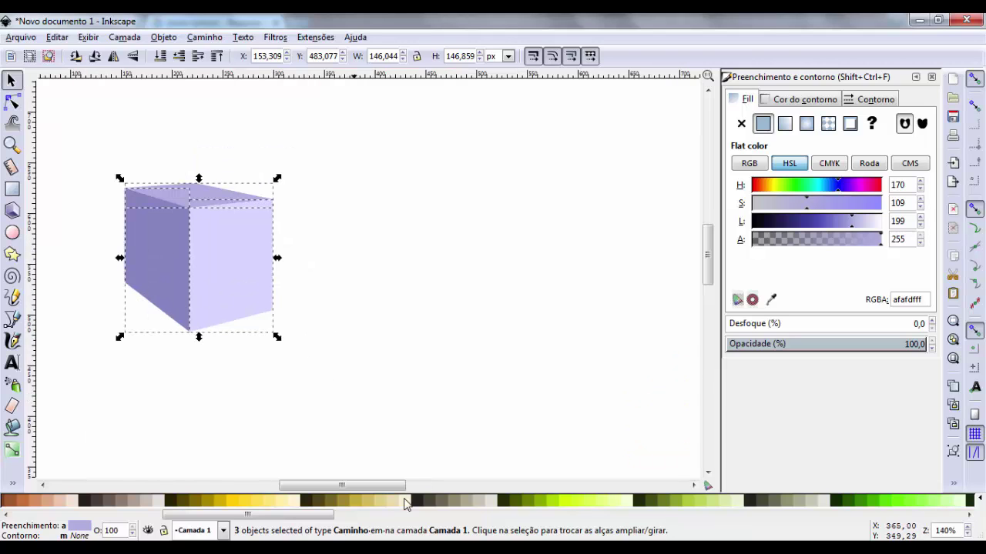
scroll(391, 426, "left", 5)
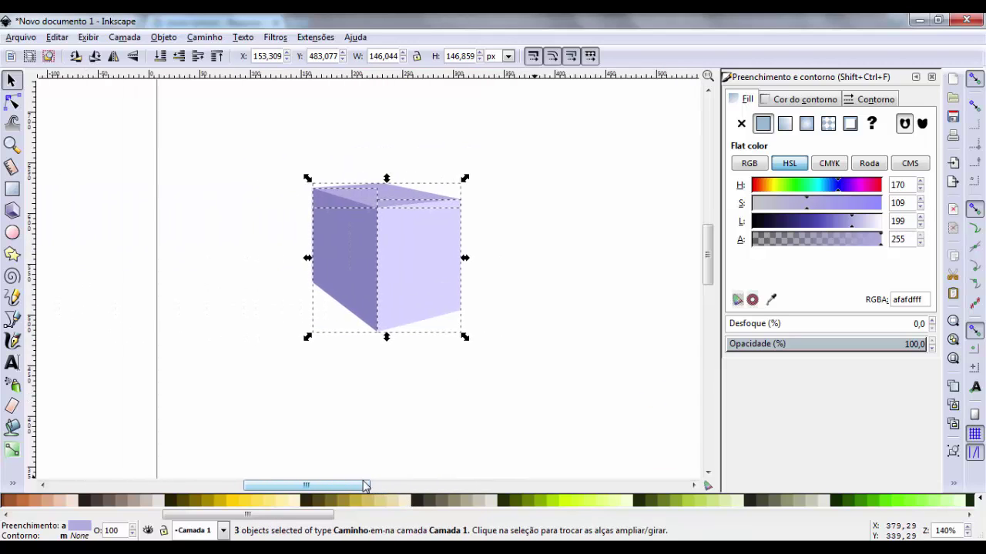
left_click(463, 396)
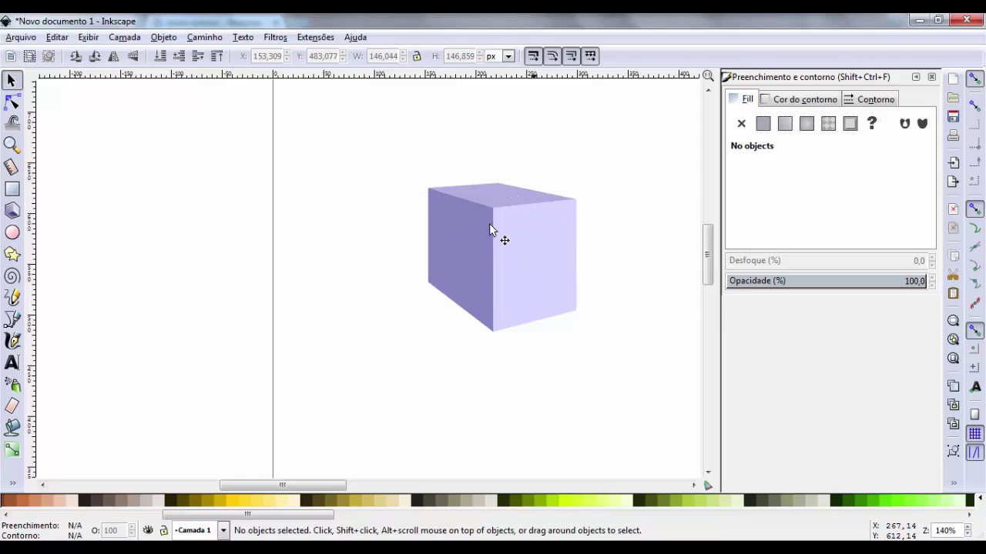
- Move the upper-left corner node of both the left and top faces inward to about X 169, Y 620 px
left_click(470, 253)
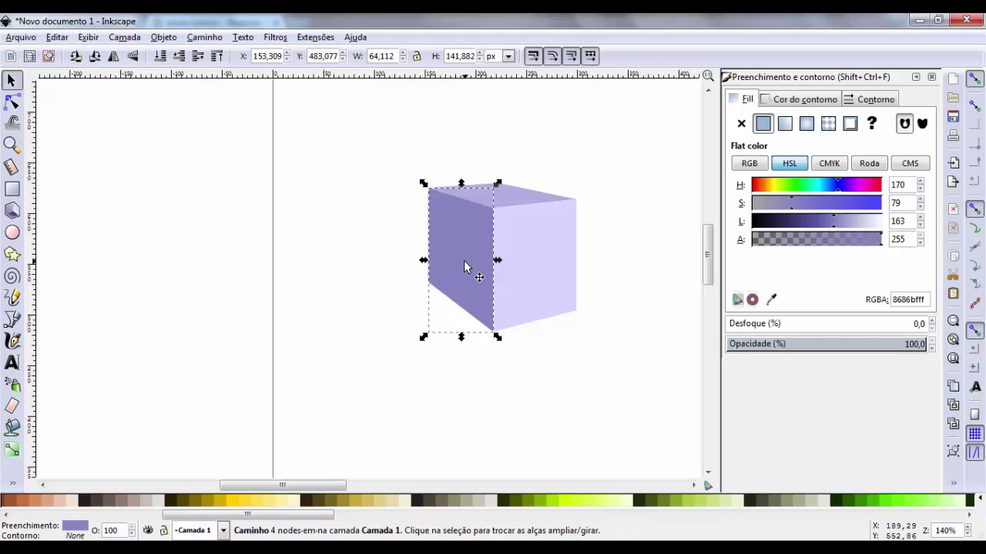
key("plus")
scroll(480, 259, "up", 3)
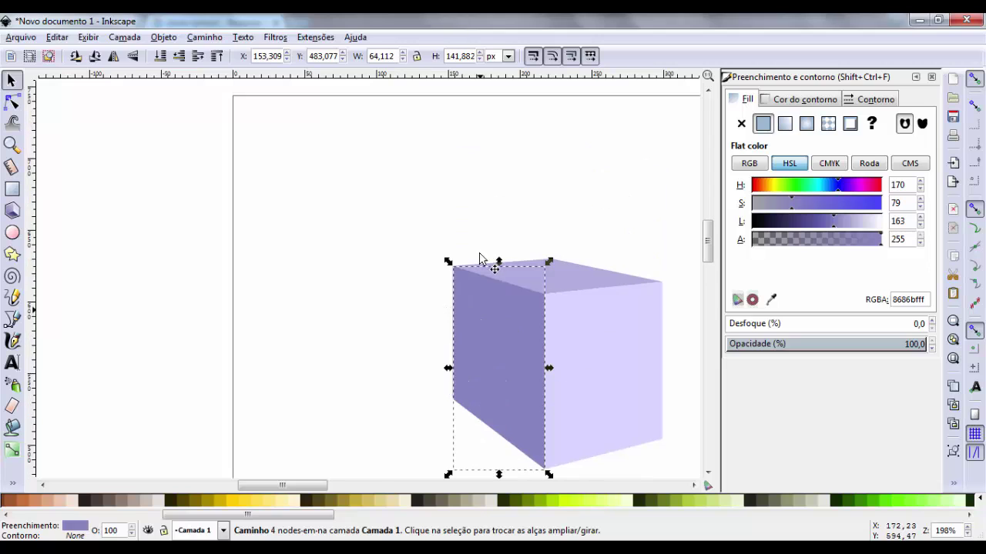
scroll(505, 282, "down", 2)
key("plus")
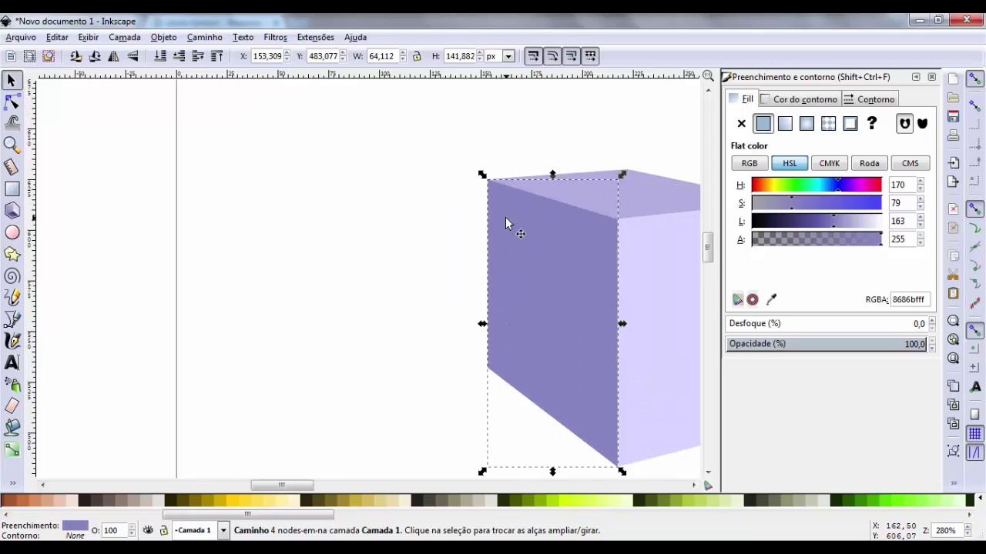
key("n")
left_click_drag(488, 180, 519, 192)
left_click(490, 181)
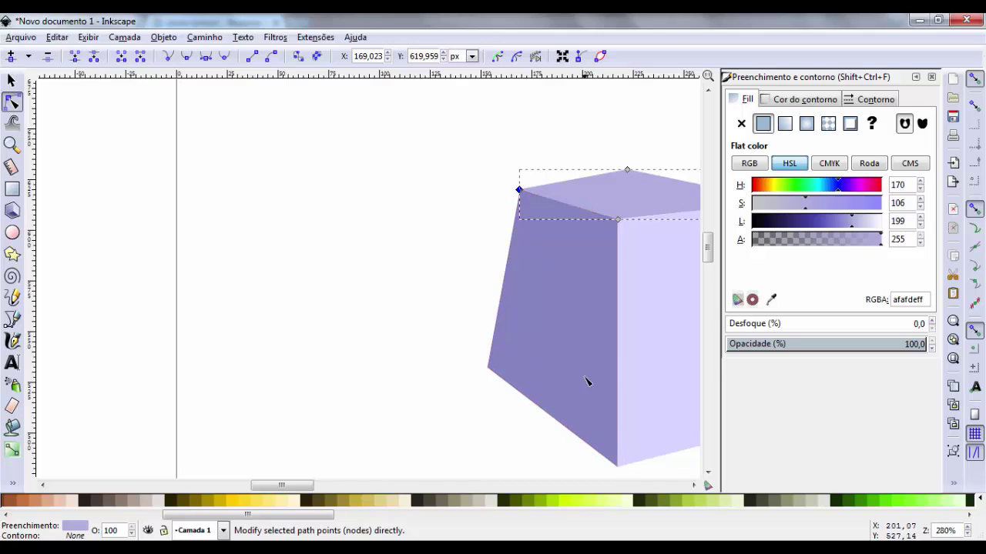
- Taper the right face by moving its lower-right node to about X 325, Y 509 px and its upper-right node to about X 277, Y 612 px
scroll(585, 378, "down", 2)
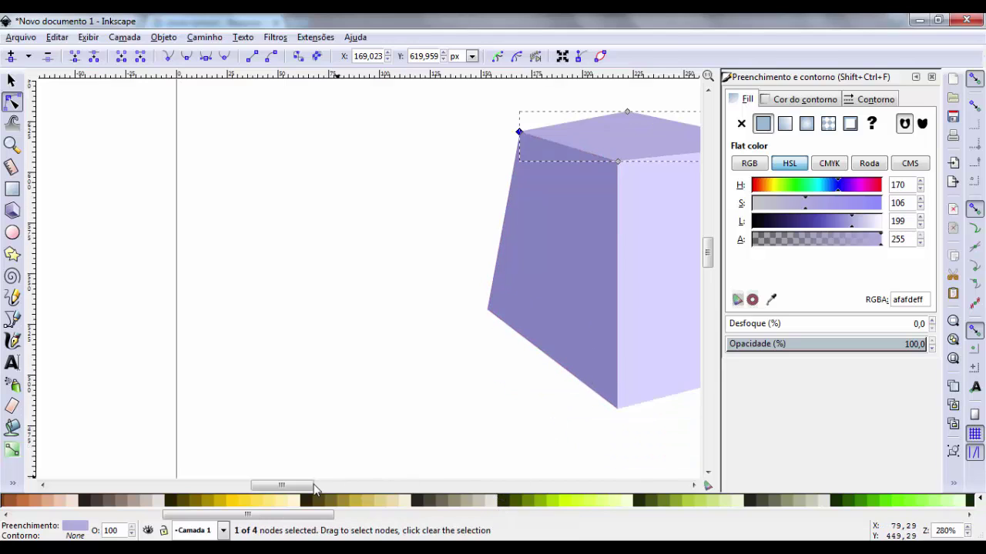
left_click_drag(315, 490, 346, 466)
left_click(391, 346)
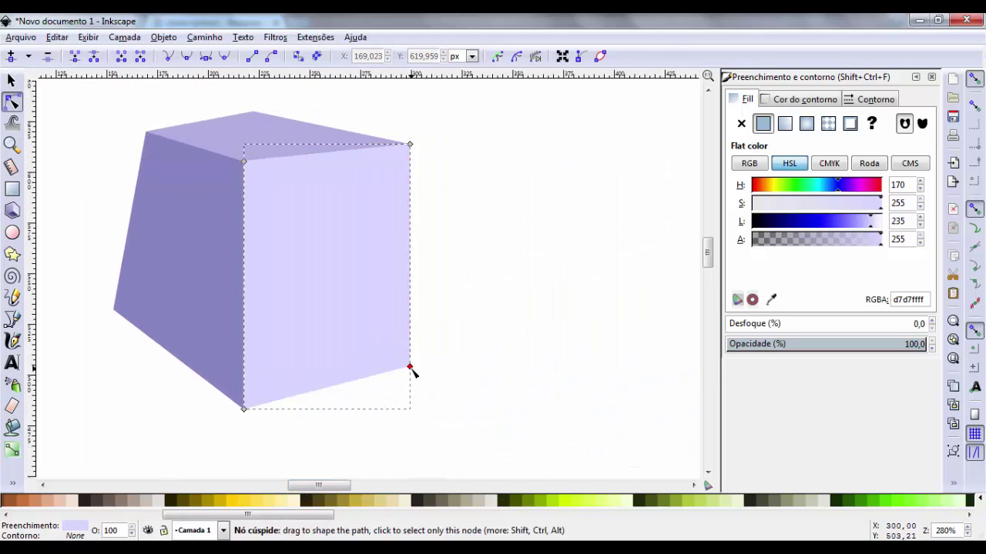
left_click_drag(412, 360, 432, 359)
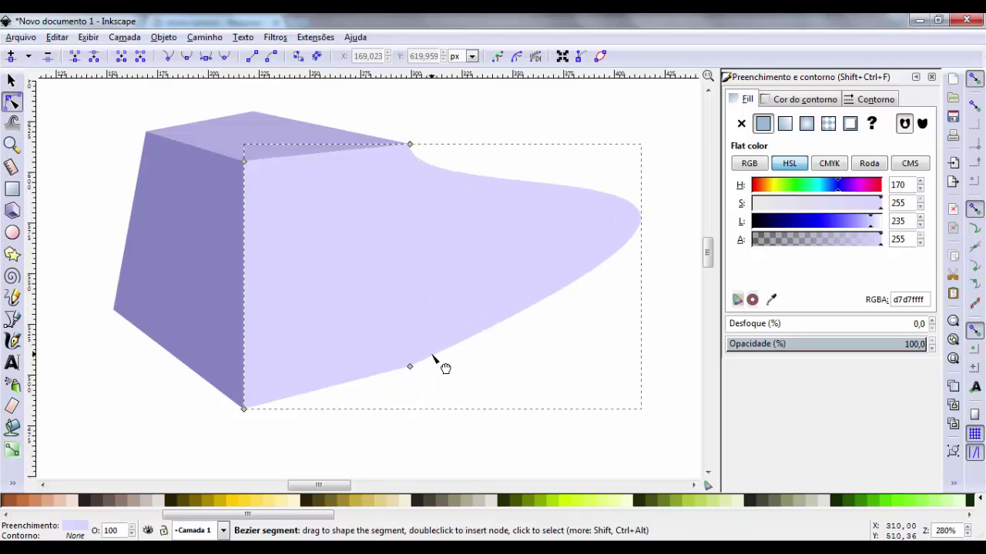
key("ctrl+z")
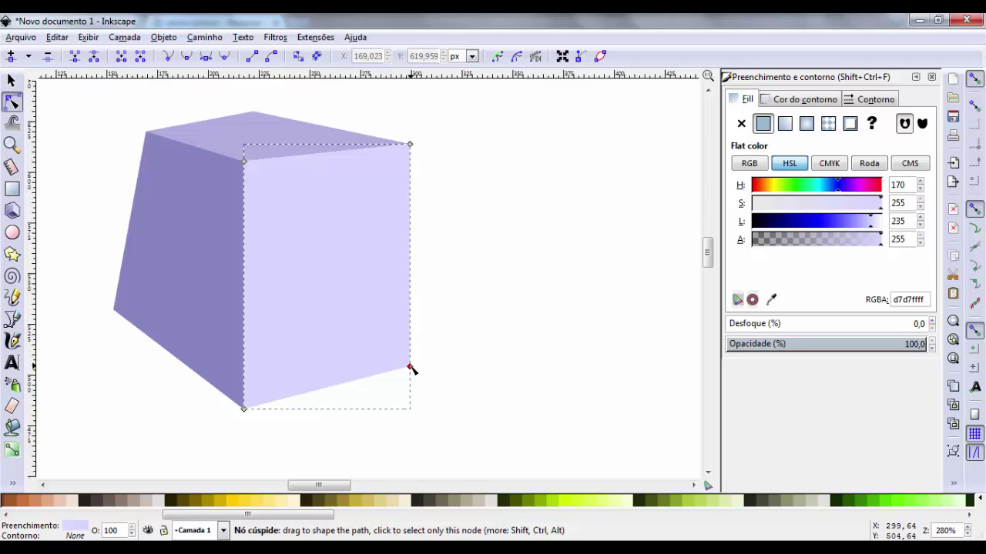
left_click_drag(412, 370, 465, 359)
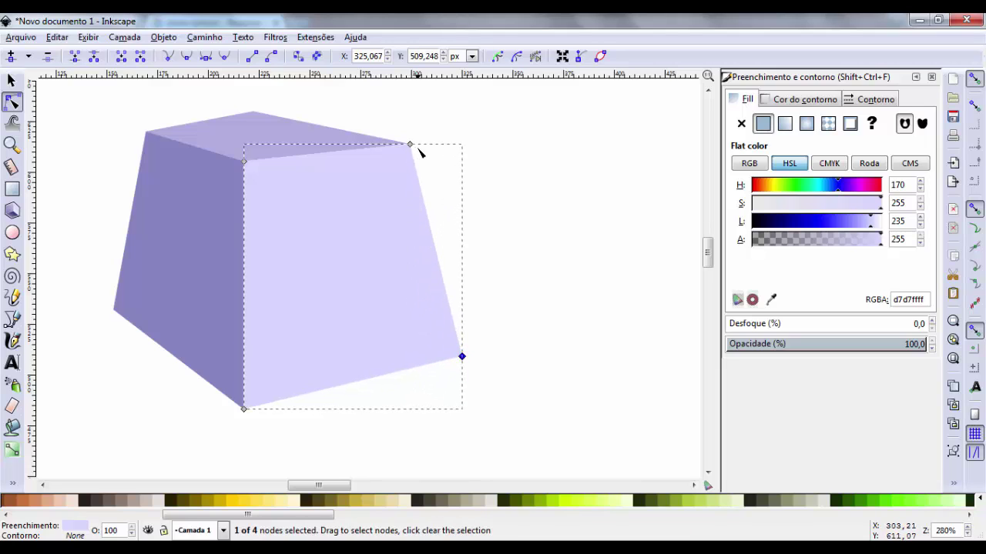
left_click_drag(410, 145, 366, 152)
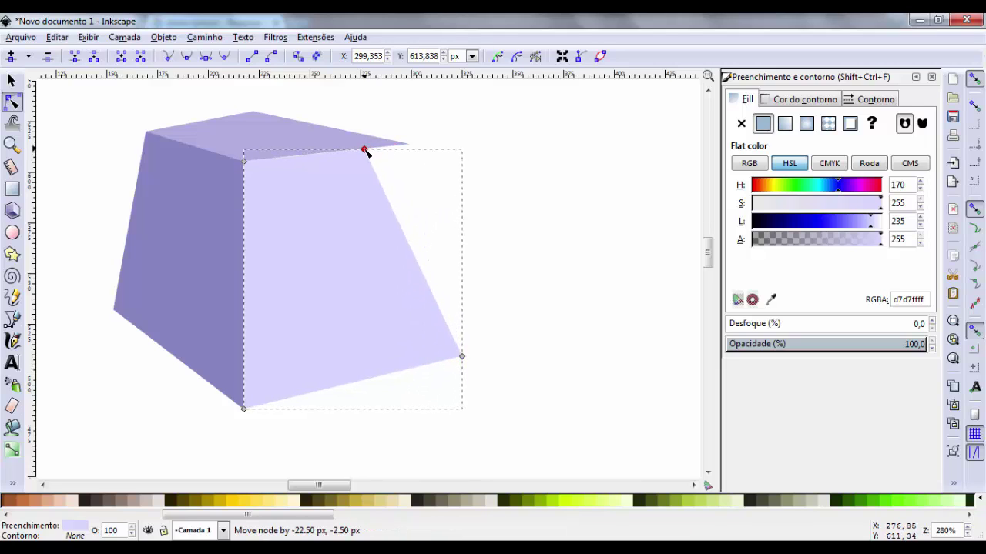
- Move the top face's right node onto the right face's corner and add a node on its back-right edge at about X 258, Y 625 px
left_click(406, 149)
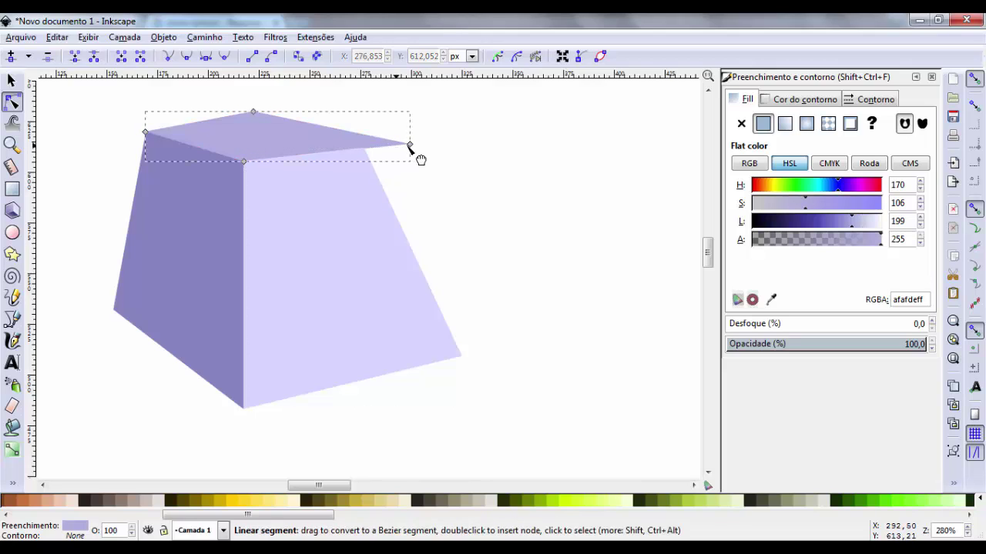
left_click_drag(410, 146, 365, 149)
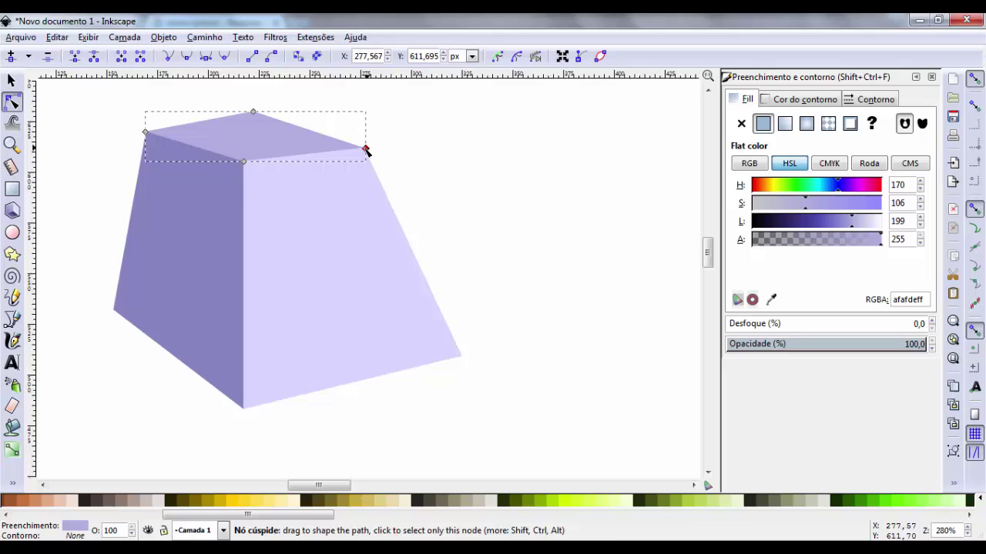
double_click(306, 131)
left_click_drag(307, 131, 326, 121)
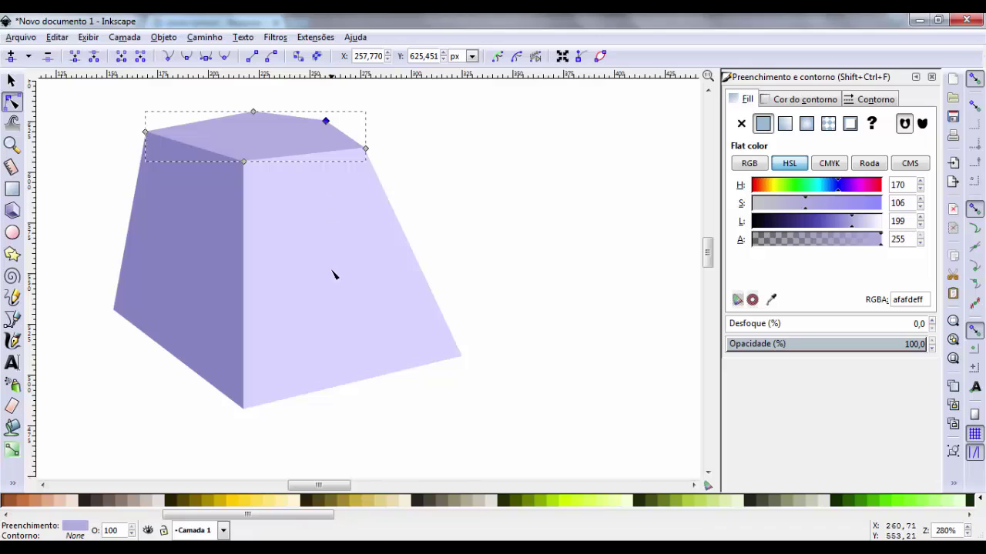
- Lower the bottom front corner shared by the right and left faces to about X 220, Y 472 px and clear the selection
left_click(248, 410)
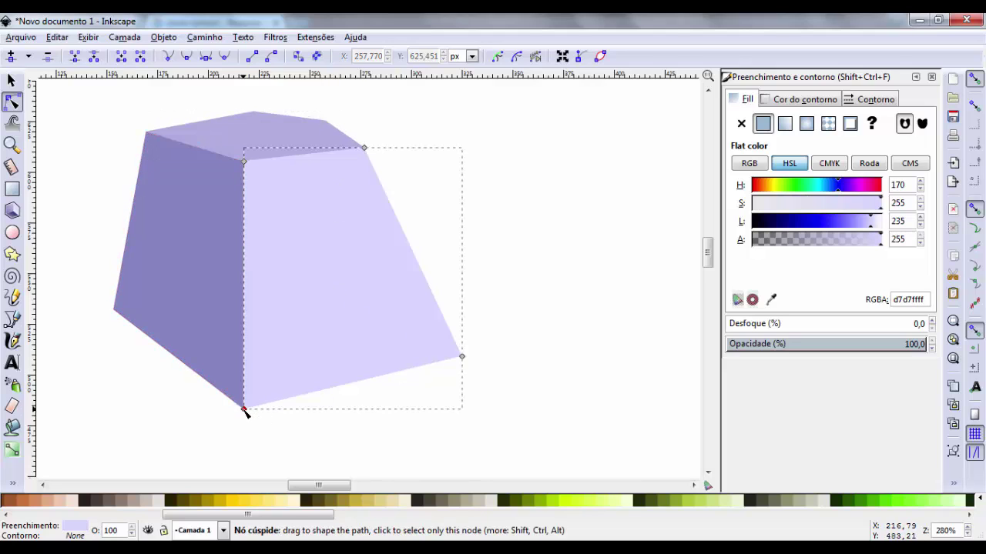
left_click_drag(245, 411, 248, 432)
left_click(238, 399)
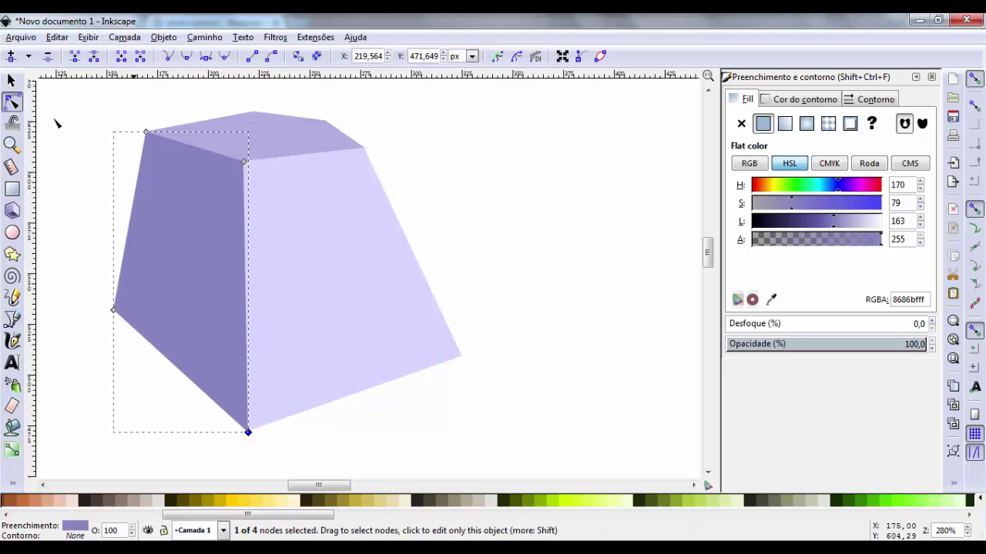
left_click(280, 160)
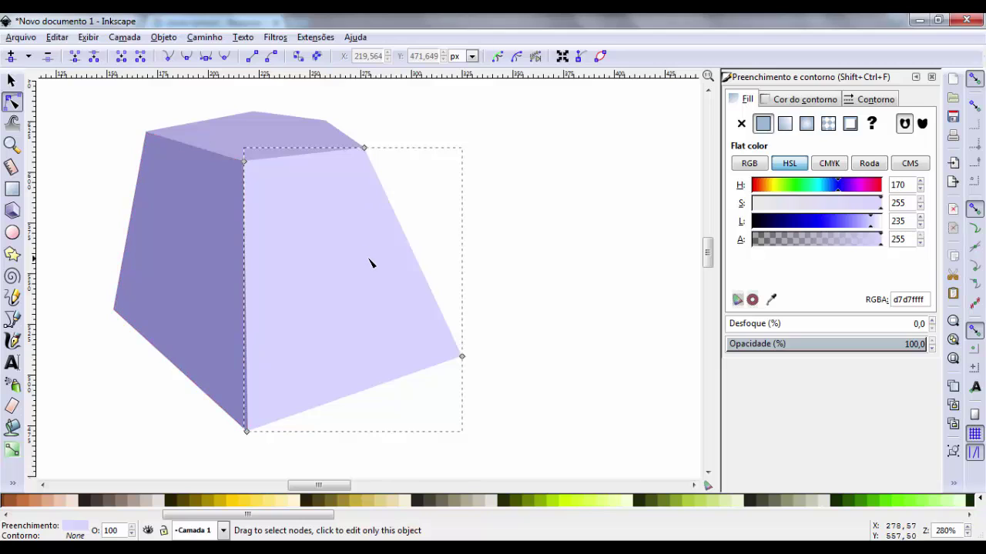
key("minus")
scroll(420, 240, "down", 1)
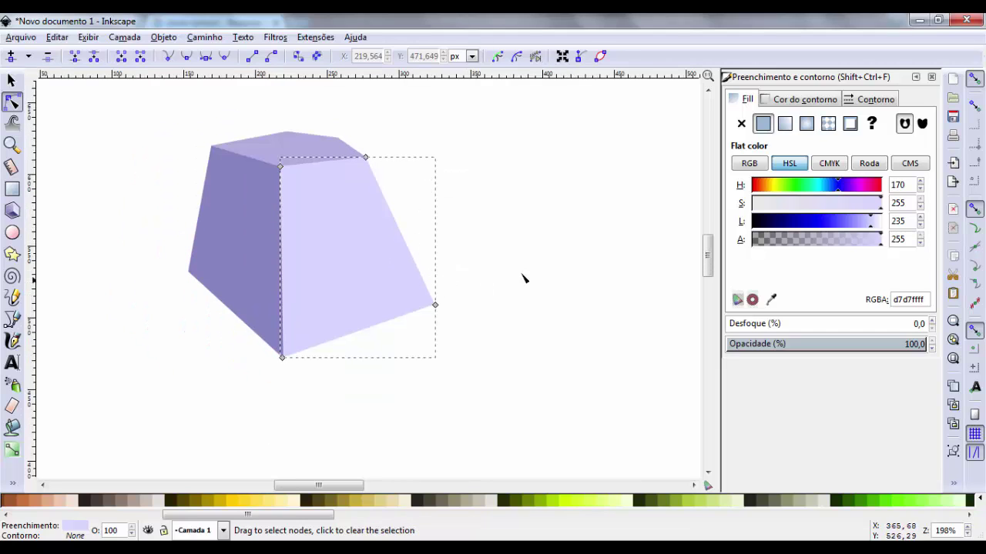
left_click(12, 80)
left_click(503, 236)
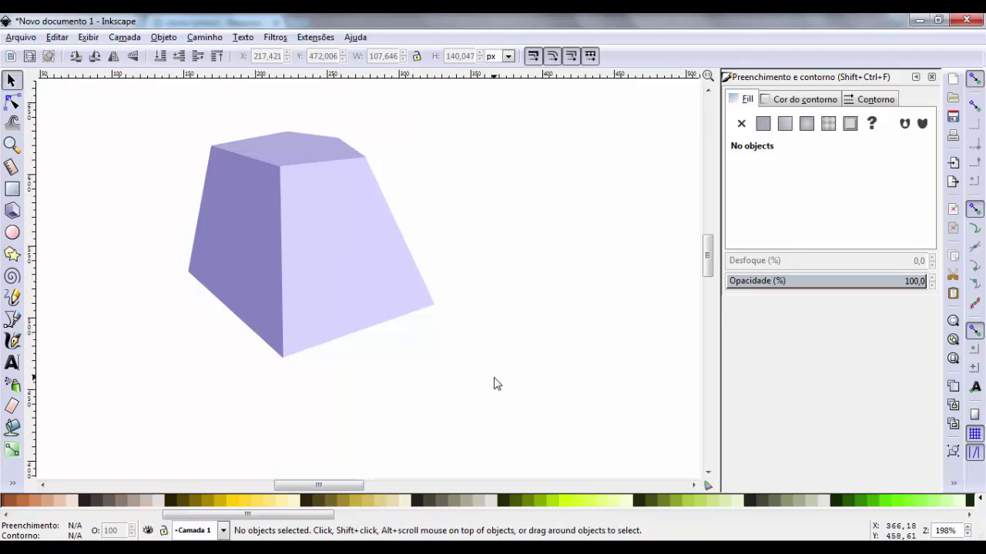
- Fill the right face with dark brown 552200 and apply a linear gradient fading to transparent towards its upper edge
scroll(494, 383, "down", 3)
scroll(365, 443, "up", 2)
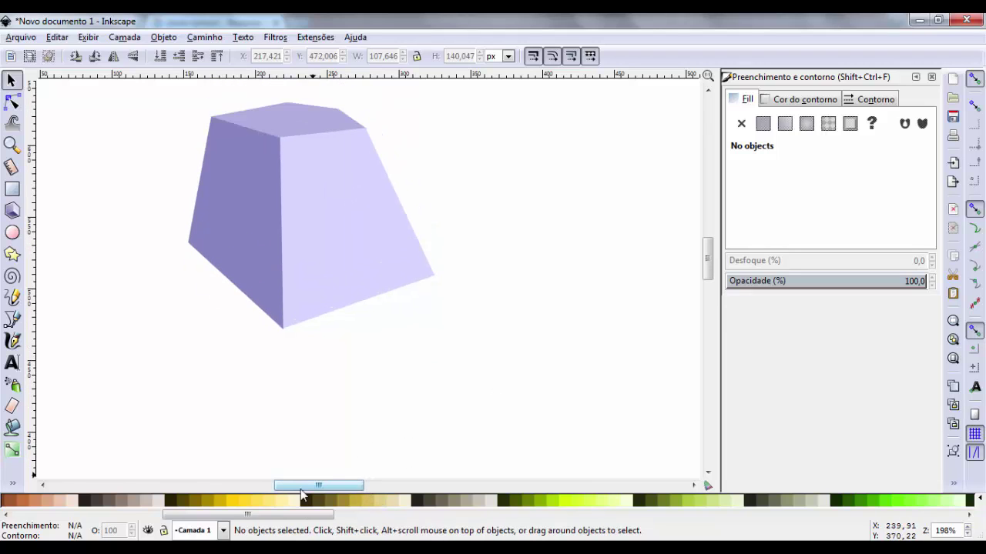
mouse_move(318, 485)
left_mouse_down()
mouse_move(288, 485)
mouse_move(250, 515)
mouse_move(212, 527)
left_mouse_up()
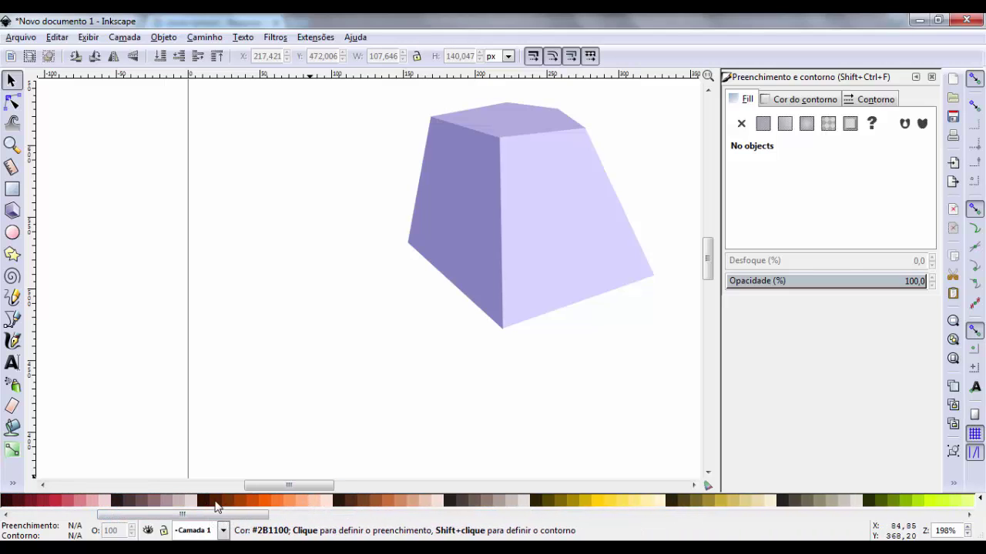
left_click_drag(709, 262, 710, 253)
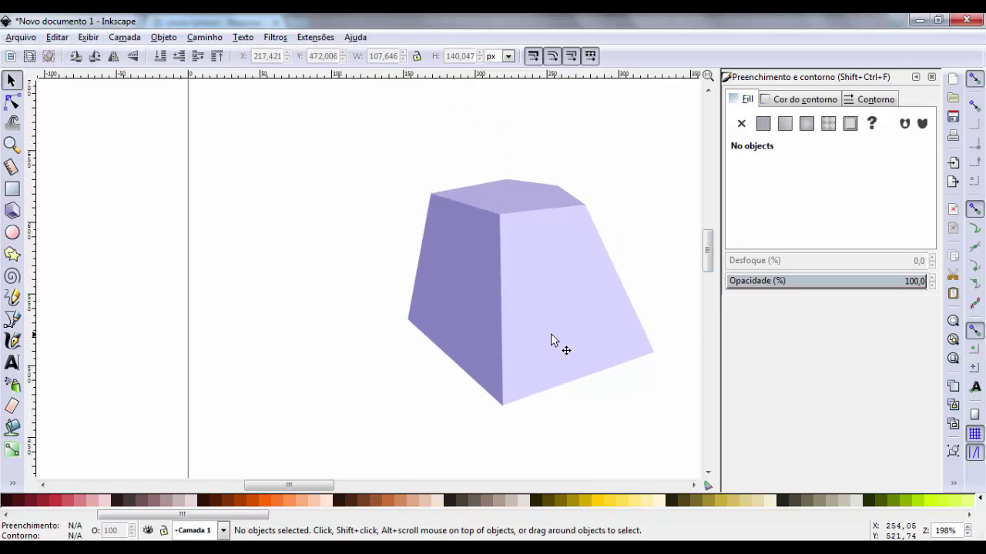
left_click(549, 336)
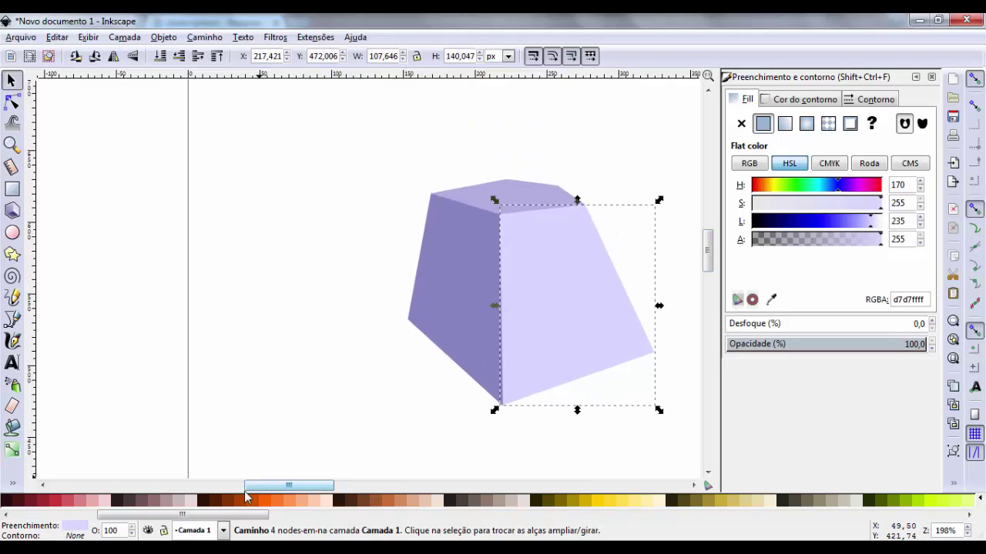
left_click(221, 501)
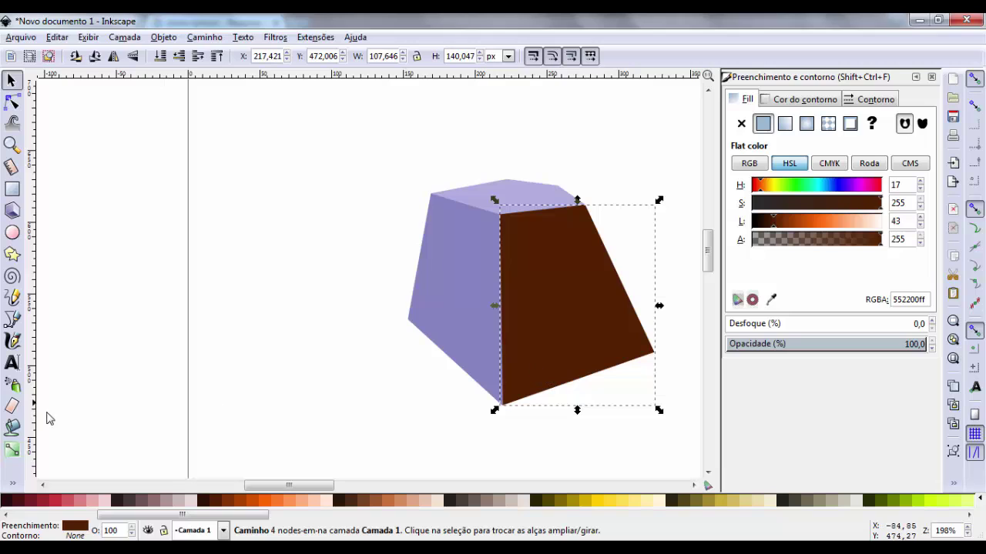
left_click(13, 451)
left_click_drag(568, 350, 545, 232)
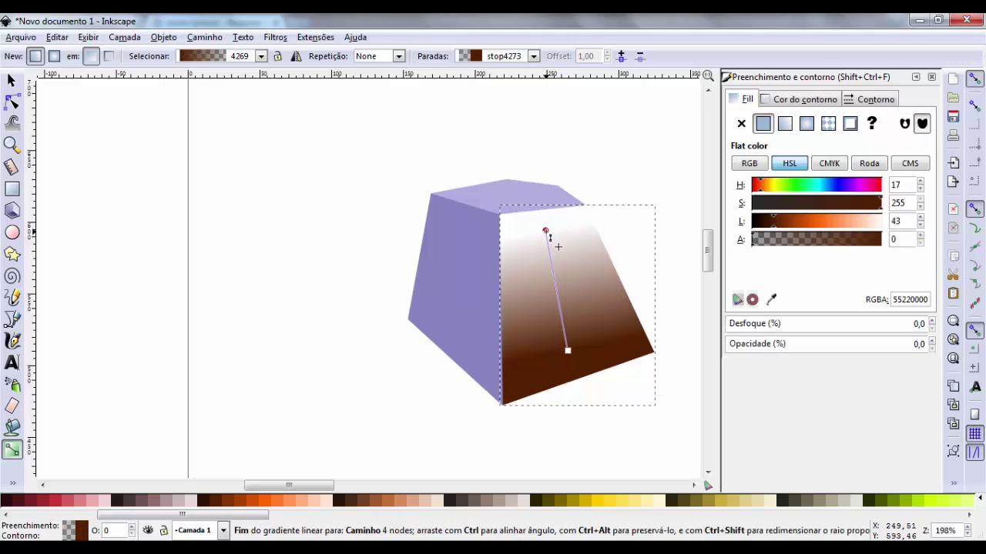
- Make the right face's gradient opaque, running from near-black 110700 at its lower stop to brown 783000 at its upper stop
left_click(770, 299)
left_click(641, 359)
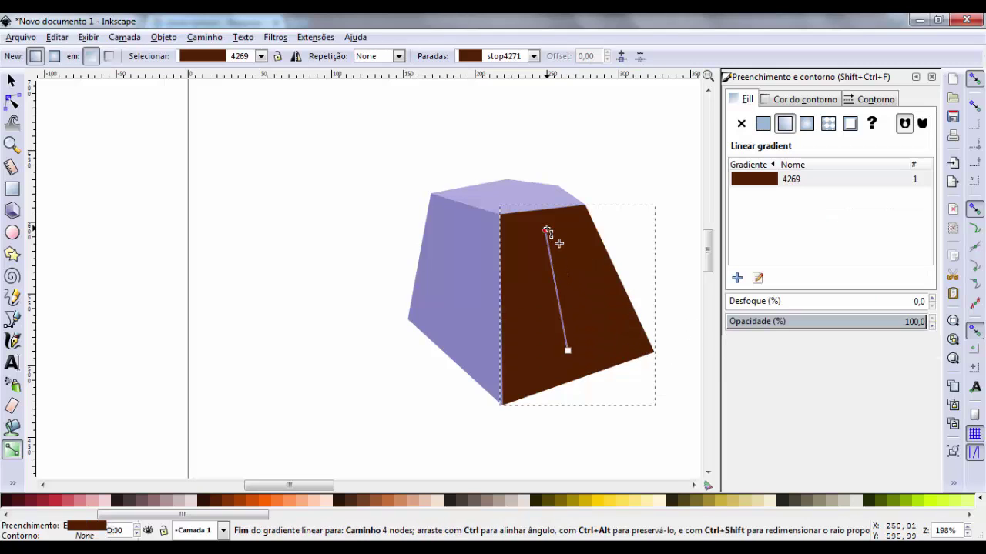
left_click(567, 350)
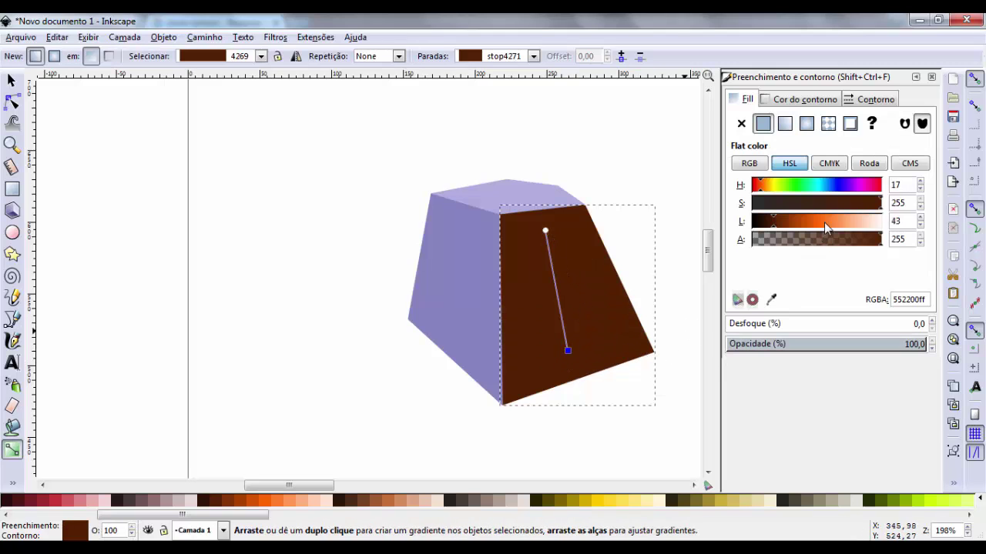
left_click_drag(777, 226, 759, 235)
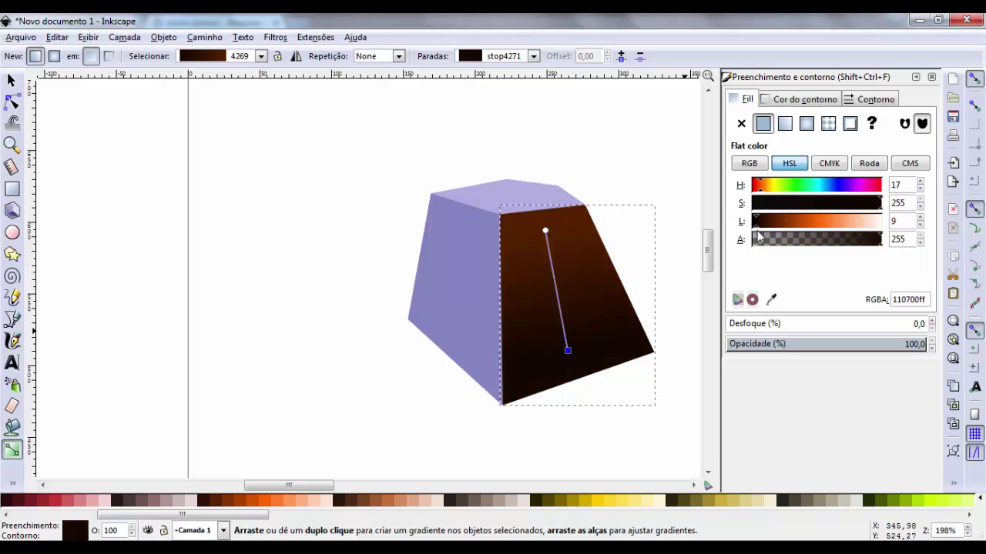
left_click(545, 231)
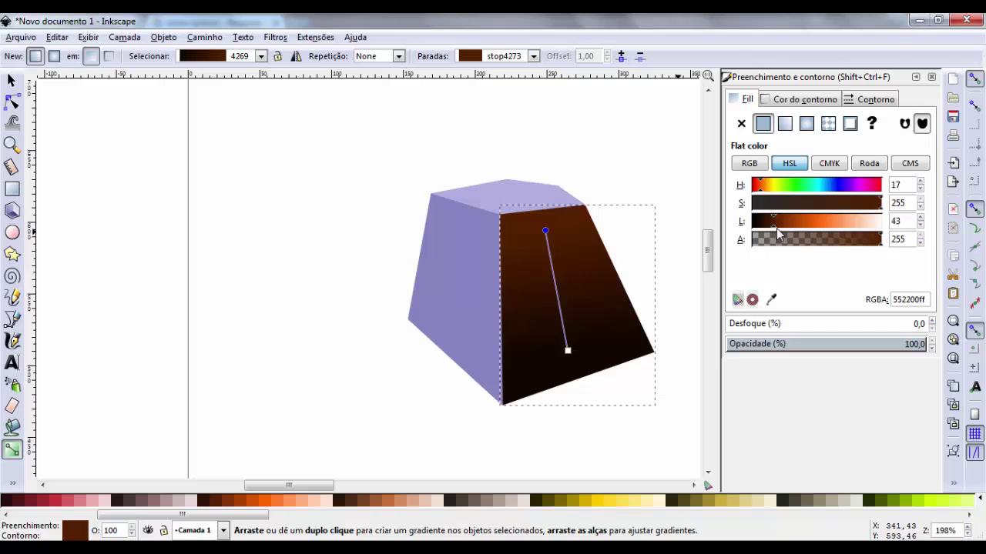
left_click_drag(775, 224, 783, 225)
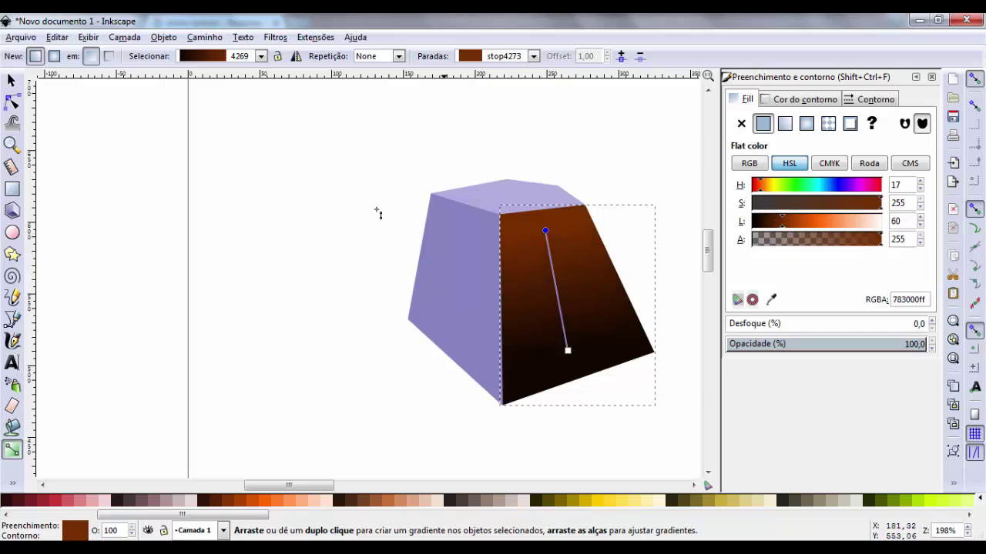
key("s")
left_click(452, 276)
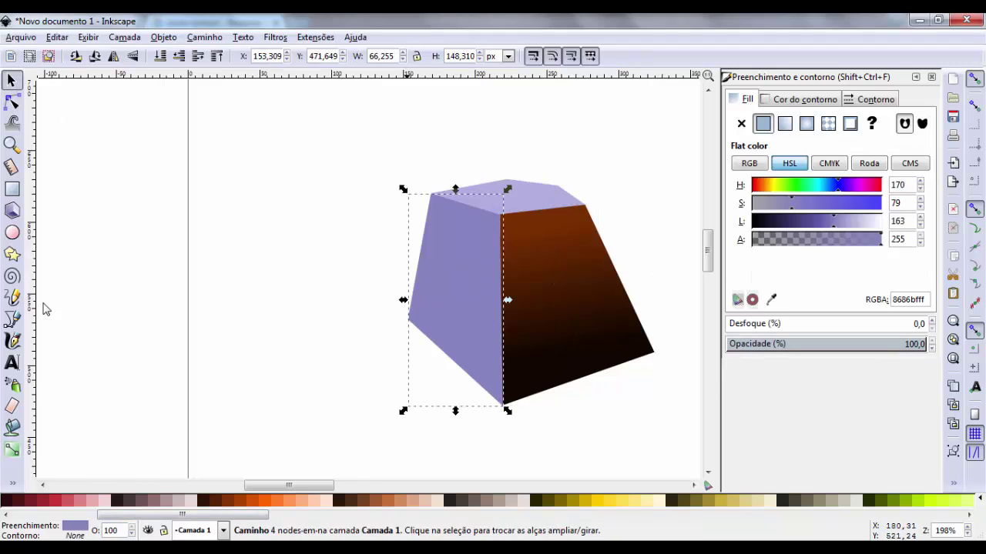
left_click(12, 427)
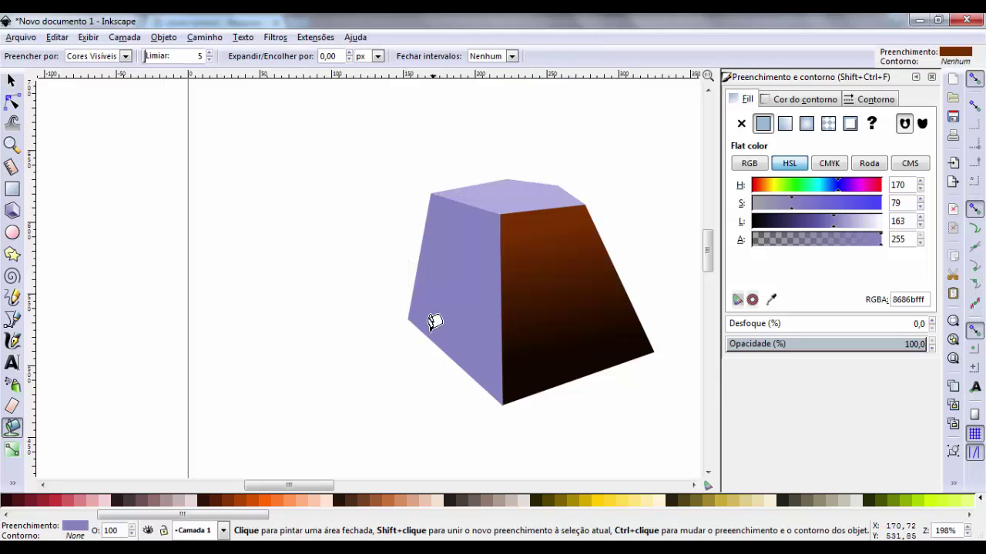
left_click_drag(470, 335, 458, 231)
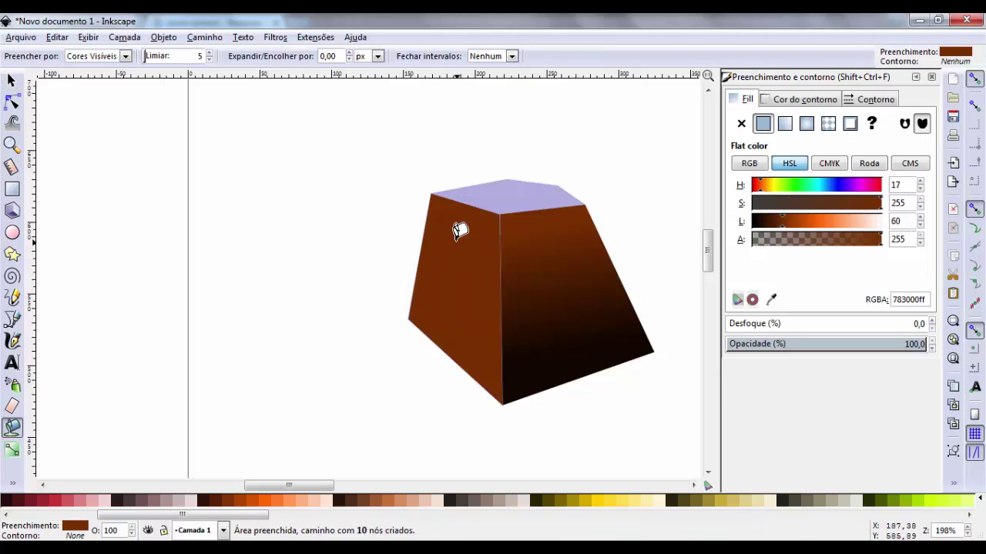
key("ctrl+z")
left_click(12, 449)
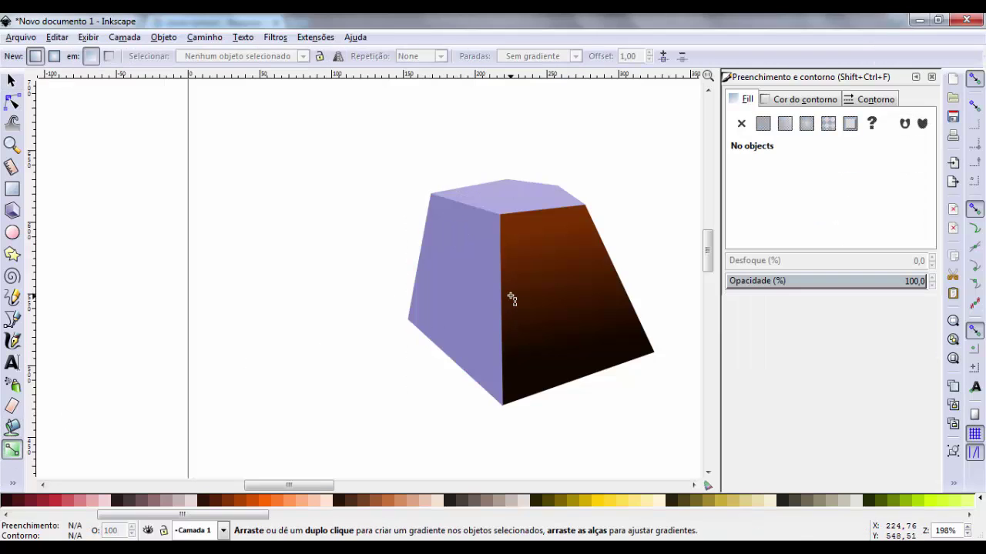
left_click_drag(461, 338, 445, 259)
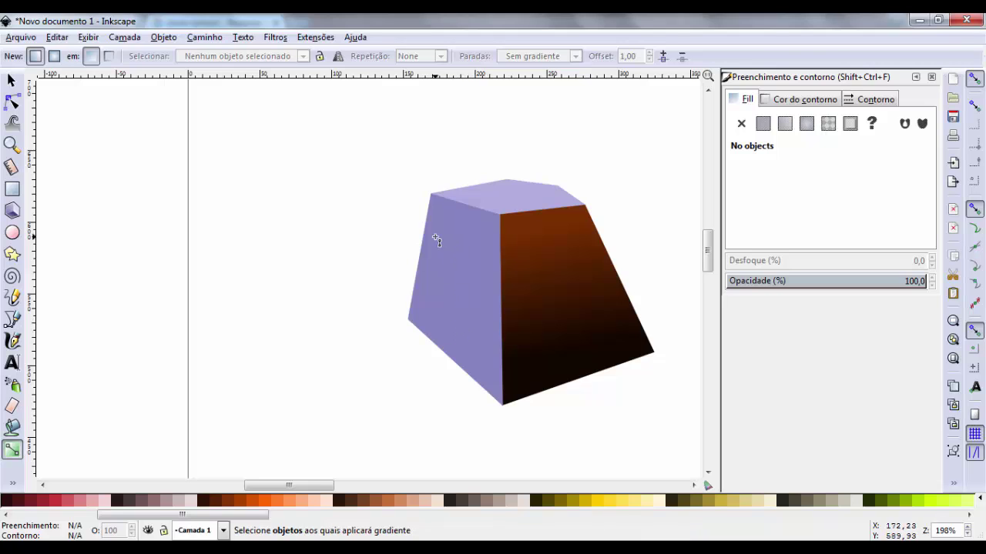
- Apply a linear gradient to the left face, running from its lower part up to transparent near its upper edge
left_click(11, 80)
left_click(471, 288)
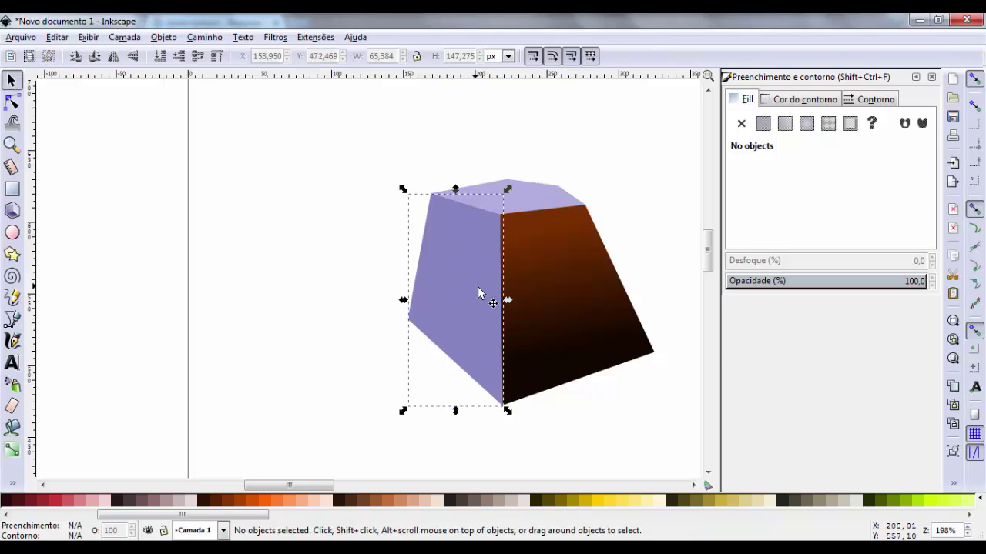
left_click(11, 427)
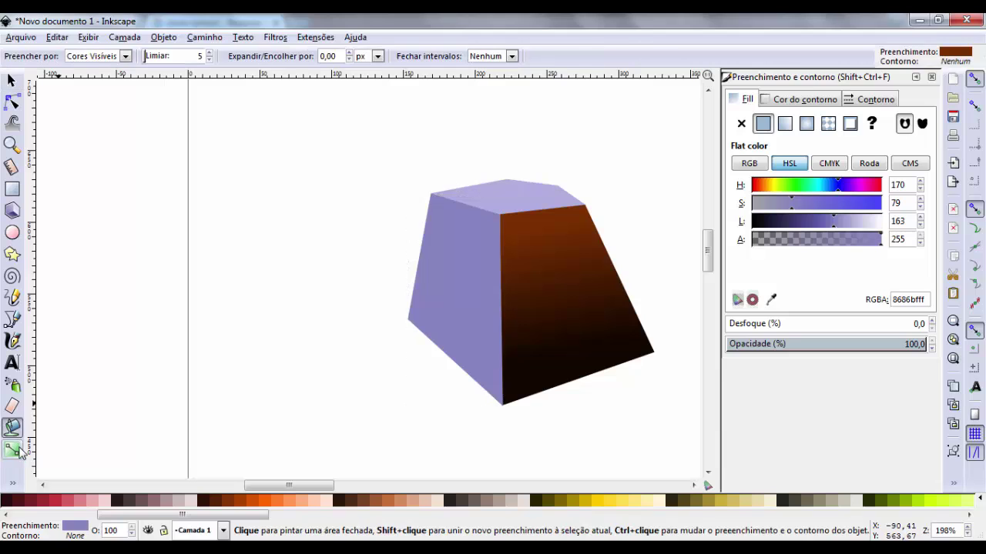
left_click(11, 449)
left_click(11, 80)
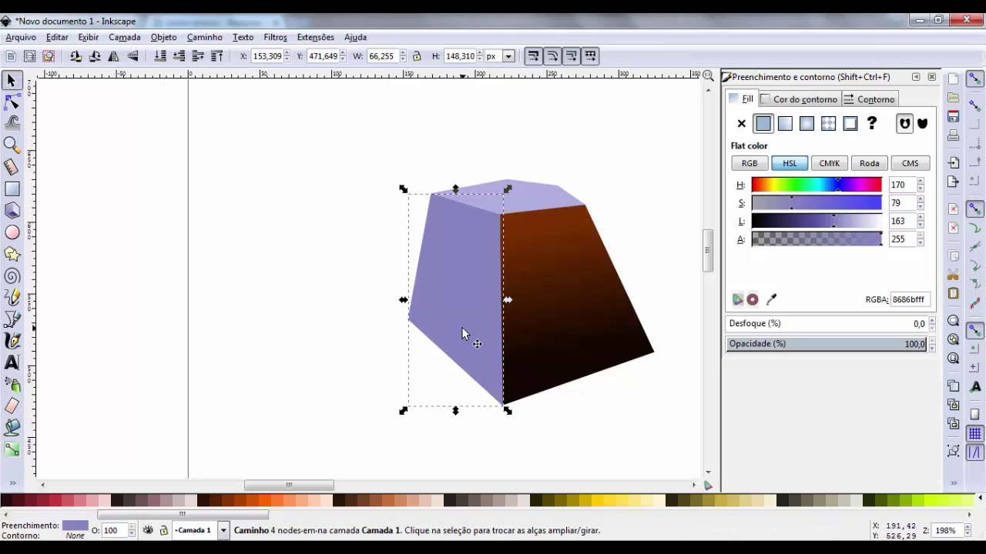
left_click(11, 449)
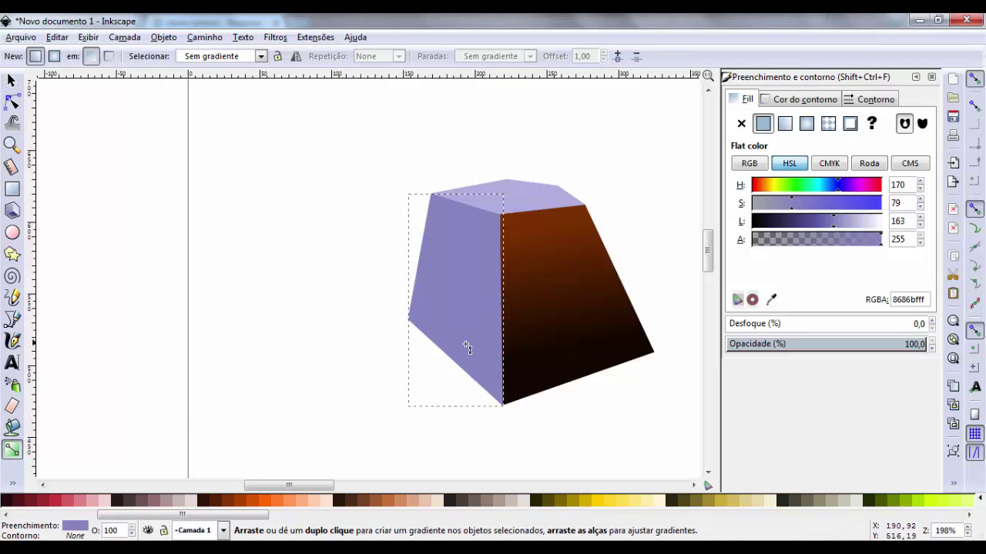
left_click_drag(465, 344, 449, 227)
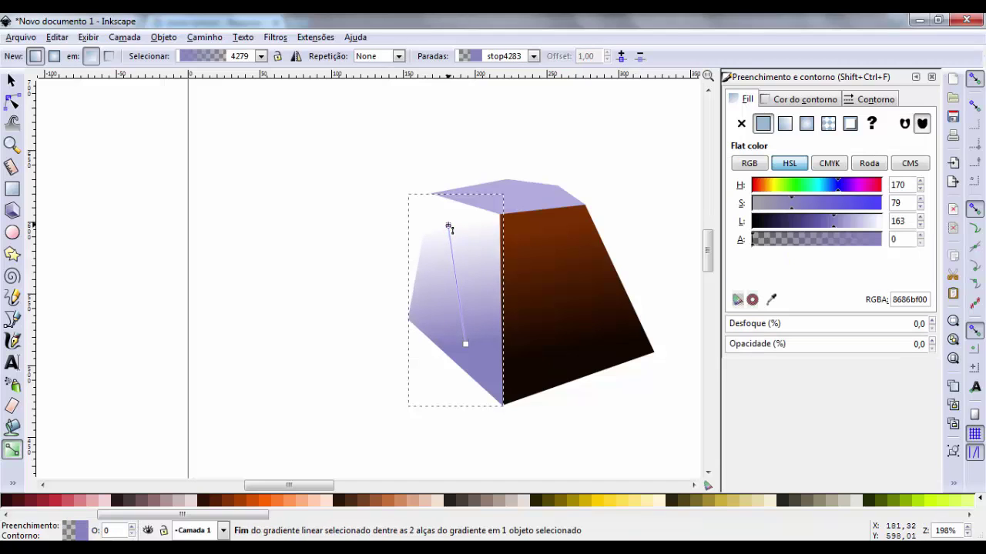
- Set the upper stop of the left face's gradient to brown 783000, sampled from the top of the right face
left_click(770, 300)
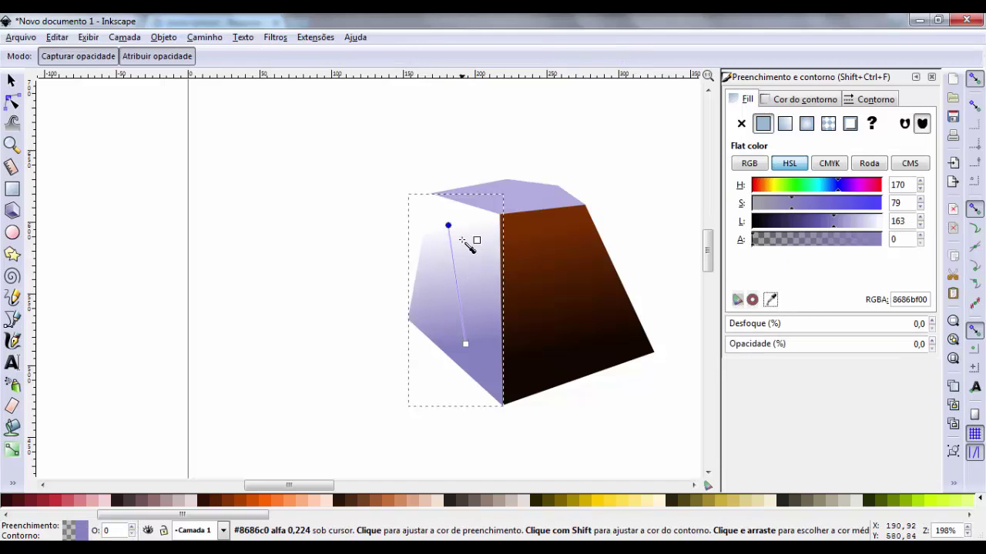
left_click(521, 222)
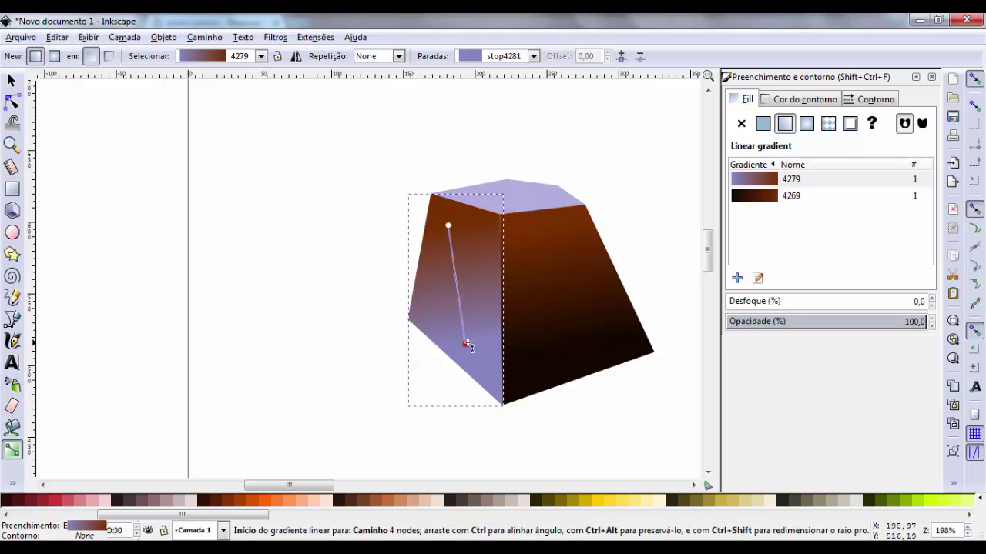
left_click(466, 344)
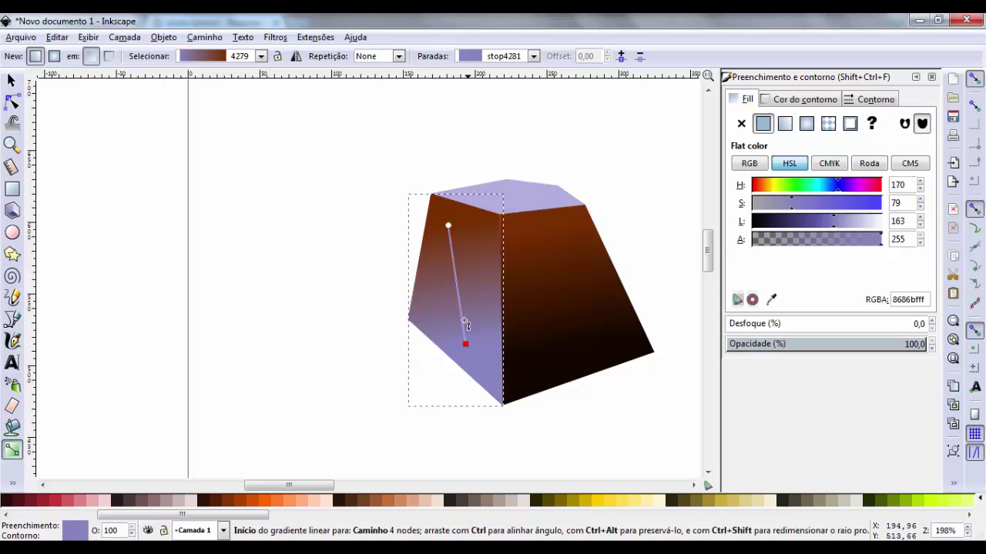
left_click(450, 227)
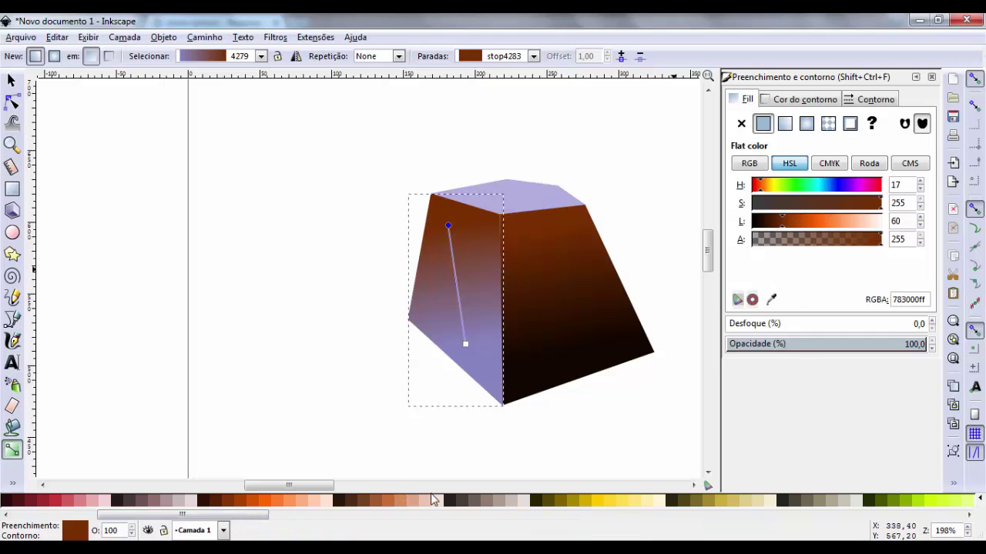
left_click(773, 300)
left_click(527, 225)
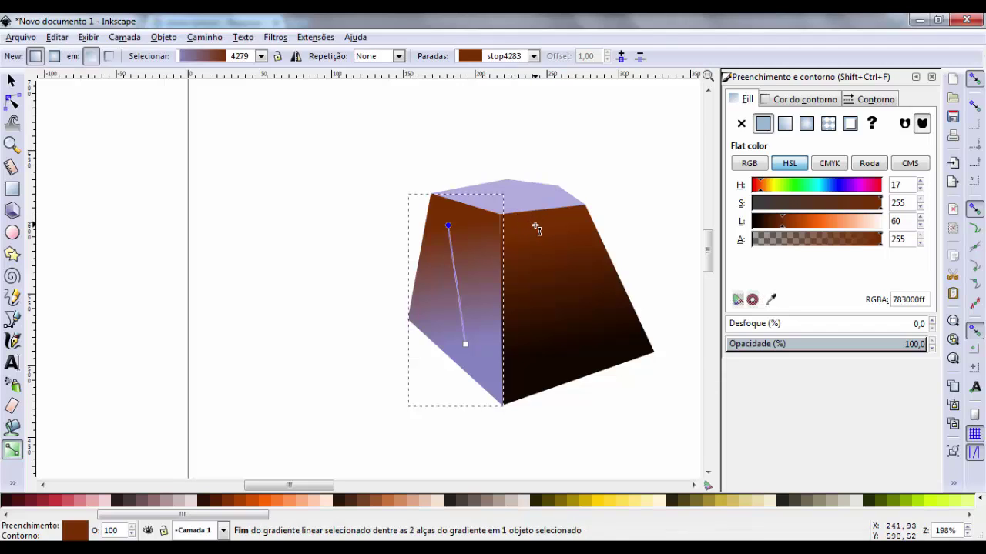
- Set the left face's lower gradient stop to near-black 110700 sampled from the right face, and shift both gradient ends slightly
left_click(466, 345)
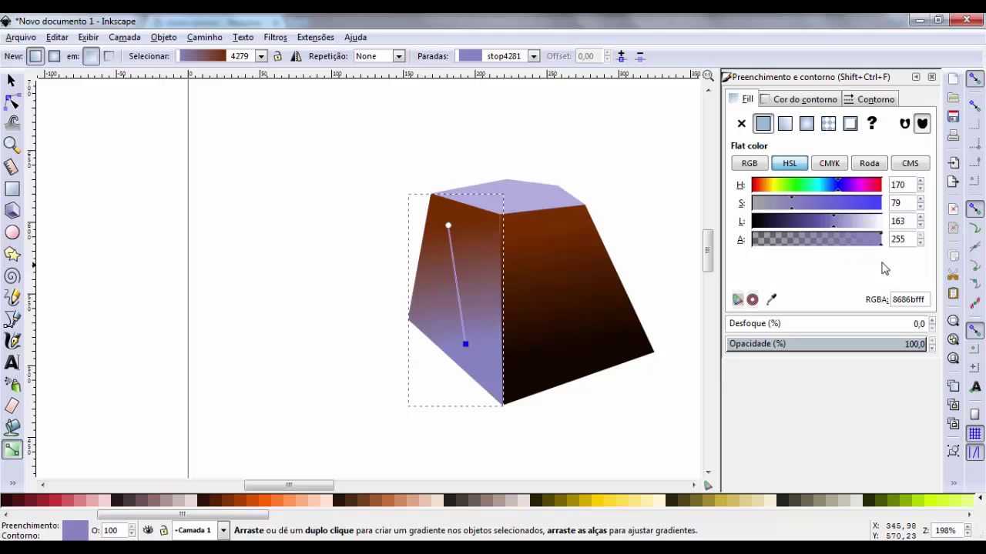
left_click(771, 300)
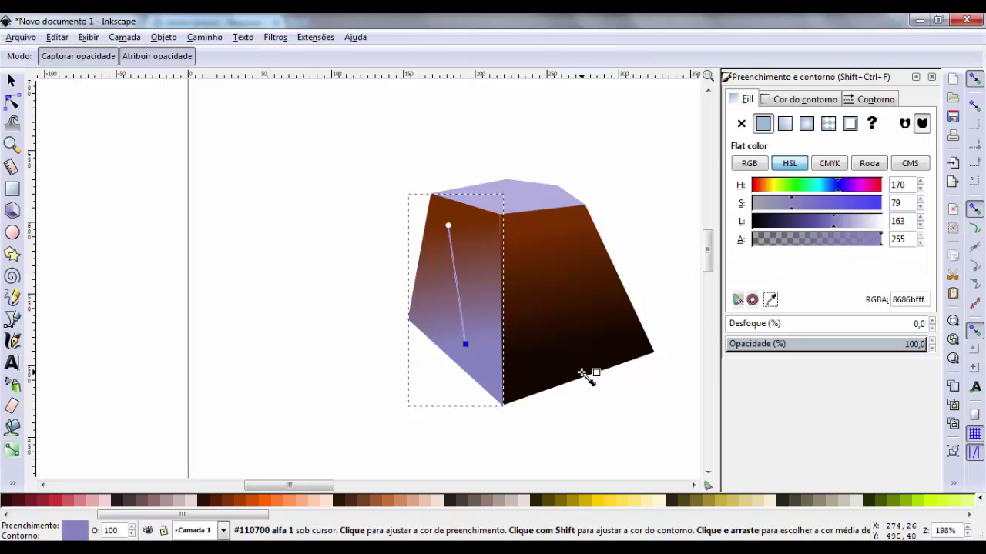
left_click(584, 374)
left_click_drag(466, 345, 477, 341)
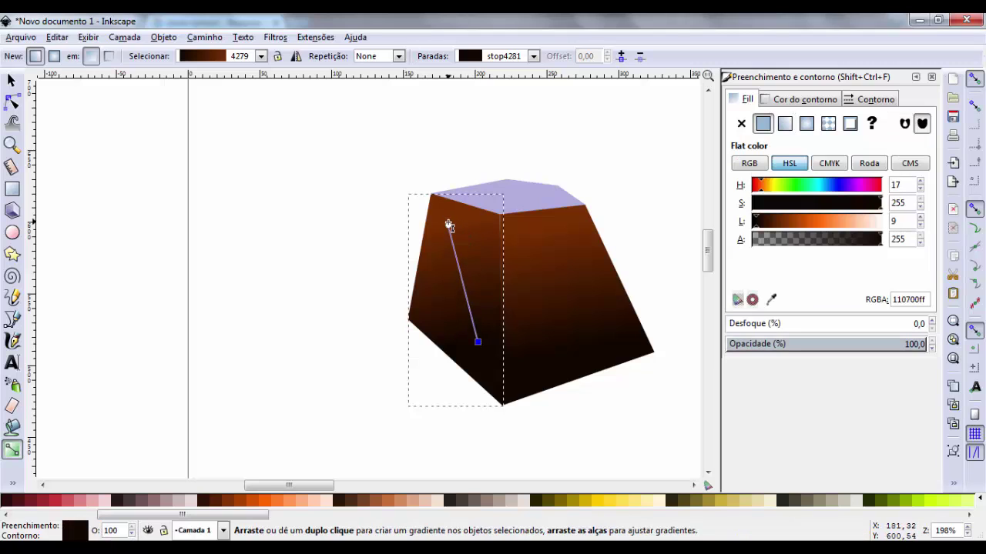
left_click(450, 233)
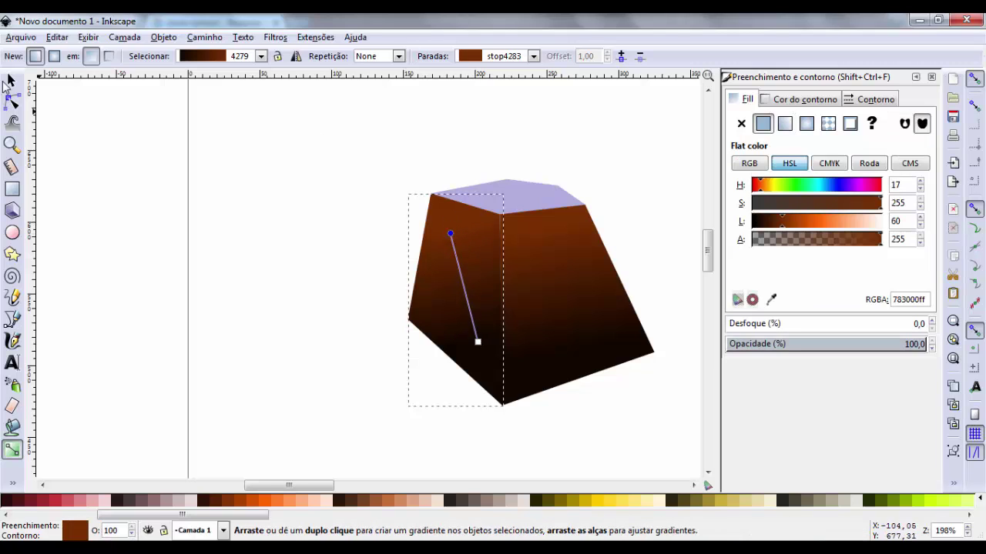
- Fill the top face with brown sampled from the right face and raise its lightness to 83 (a64200)
left_click(10, 80)
left_click(547, 187)
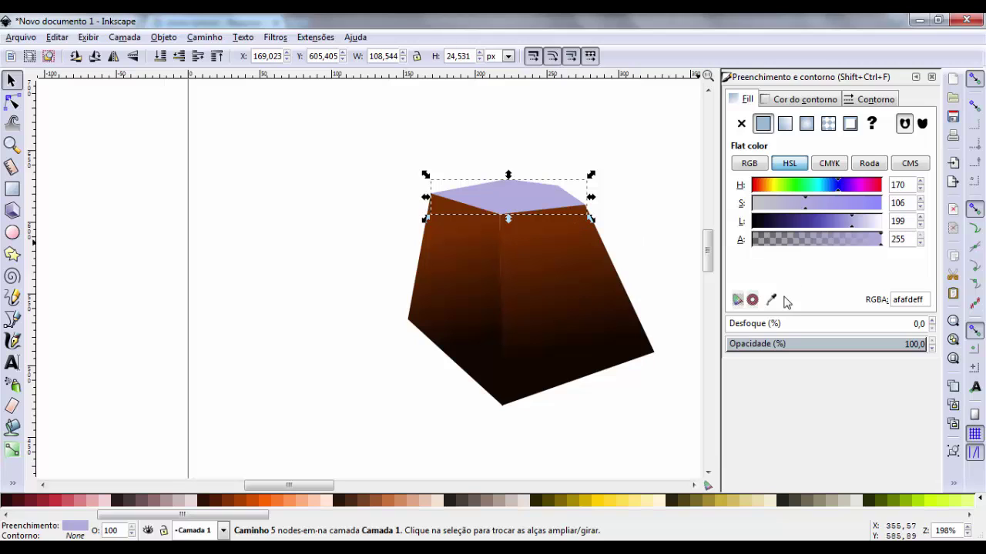
left_click(771, 299)
left_click(555, 225)
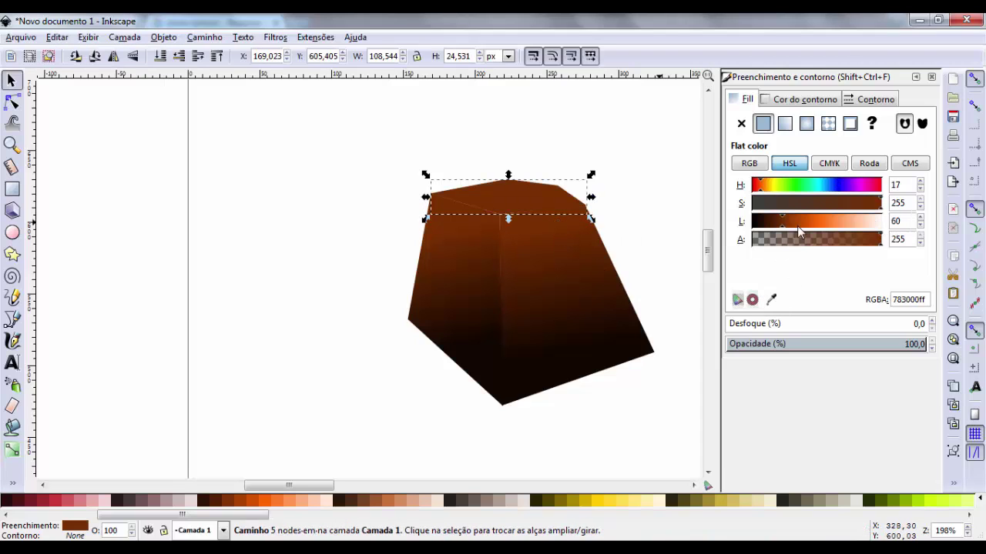
left_click_drag(786, 222, 794, 222)
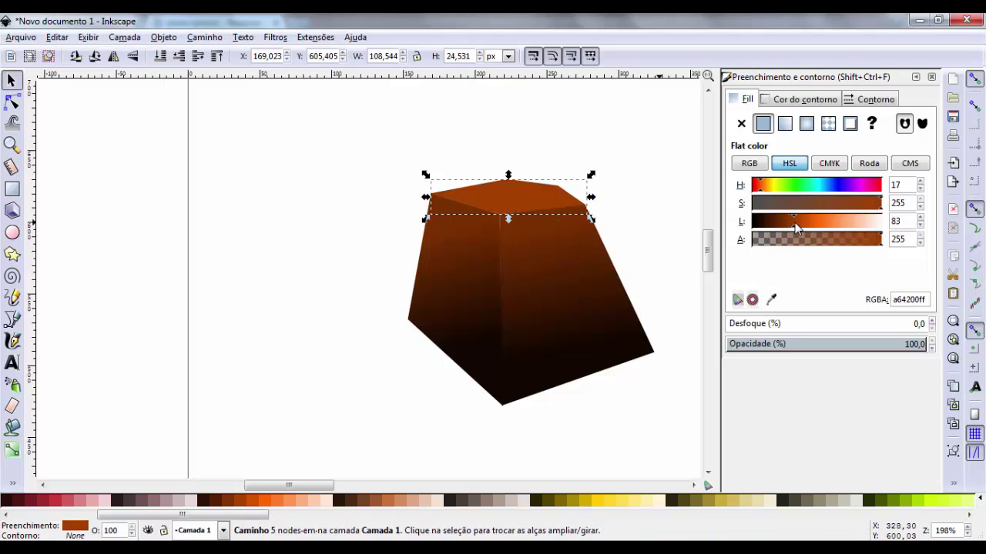
- Examine the shaded block's faces and the edges between them up close, with nothing selected
left_click(540, 246)
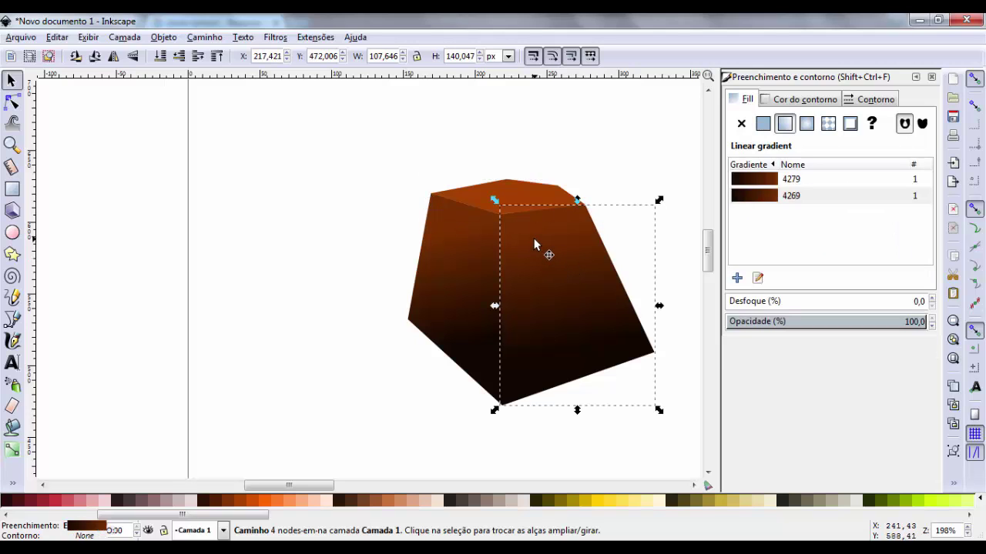
key("plus")
key("plus")
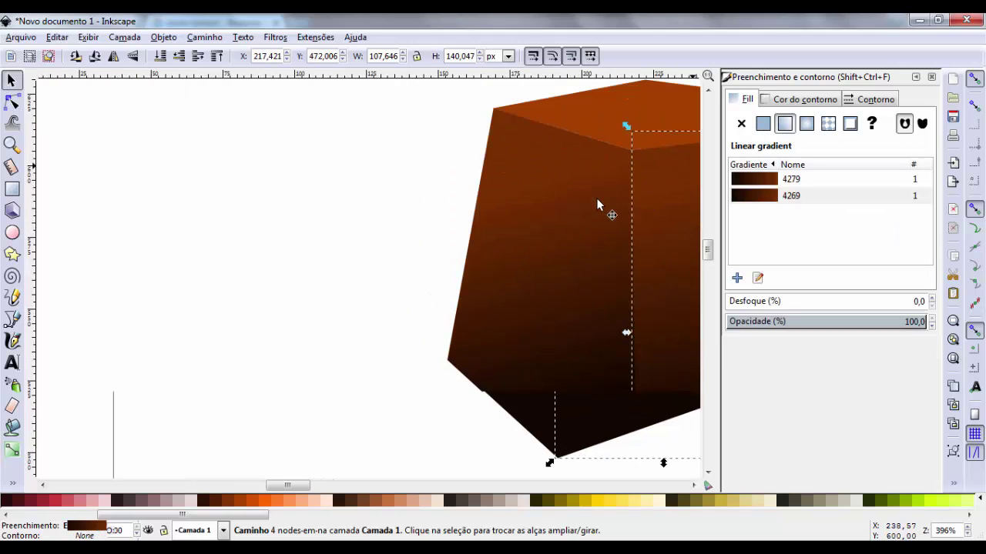
left_click_drag(306, 486, 334, 486)
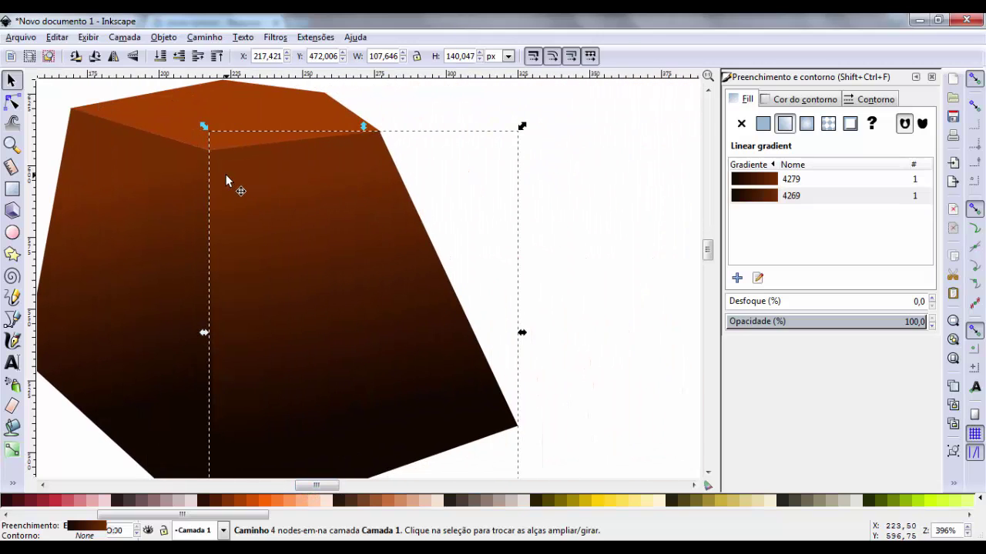
left_click(574, 250)
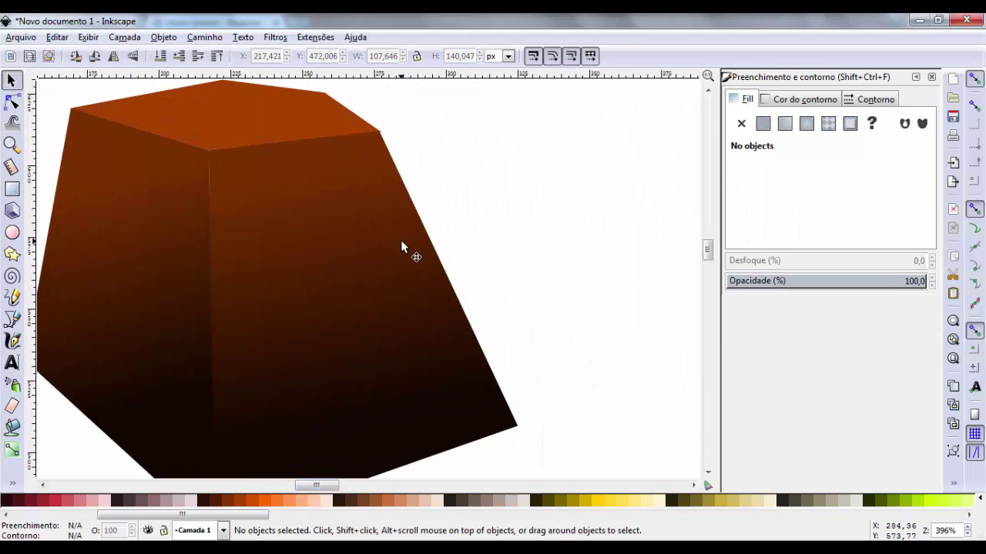
key("minus")
key("minus")
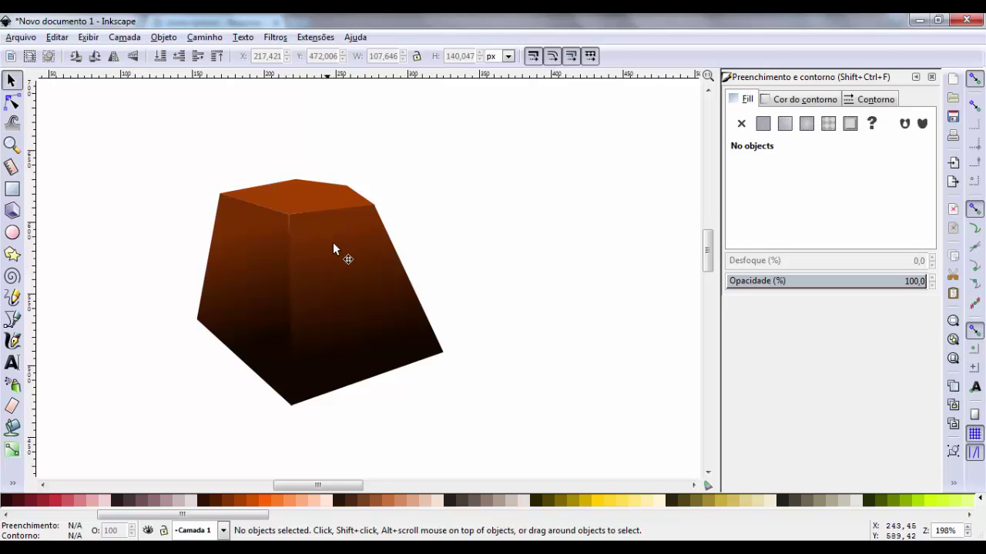
- Draw a small three-cornered polygon filled with brown a64200 beside the upper right corner of the block
key("plus")
key("plus")
scroll(334, 246, "up", 2)
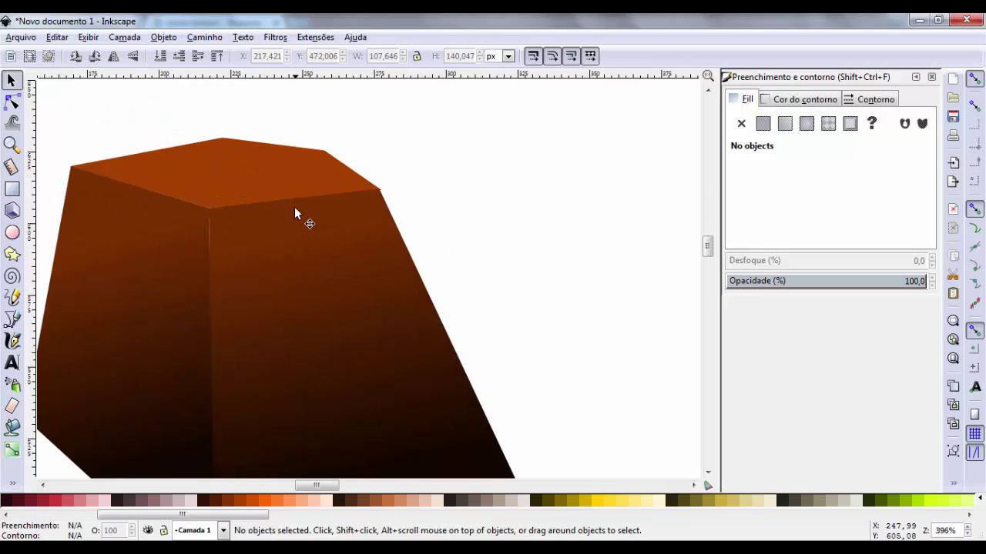
left_click(12, 254)
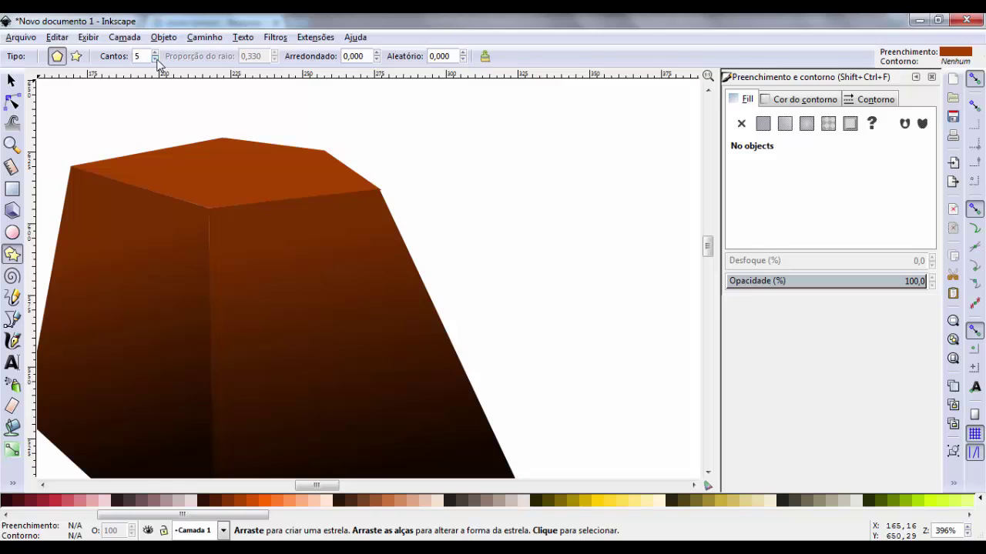
left_click_drag(466, 176, 506, 205)
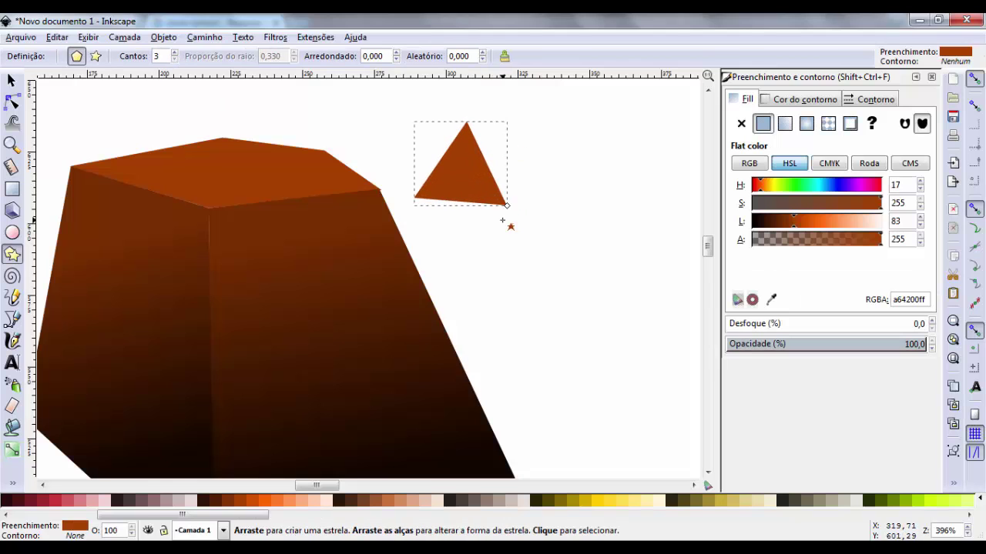
- Convert the three-cornered polygon to a path and fill it with near-black 110700 sampled from the block's dark lower area
left_click(205, 37)
left_click(223, 50)
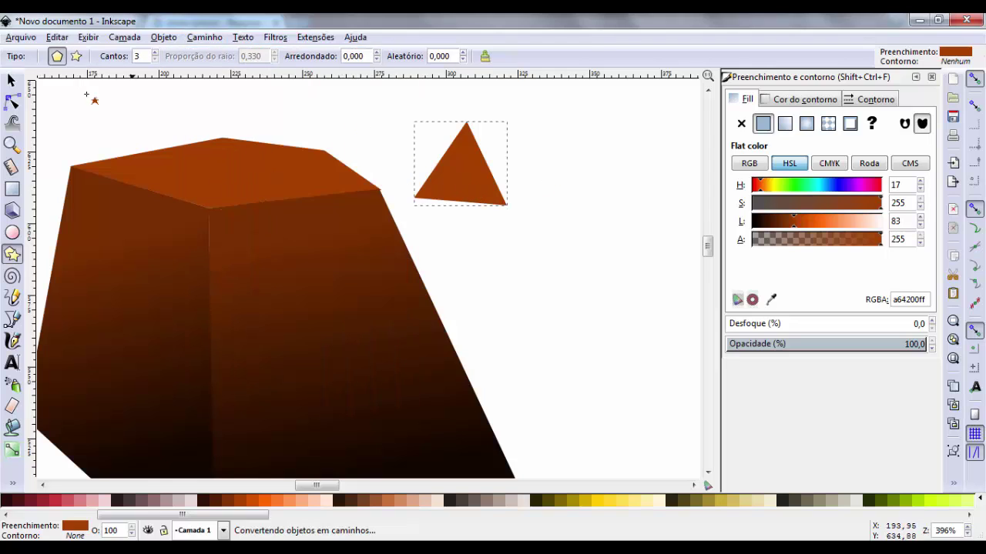
left_click(12, 80)
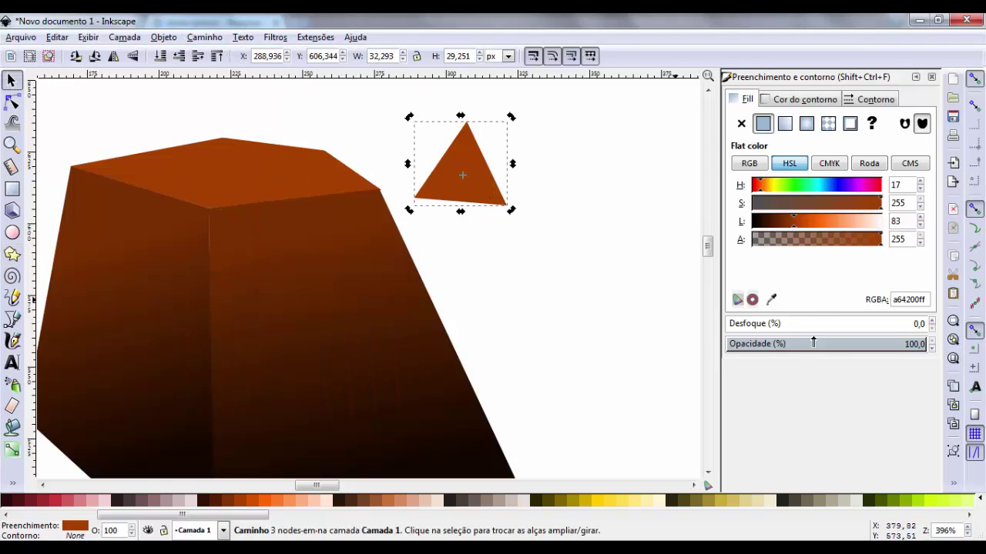
left_click(771, 300)
left_click(494, 473)
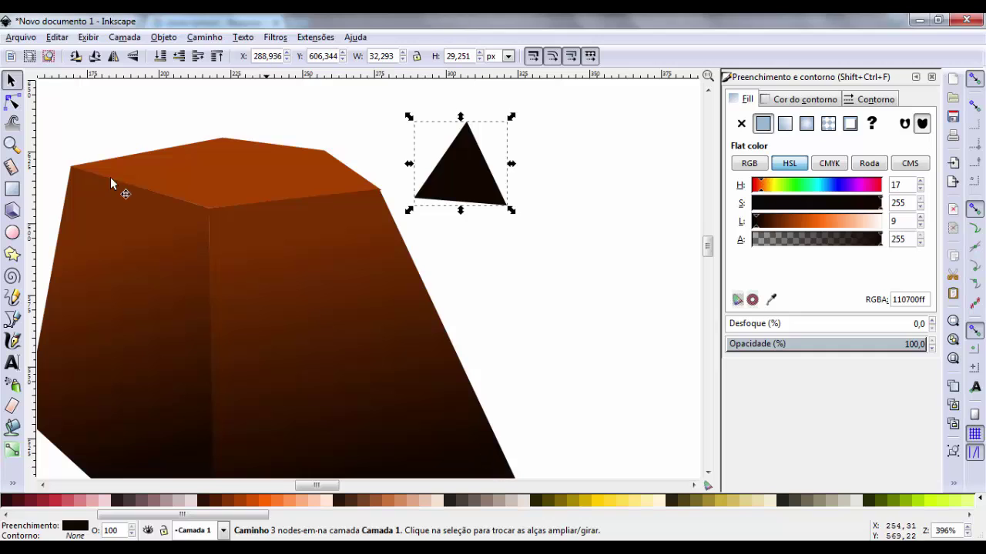
- Move the triangle's three nodes to form a thin sliver, about 26 by 5 px, along the top face's front right edge
left_click(12, 100)
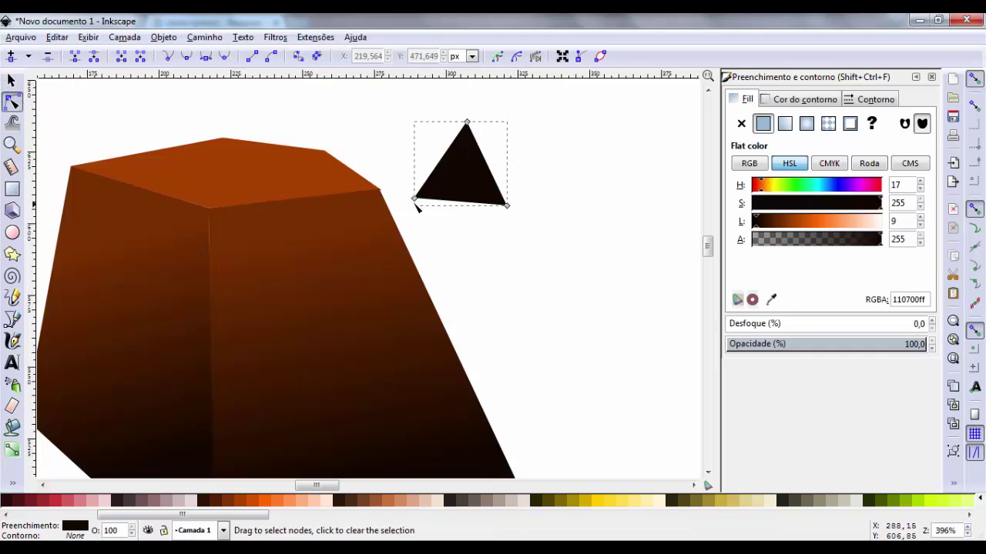
left_click_drag(414, 198, 260, 183)
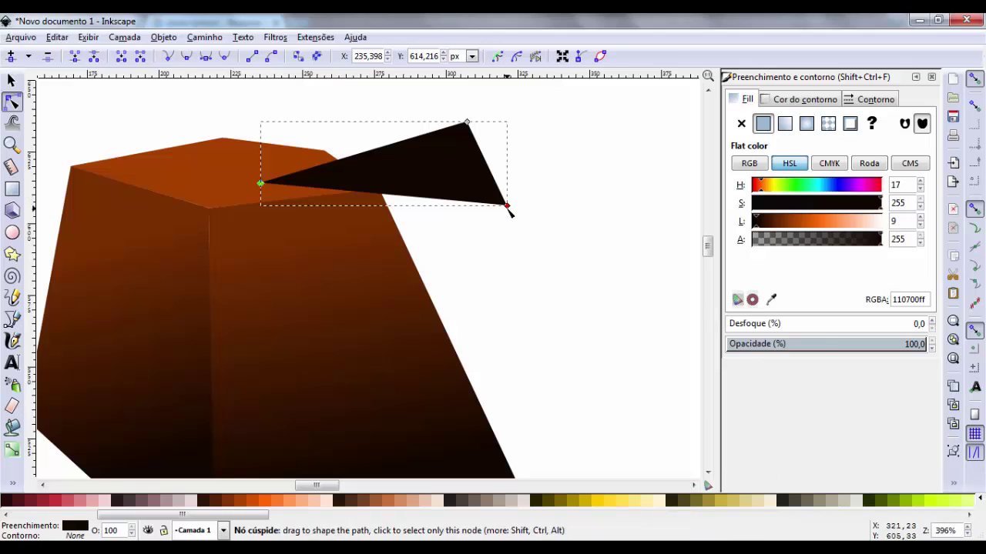
left_click_drag(509, 207, 301, 202)
left_click_drag(467, 123, 299, 198)
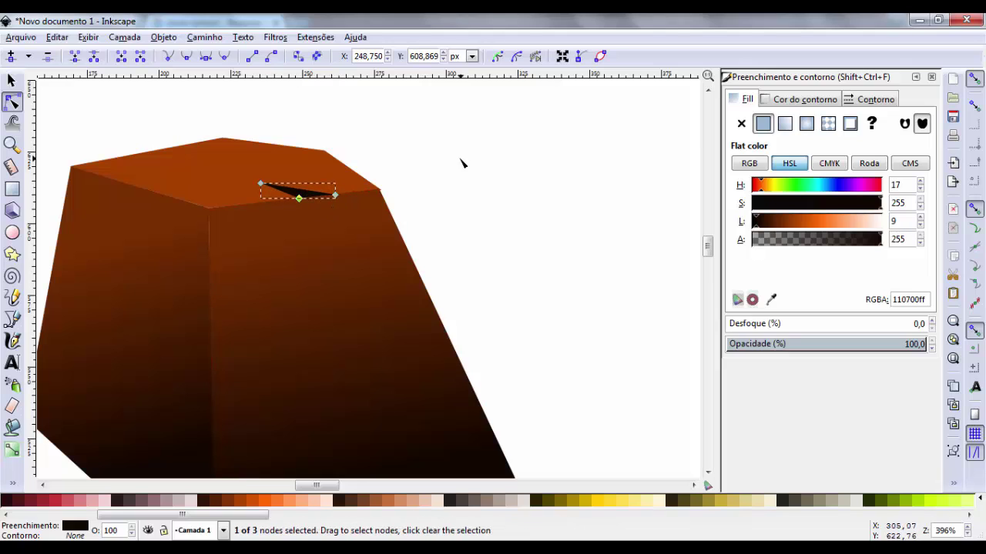
left_click(11, 80)
left_click(95, 118)
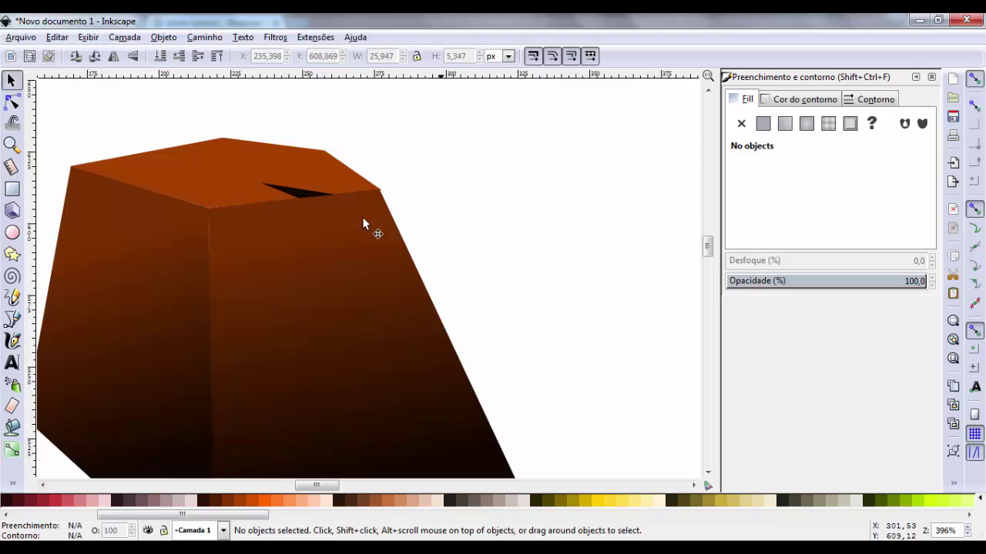
- Duplicate the near-black sliver and place the copy just below it on the right face
left_click(314, 200)
key("ctrl")
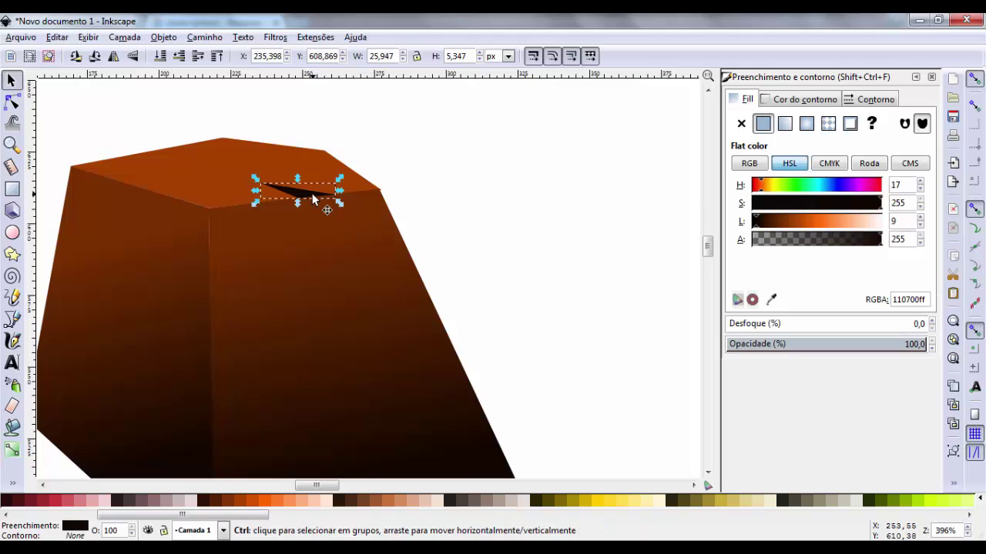
key("ctrl+d")
left_click_drag(312, 199, 336, 237)
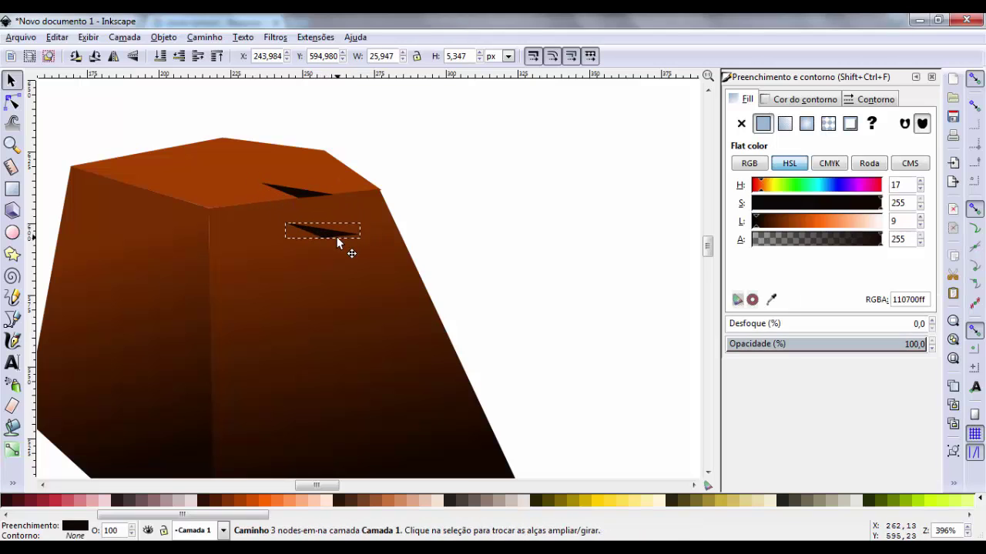
- Reshape the copy into a downward-pointing wedge about 10 by 20 px, with its upper corners meeting the sliver at the top face's edge
left_click(12, 101)
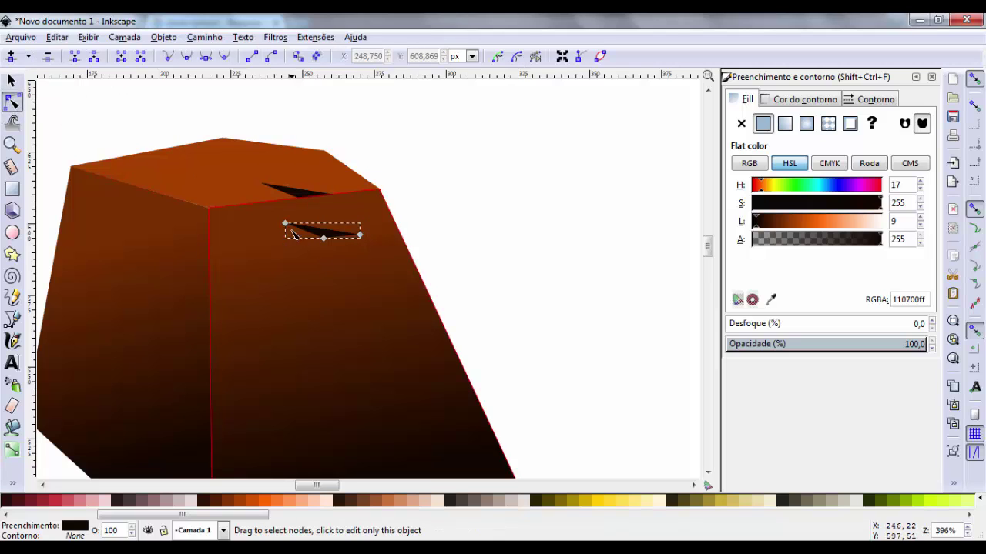
left_click_drag(285, 224, 299, 200)
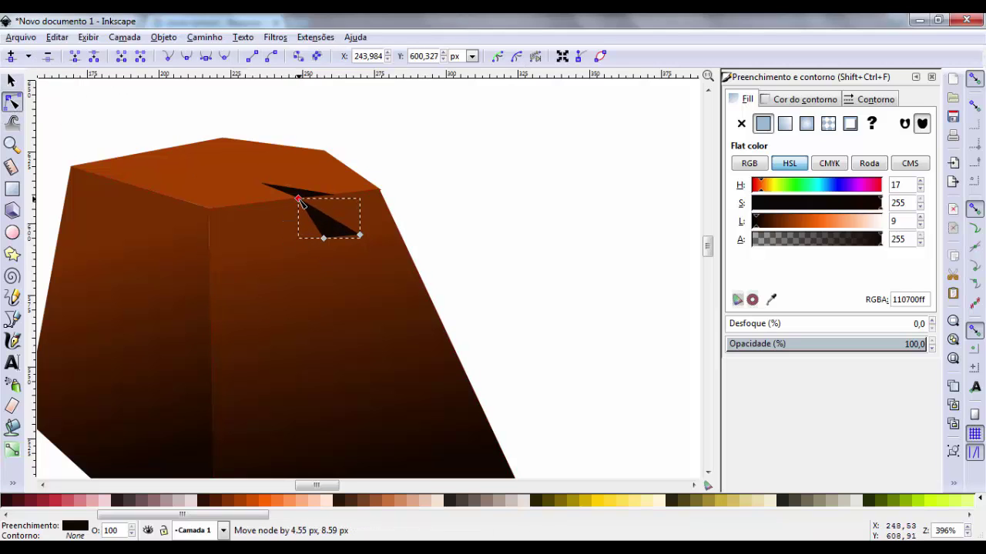
left_click_drag(359, 235, 334, 194)
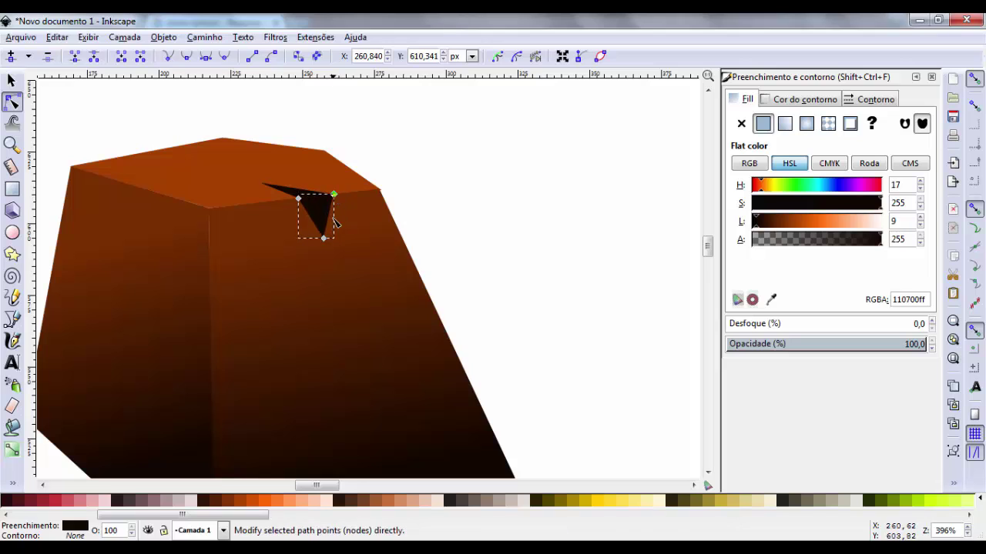
left_click_drag(324, 237, 304, 252)
left_click_drag(299, 198, 315, 203)
- Adjust the sliver's lower middle node so it sits on the top face's edge and joins the wedge's inner corner
left_click(302, 198)
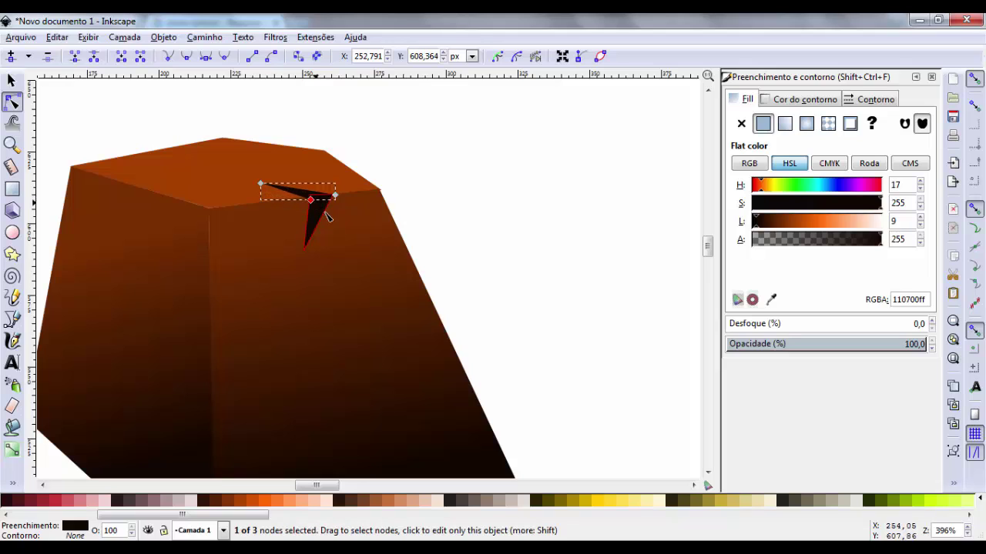
key("s")
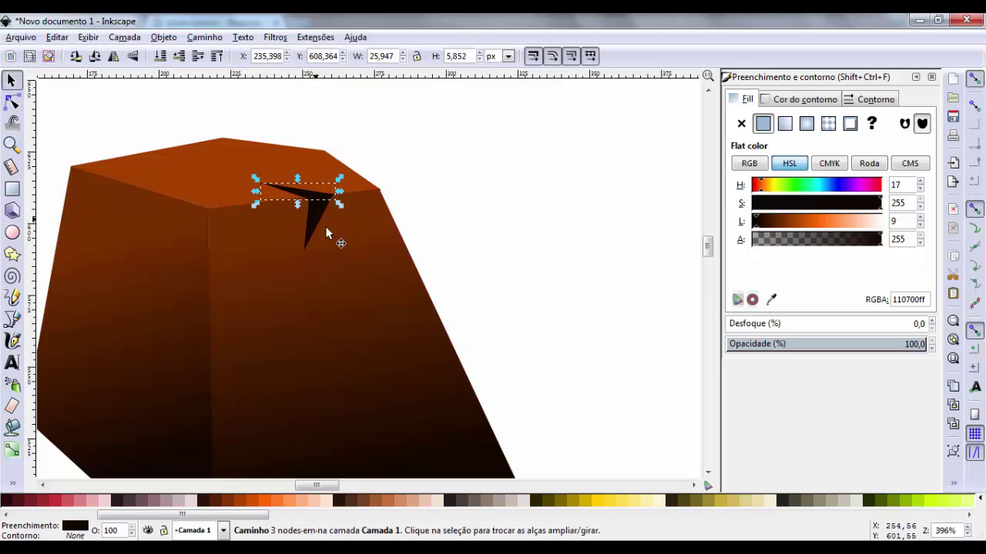
scroll(413, 288, "up", 3)
scroll(346, 235, "up", 5)
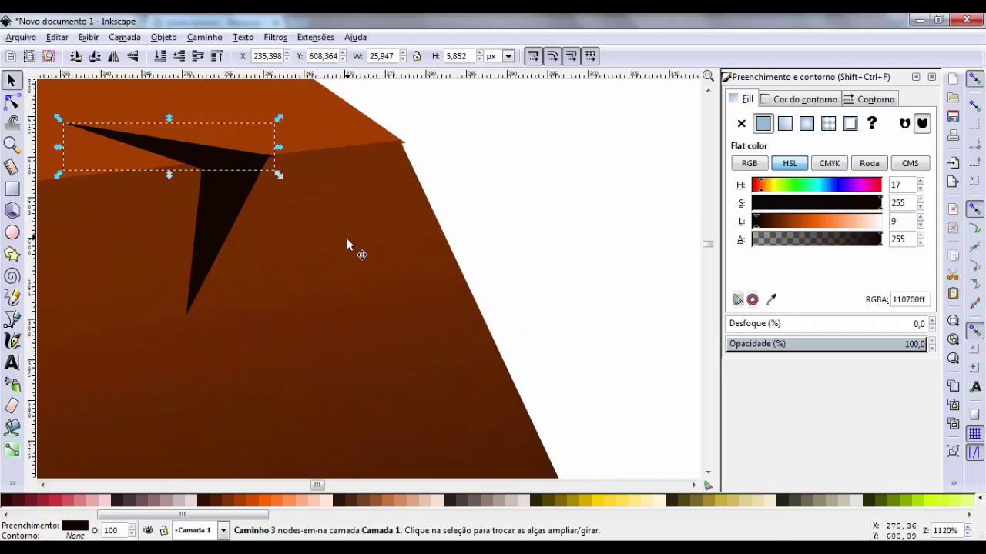
left_click(474, 180)
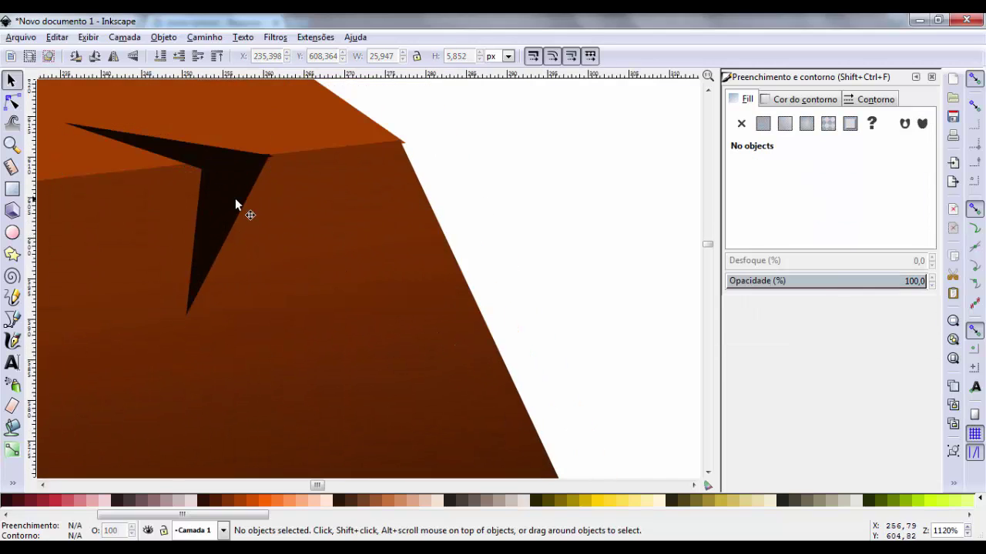
left_click(215, 183)
key("n")
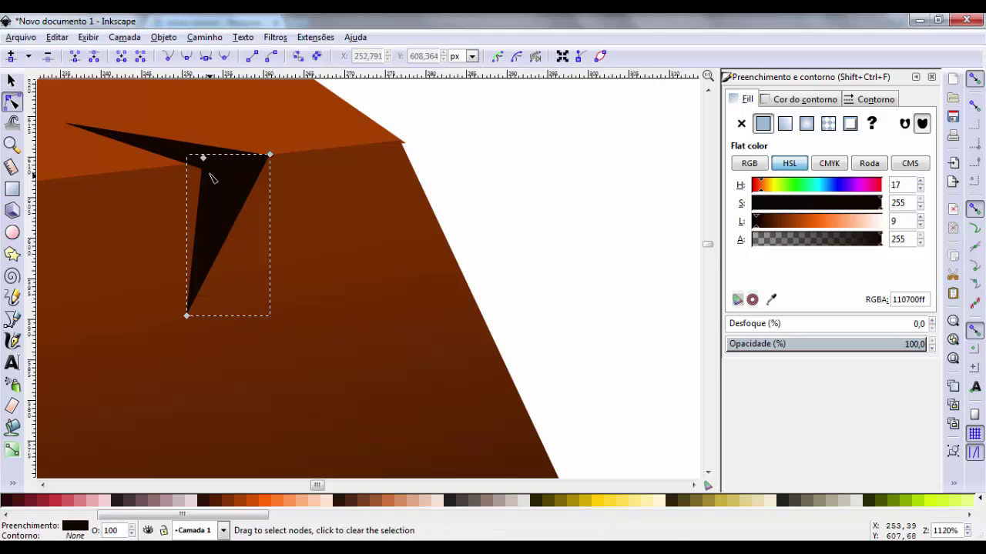
left_click(202, 164)
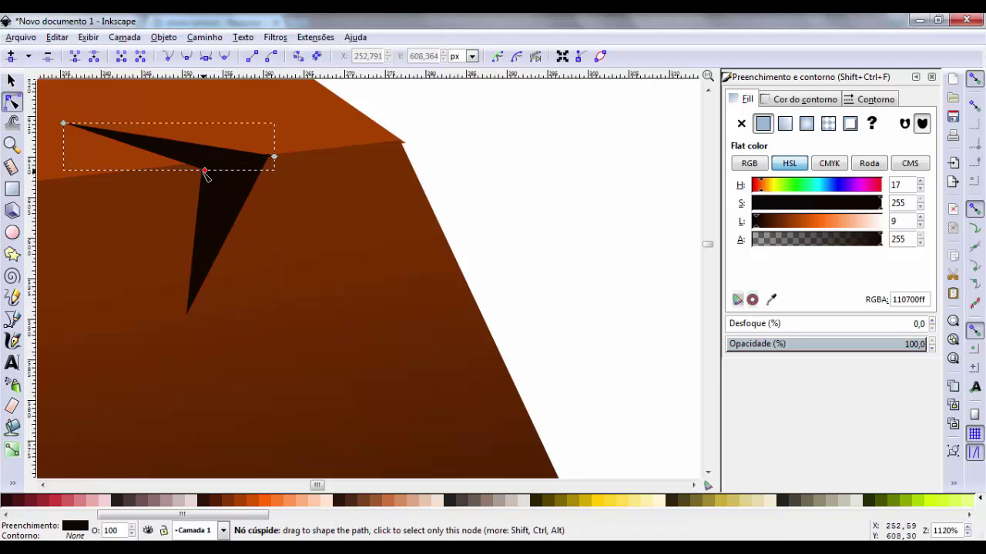
left_click_drag(204, 170, 202, 163)
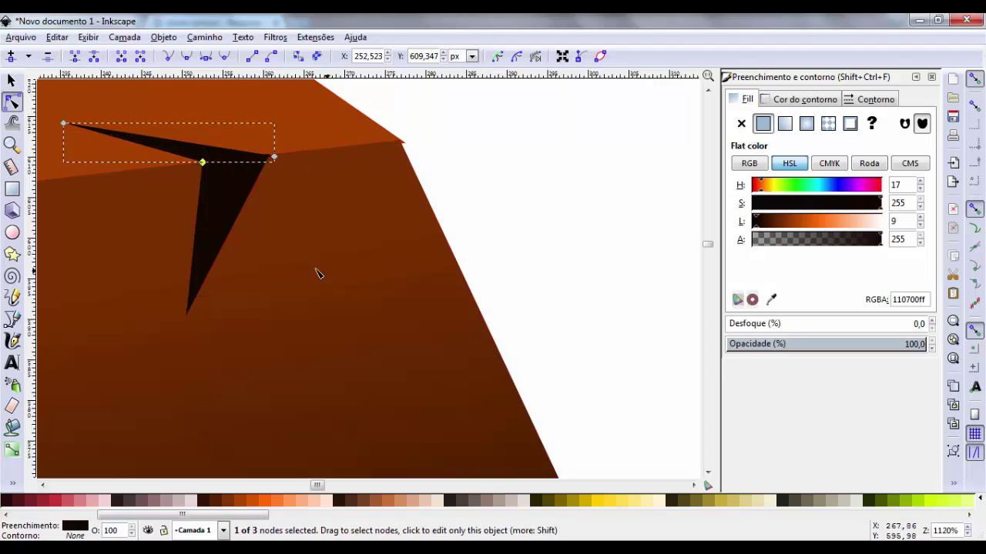
- Examine the two-piece crack against the block as a whole, with nothing selected
key("minus")
key("minus")
key("minus")
key("minus")
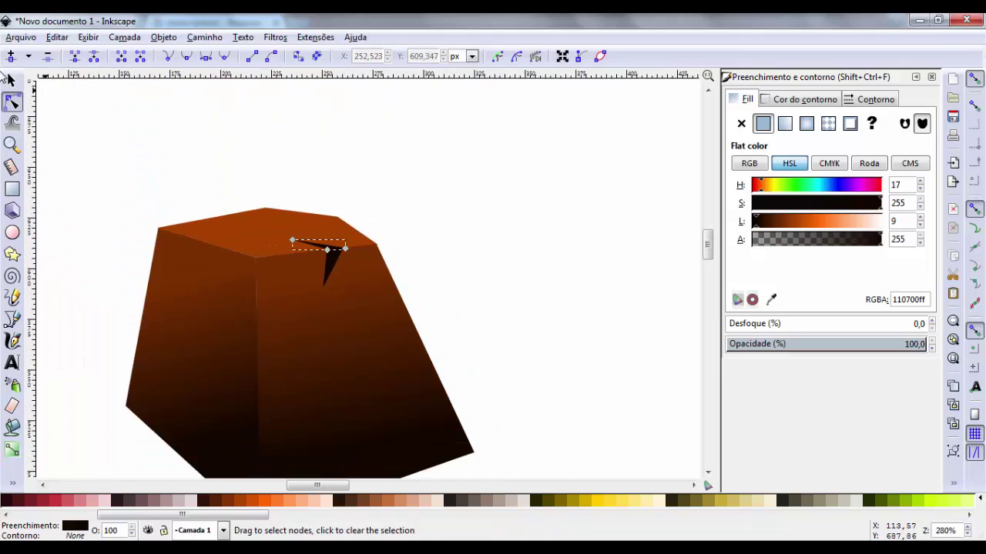
left_click(11, 81)
left_click(452, 260)
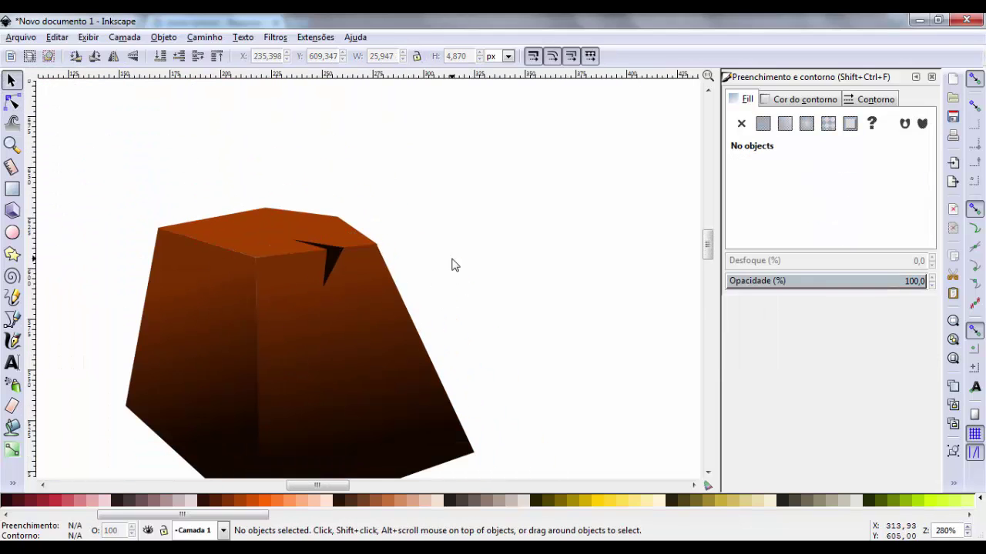
left_click(338, 254)
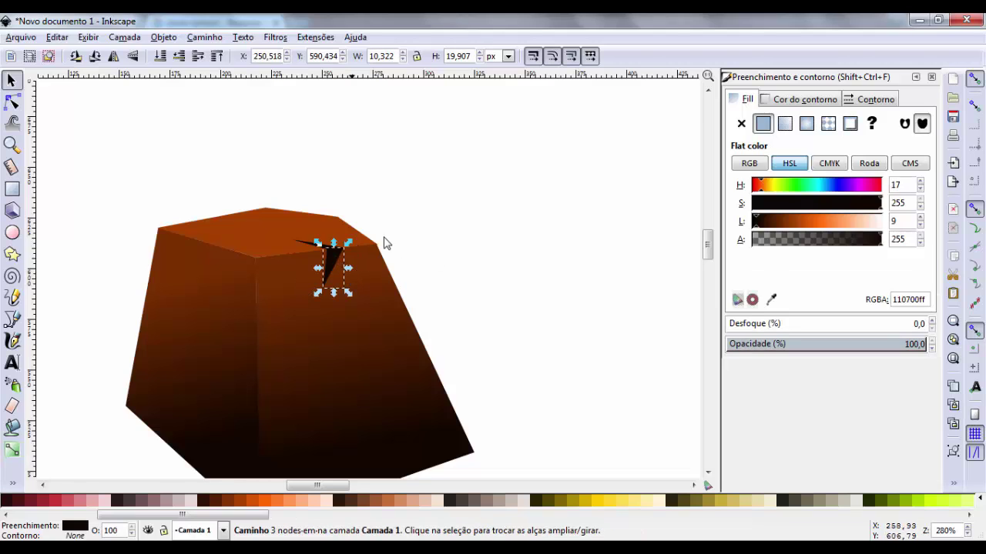
left_click(444, 259)
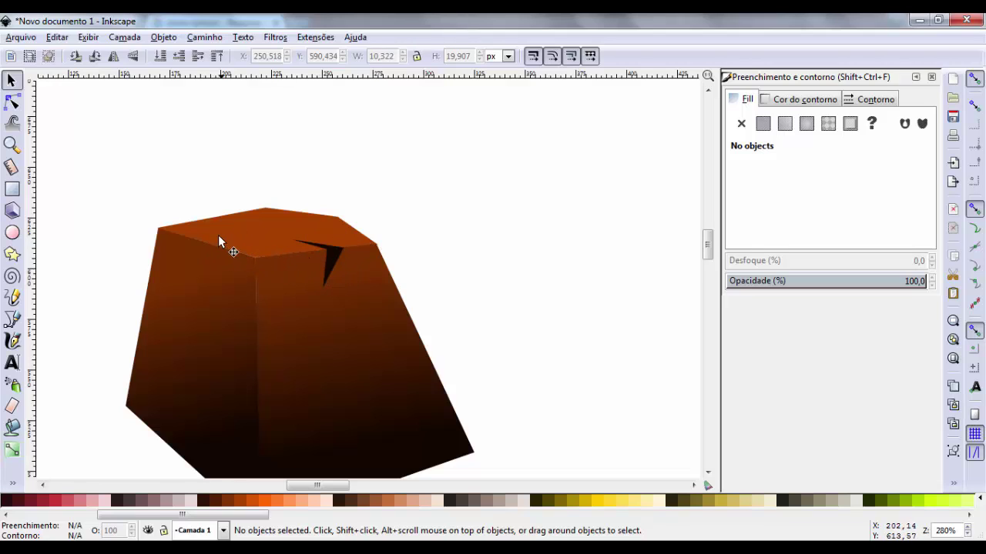
- Duplicate the crack's lower wedge and place the copy on the left face, just under its upper edge
left_click(334, 263)
left_click_drag(335, 266, 305, 264)
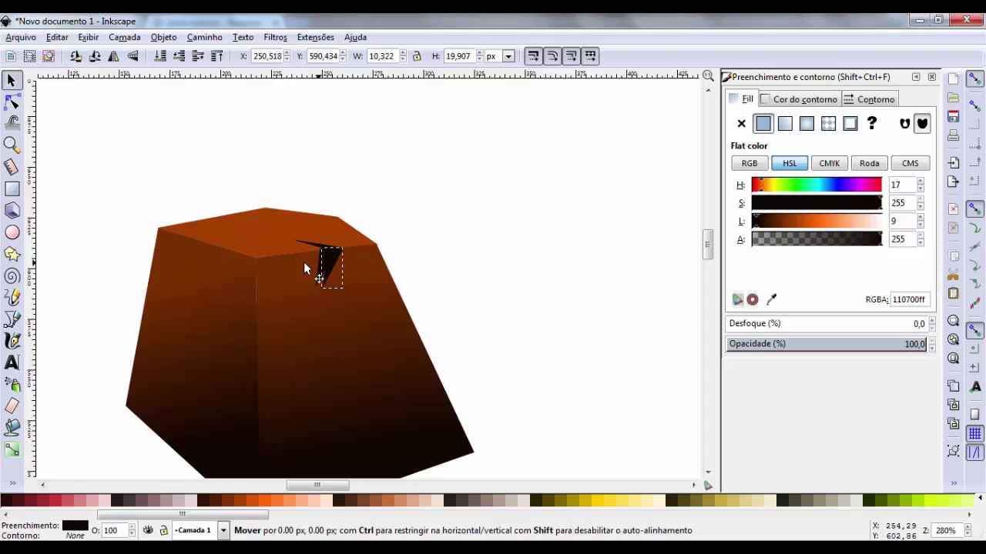
left_click_drag(210, 258, 206, 261)
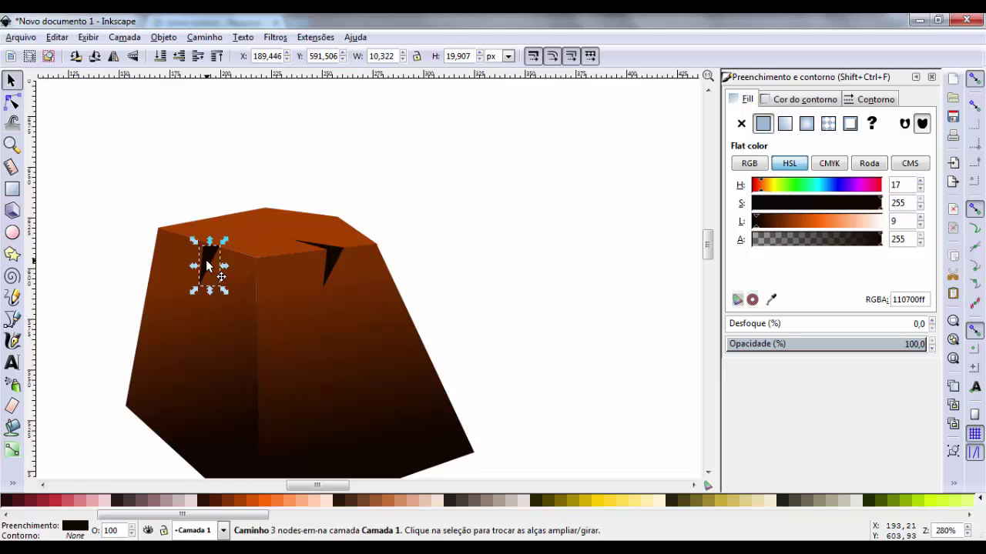
- Reshape the left face's wedge to about 4 by 24 px, with both upper corners on the top face's edge and the tip pointing down
key("plus")
key("plus")
key("plus")
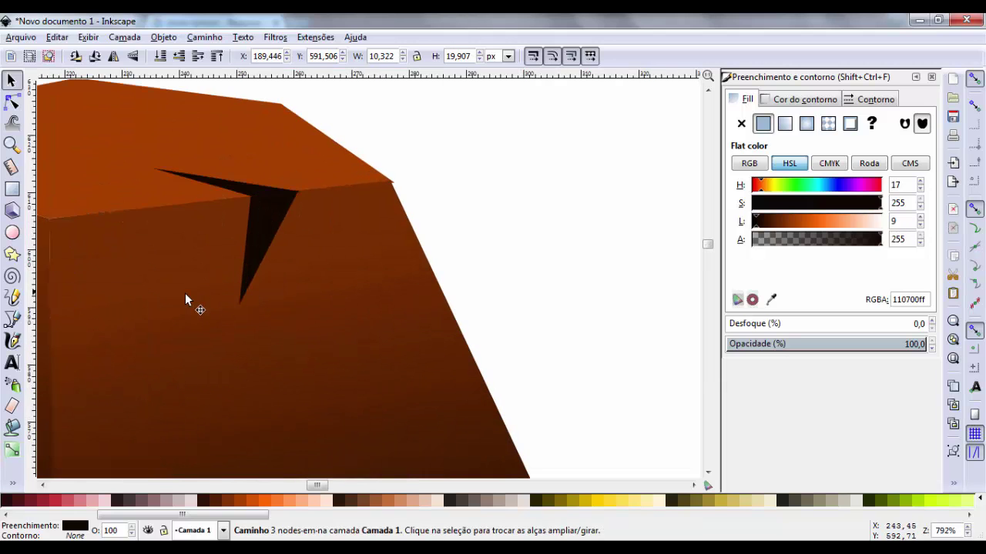
key("space")
left_click_drag(332, 300, 458, 330)
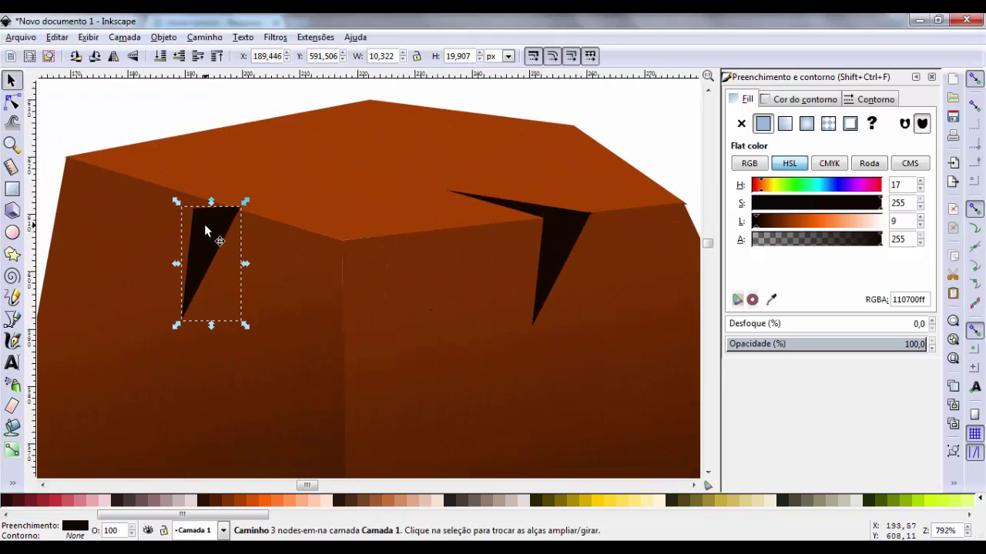
double_click(206, 235)
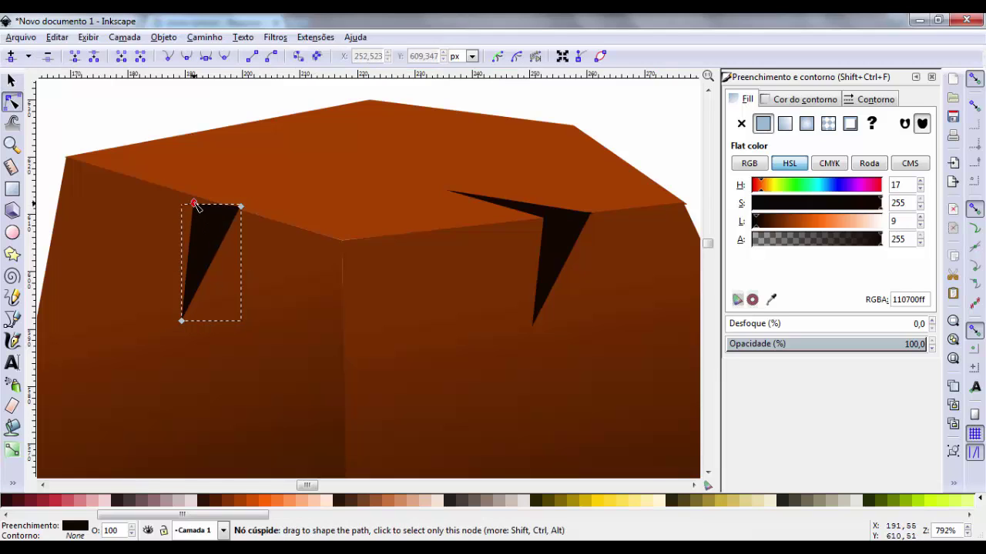
left_click_drag(196, 207, 231, 208)
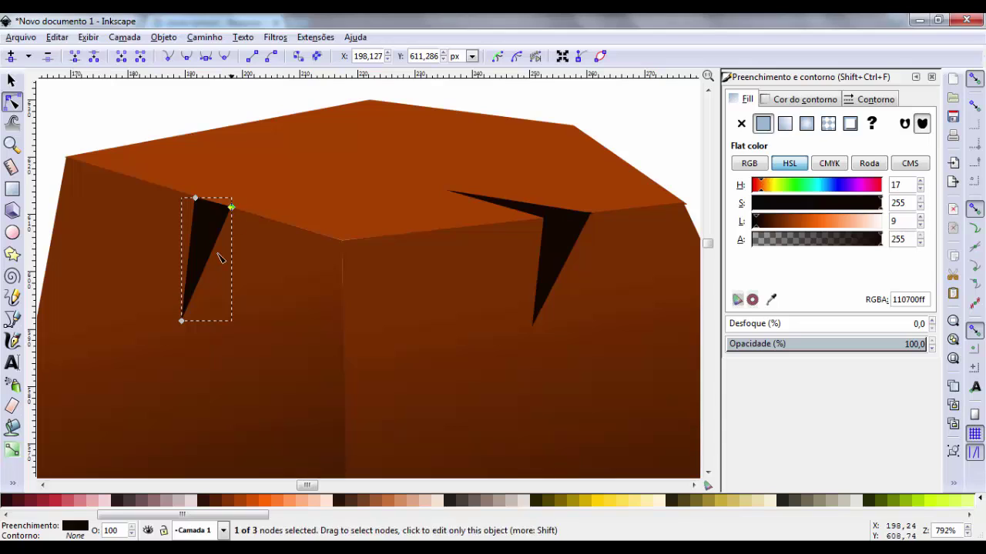
left_click_drag(182, 322, 215, 333)
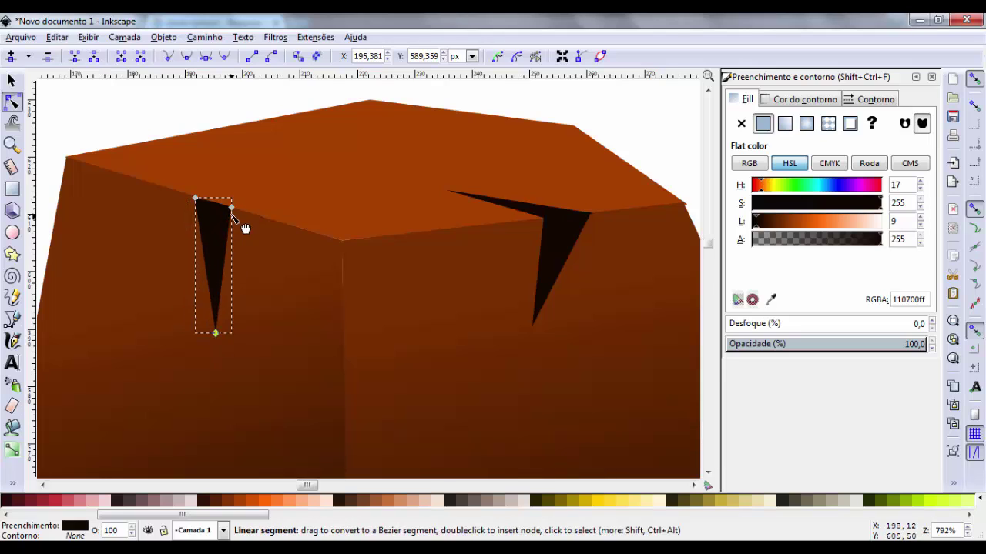
left_click_drag(231, 207, 219, 204)
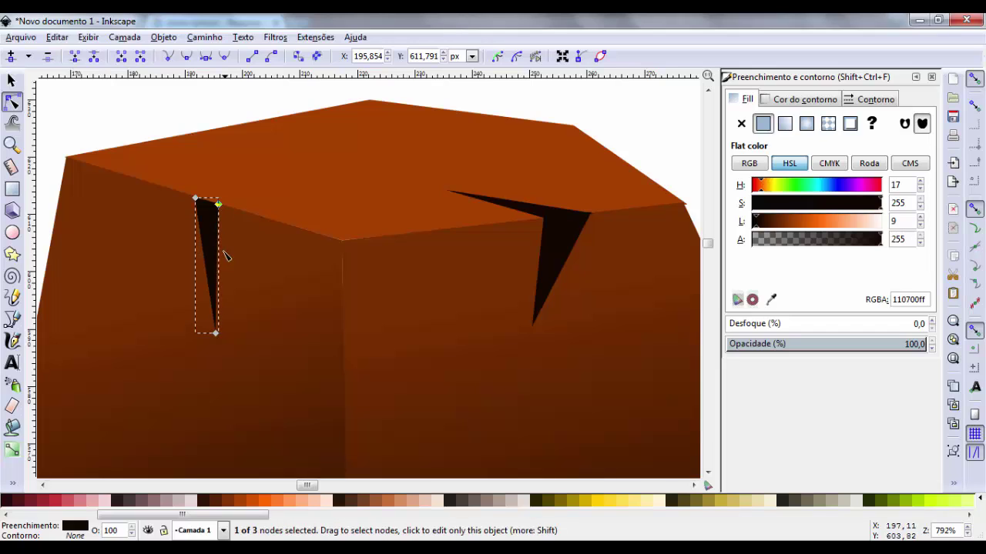
- Duplicate the left face's wedge, flip and rotate it to lie horizontally, and place it on the top face from the wedge's outer corner
left_click(11, 80)
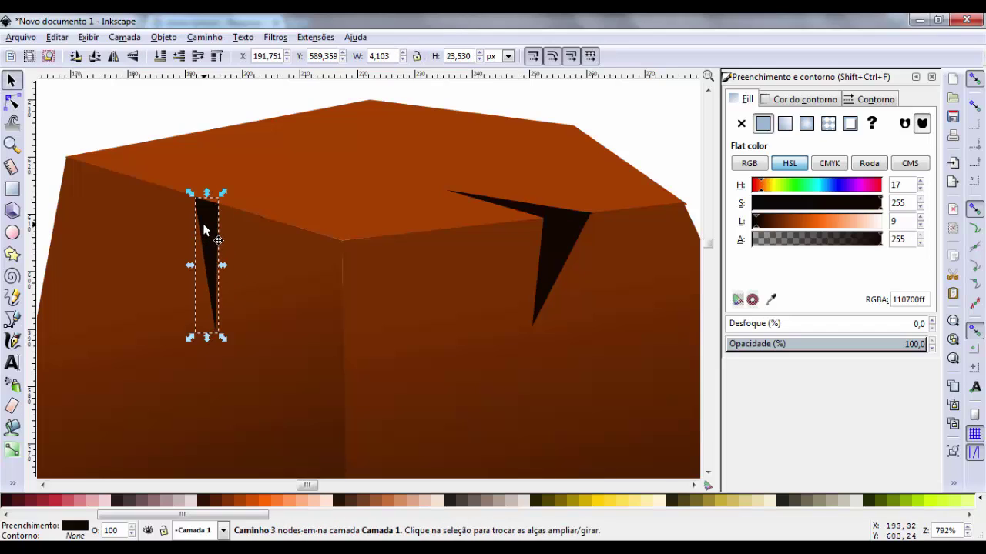
key("ctrl+d")
left_click_drag(204, 223, 262, 217)
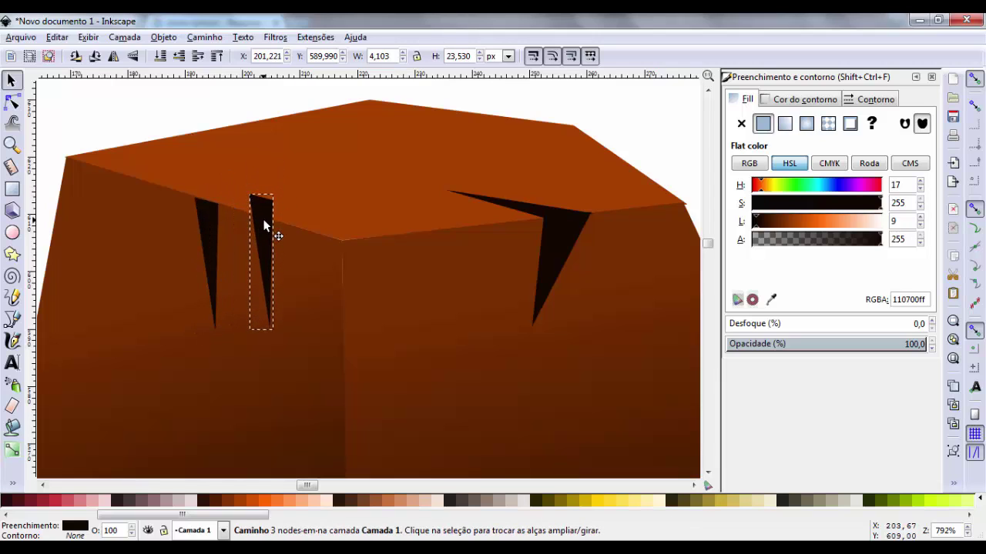
left_click(114, 57)
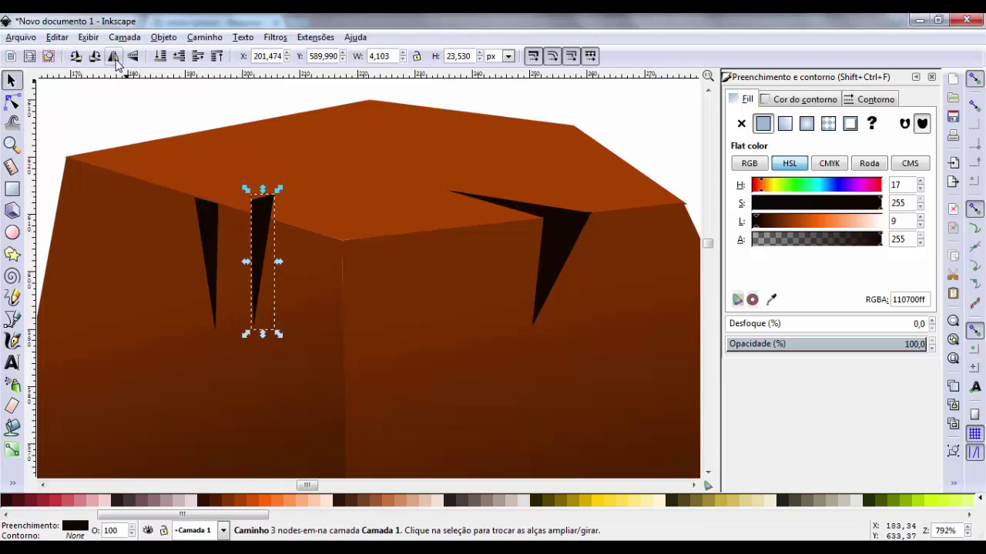
left_click(95, 56)
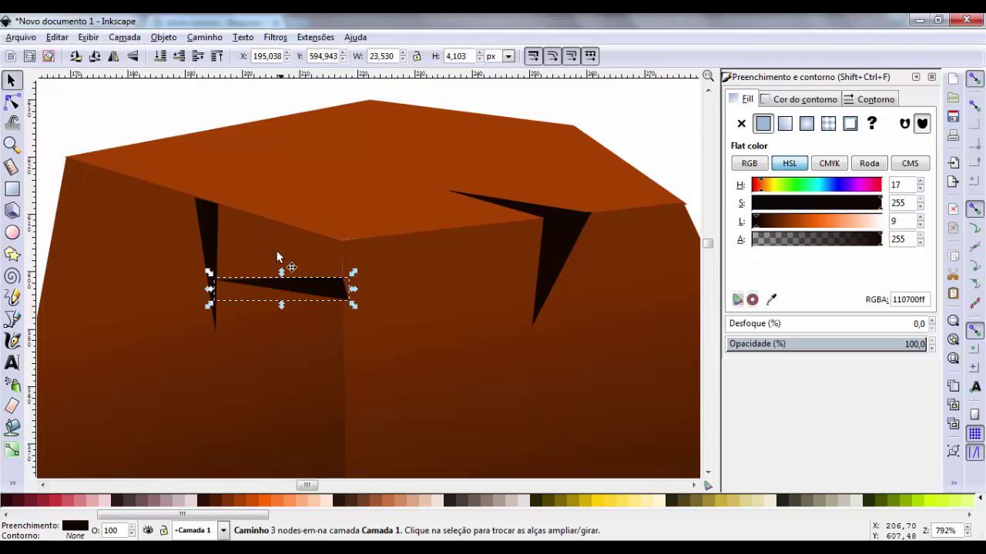
left_click_drag(272, 288, 193, 198)
left_click(75, 57)
left_click(76, 58)
- Adjust the horizontal sliver's lower node so it meets the left wedge's inner upper corner on the top face's edge
key("n")
left_click(219, 205)
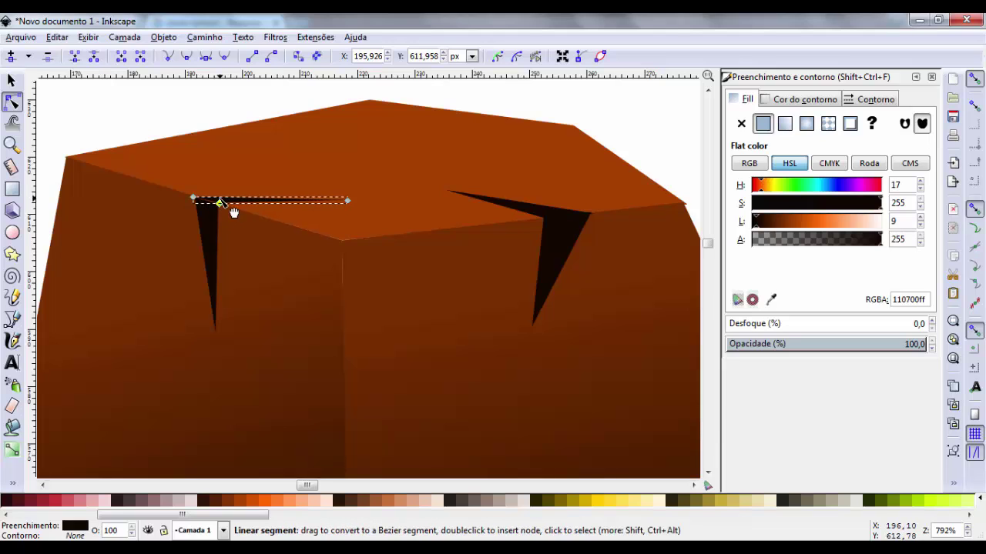
key("plus")
key("plus")
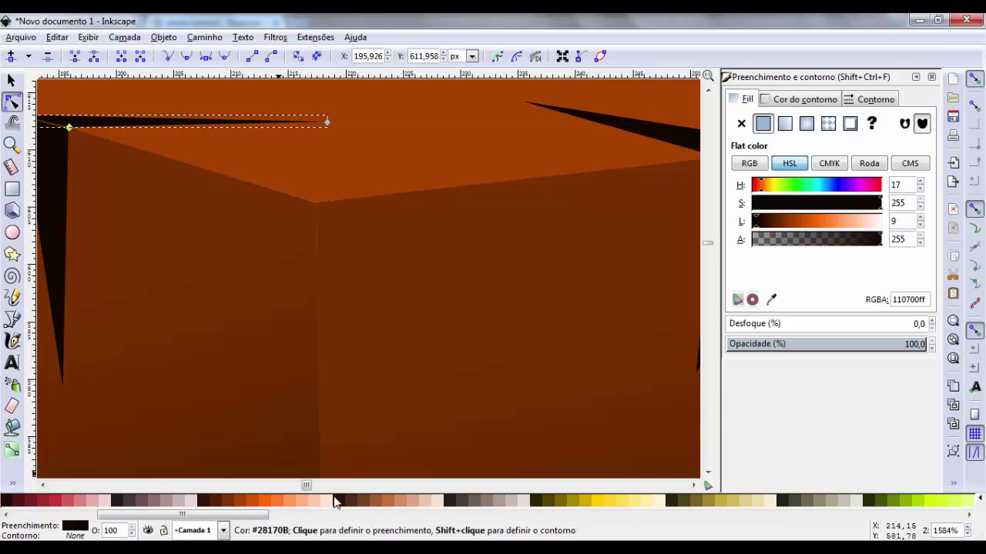
left_click_drag(307, 484, 297, 485)
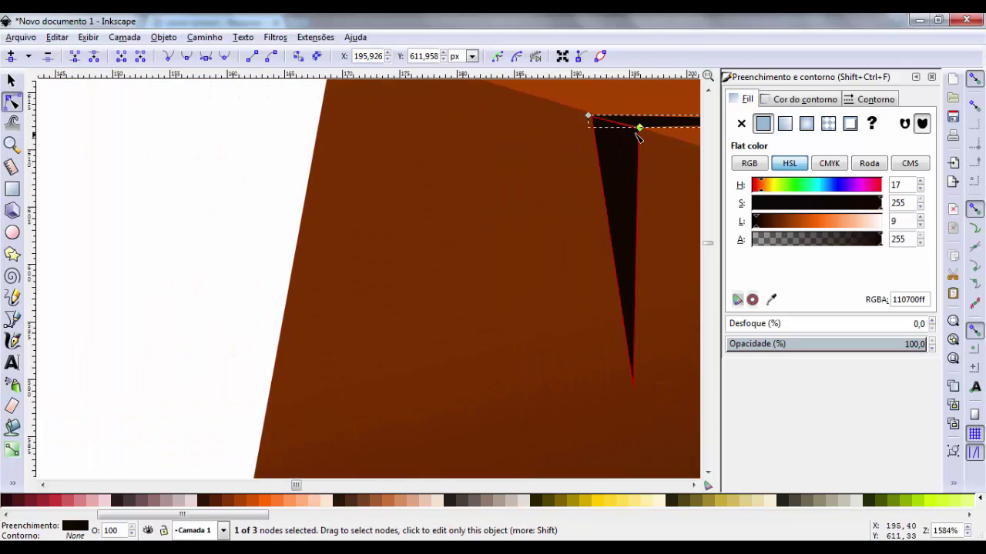
left_click_drag(639, 129, 639, 129)
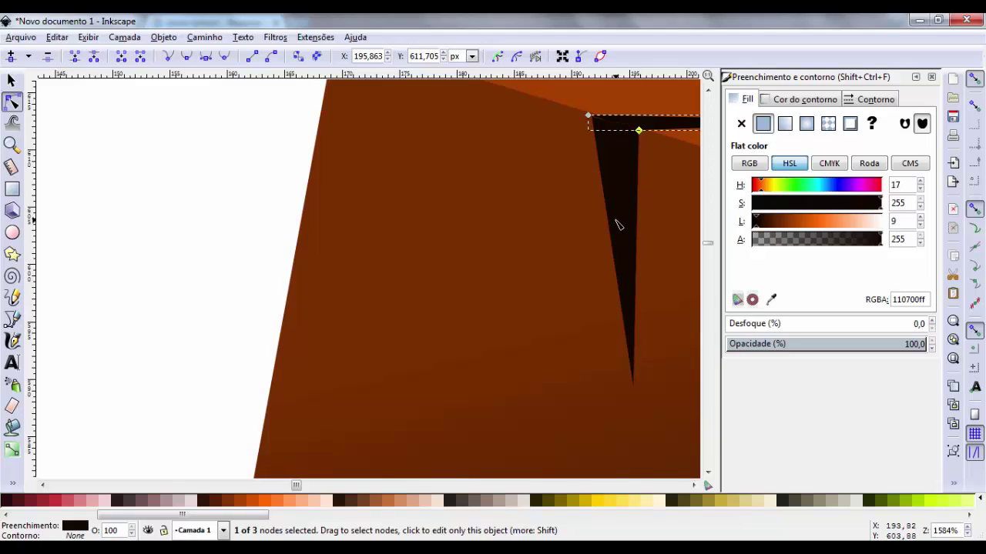
key("minus")
key("minus")
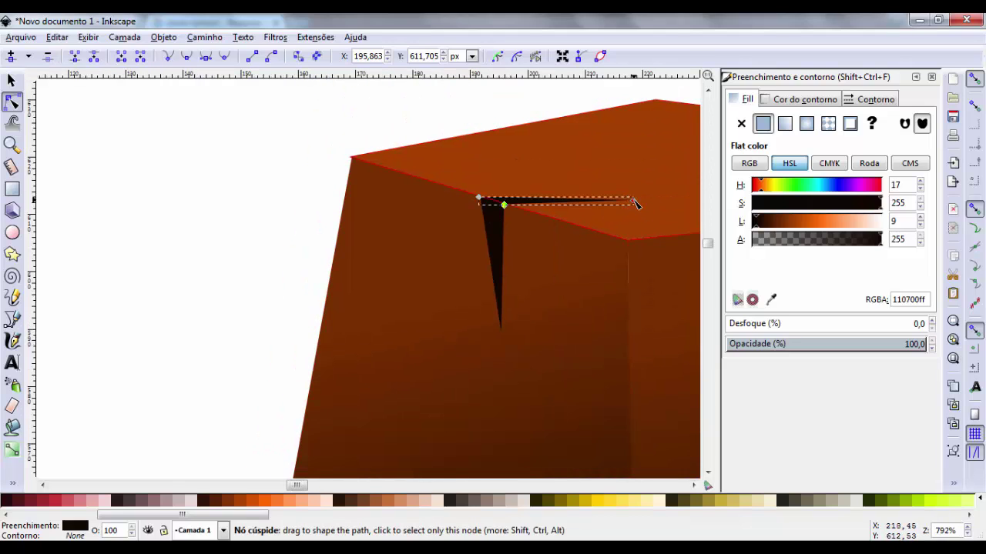
- Shorten the sliver to about 15 by 3 px with its tip angled slightly upward across the top face, and clear the selection
left_click_drag(634, 203, 562, 192)
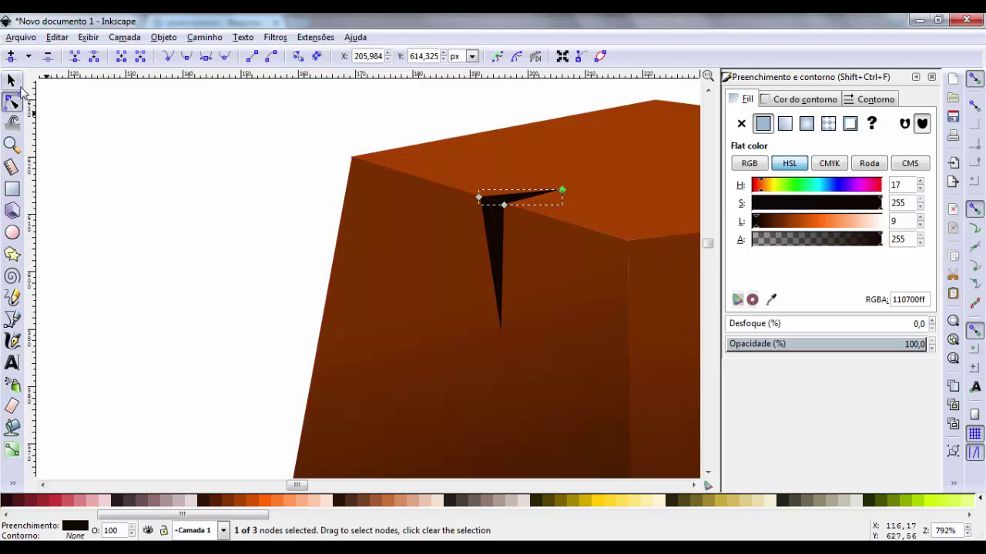
left_click(11, 80)
left_click(328, 238)
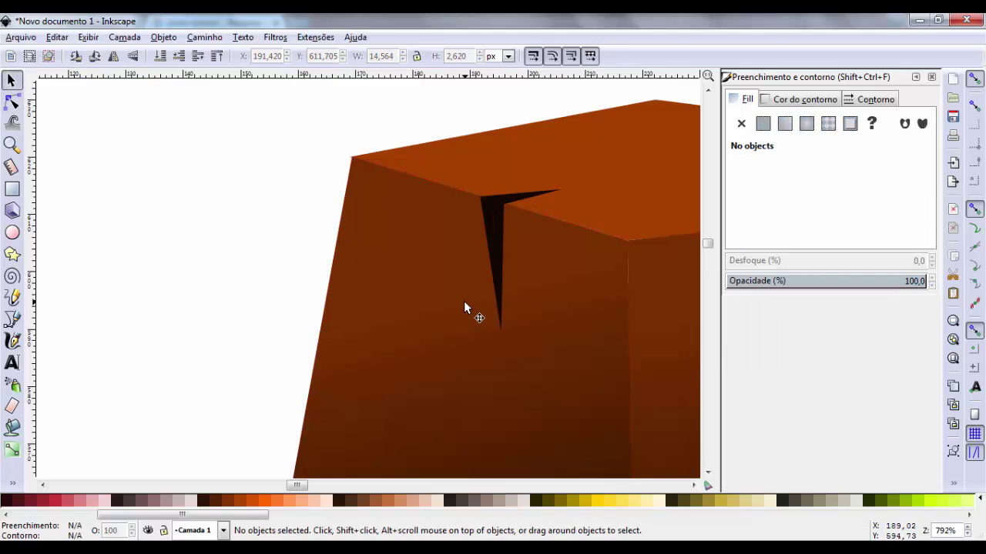
scroll(571, 259, "down", 4)
scroll(504, 332, "down", 4)
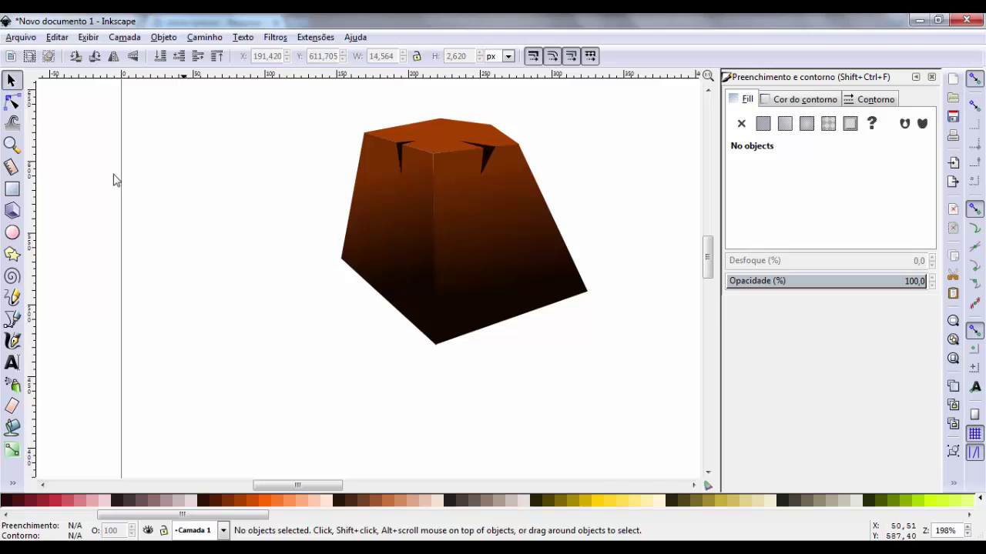
- Draw a near-black rectangle about 59 by 33 px across the block's left edge and convert it to a path
left_click(12, 189)
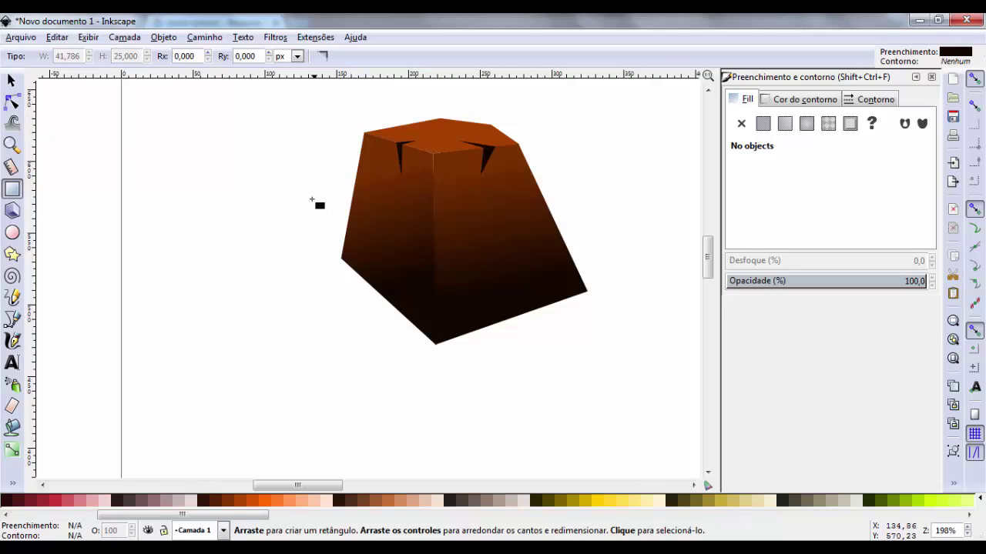
left_click_drag(299, 188, 384, 235)
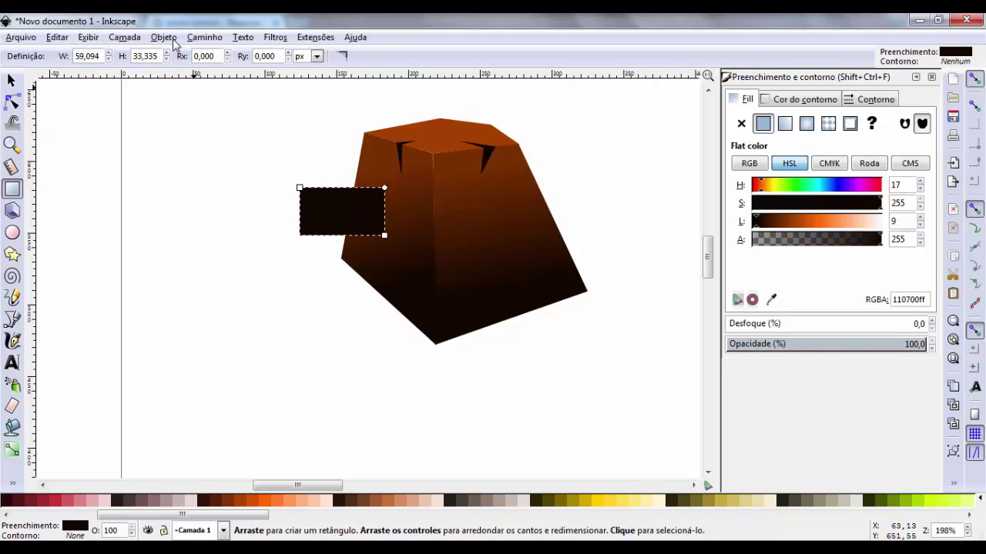
left_click(164, 38)
mouse_move(204, 37)
left_click(219, 55)
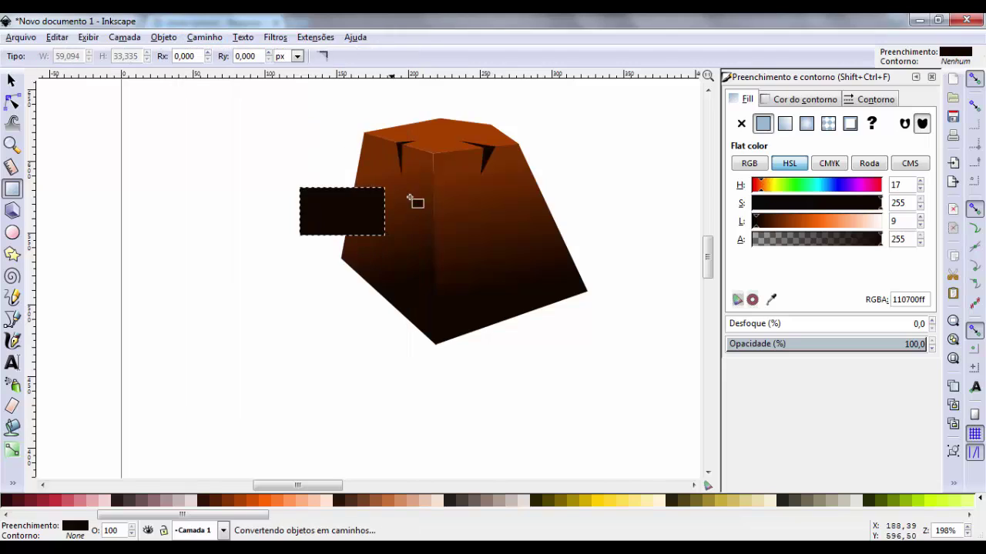
- Move the rectangle onto the left face and reshape it into a flat diamond about 63 by 19 px, protruding past the block's left edge
left_click(11, 80)
left_click_drag(332, 210, 382, 216)
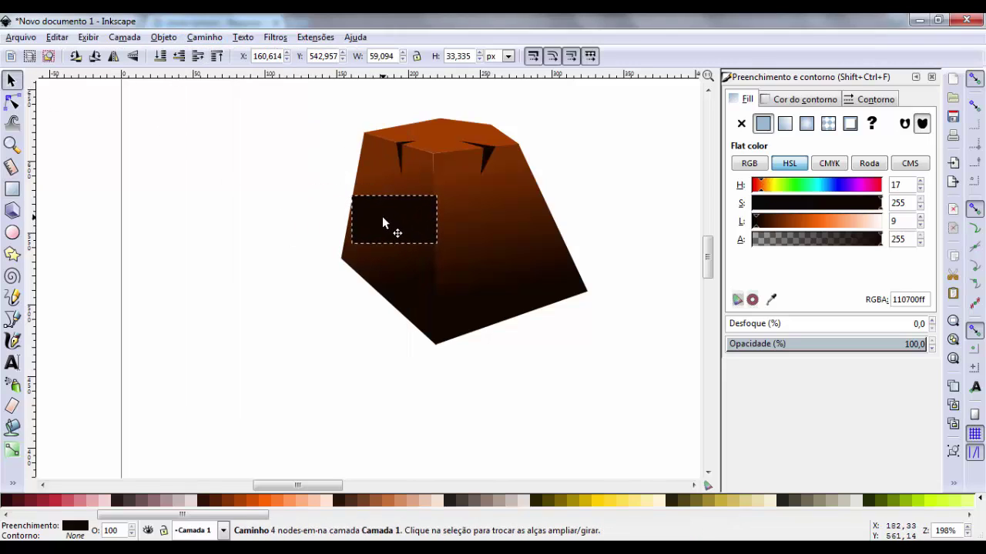
left_click(382, 217)
left_click(11, 102)
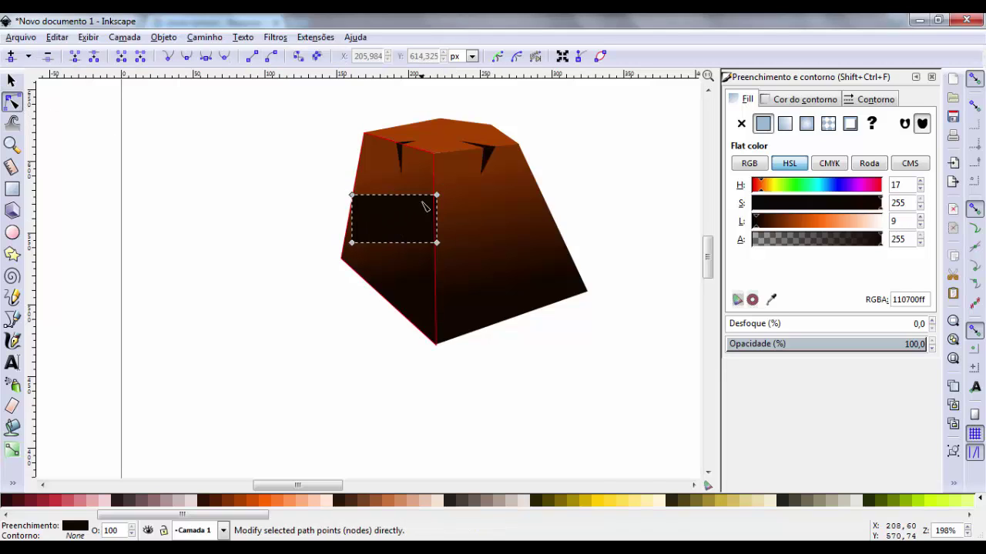
left_click_drag(437, 197, 408, 211)
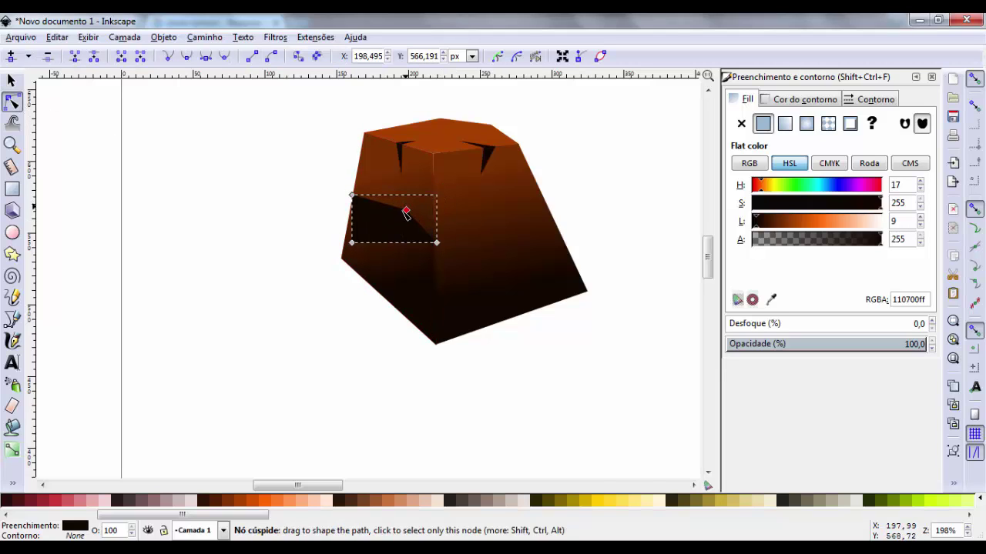
left_click_drag(351, 243, 315, 212)
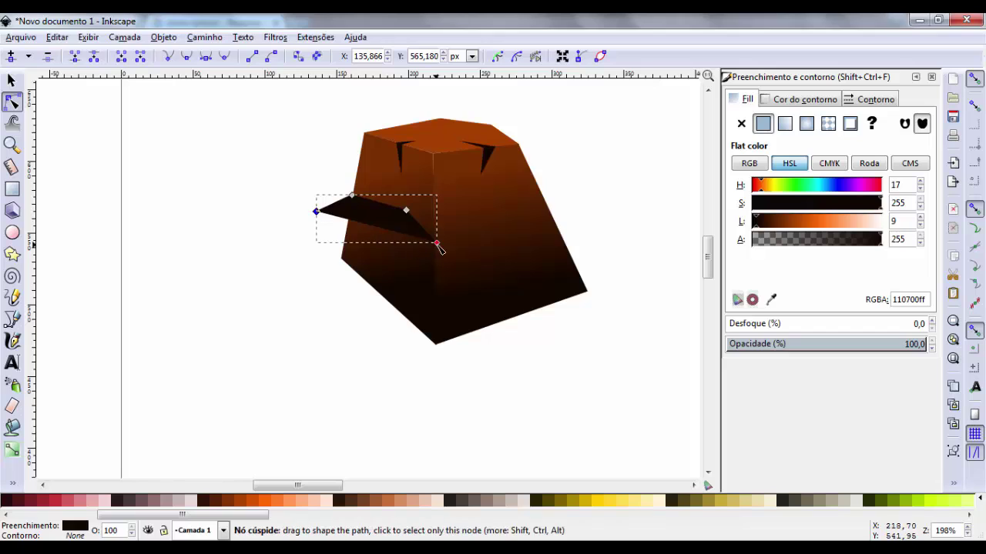
left_click_drag(436, 243, 368, 235)
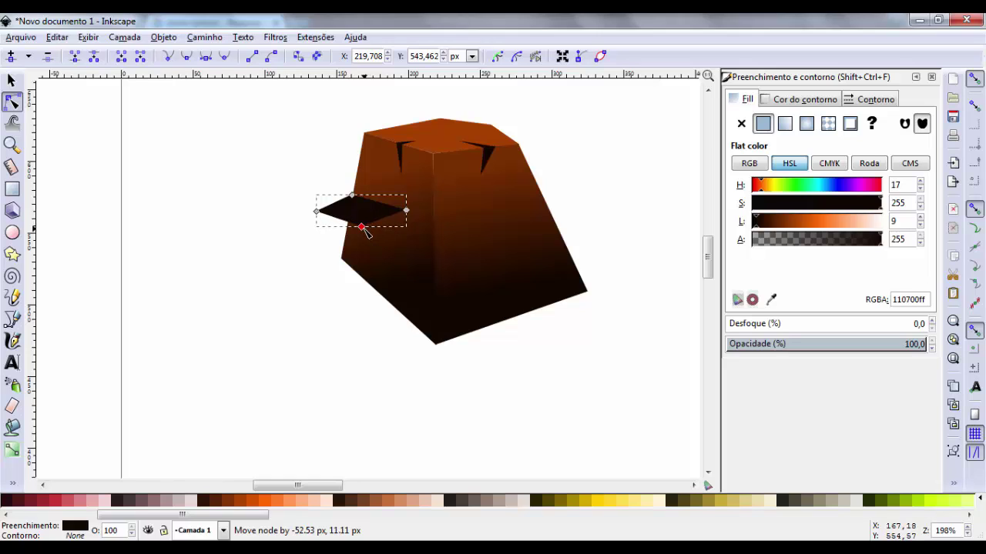
left_click_drag(366, 234, 366, 227)
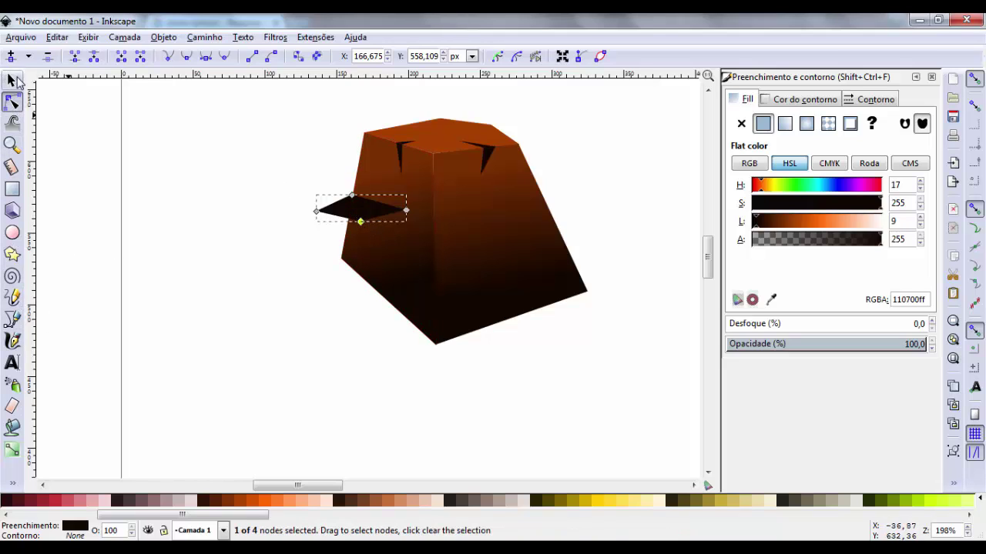
- Fill the diamond with the brown sampled from the block's top face, darken its lightness to 63, and deselect it
key("s")
left_click(770, 301)
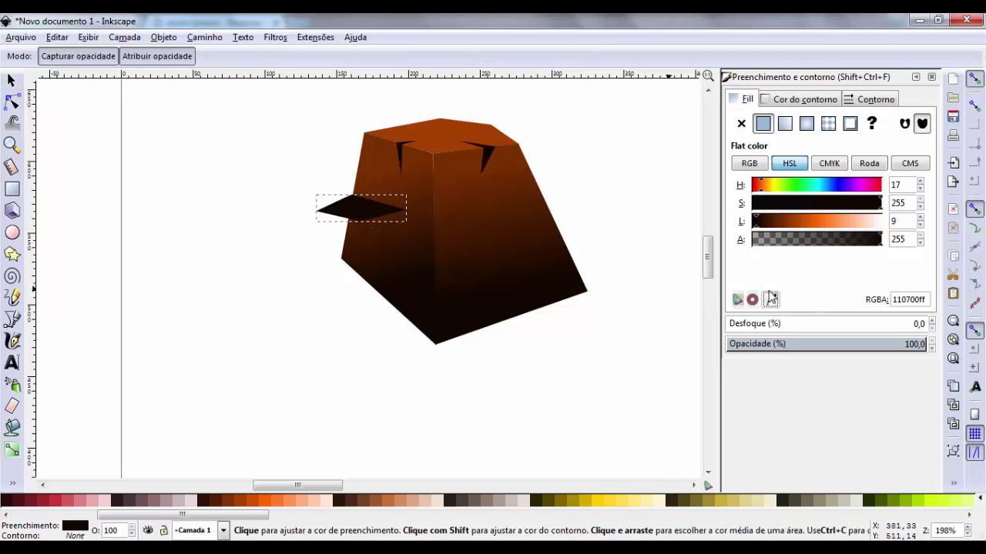
left_click(442, 143)
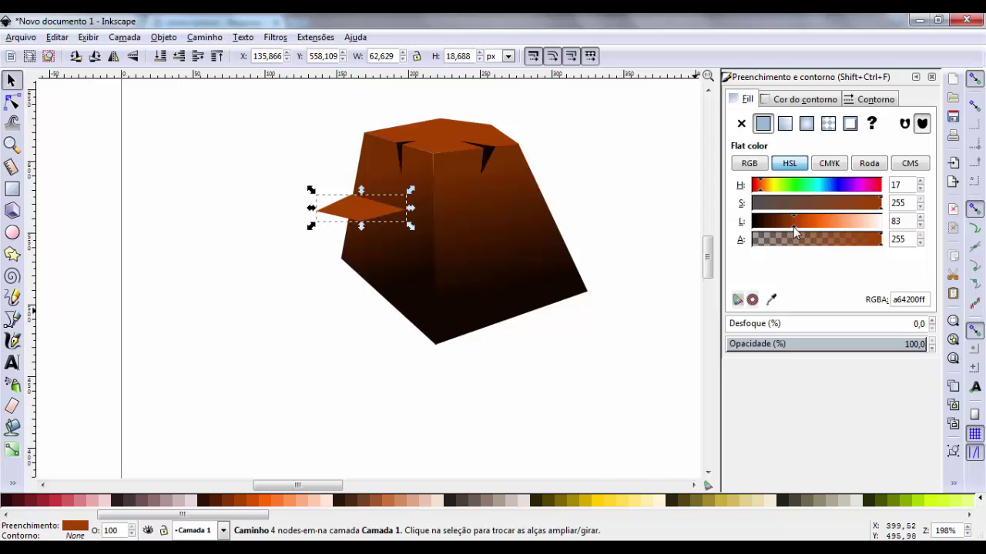
left_click_drag(793, 227, 786, 232)
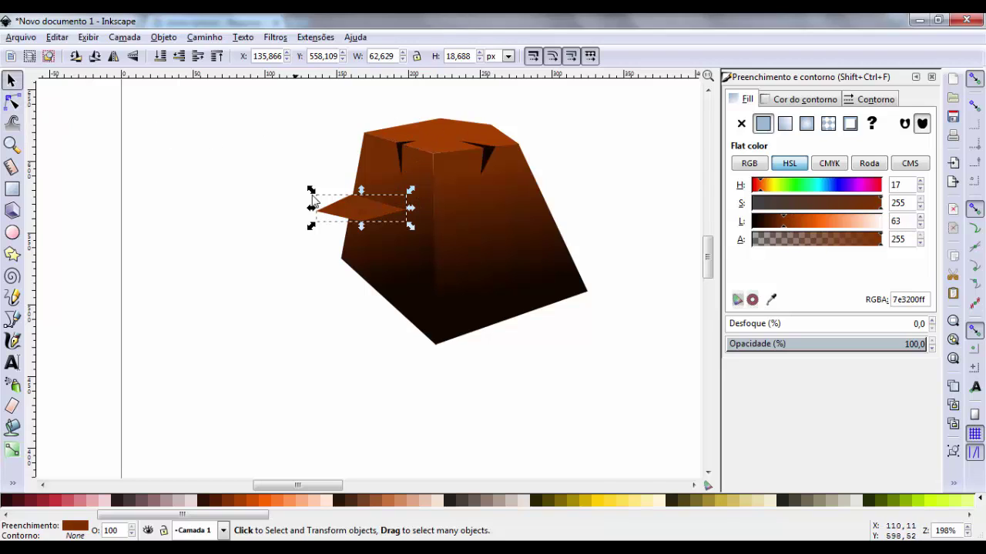
left_click(312, 292)
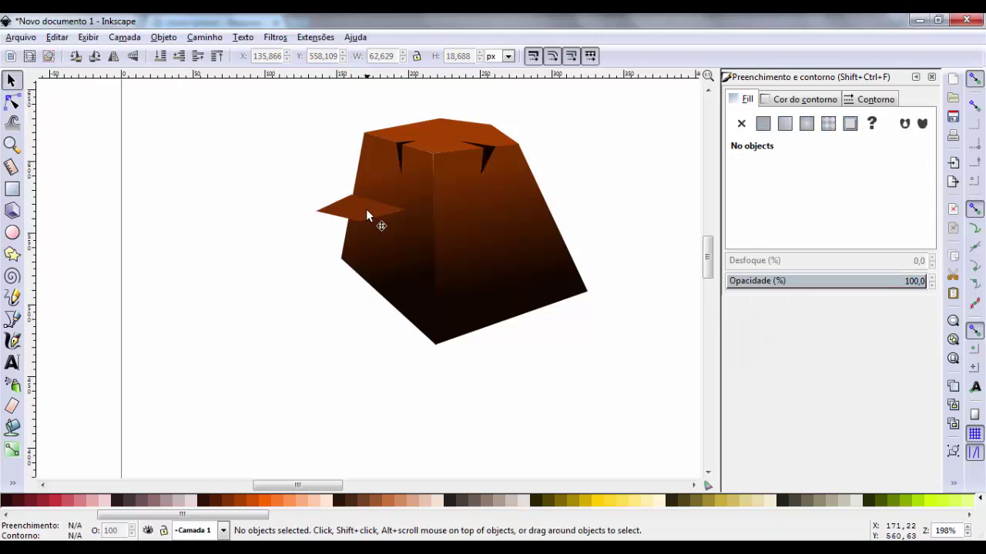
- Draw an upright brown rectangle about 27 by 52 px, convert it to a path, and place it beneath the diamond's outer half
left_click(12, 189)
left_click_drag(302, 224, 341, 297)
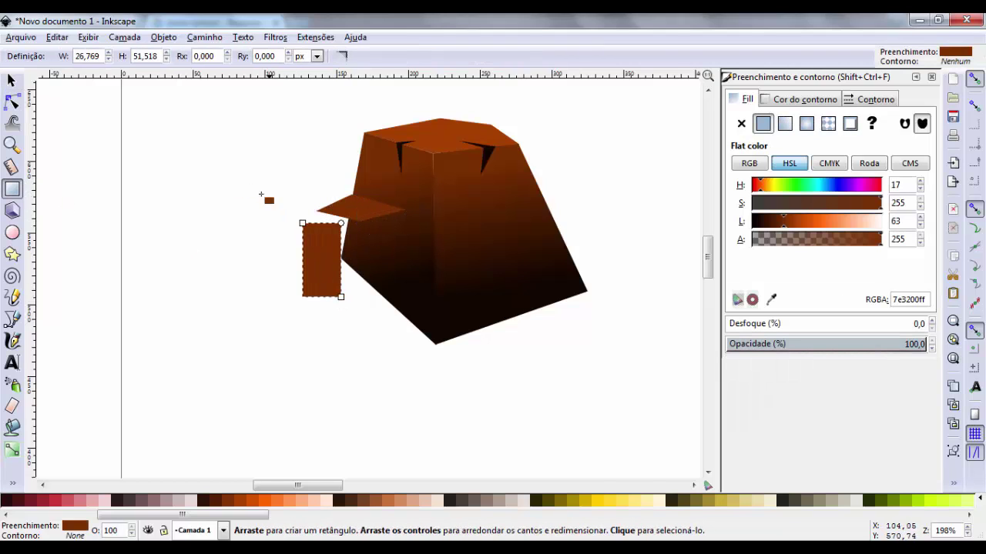
left_click(204, 37)
left_click(223, 51)
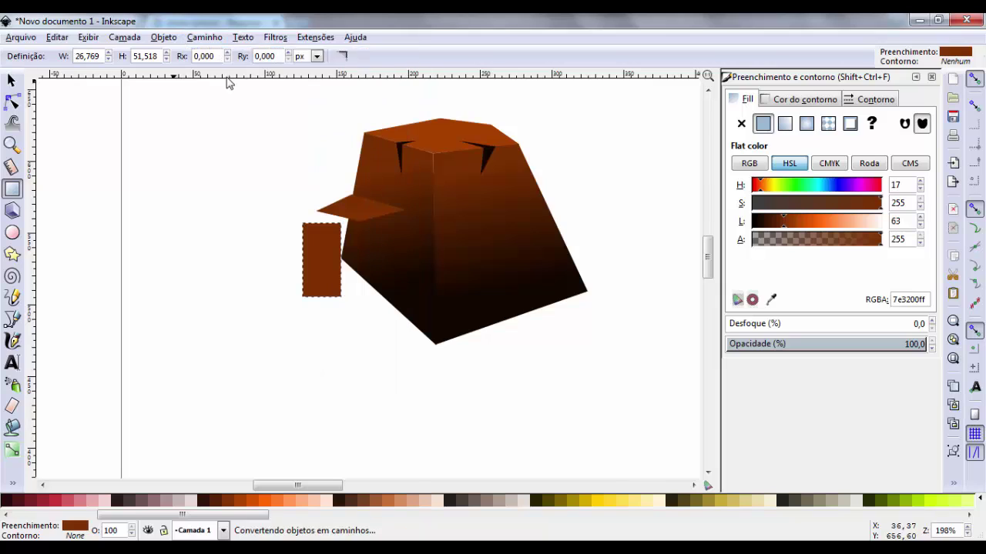
key("s")
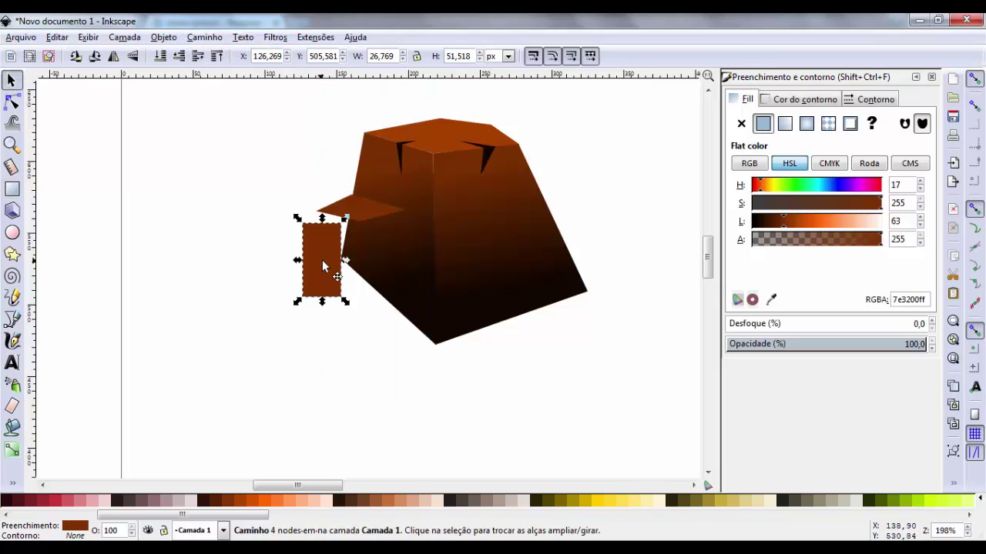
left_click_drag(324, 261, 343, 257)
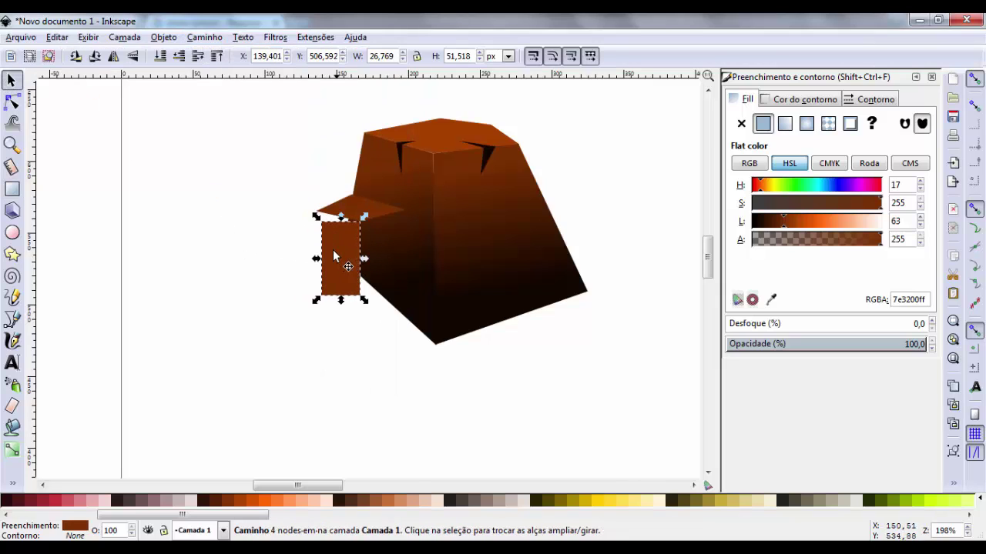
- Reshape the rectangle into a slanted side face, joining its upper outer corner to the diamond's outer corner and moving both bottom corners
key("n")
left_click_drag(321, 221, 318, 211)
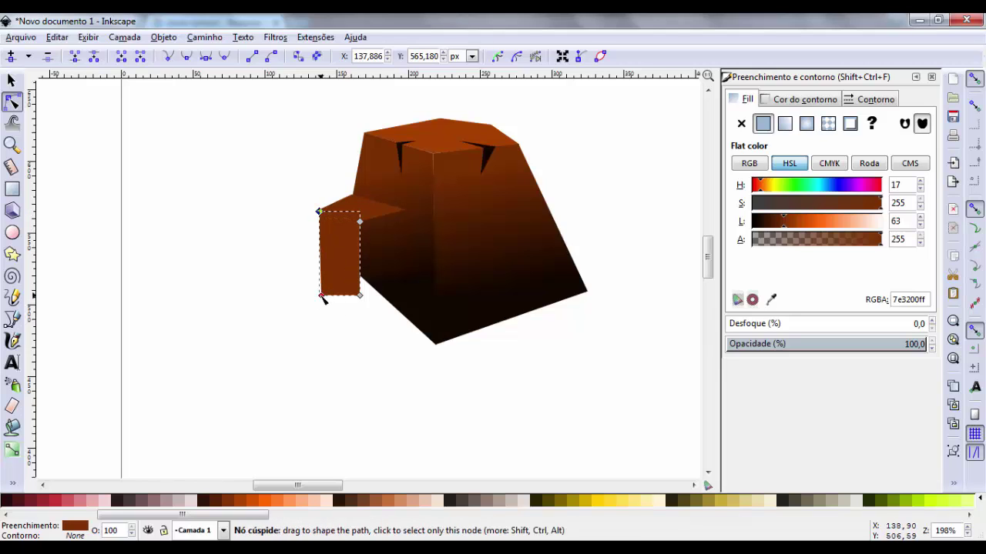
left_click_drag(321, 295, 348, 316)
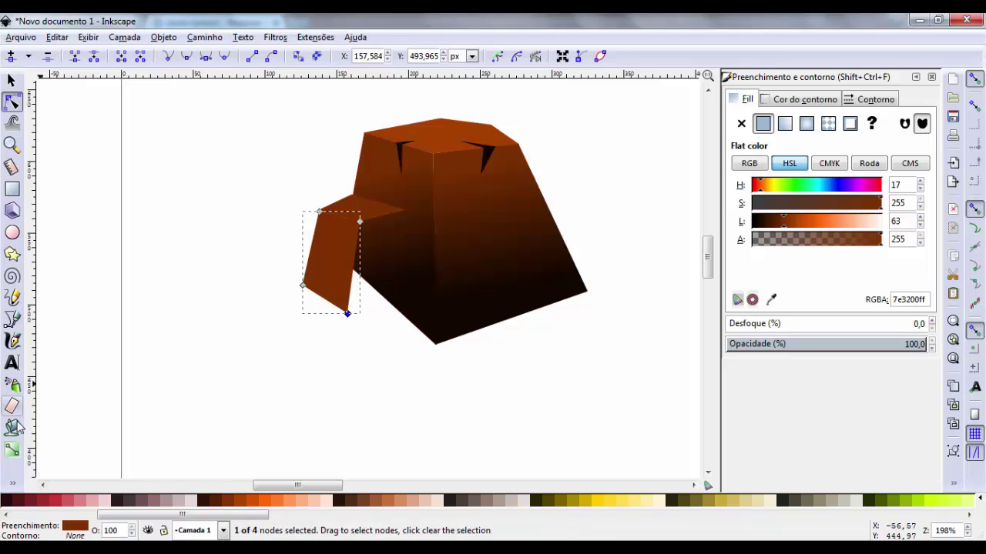
- Apply an upward linear gradient to the ledge's side face, colouring its upper stop with brown sampled from the block's left face
left_click(13, 450)
left_click_drag(328, 284, 331, 227)
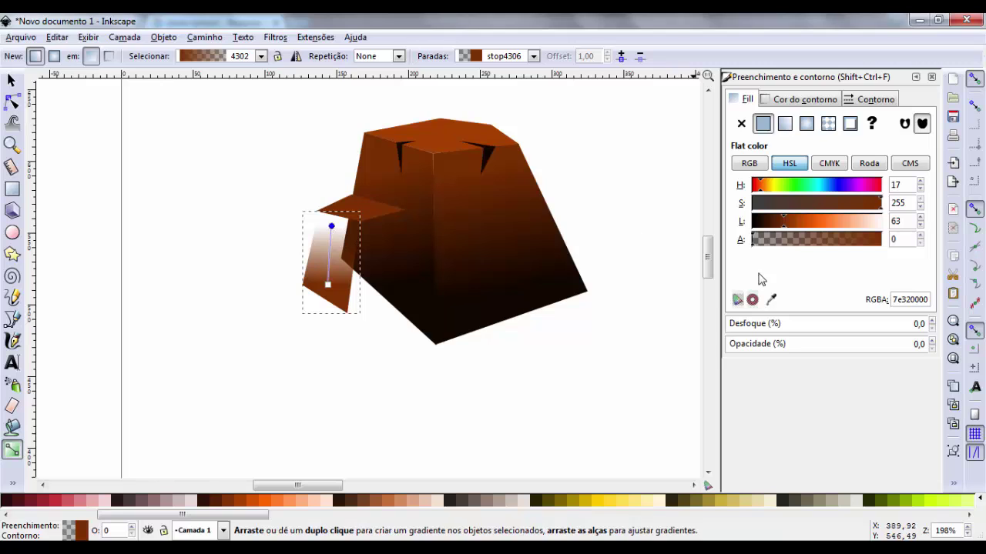
left_click(770, 301)
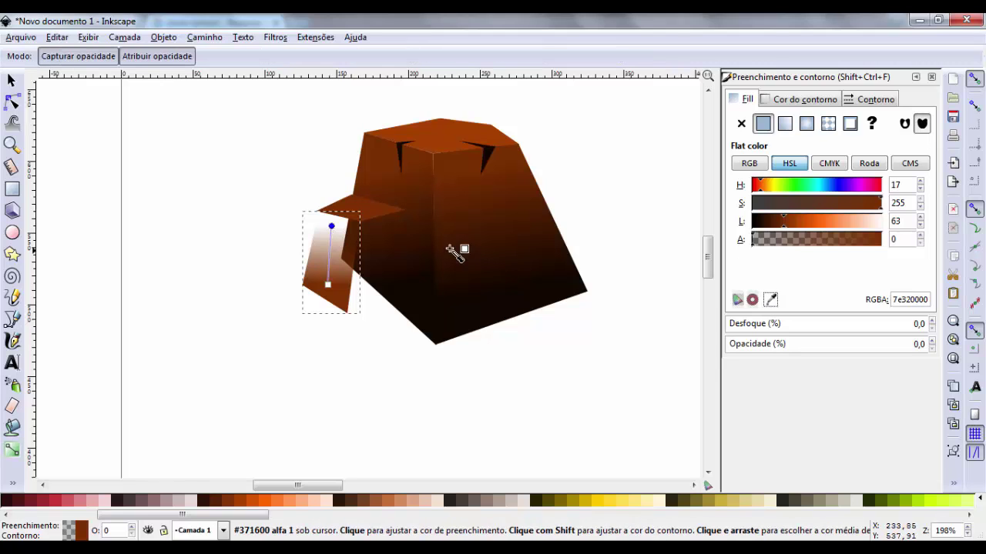
left_click(414, 203)
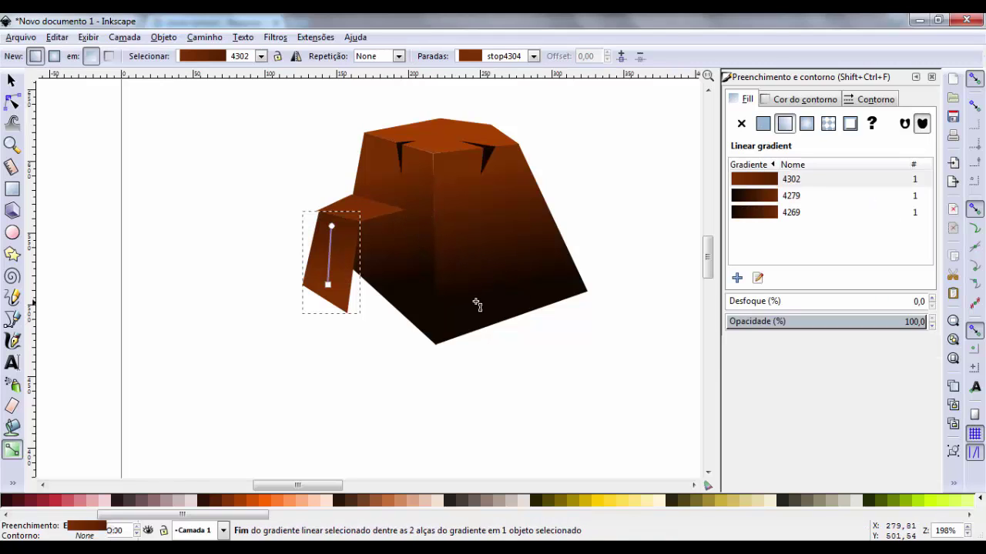
- Colour the gradient's lower stop with the near-black sampled from the block's base, and deselect the side face
left_click(327, 286)
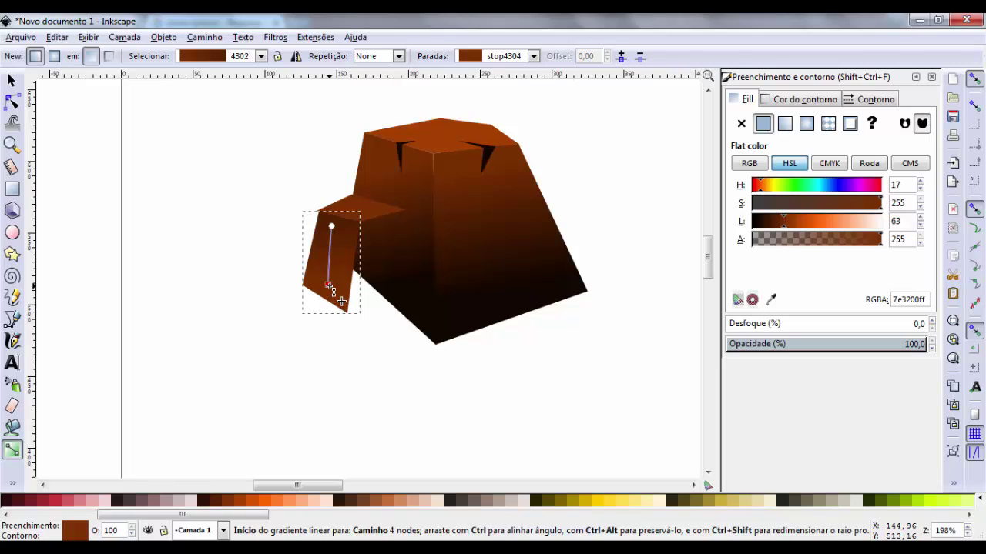
left_click(329, 286)
left_click(772, 300)
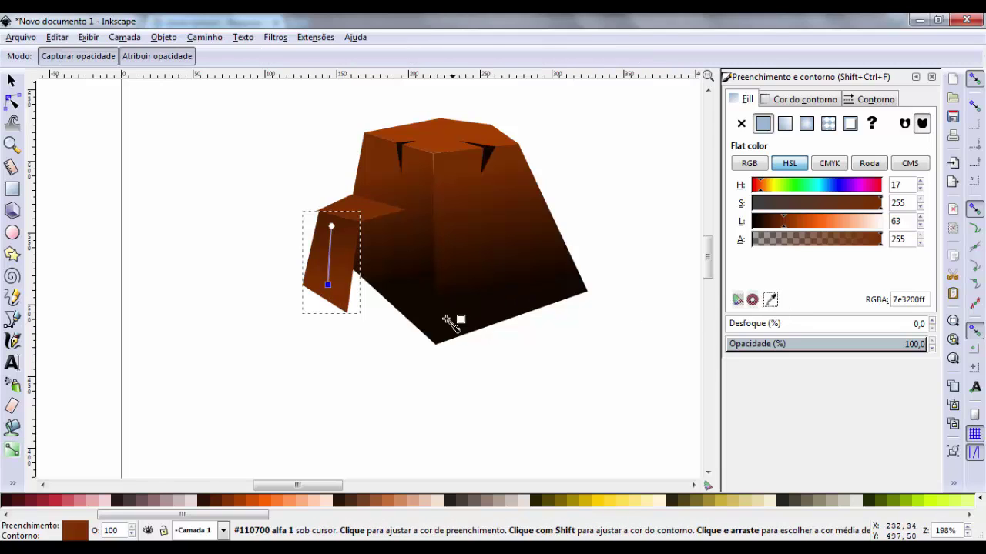
left_click(452, 330)
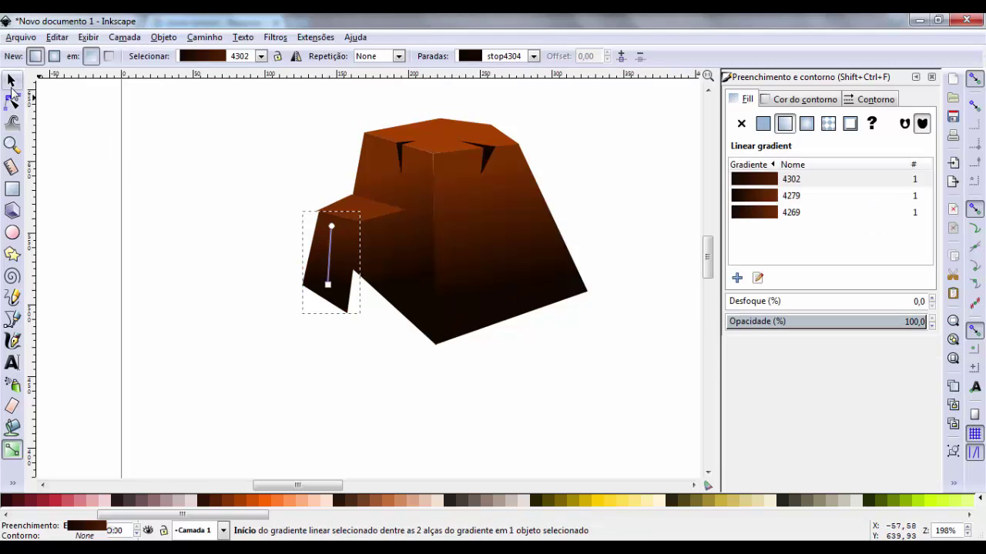
left_click(11, 82)
left_click(366, 374)
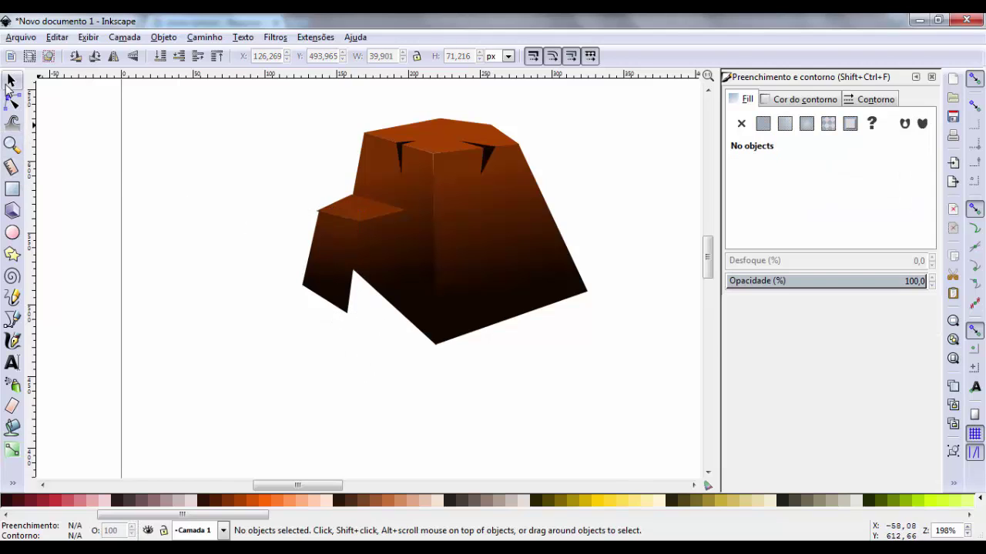
- Duplicate the ledge's side face, place the copy to its right, and join its upper corners to the diamond's front and inner corners
left_click(323, 283)
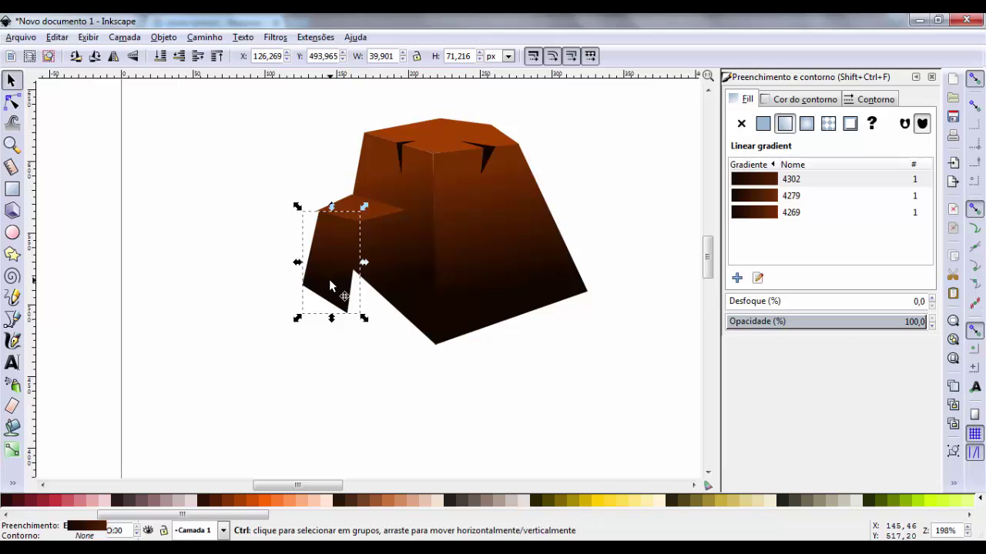
key("ctrl+d")
left_click_drag(321, 273, 364, 283)
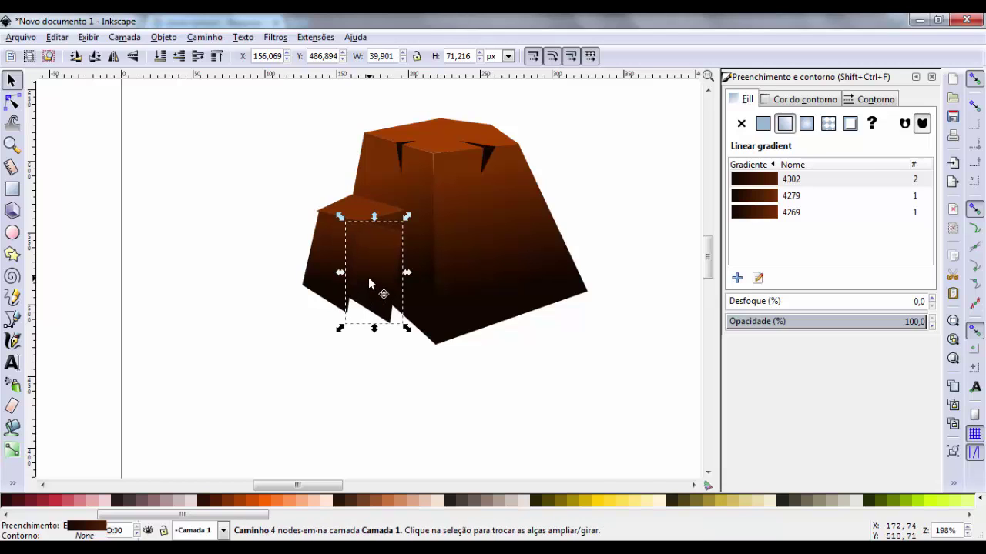
scroll(369, 278, "up", 2)
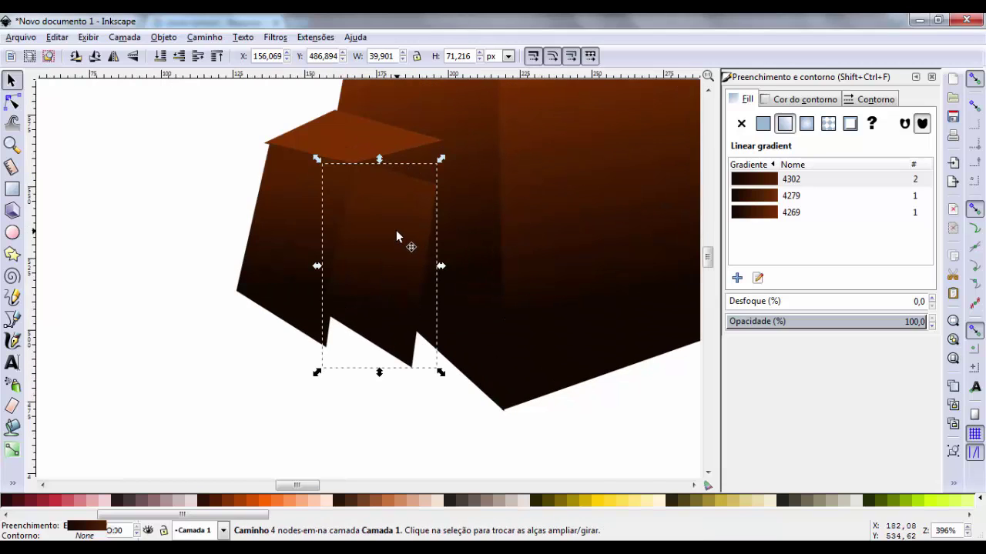
key("n")
left_click_drag(436, 184, 443, 143)
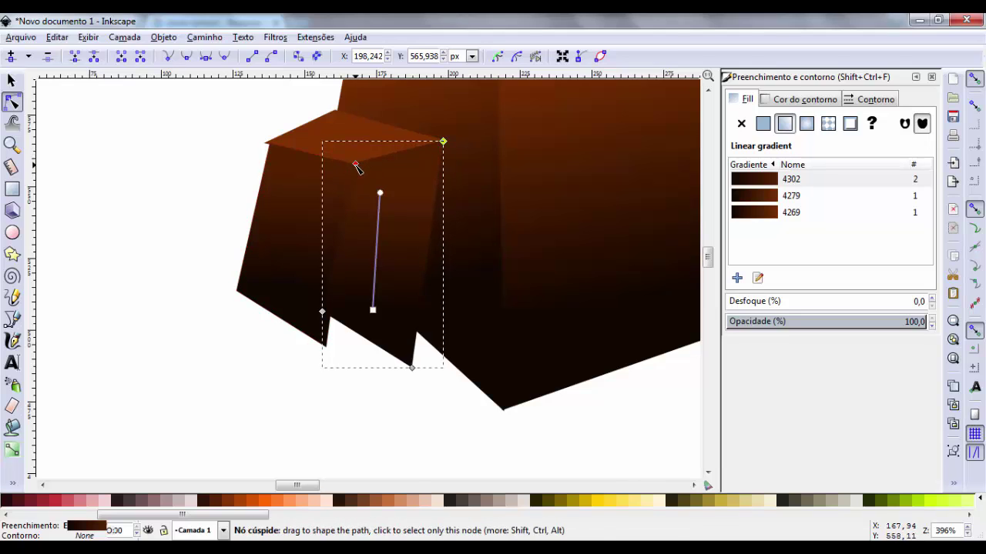
left_click_drag(354, 164, 351, 165)
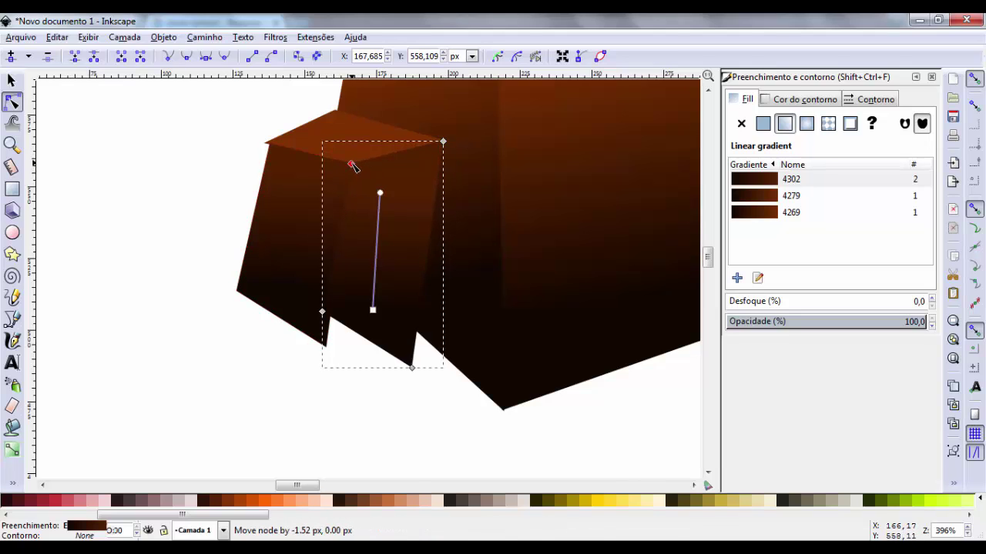
- Align the diamond's outer corner with the side face, and move the second face's bottom corners to close the ledge's base
left_click(269, 143)
left_click_drag(269, 142, 268, 148)
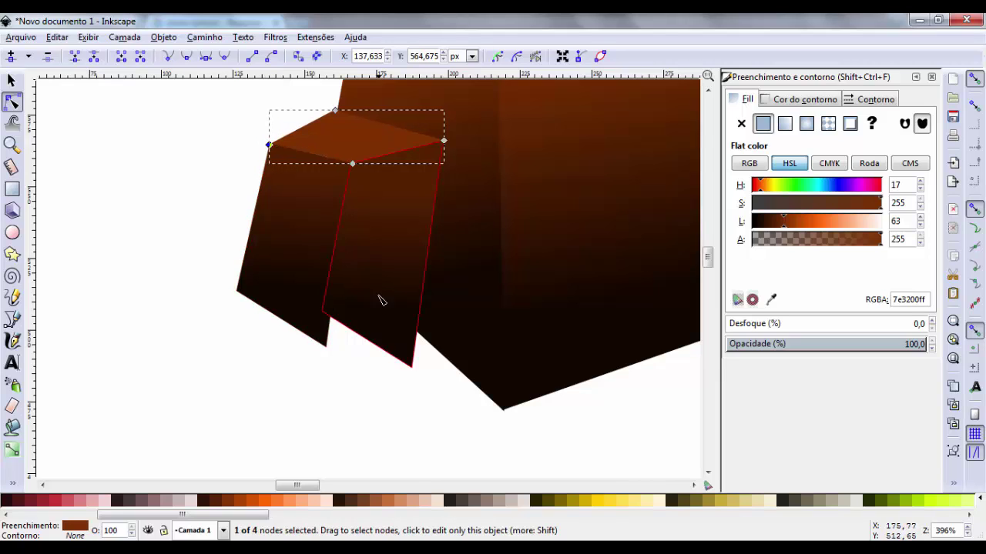
left_click(351, 312)
left_click_drag(322, 313, 325, 345)
left_click_drag(412, 368, 455, 336)
left_click_drag(329, 350, 328, 352)
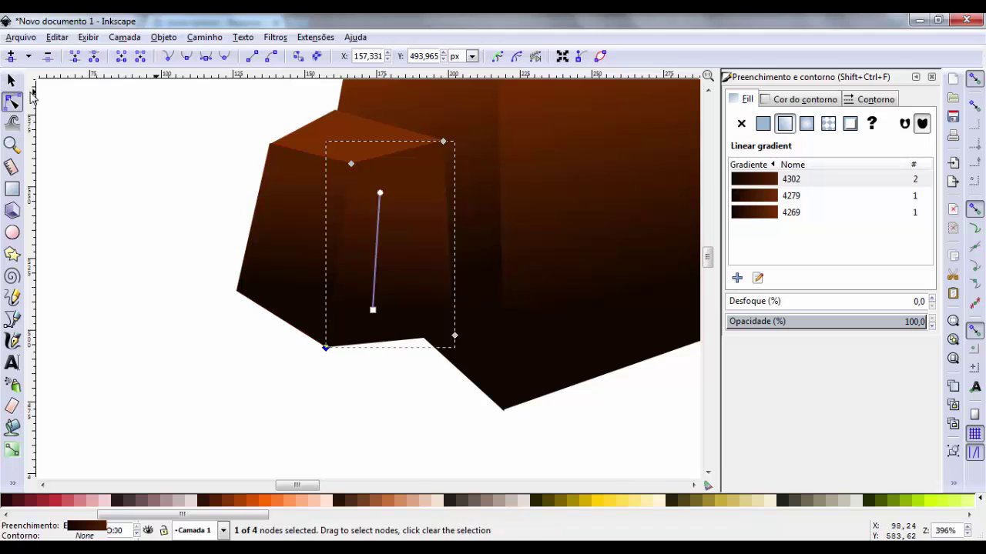
left_click(12, 80)
left_click(280, 374)
- Duplicate both pieces of the block's right crack and place the copy on the ledge's right front edge
scroll(328, 385, "up", 2)
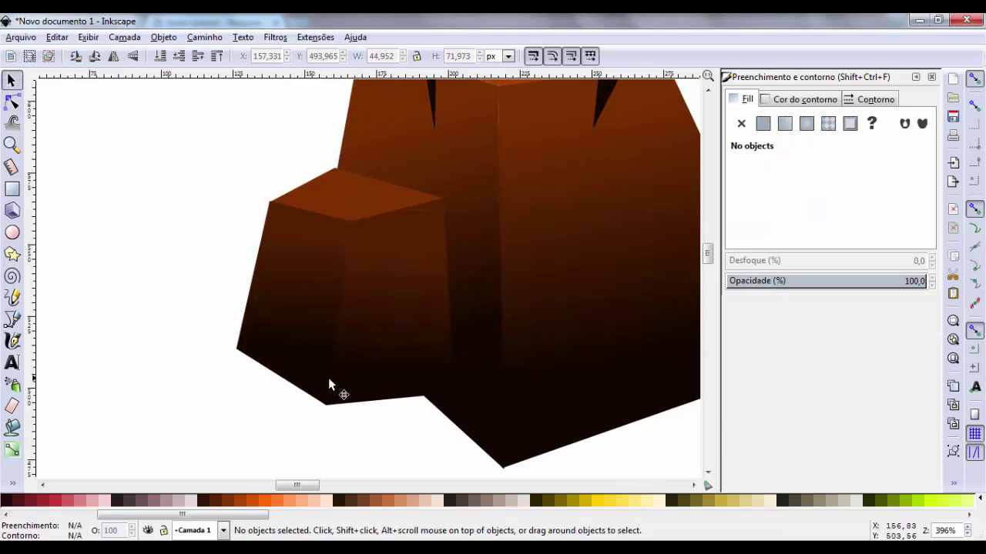
scroll(562, 215, "up", 4)
left_click(598, 202)
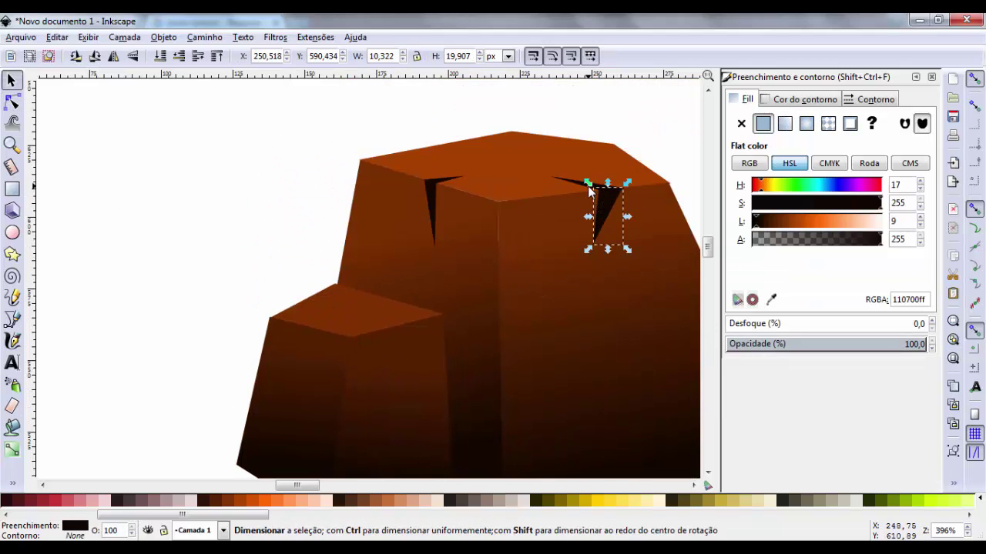
left_click(597, 188, "shift")
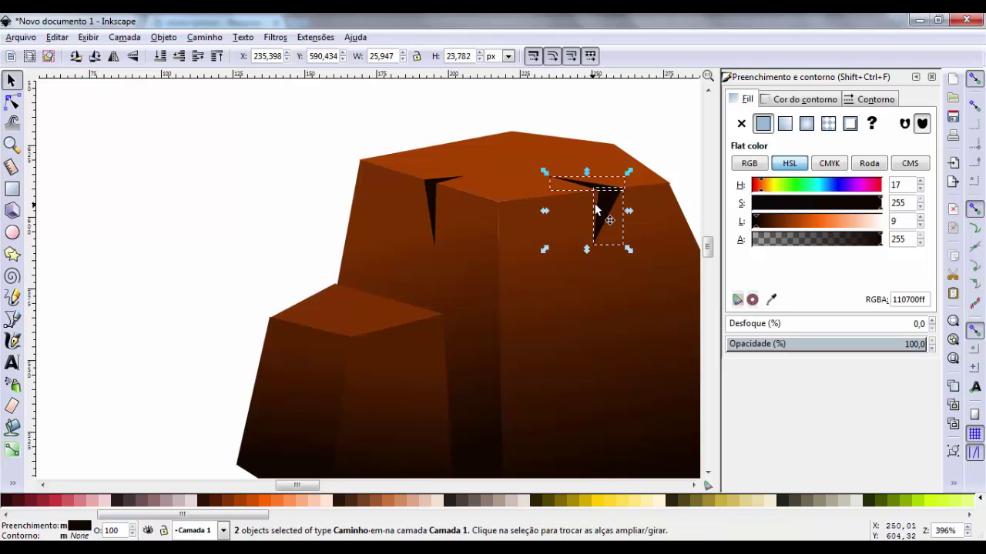
key("ctrl")
left_click_drag(597, 210, 403, 342)
left_click(247, 268)
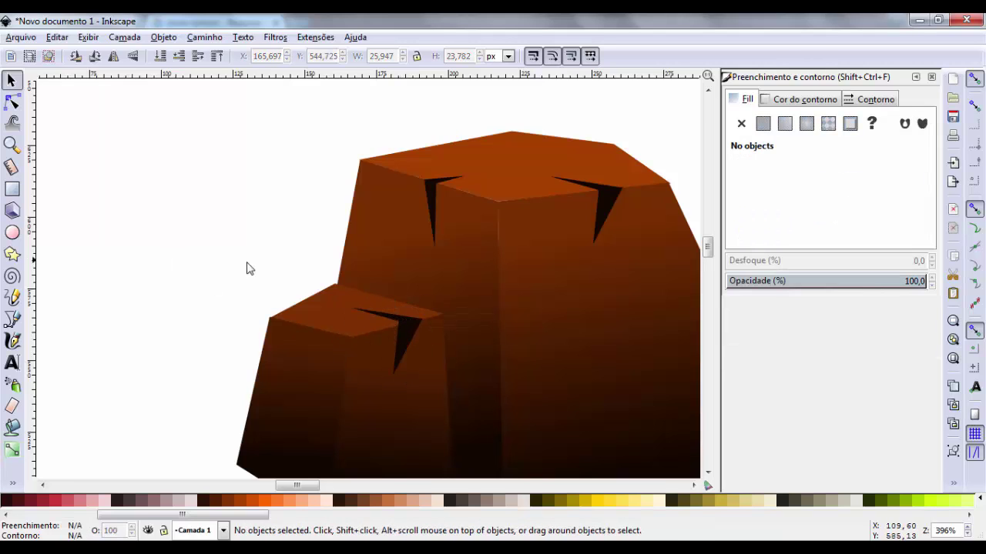
- Slim and shorten both pieces of the ledge's crack, making the lower piece about 8 by 13 px
left_click(412, 331)
scroll(416, 331, "up", 3)
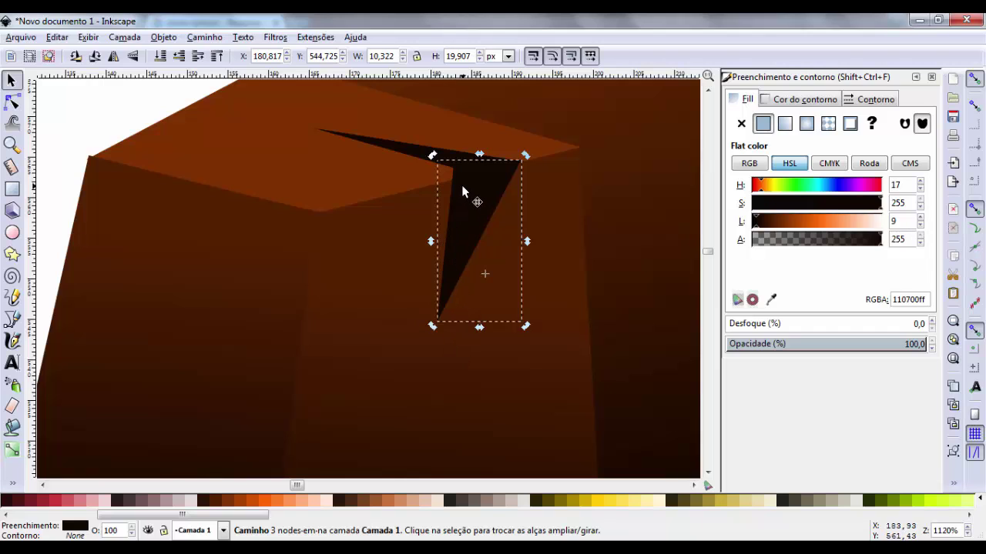
double_click(462, 188)
left_click_drag(456, 165, 488, 170)
left_click(450, 164)
left_click_drag(316, 130, 416, 147)
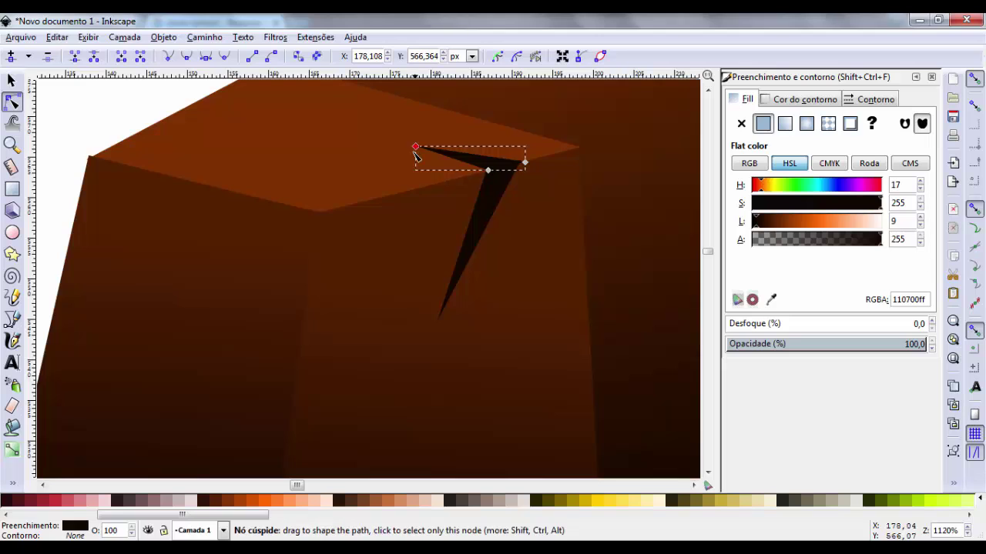
left_click(446, 315)
left_click_drag(440, 321, 461, 273)
key("s")
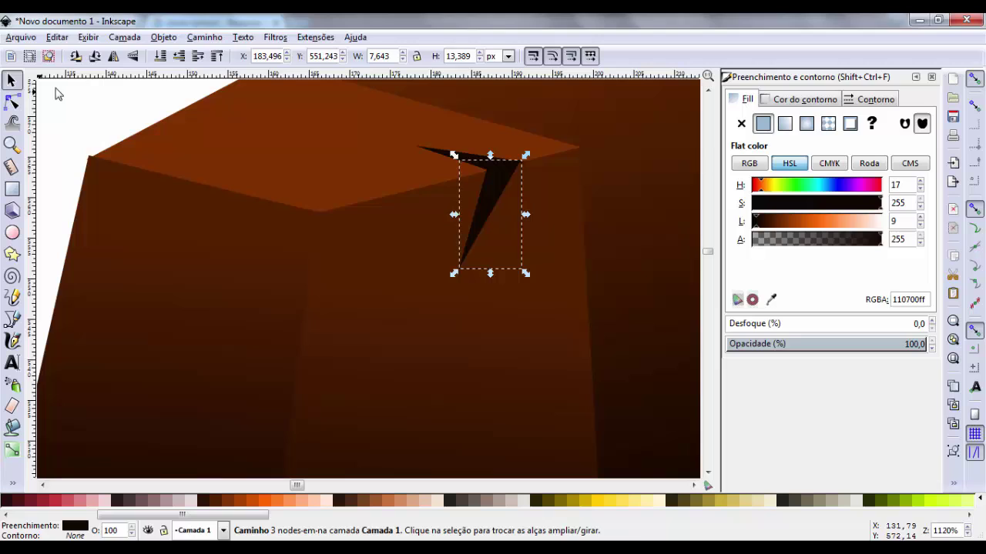
- Adjust the outer and front corners of the ledge's top diamond to meet the faces below, and deselect it
left_click(92, 119)
left_click(97, 157)
key("n")
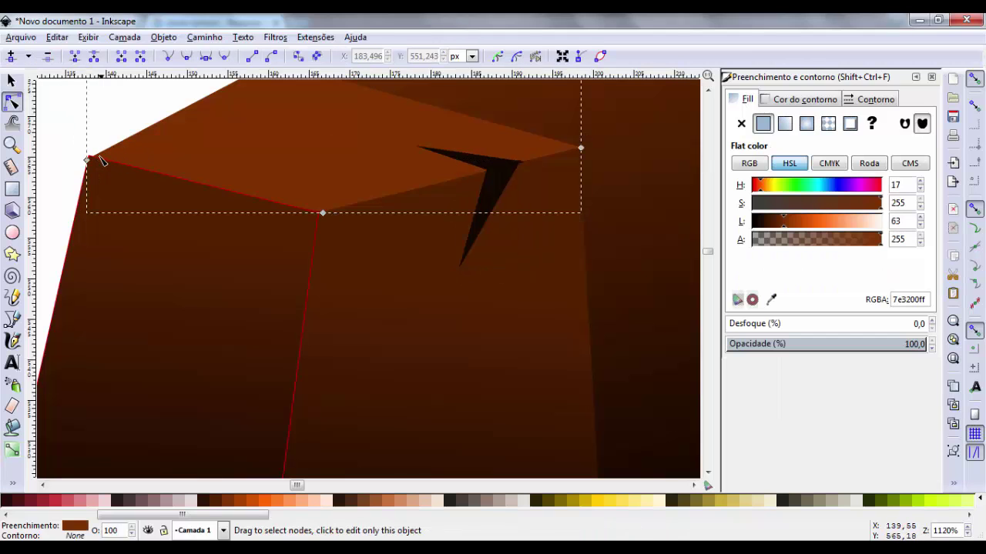
mouse_move(88, 160)
left_mouse_down()
mouse_move(96, 155)
mouse_move(87, 157)
left_mouse_up()
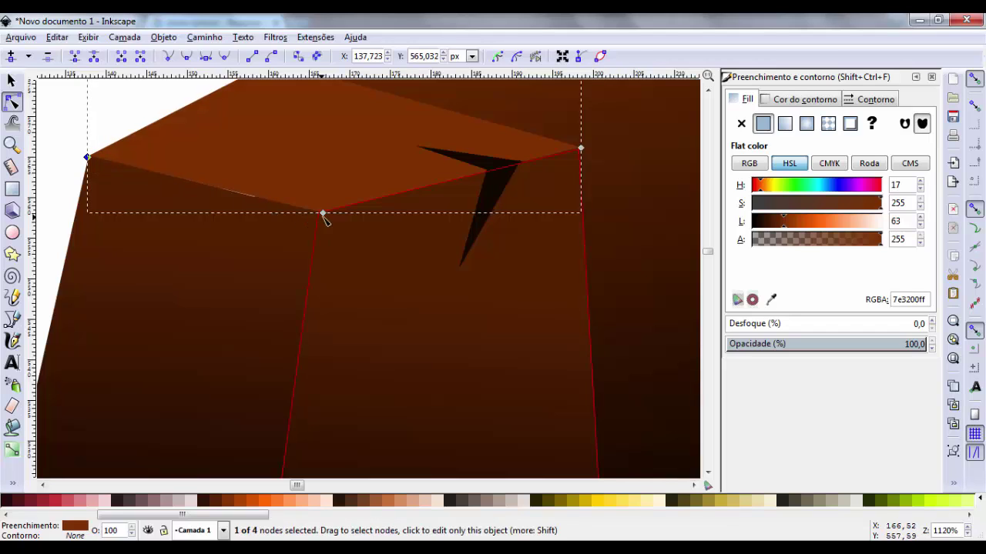
left_click_drag(323, 213, 315, 214)
scroll(340, 272, "down", 5)
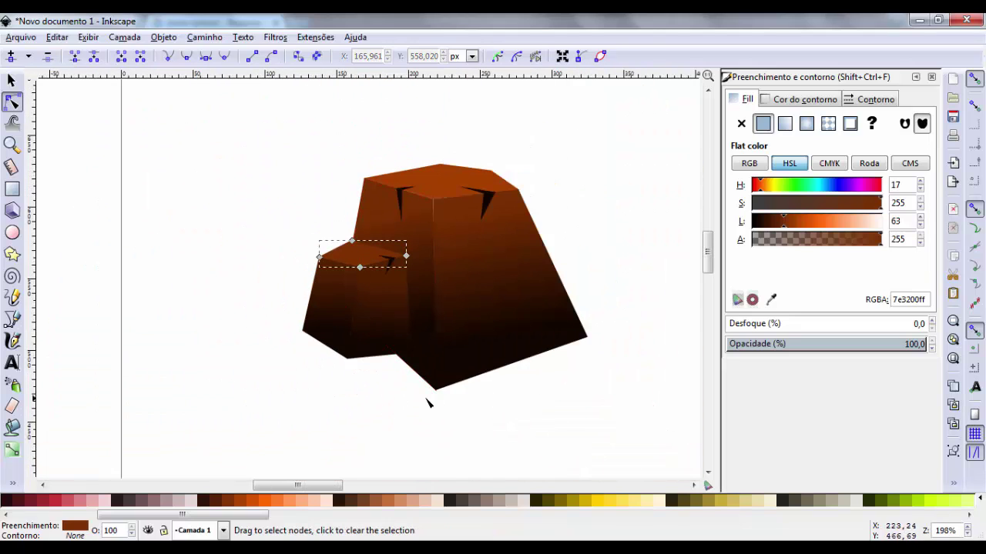
left_click(429, 404)
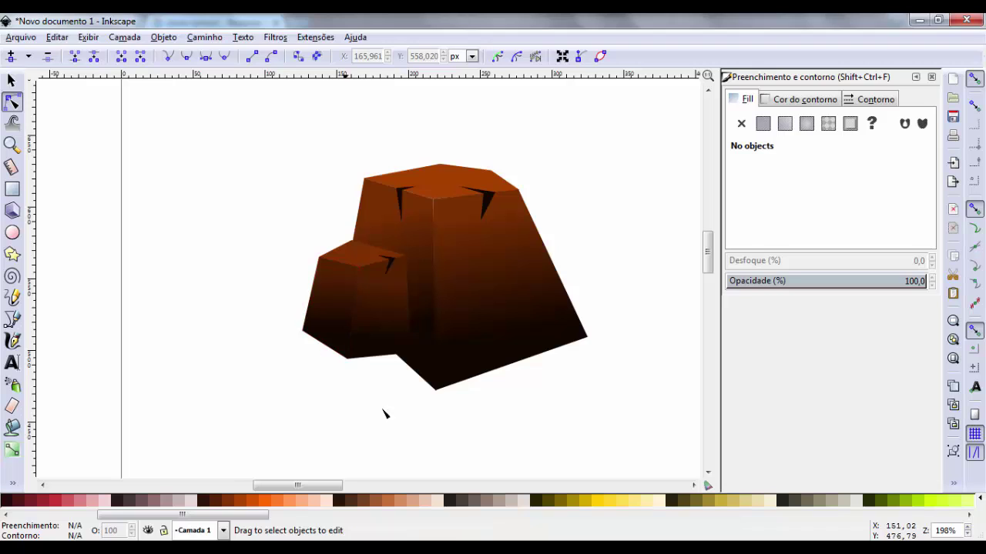
- Pull the bottom outer corner of the block's right face inward, making the face about 83 px wide, and deselect it
left_click(564, 344)
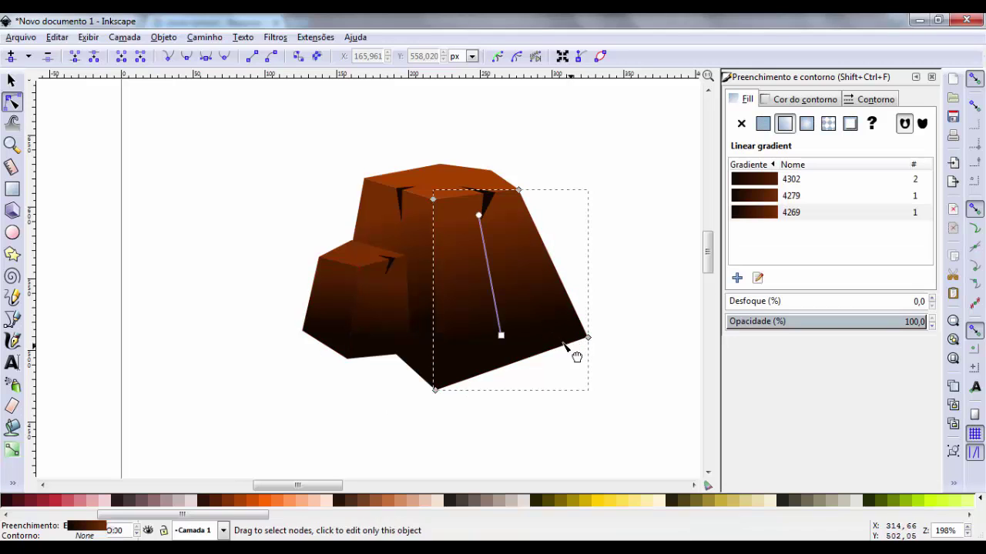
left_click_drag(587, 337, 553, 341)
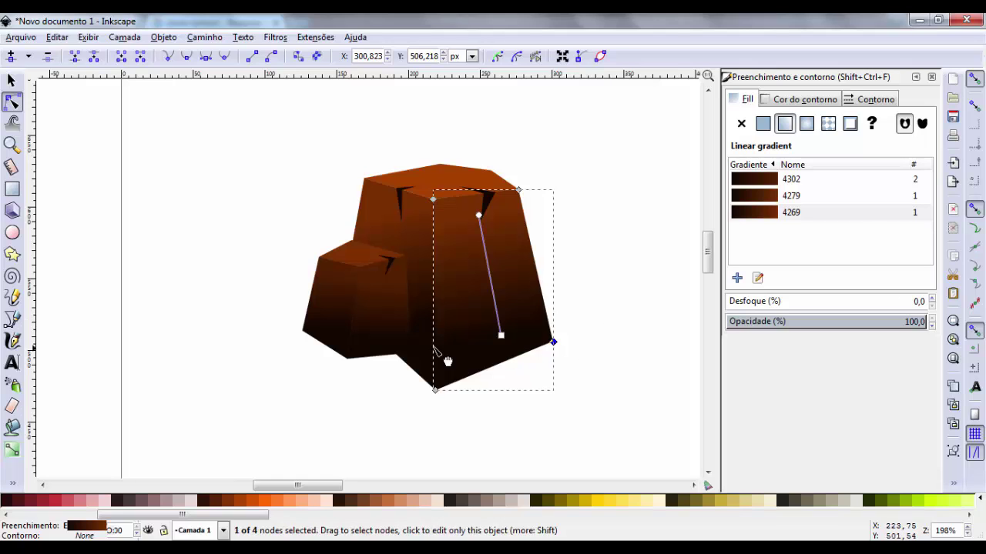
left_click(348, 406)
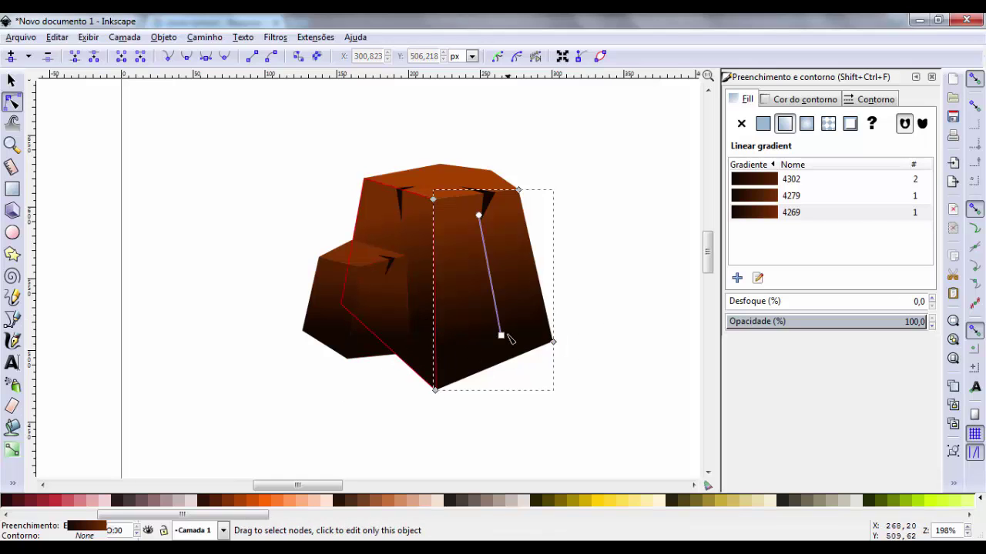
left_click(12, 80)
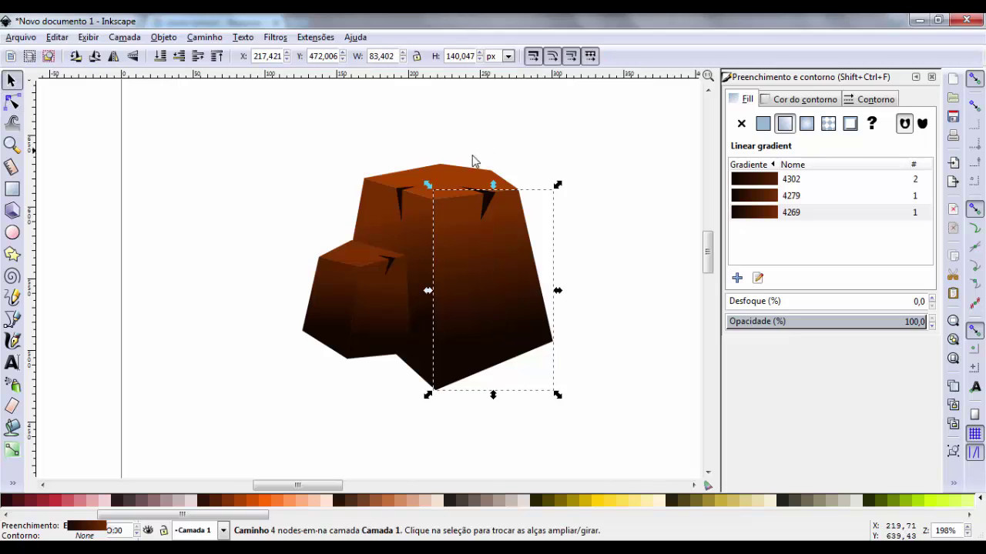
key("Escape")
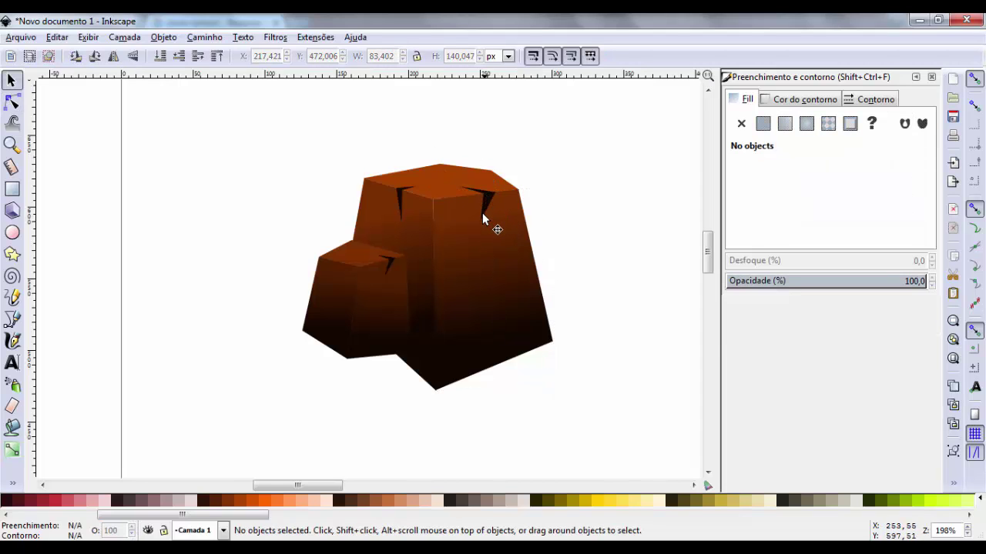
- Shift the lower tip of the block's right crack outward, making the piece about 8 by 20 px, and deselect it
left_click(487, 206)
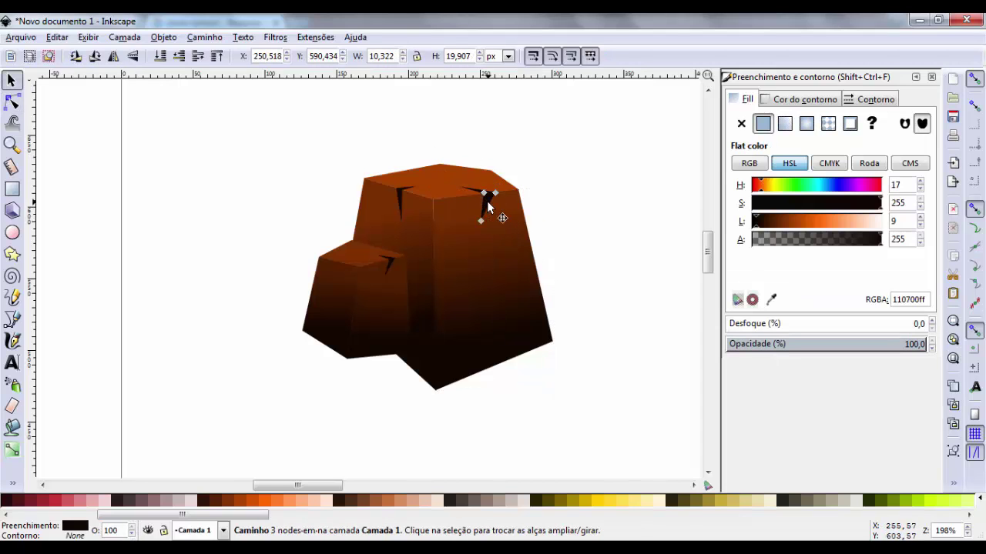
double_click(488, 209)
left_click_drag(488, 221, 493, 225)
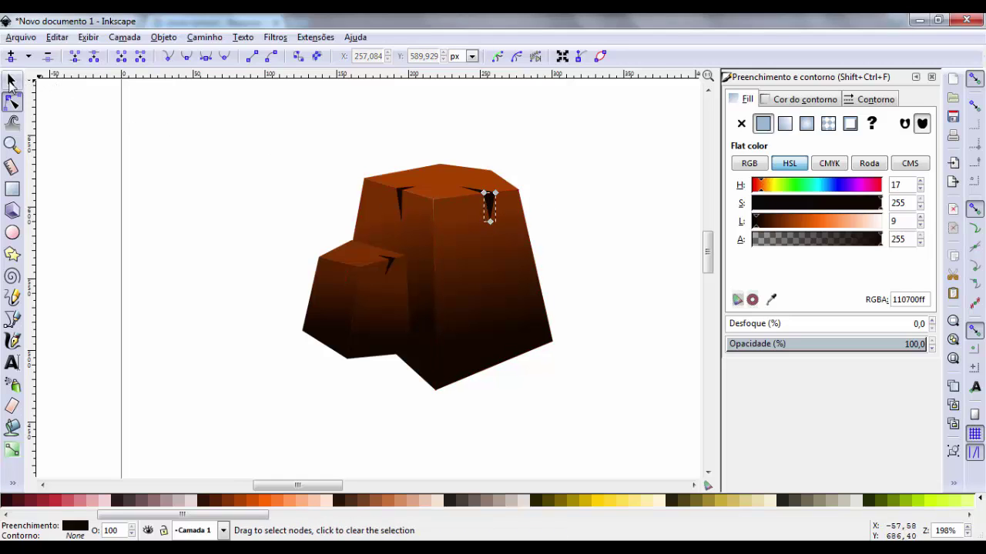
left_click(11, 80)
left_click(554, 205)
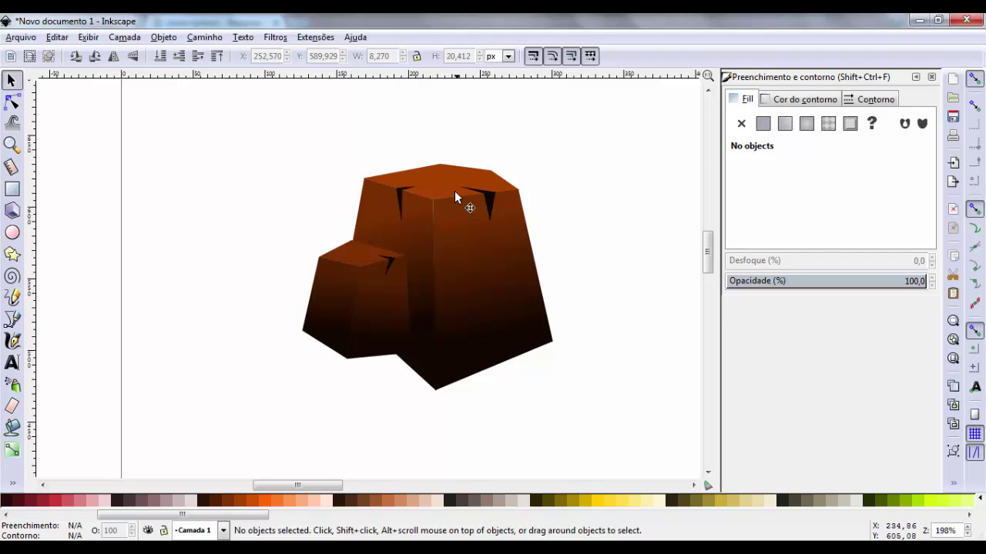
- Examine the ledge's crack, the block's top front corner and the seam between its front faces up close
key("plus")
key("plus")
key("plus")
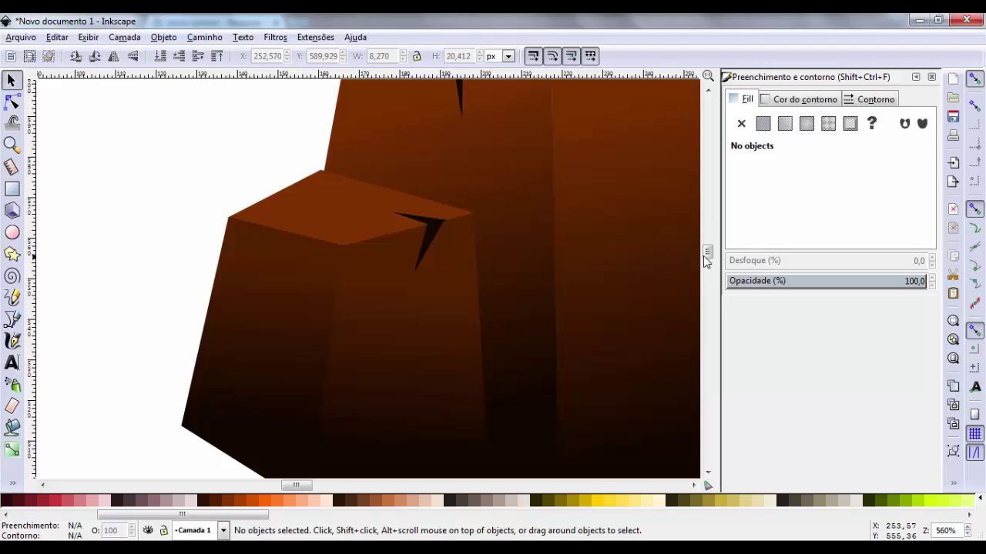
scroll(708, 248, "up", 3)
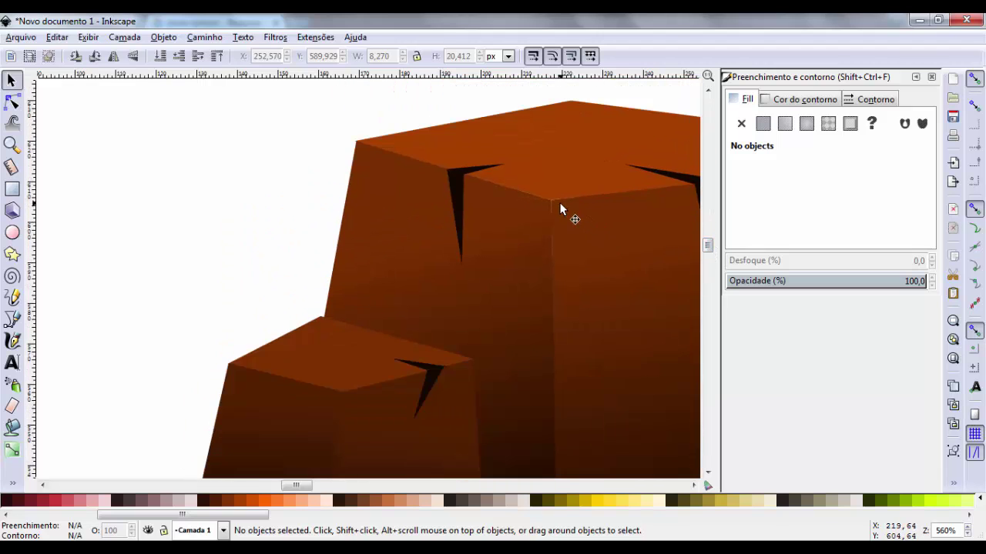
key("plus")
key("plus")
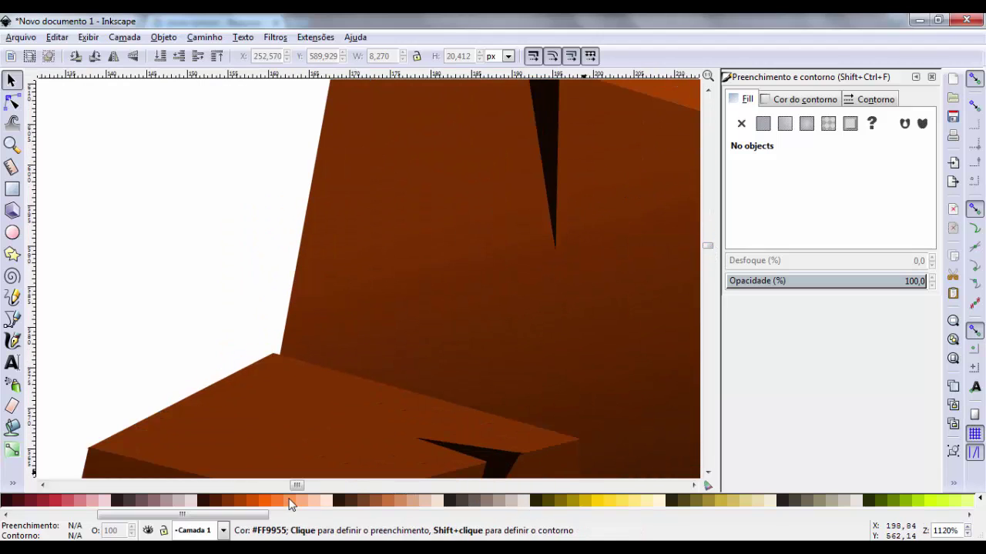
left_click_drag(297, 486, 306, 488)
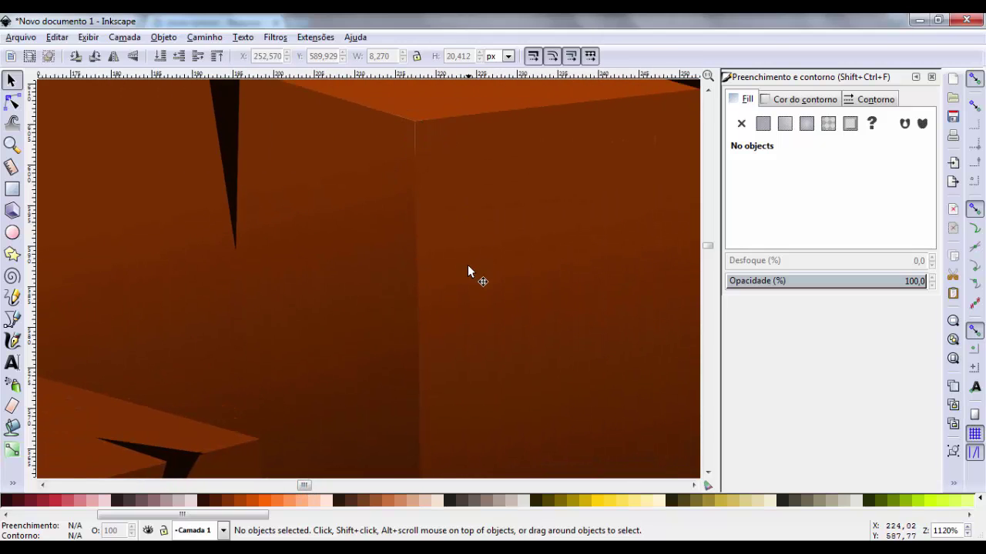
key("minus")
key("minus")
key("minus")
key("minus")
key("minus")
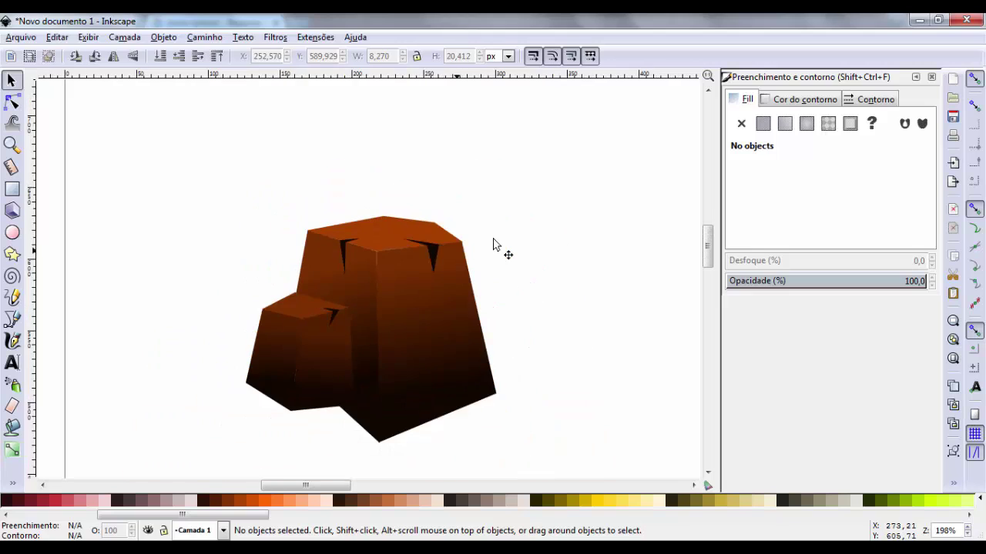
- Duplicate all pieces of the brown rock and place the copy beside the original on its right
scroll(493, 245, "down", 3)
left_click_drag(526, 107, 199, 394)
key("ctrl+d")
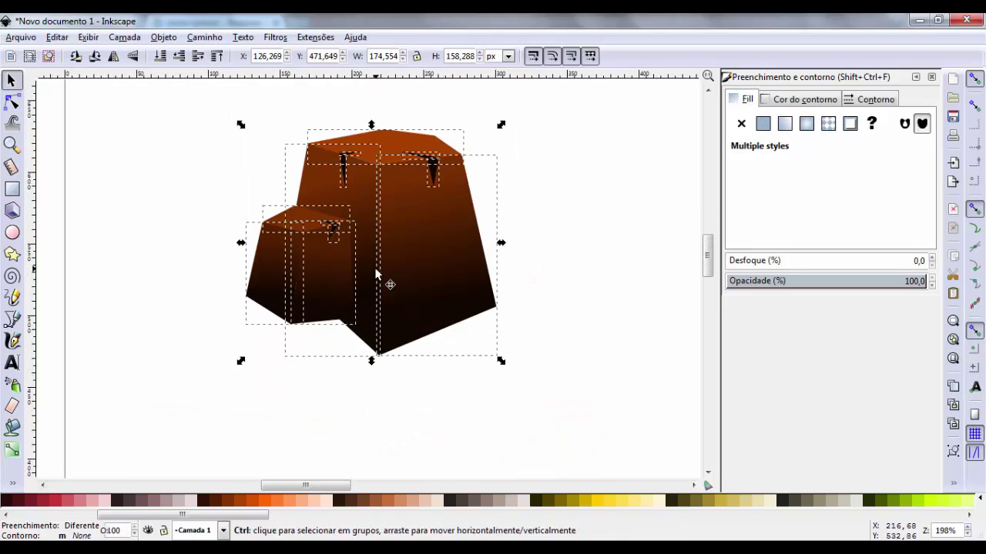
left_click_drag(377, 275, 622, 249)
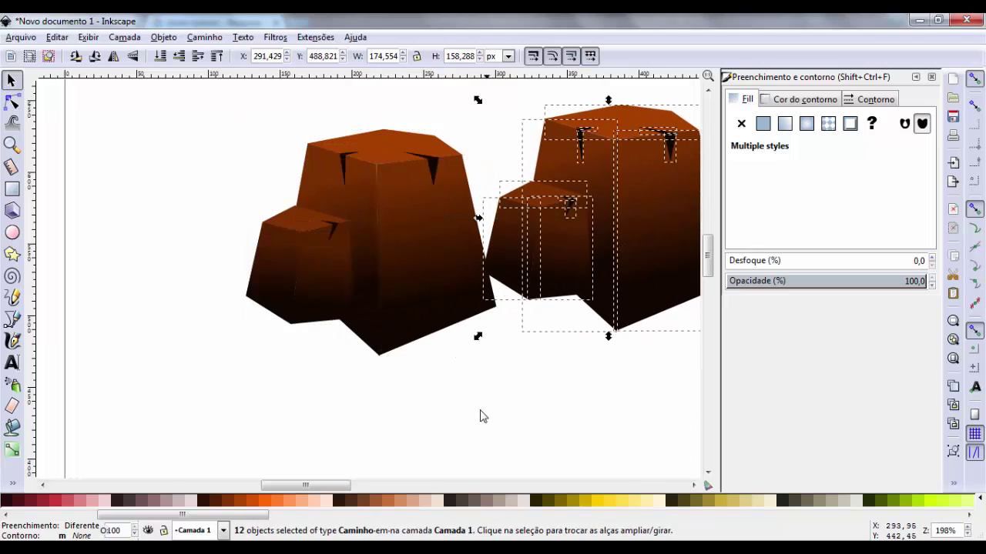
left_click_drag(331, 486, 356, 487)
left_click_drag(479, 245, 507, 258)
- Union the copied pieces into one silhouette and align it directly behind the original brown rock
left_click(219, 37)
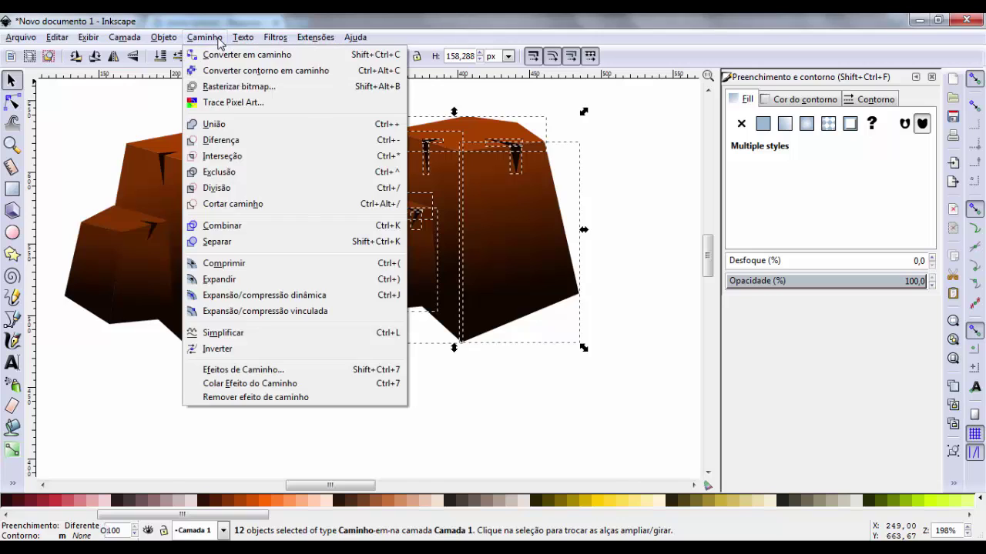
left_click(227, 125)
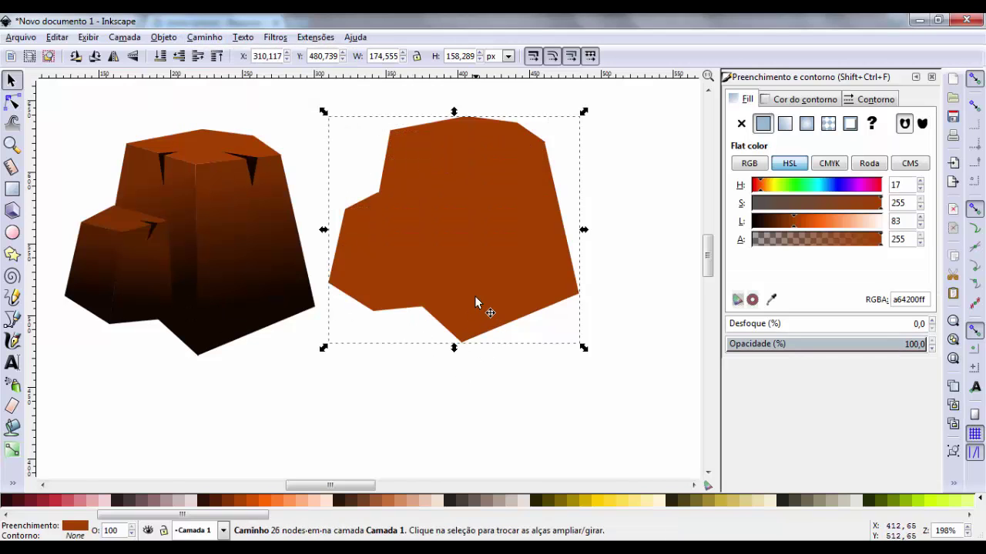
left_click_drag(482, 266, 215, 287)
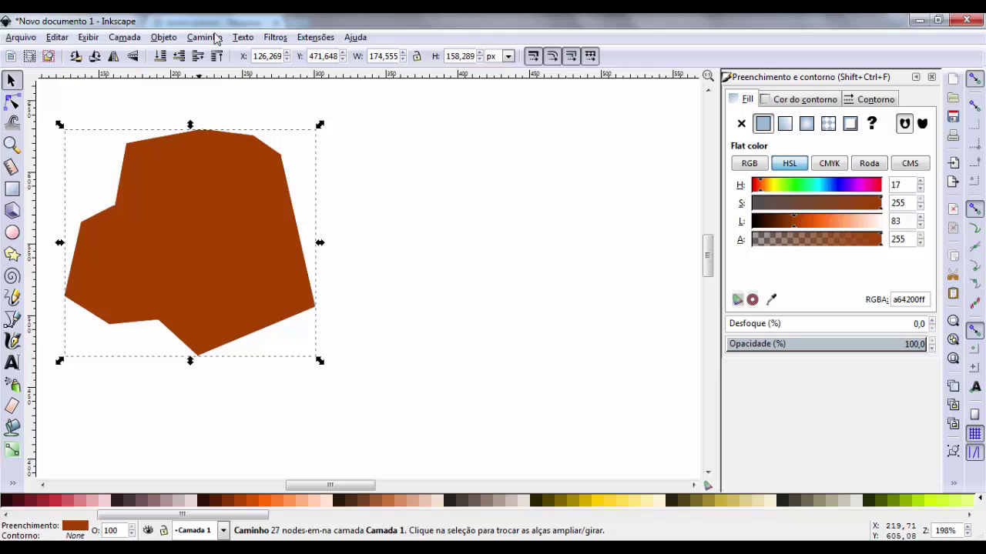
left_click(160, 56)
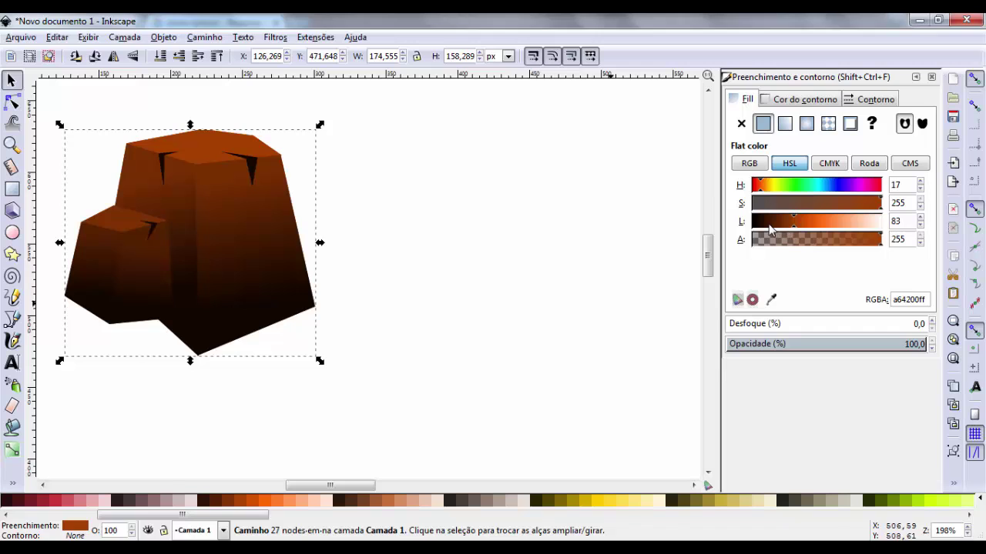
- Give the silhouette a near-black 0b0500 fill and a flat 1d1908 stroke 3.9 px wide, and deselect it
left_click(758, 222)
left_click(756, 222)
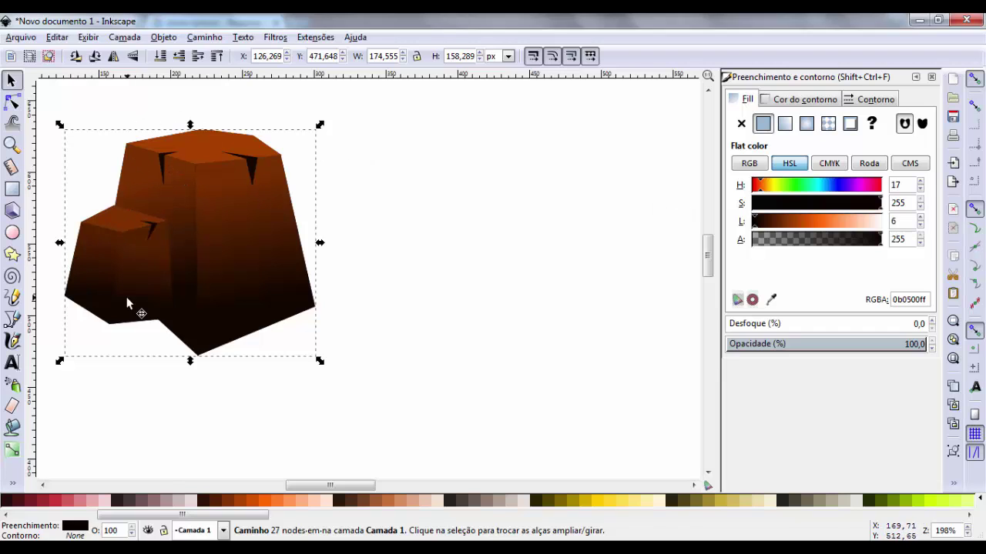
left_click(793, 101)
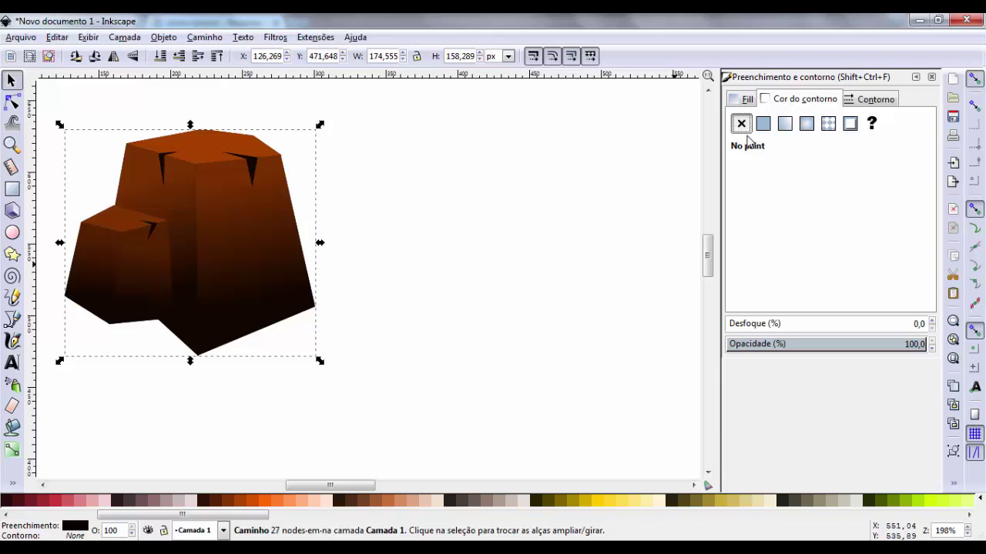
left_click(763, 123)
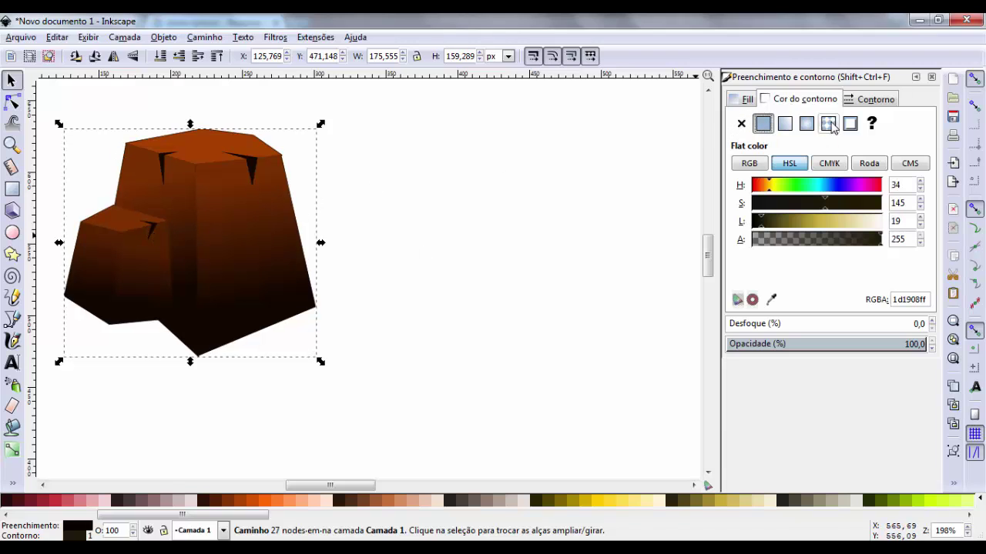
left_click(873, 99)
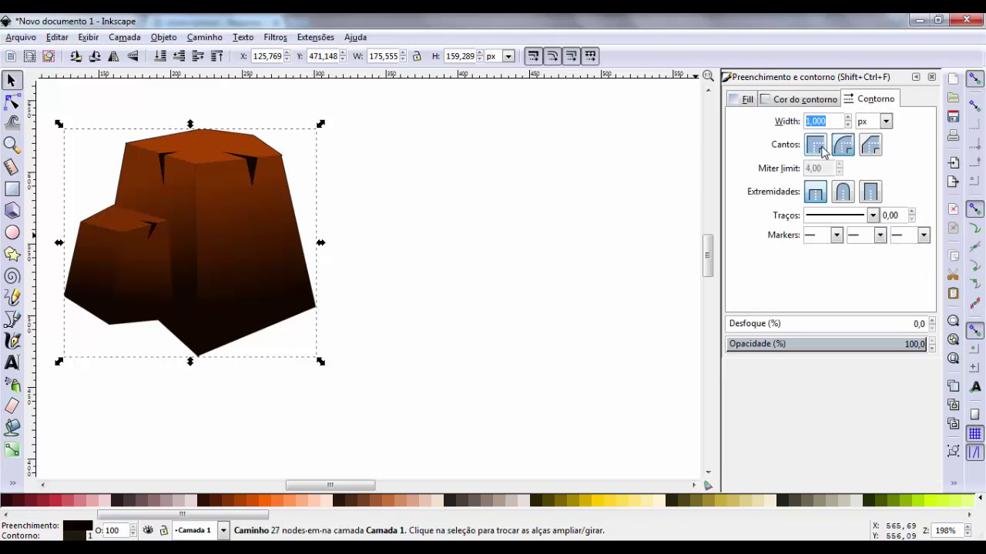
left_click(847, 118)
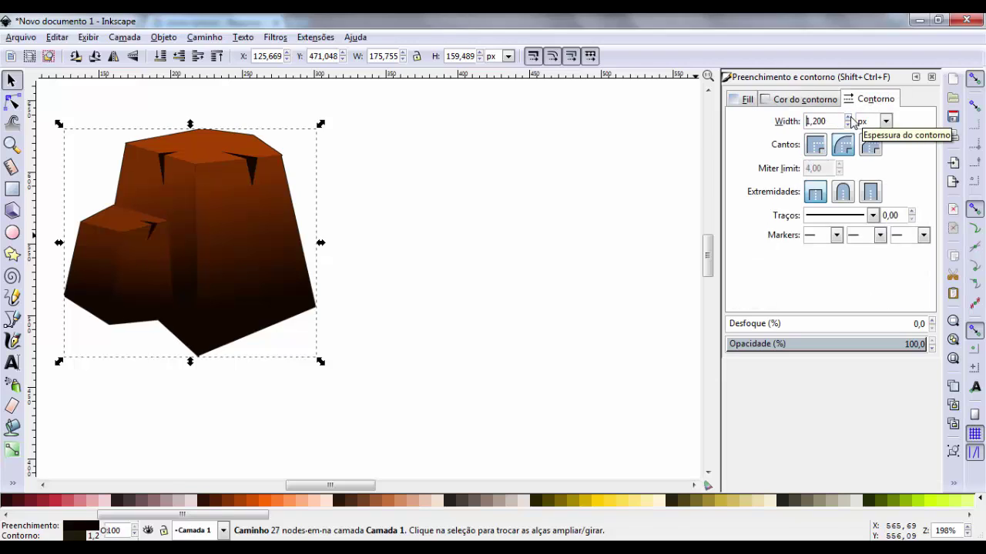
left_click(848, 118)
left_click(848, 118)
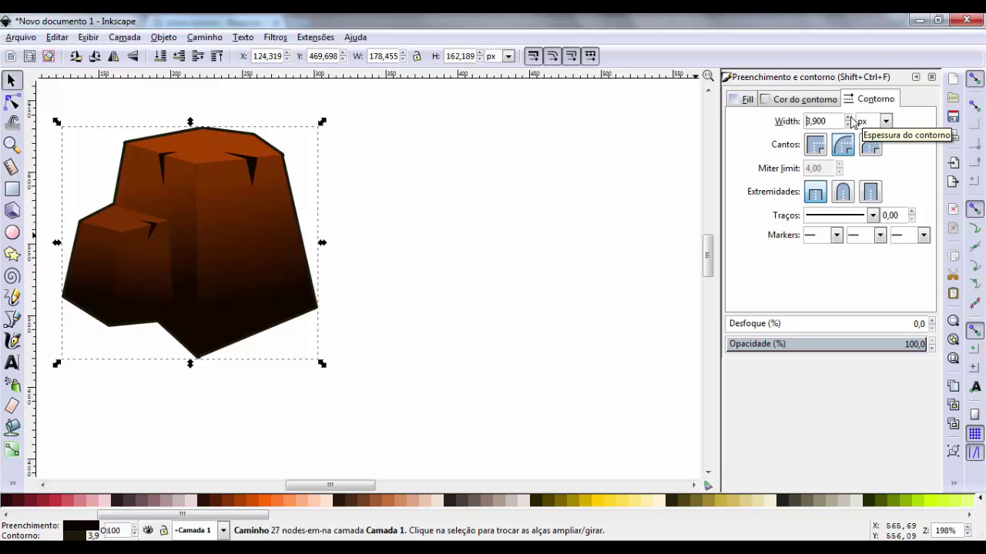
left_click(11, 80)
left_click(363, 205)
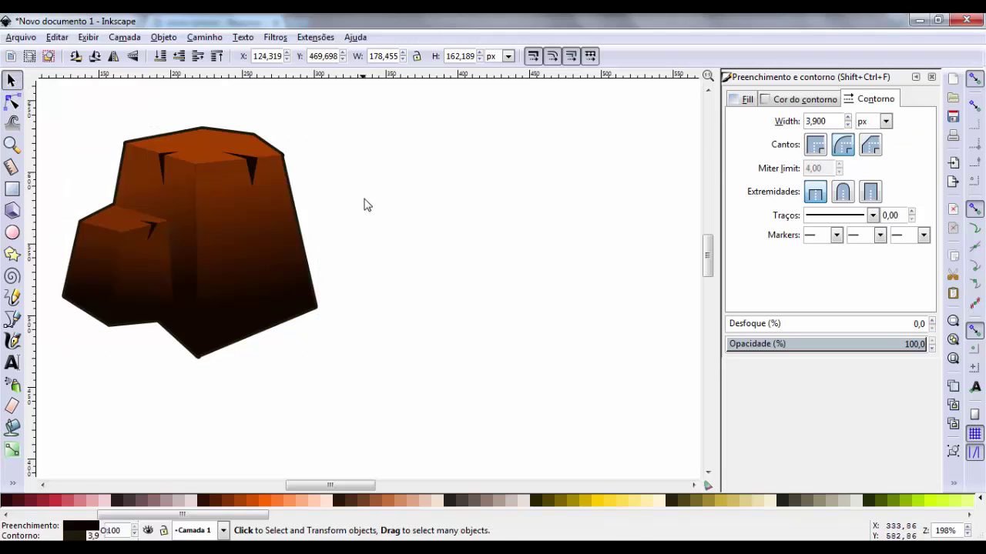
- Enlarge all pieces of the brown rock together to about 493 by 514 px and group them
key("minus")
key("minus")
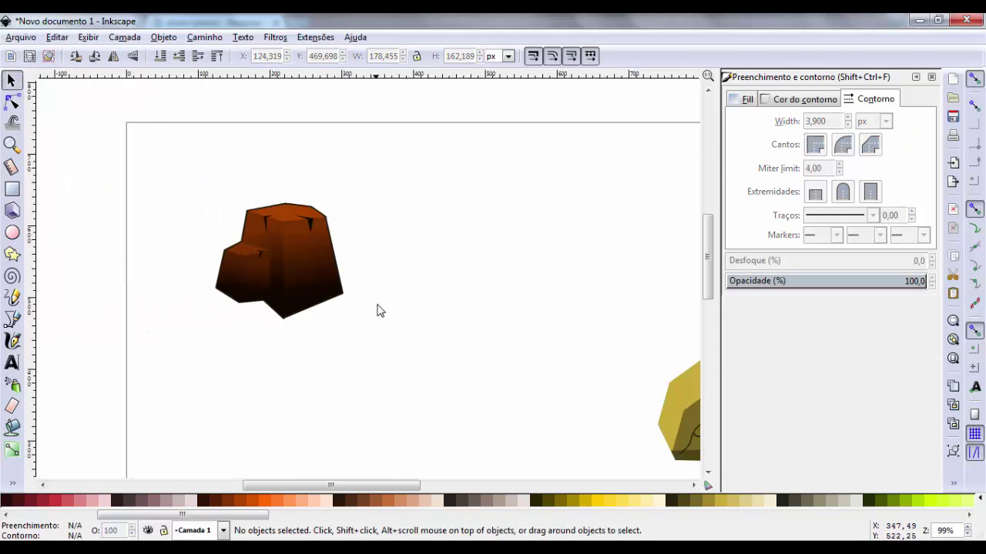
scroll(385, 321, "down", 2)
key("minus")
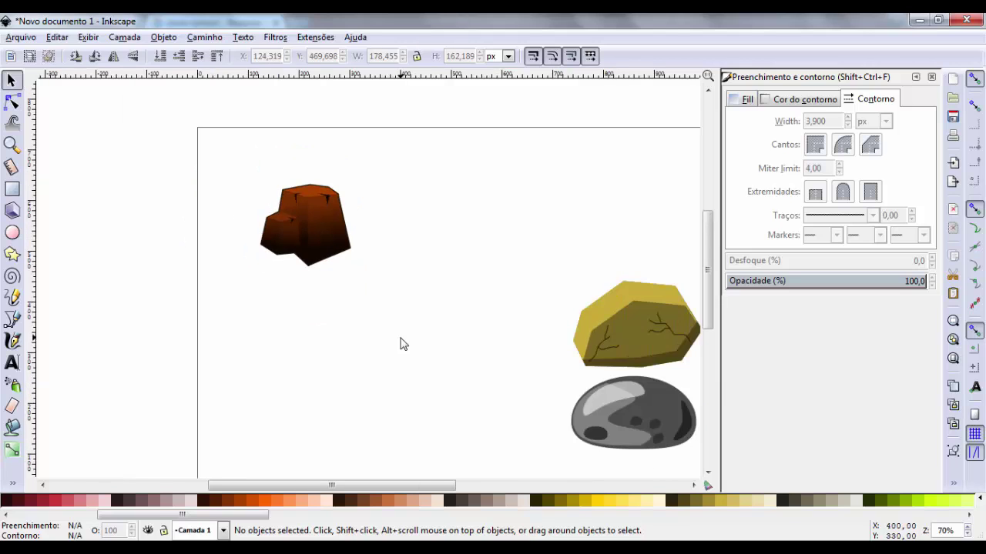
left_click_drag(406, 163, 222, 312)
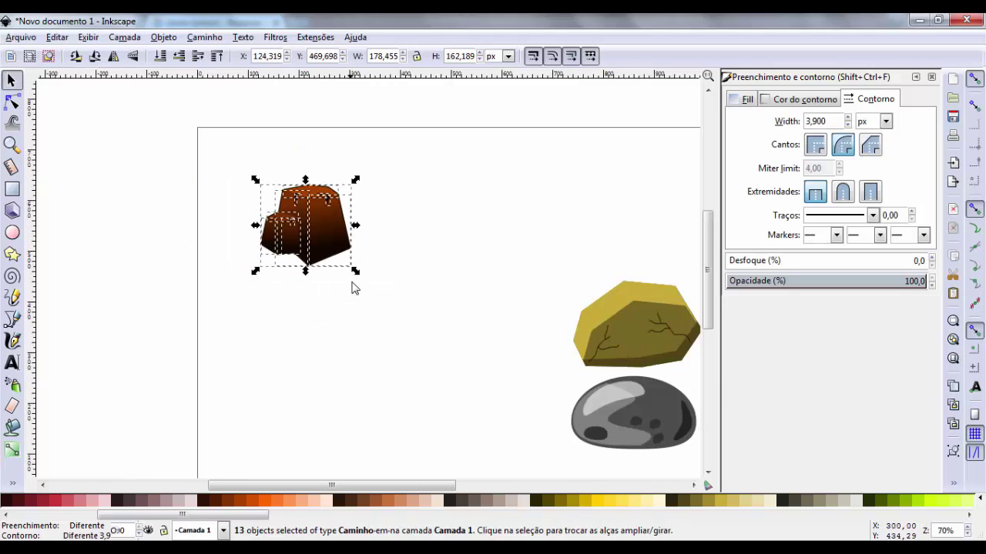
left_click_drag(358, 279, 389, 316)
right_click(387, 311)
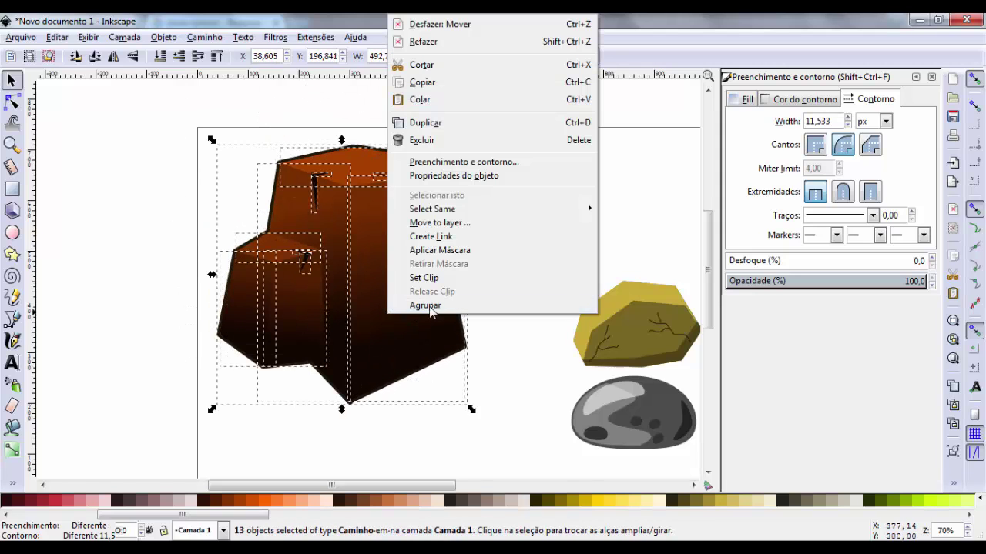
left_click(412, 307)
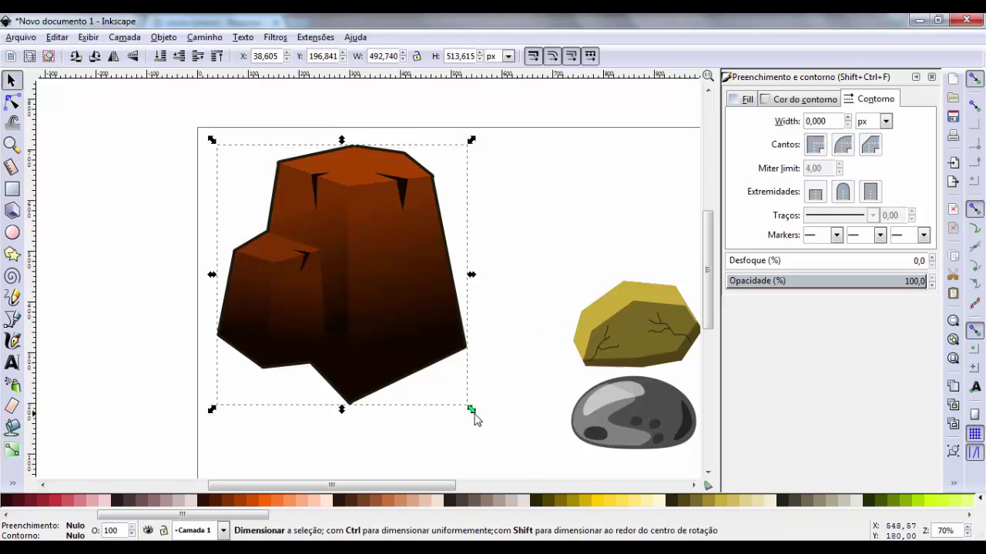
- Shrink the brown rock group to suit the other rocks and place the yellow rock overlapping its lower right side
left_click_drag(471, 410, 421, 353)
left_click(519, 367)
left_click(627, 346)
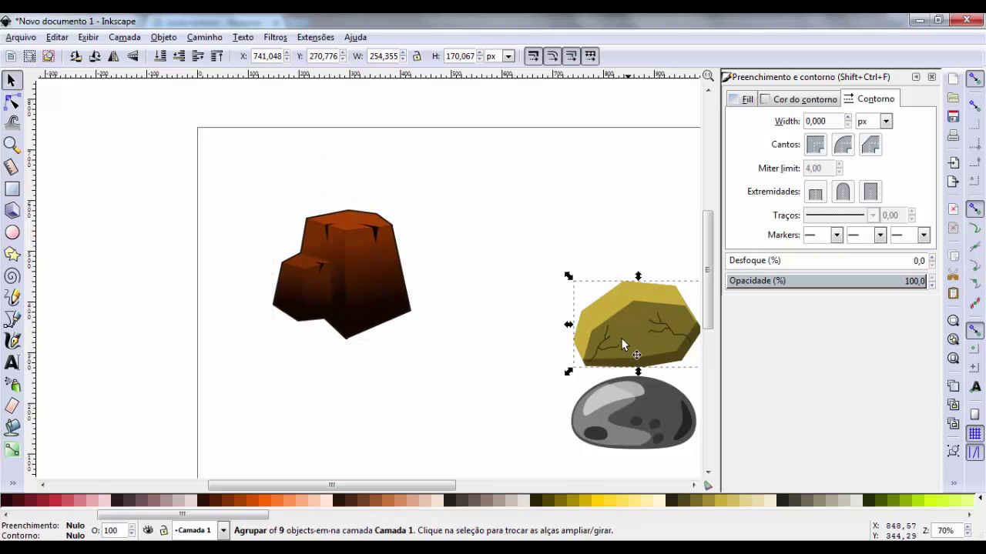
left_click_drag(627, 346, 417, 312)
key("Escape")
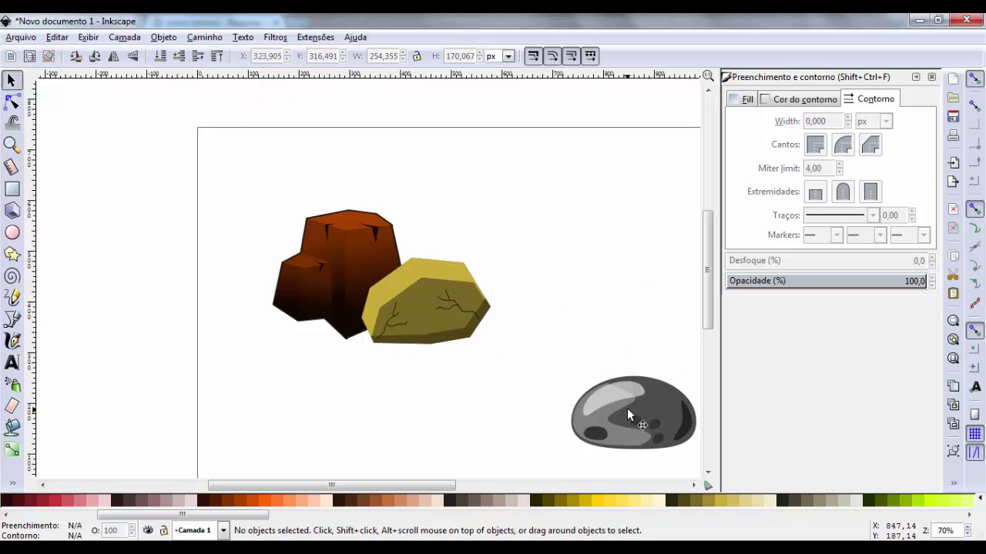
- Place the grey stone at the brown rock's lower left, bring it to the front and deselect it
left_click(628, 407)
left_click_drag(636, 411, 316, 311)
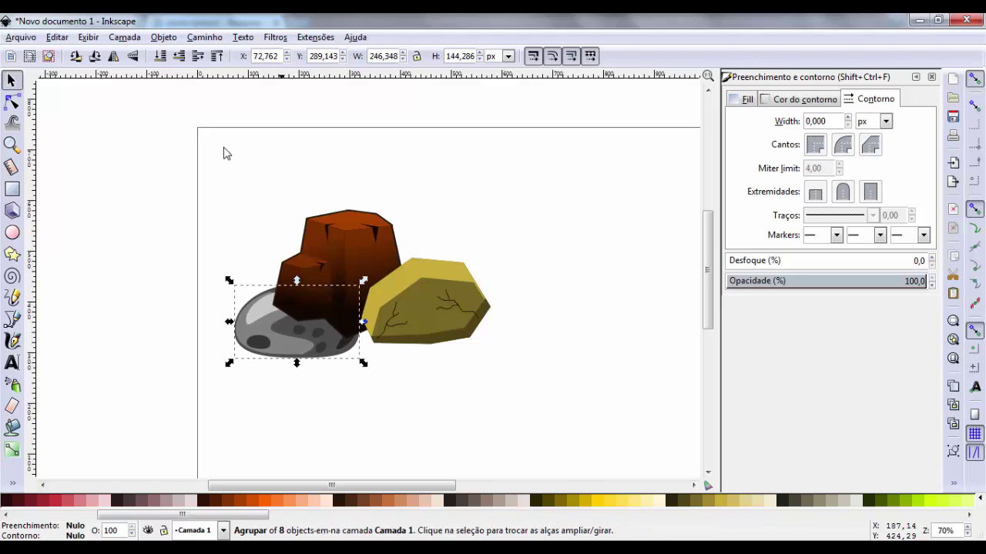
left_click(217, 56)
left_click(557, 309)
scroll(576, 289, "down", 1)
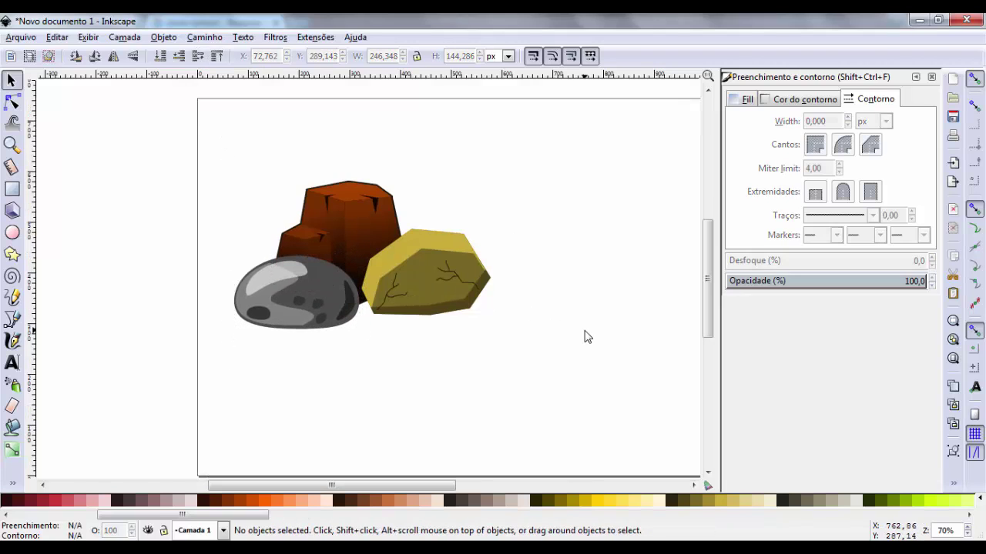
- Nudge the yellow rock slightly down and toward the grey stone, and deselect it
left_click(438, 298)
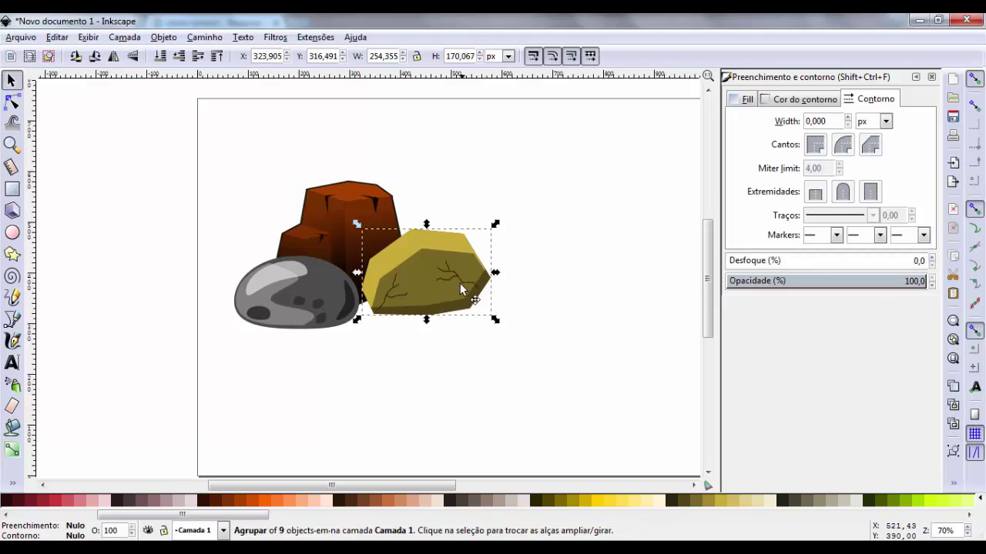
left_click_drag(460, 288, 457, 291)
left_click(565, 289)
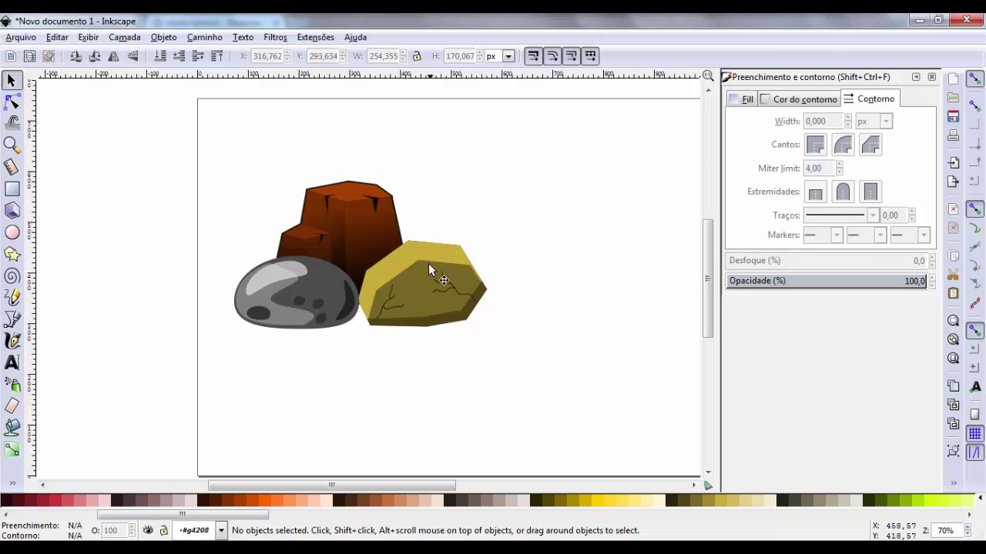
- Try shifting the yellow rock's base shape within its group, and undo that shift and the rock's previous nudge
left_click(407, 295, "ctrl")
left_click_drag(407, 296, 426, 268)
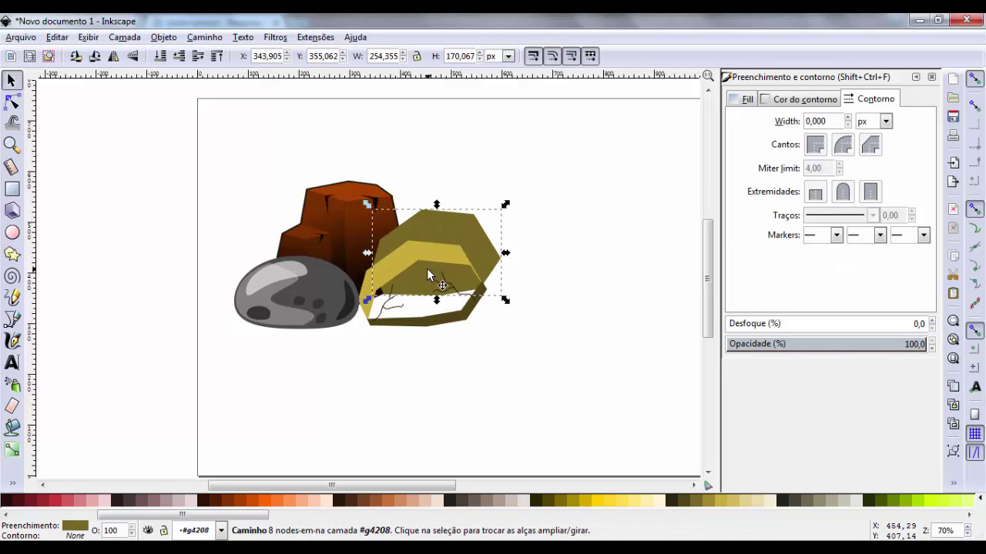
key("ctrl+z")
key("Escape")
- Open the yellow rock's base shape for node editing, undo the grey stone's move to the front, and deselect the shape
left_click(418, 290, "ctrl")
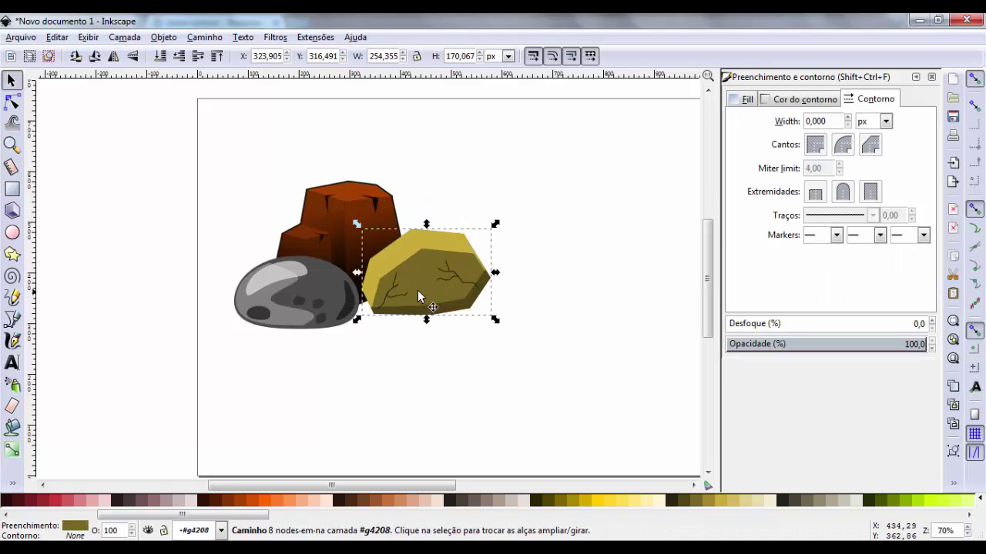
key("n")
key("ctrl+z")
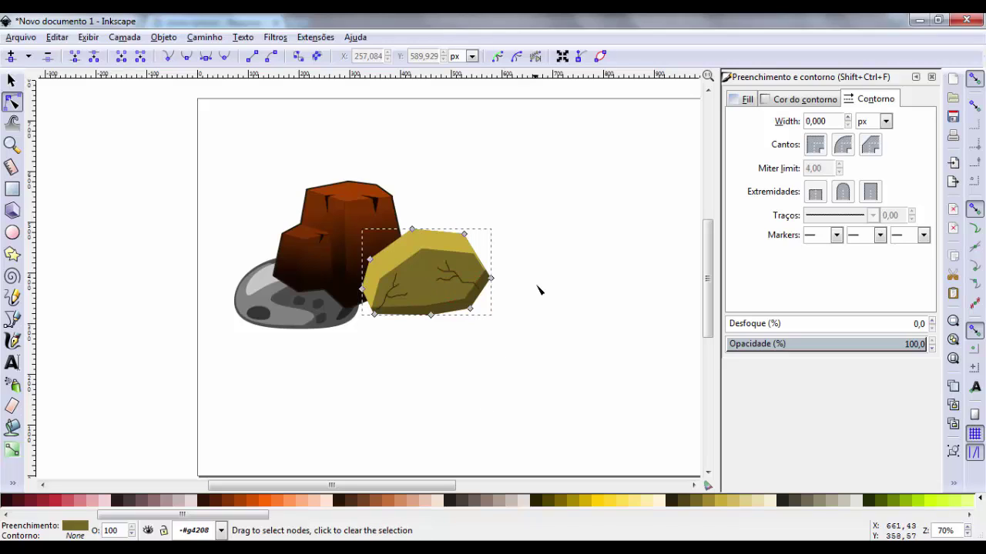
left_click(360, 365)
left_click(11, 80)
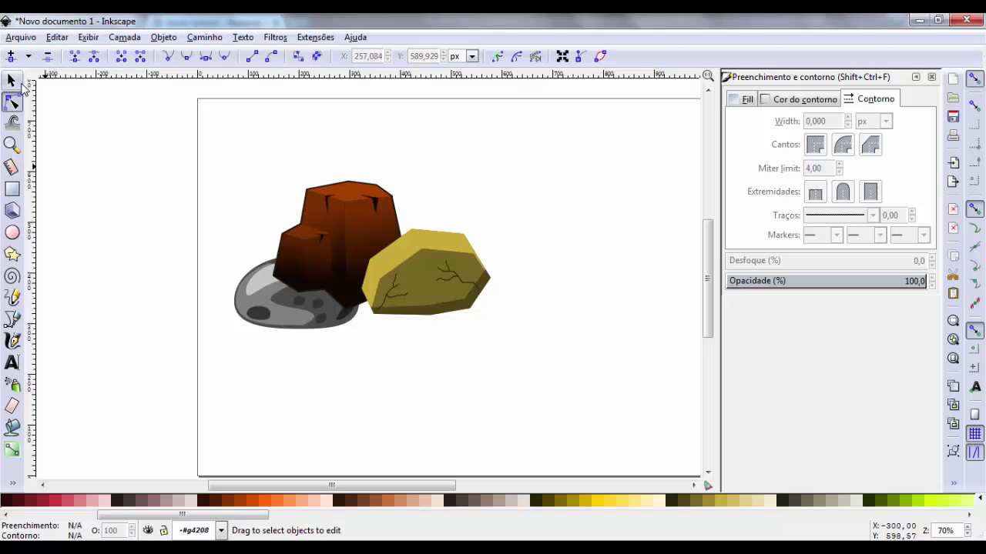
- Shift the grey stone about 16 px left and 13 px up, and raise it in front of the brown rock
left_click(267, 307)
mouse_move(281, 315)
left_mouse_down()
mouse_move(254, 299)
mouse_move(274, 306)
left_mouse_up()
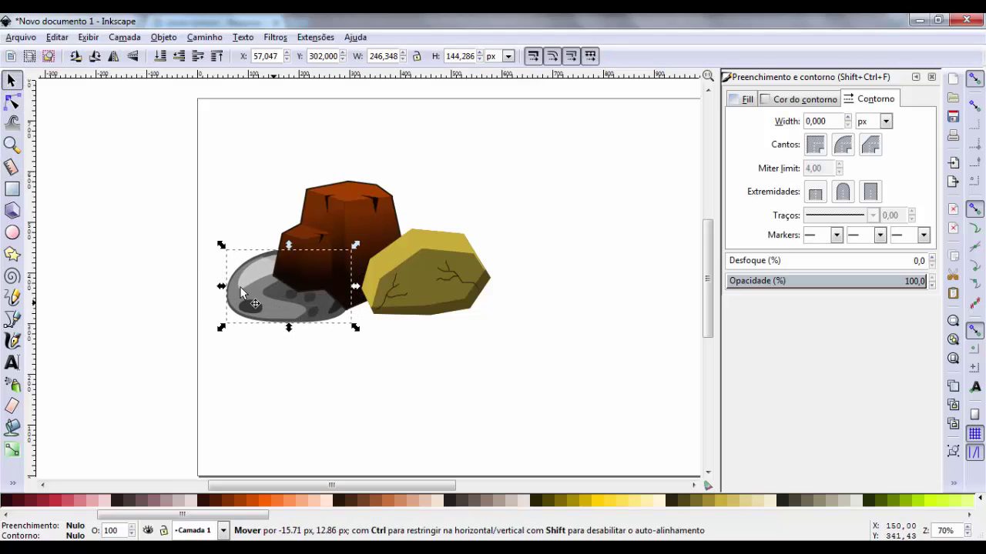
left_click(198, 56)
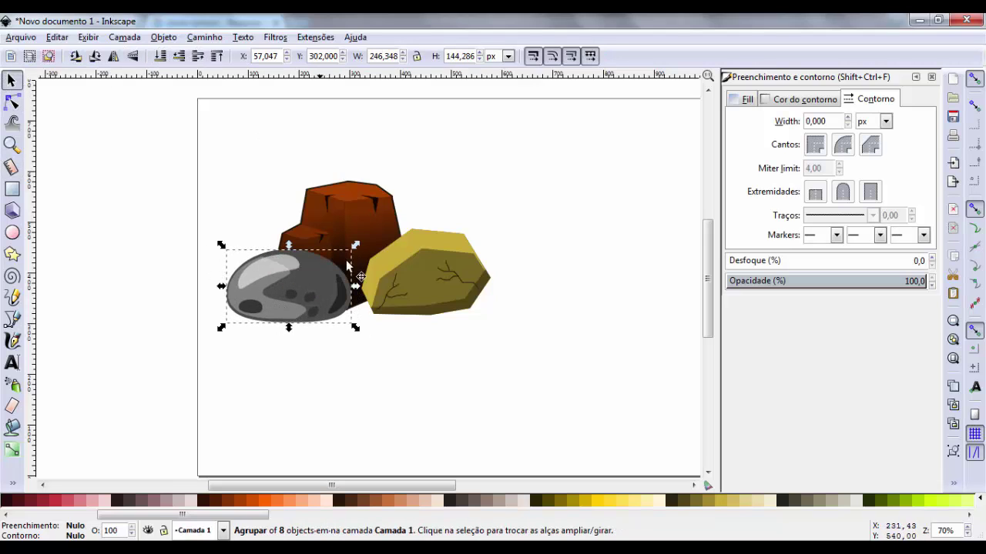
- Lower the yellow rock behind the brown rock and shift it about 66 px right and 64 px up
left_click(443, 263)
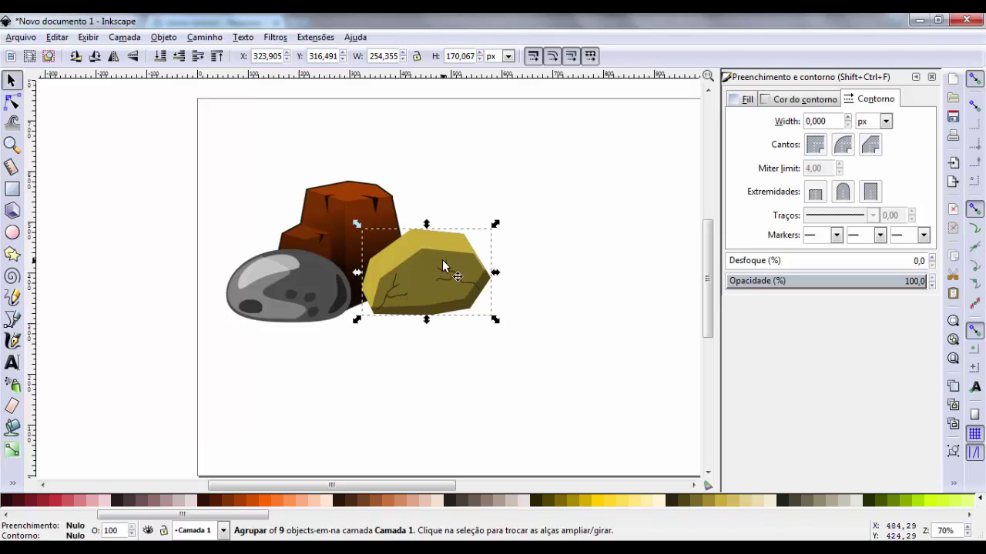
left_click(178, 58)
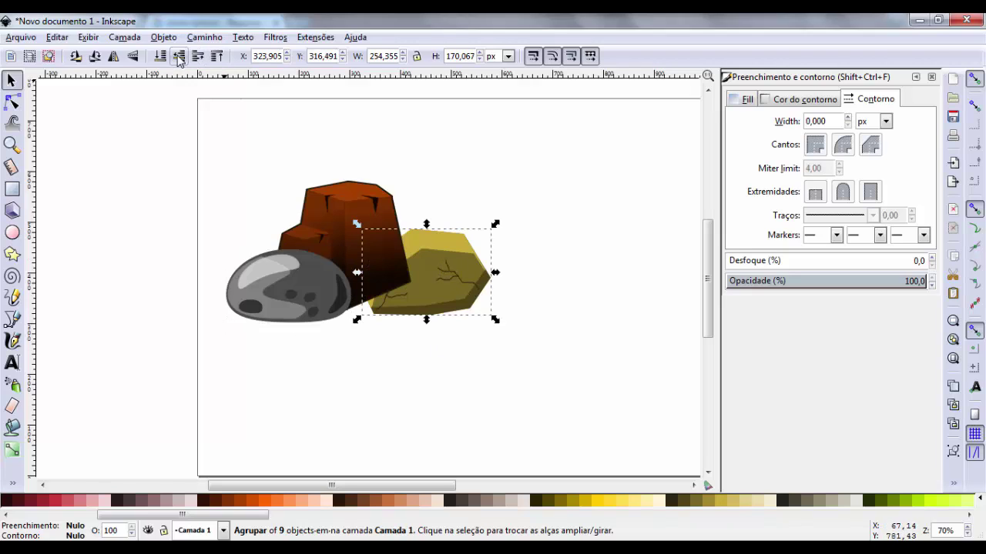
left_click_drag(439, 283, 477, 241)
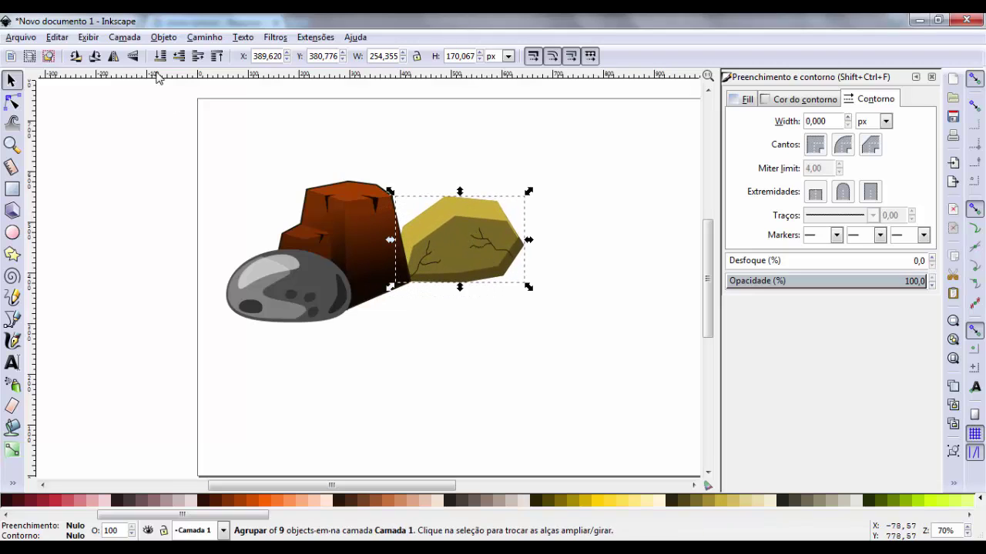
- Raise the yellow rock in front of the brown rock and shift it about 51 px left and 40 px down
left_click(198, 58)
left_click(556, 341)
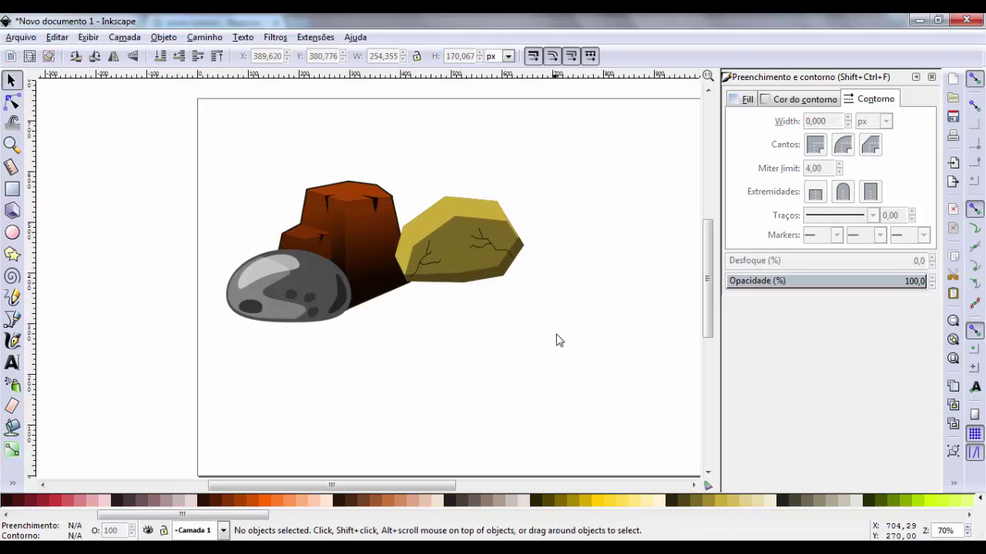
left_click(462, 256)
left_click_drag(448, 259, 421, 281)
left_click(430, 378)
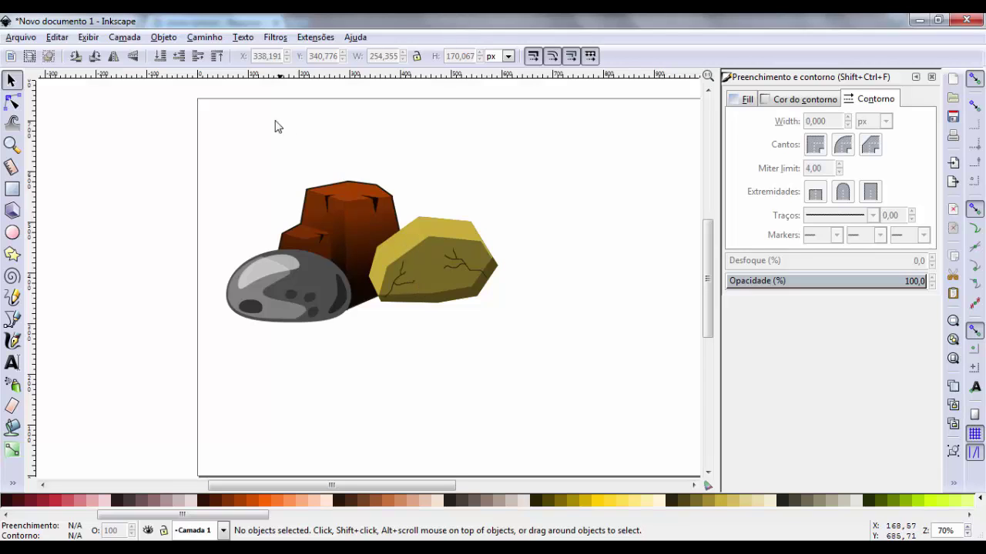
- Export the whole drawing as the PNG image bitmap.png to the desktop
left_click(20, 37)
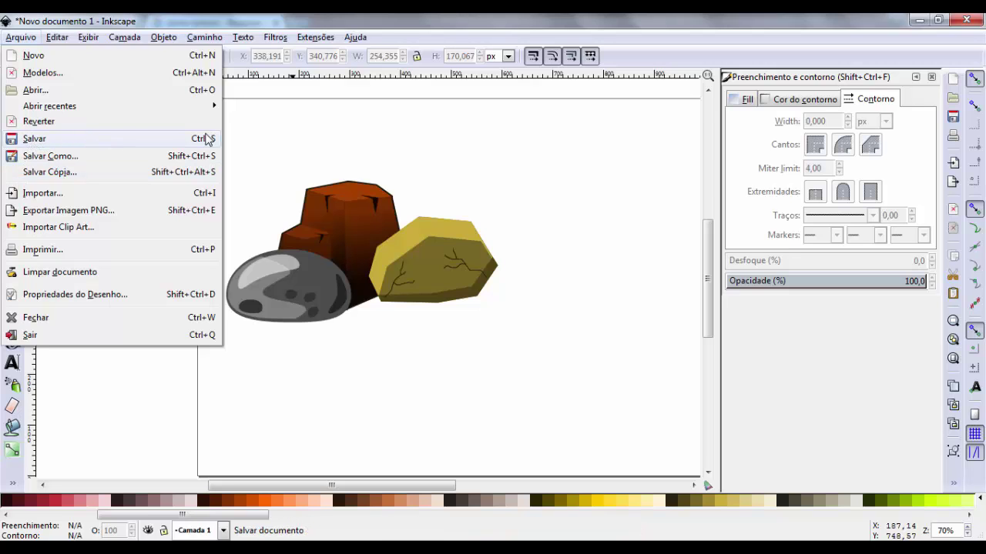
left_click(86, 212)
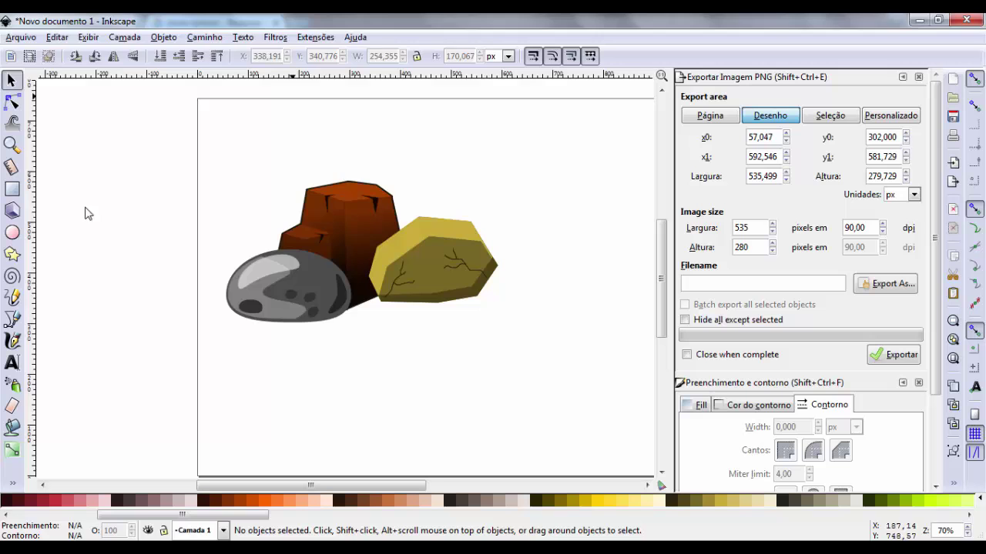
left_click(884, 285)
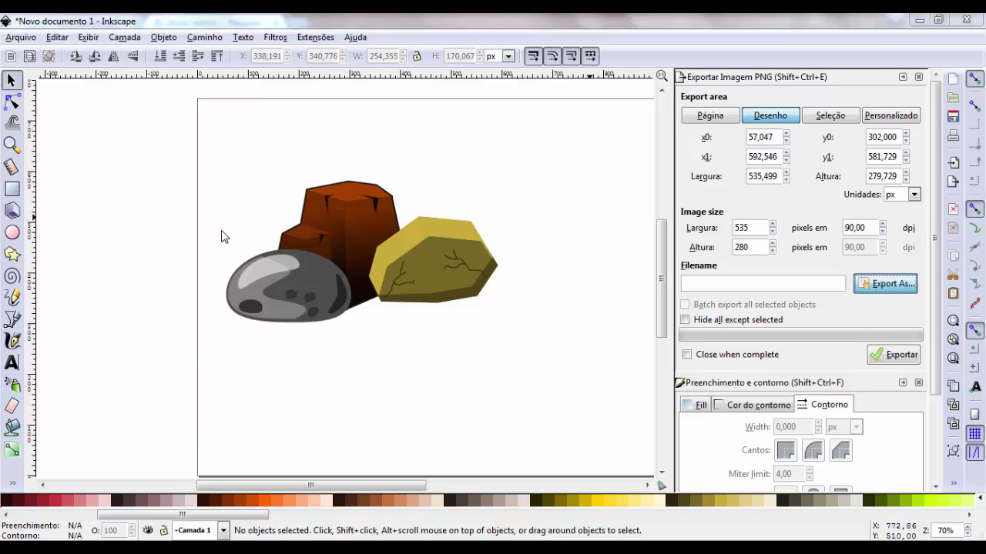
double_click(152, 223)
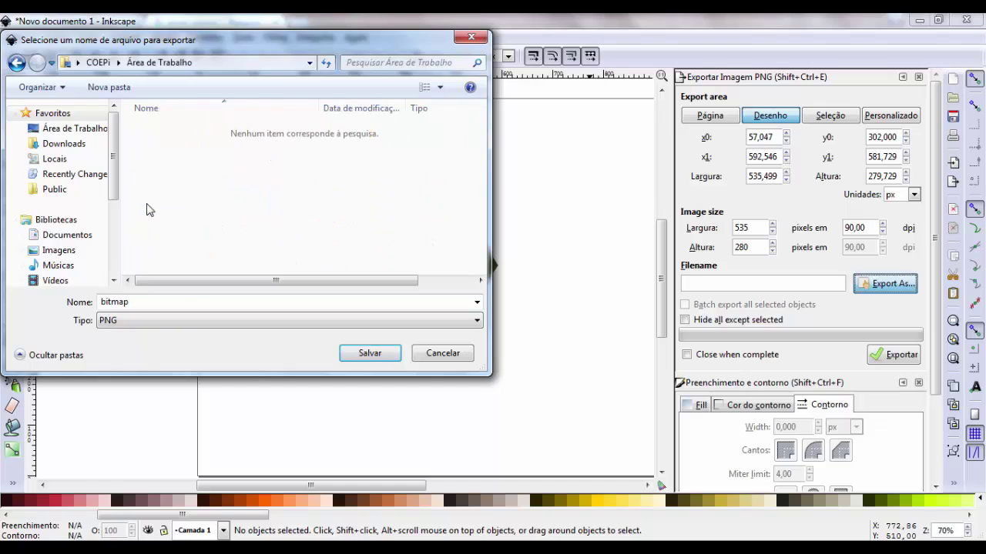
left_click(369, 353)
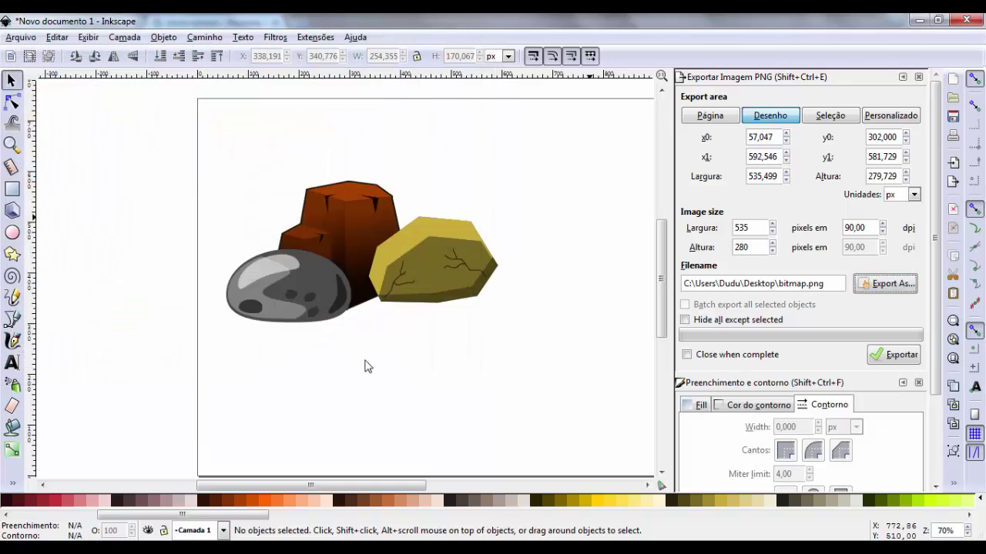
left_click(901, 355)
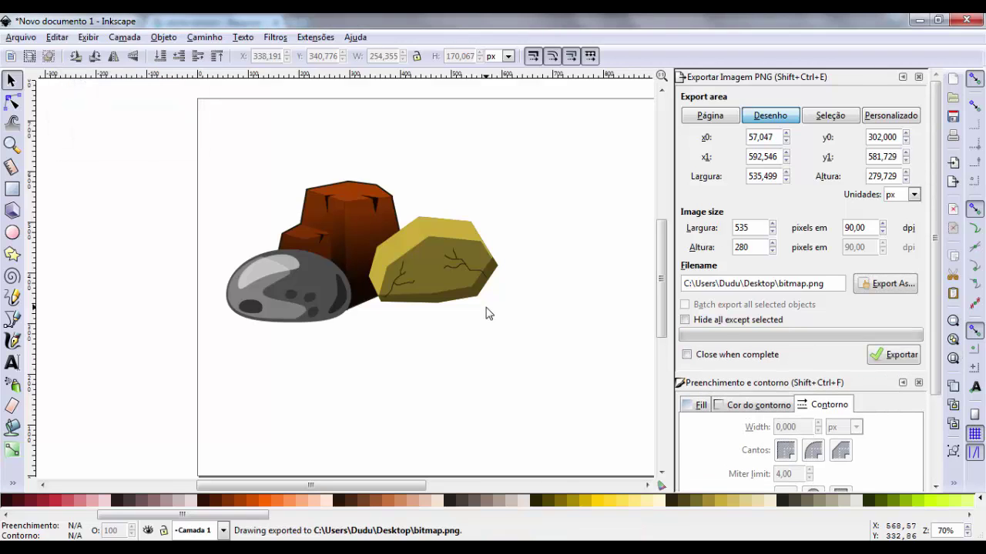